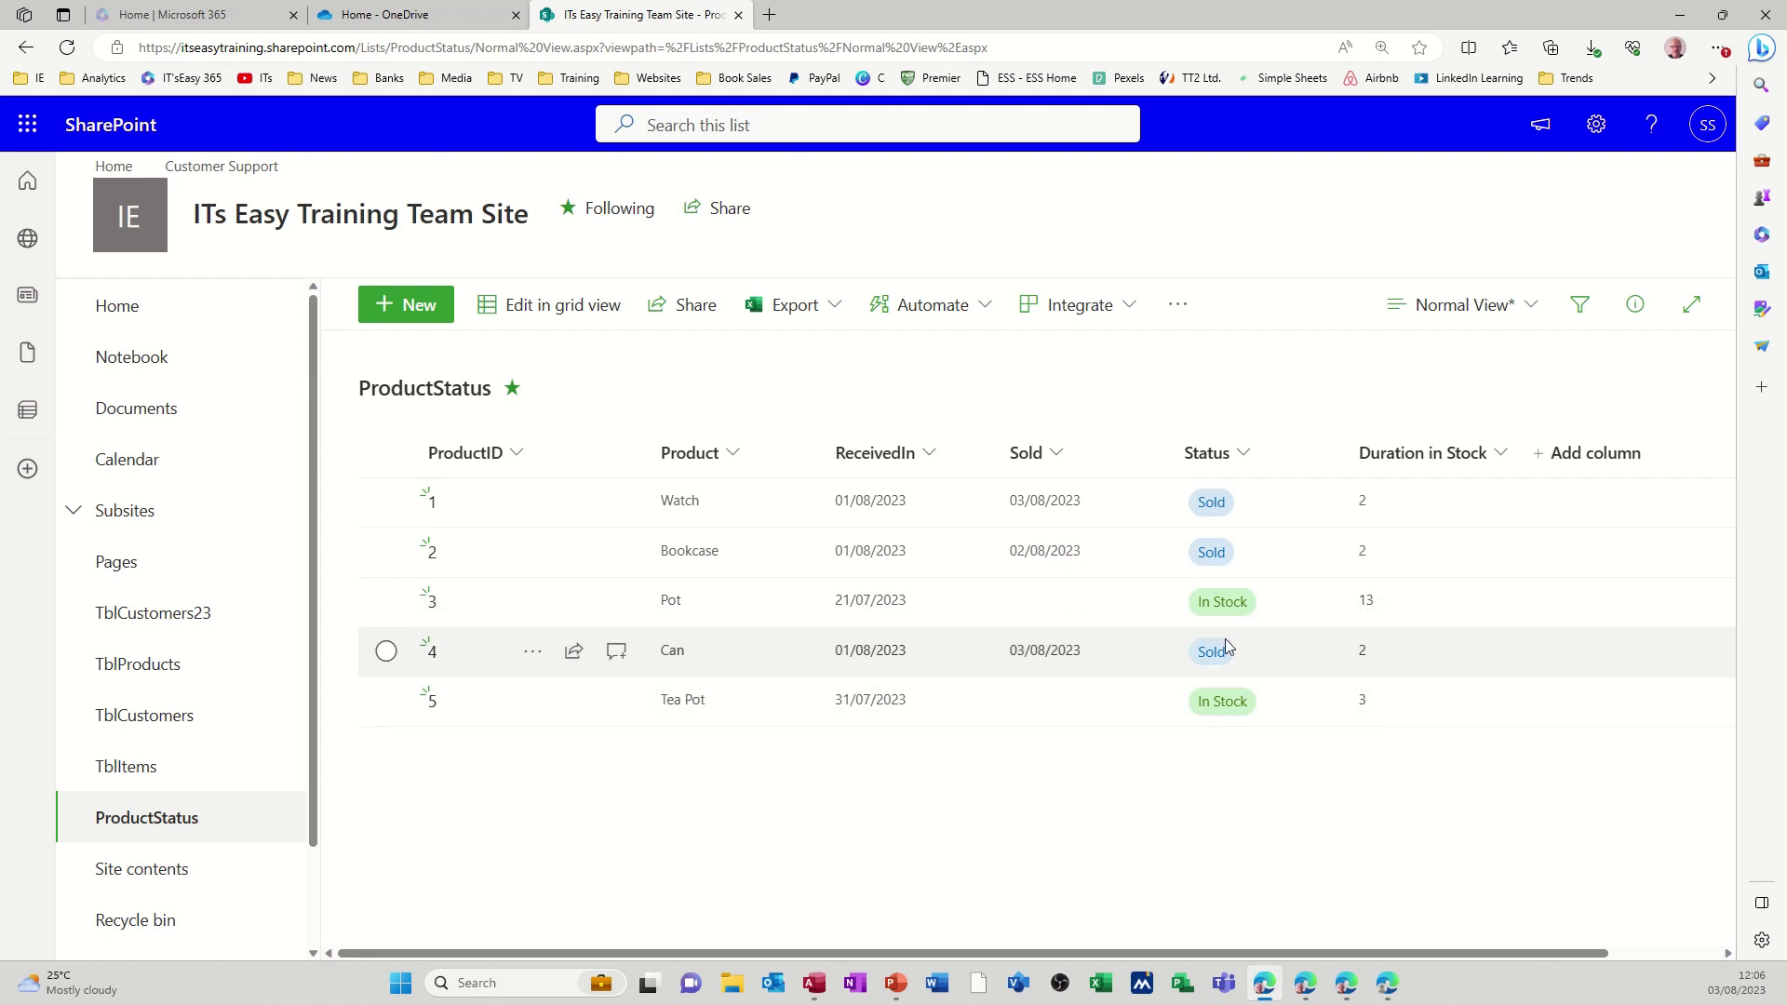
# Try editing the Pot item in grid view, then go to the team site's Site contents.
pyautogui.click(1025, 611)
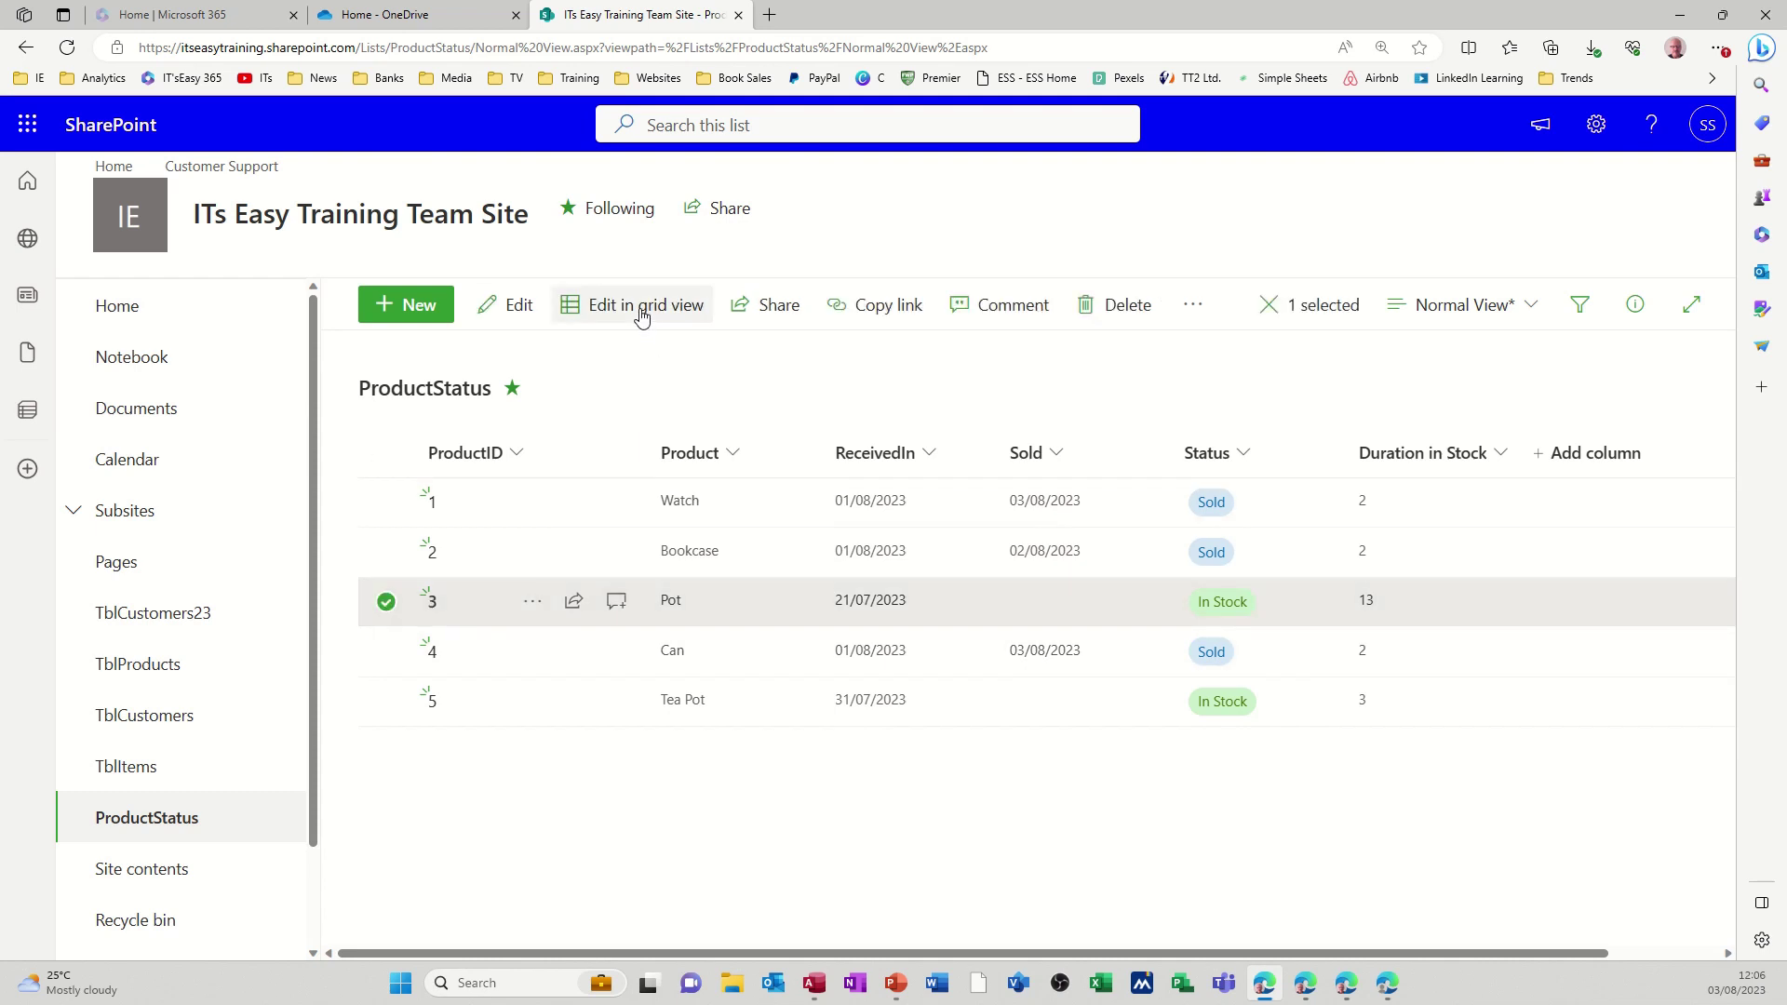
pyautogui.click(647, 305)
pyautogui.click(1003, 634)
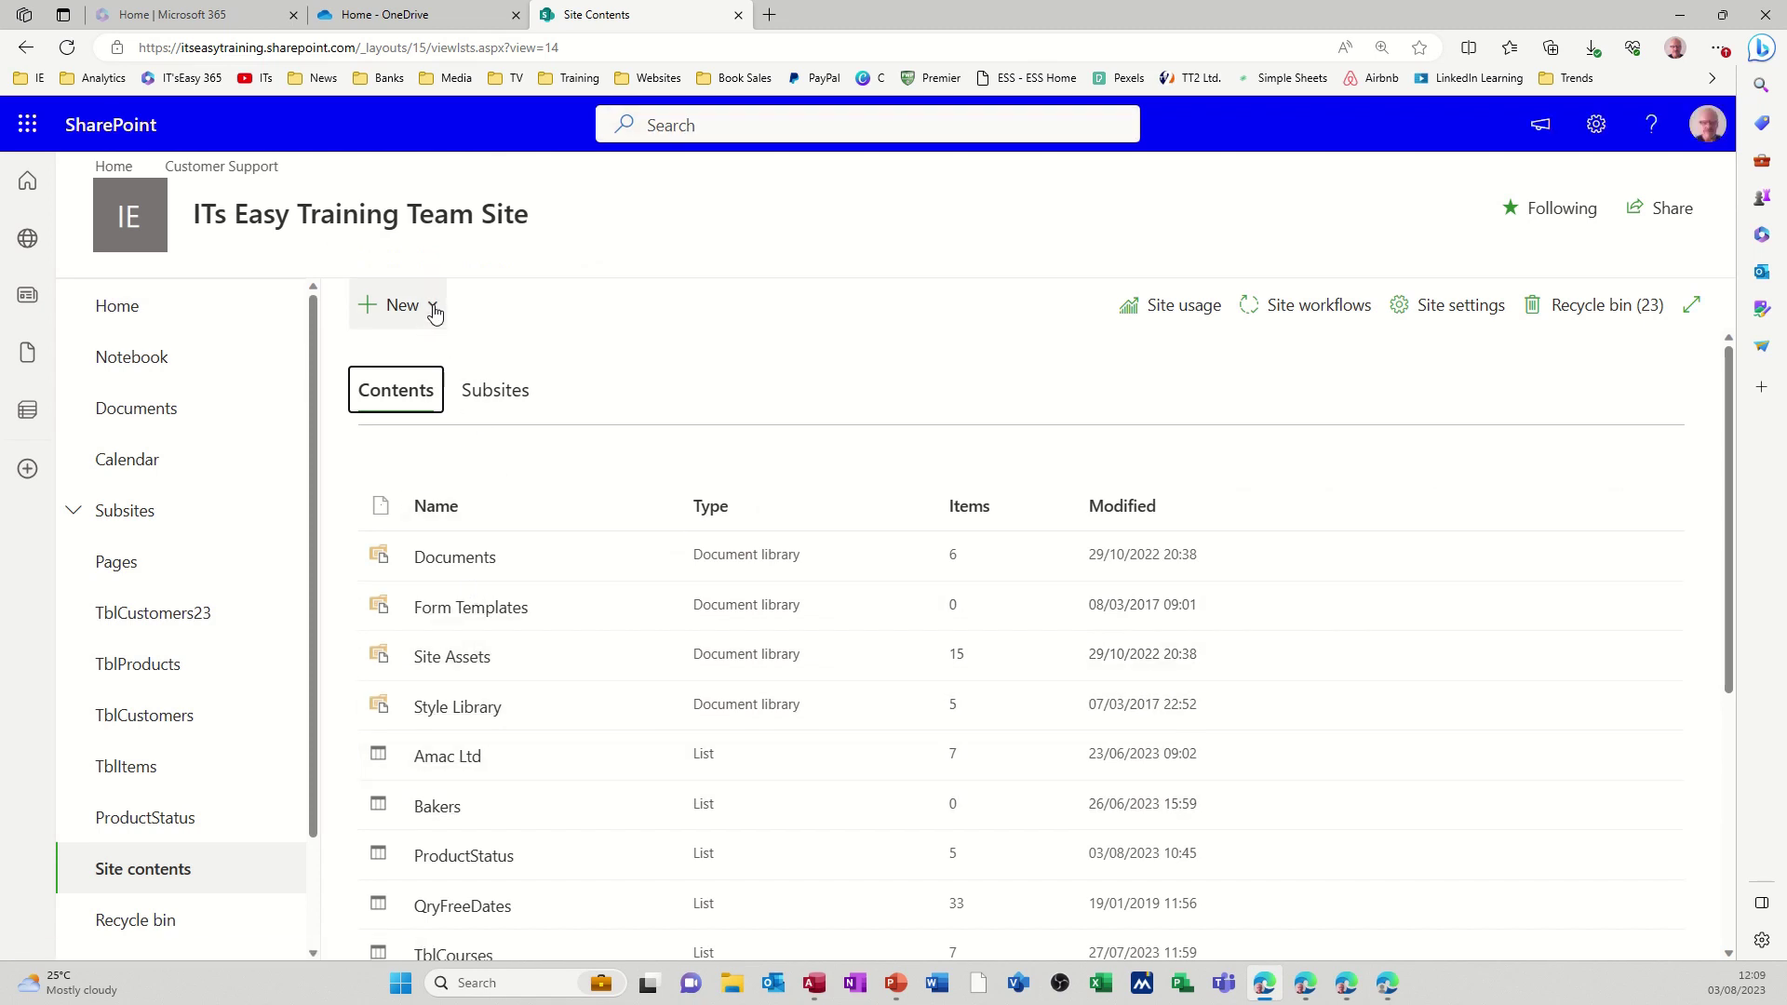
pyautogui.click(434, 312)
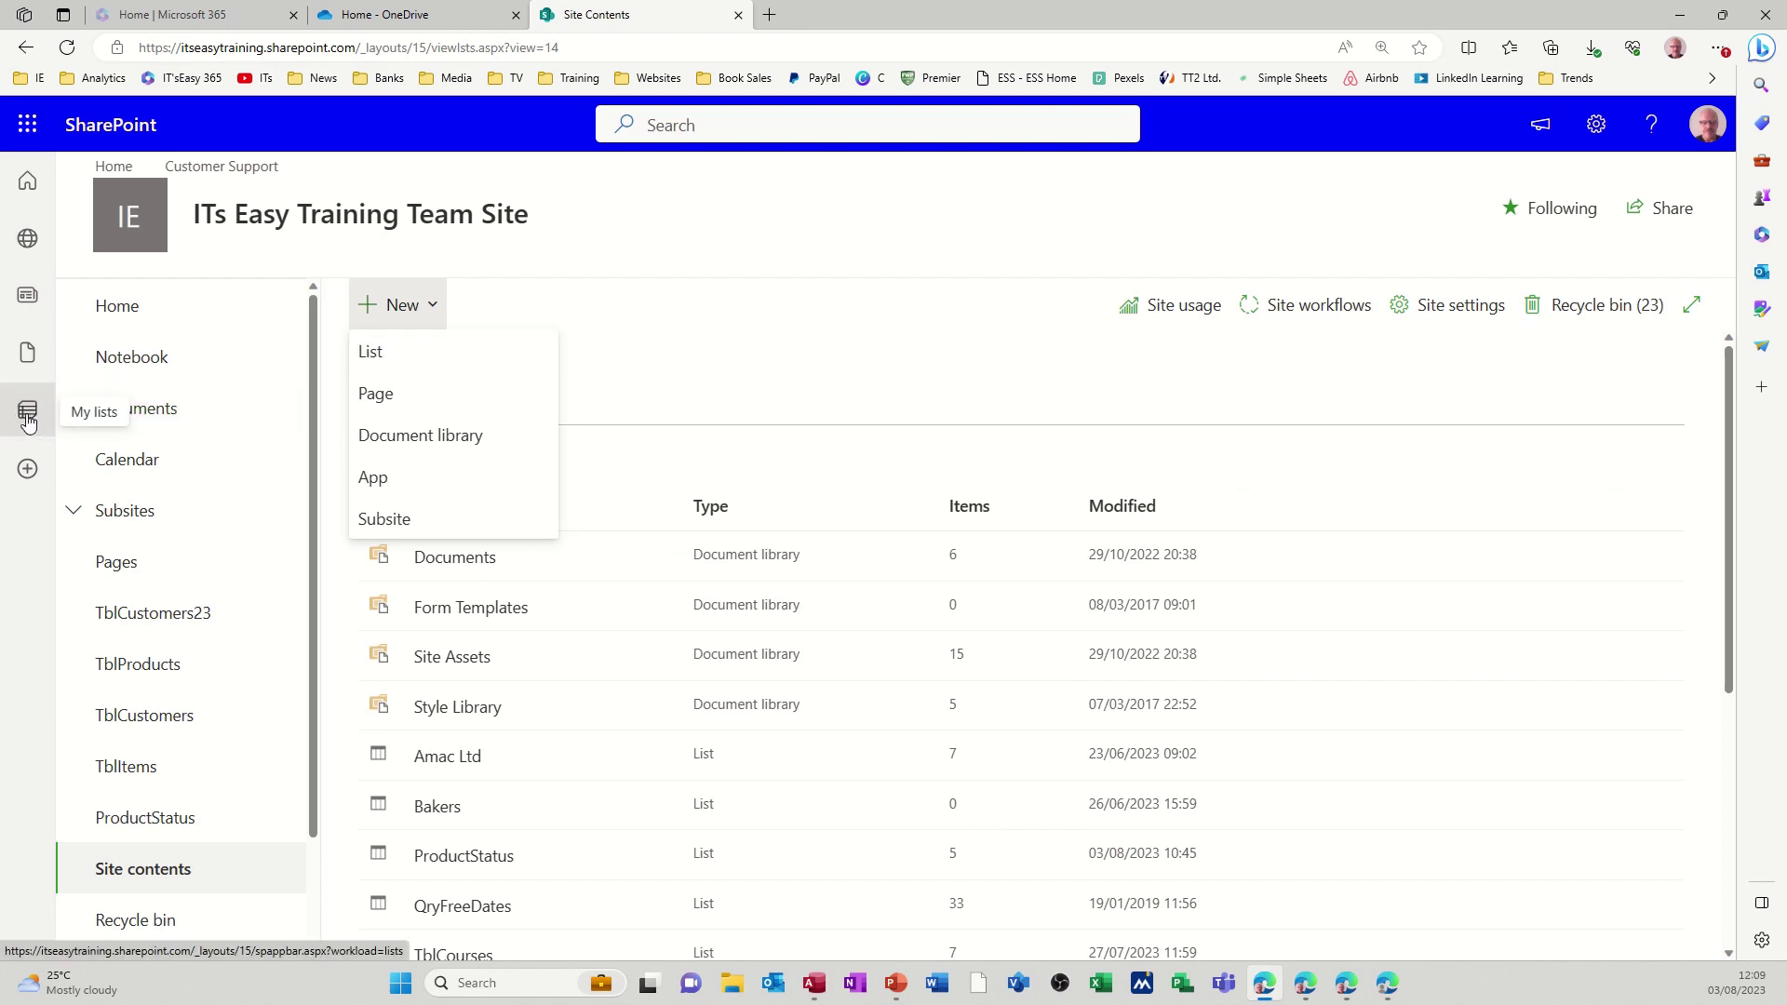
# Create a new blank list named Status1 from the New menu.
pyautogui.click(372, 355)
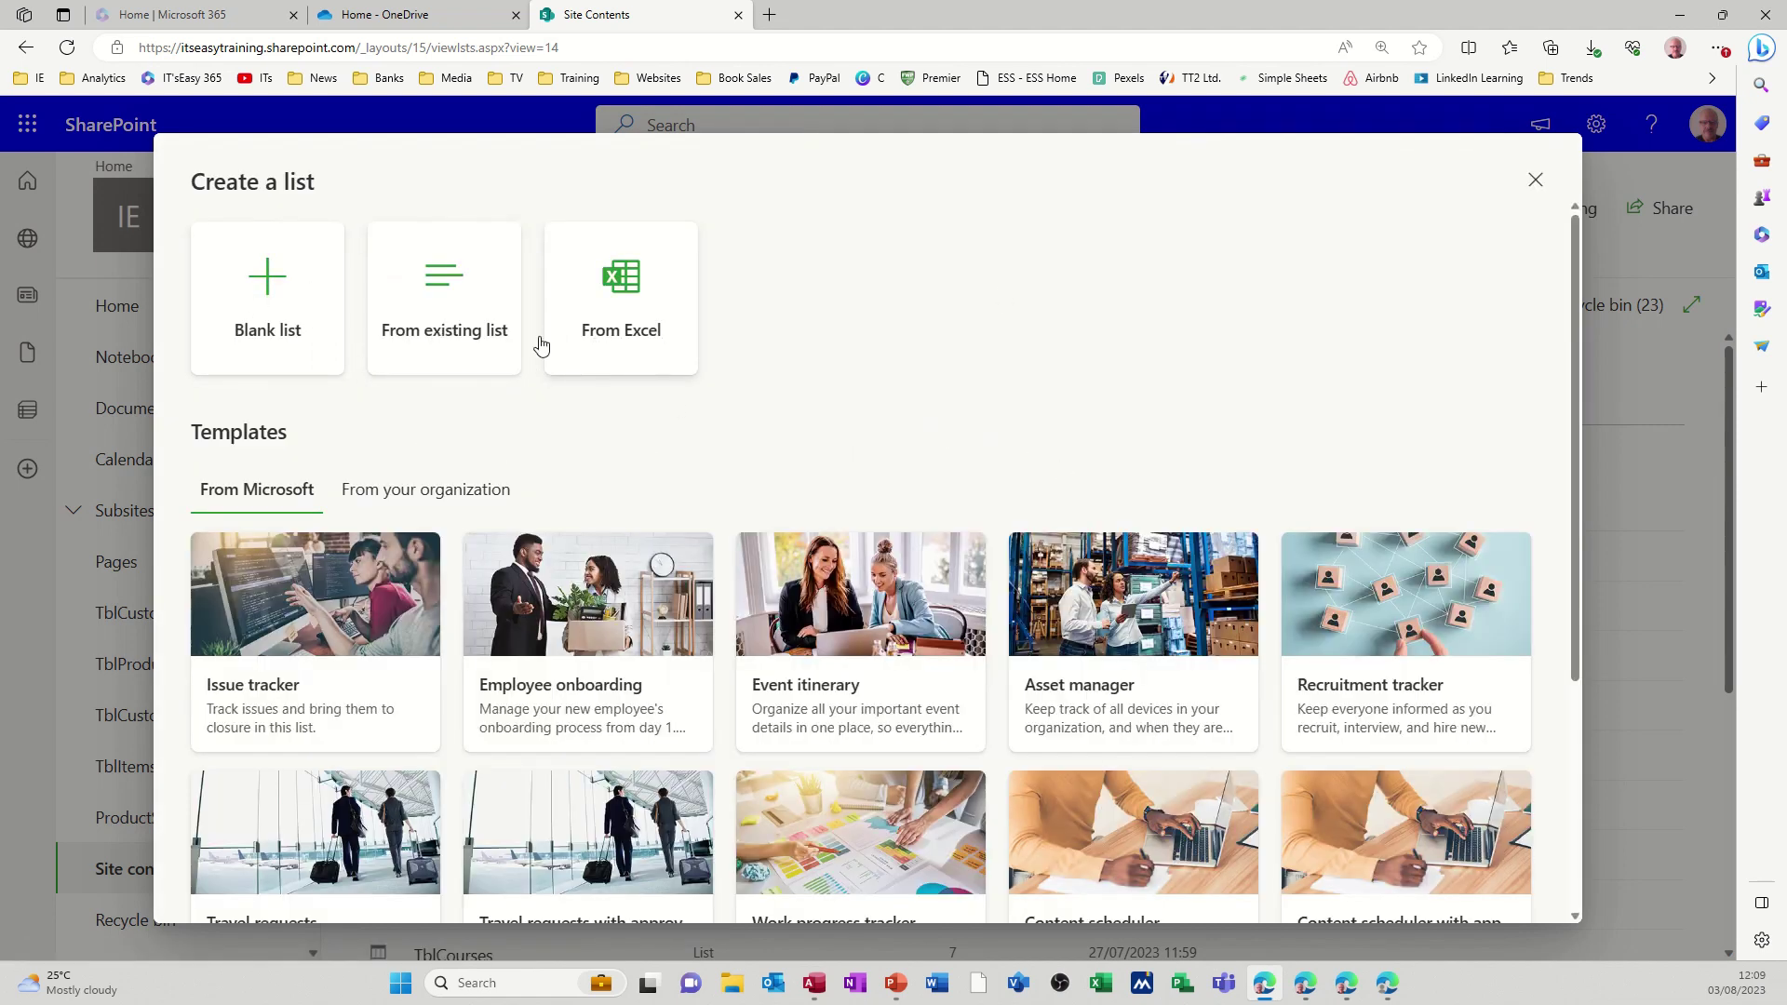
pyautogui.click(265, 294)
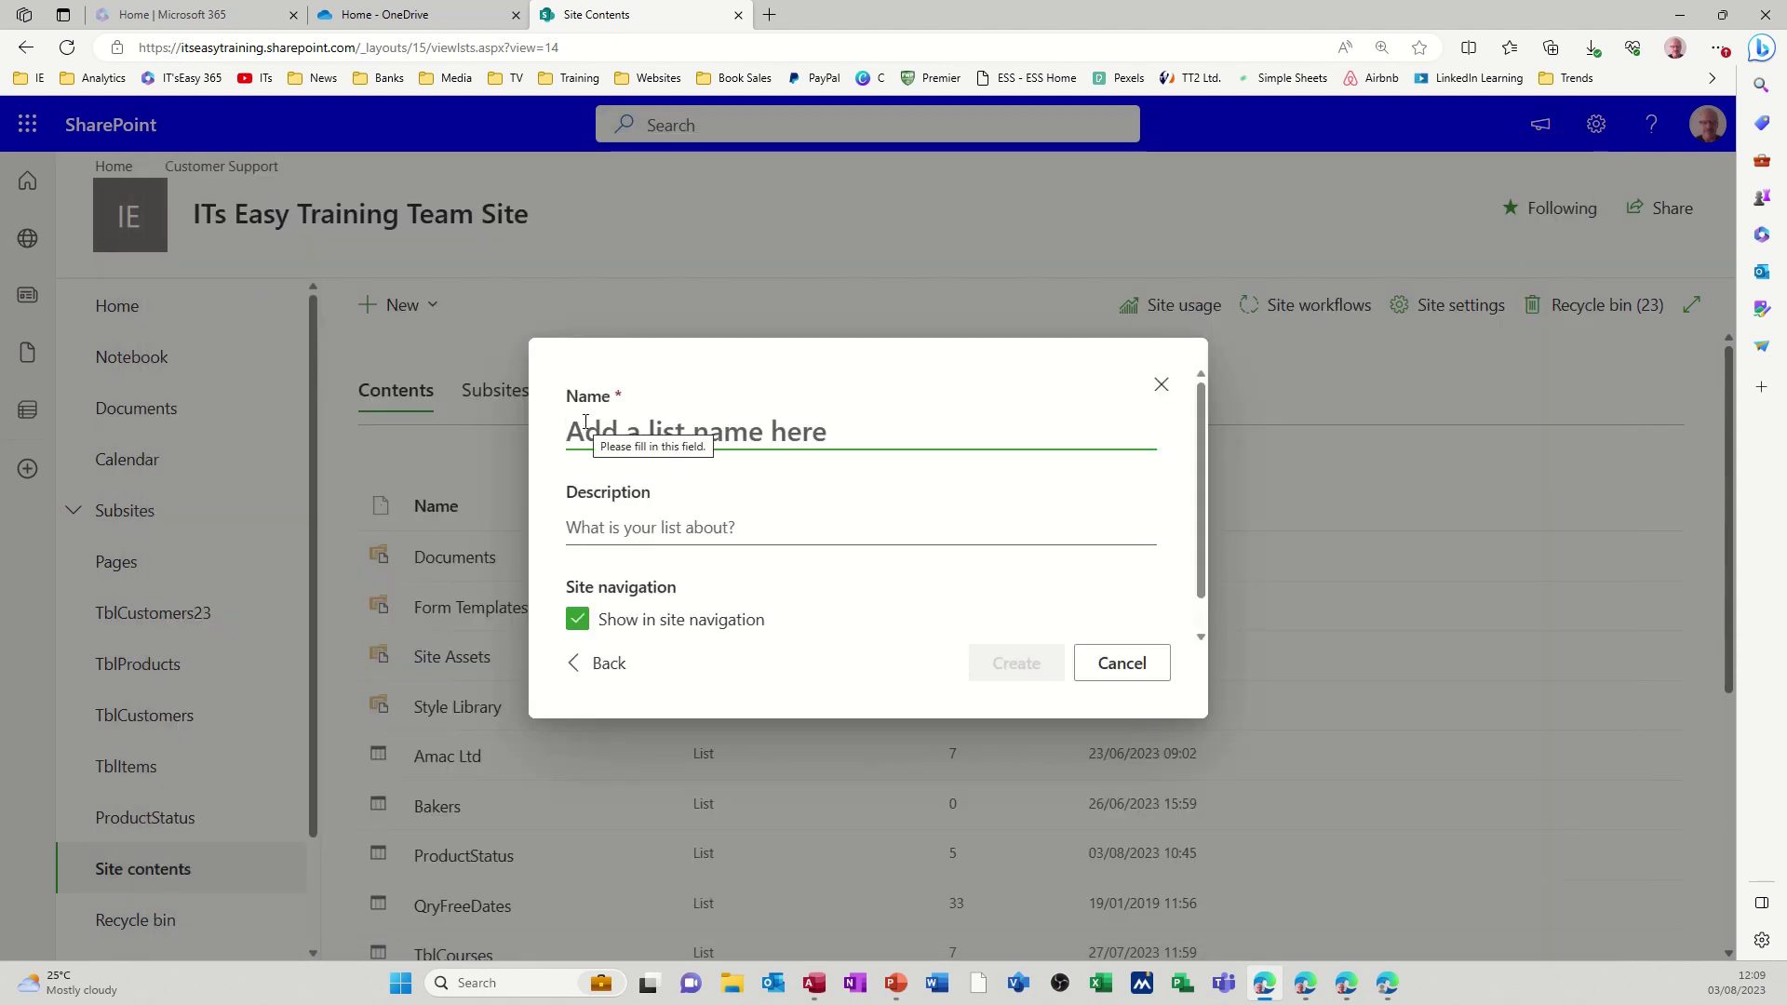
pyautogui.write('Statu')
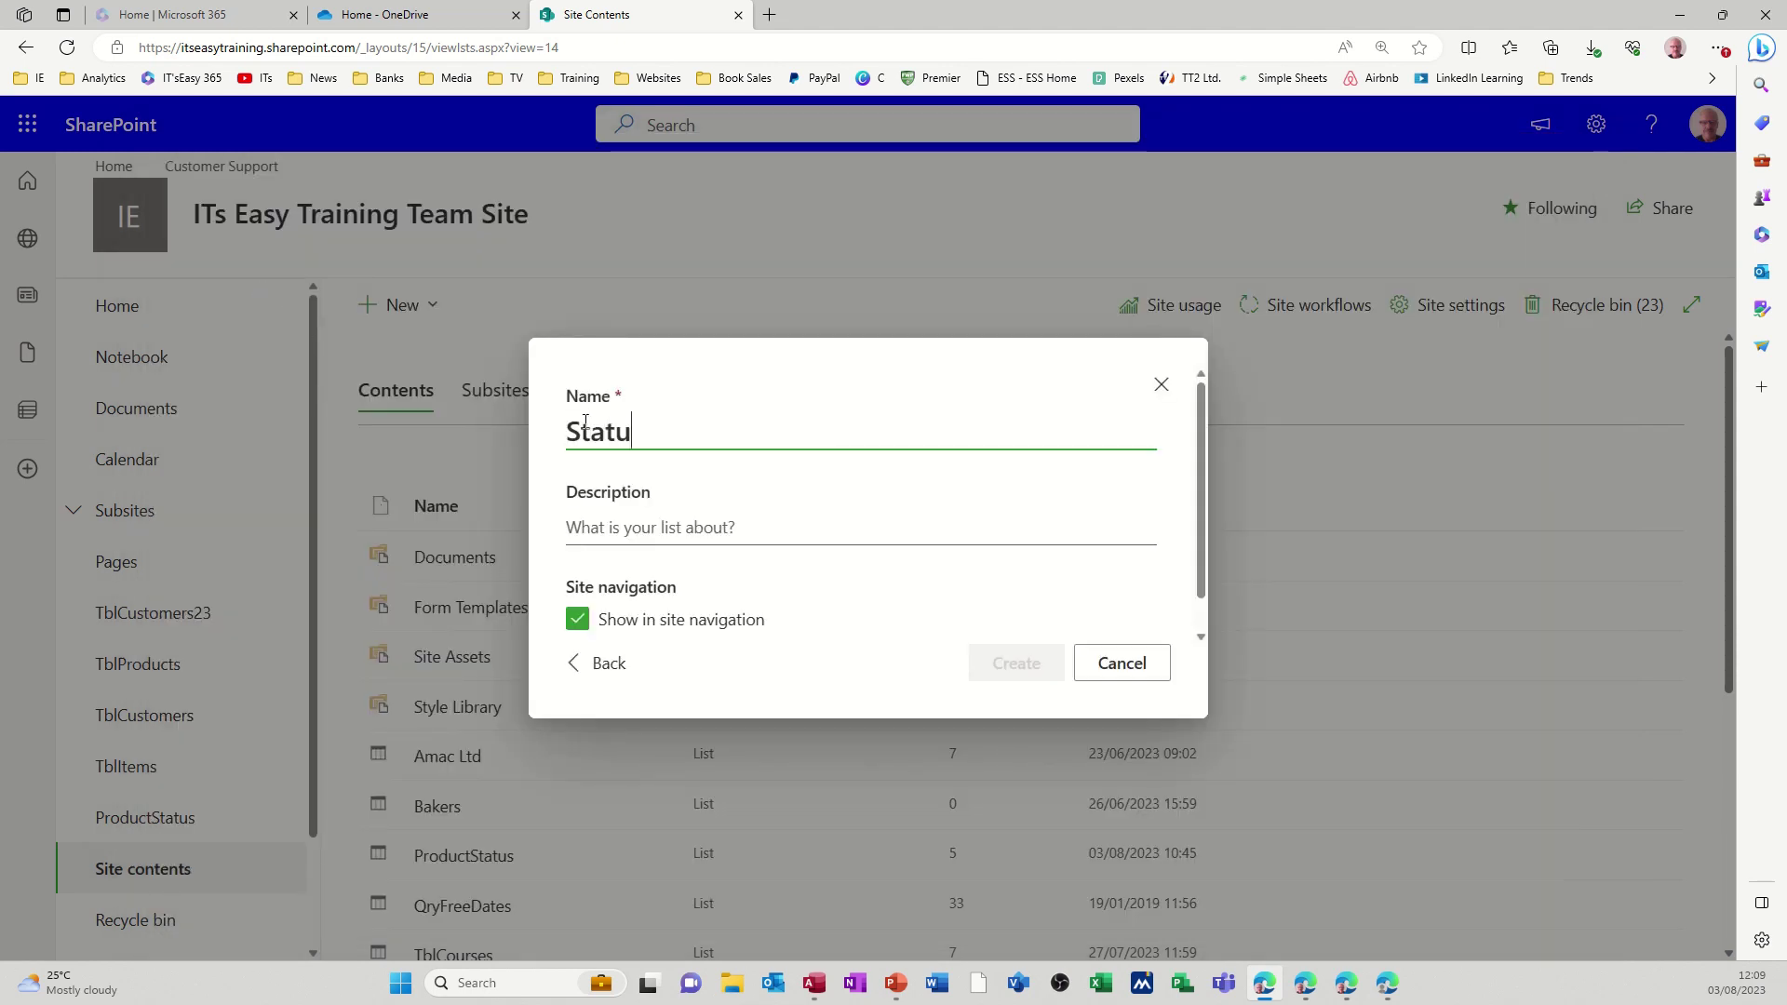
pyautogui.write('s1')
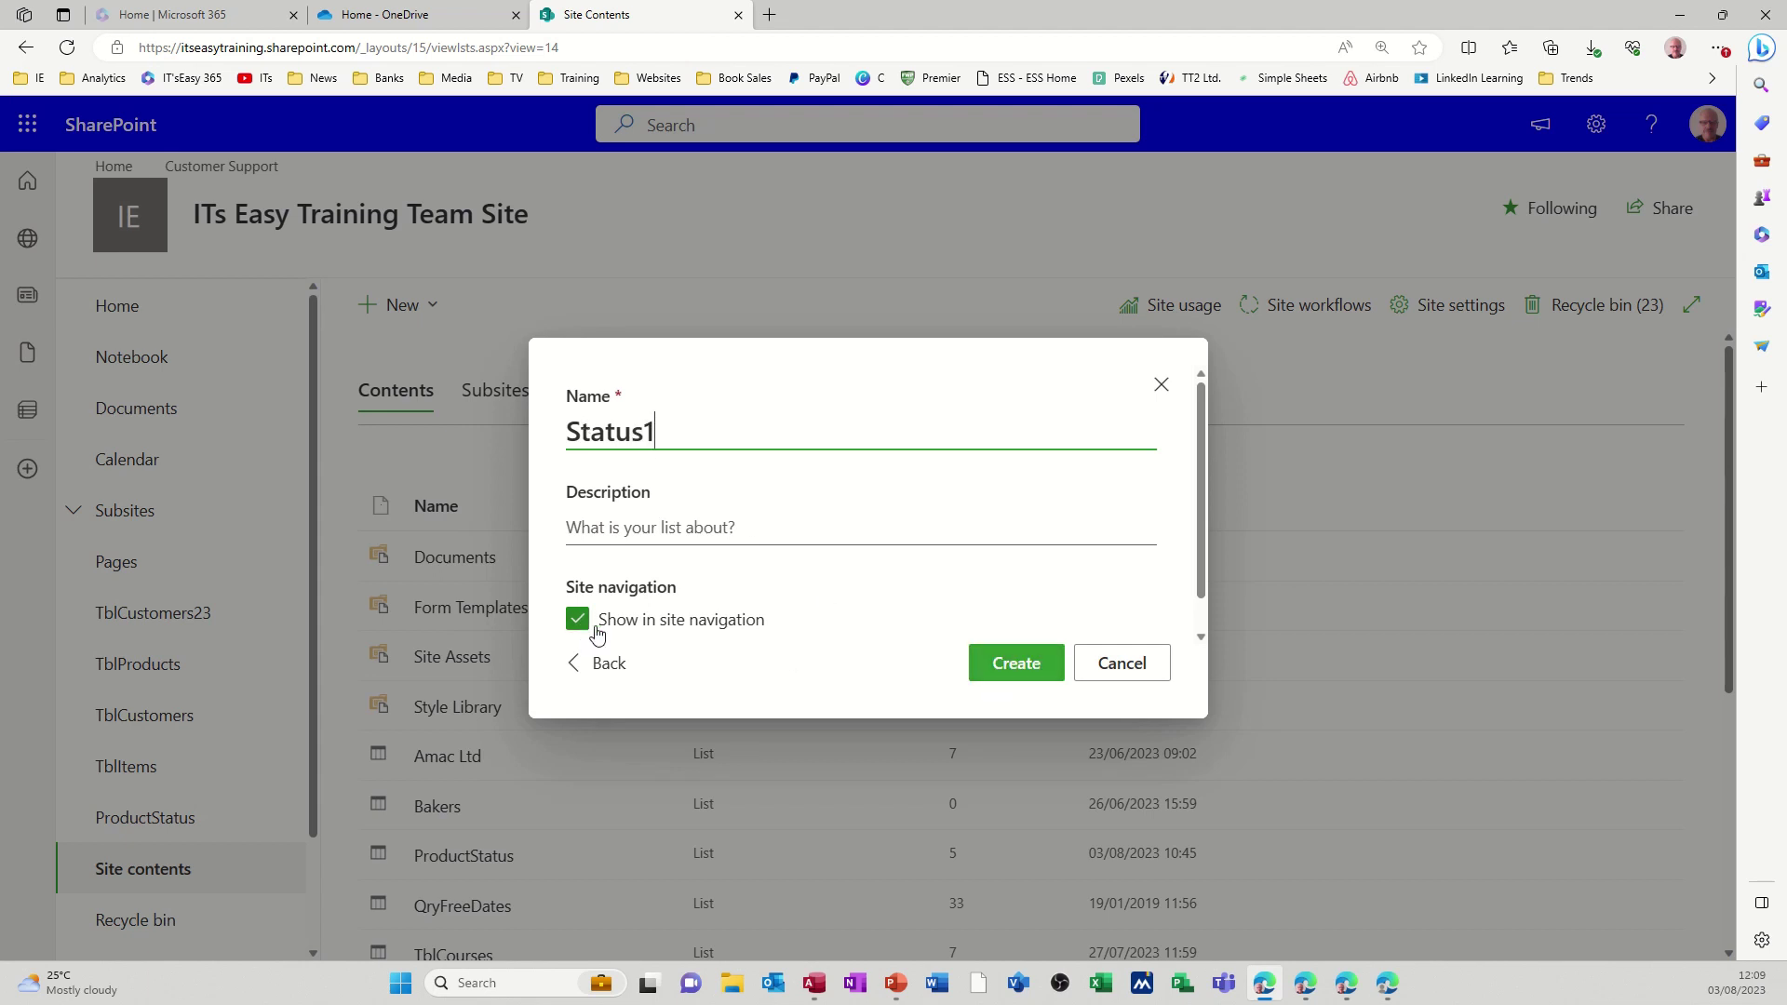
pyautogui.click(1001, 669)
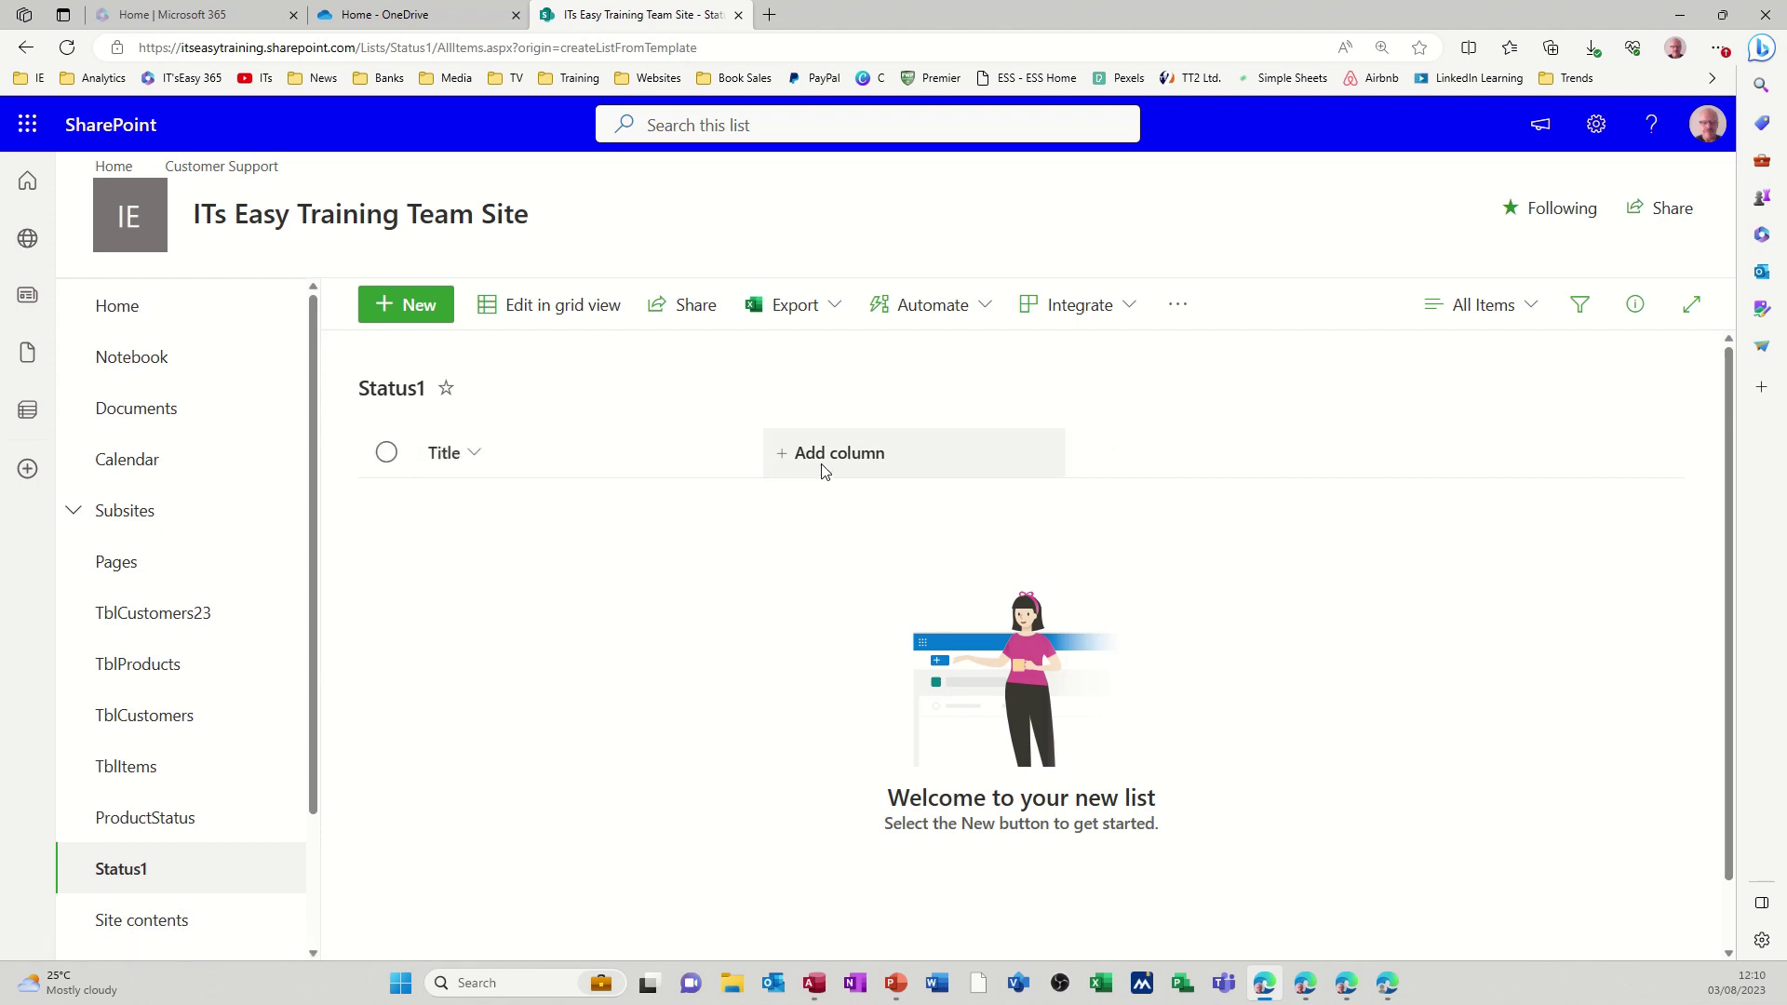
pyautogui.click(1597, 128)
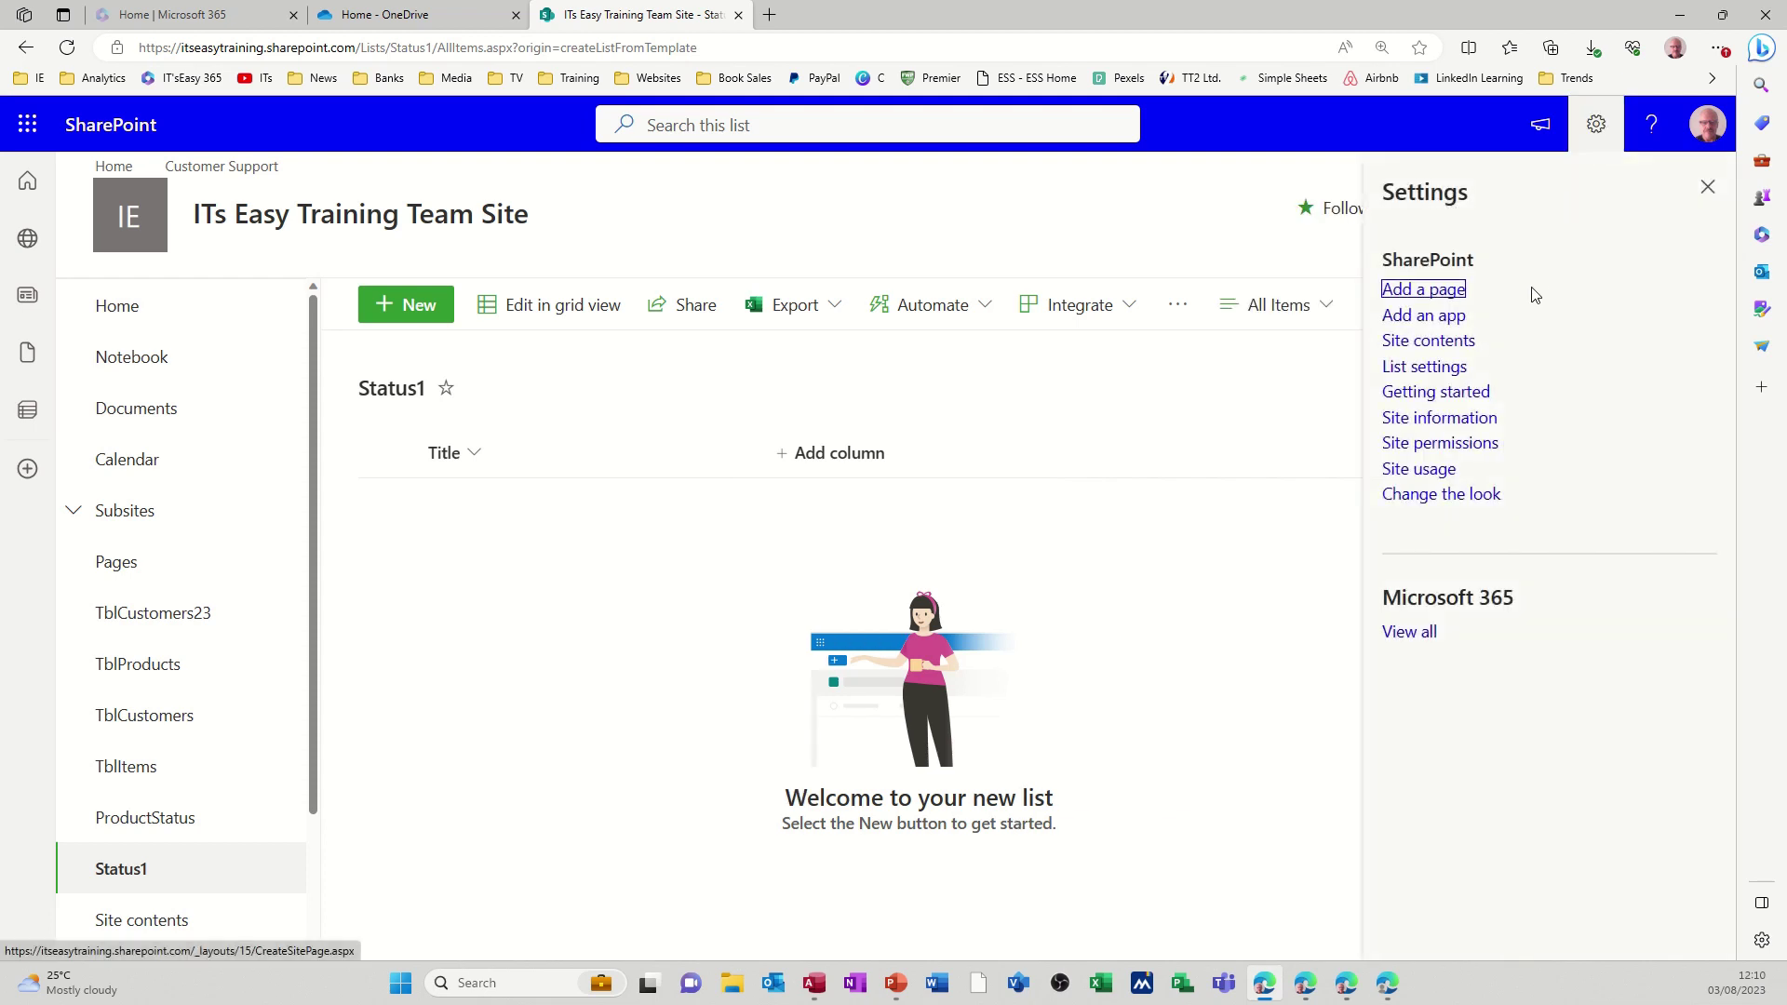
# Open the Status1 list settings and scroll down to its Columns section.
pyautogui.click(1416, 369)
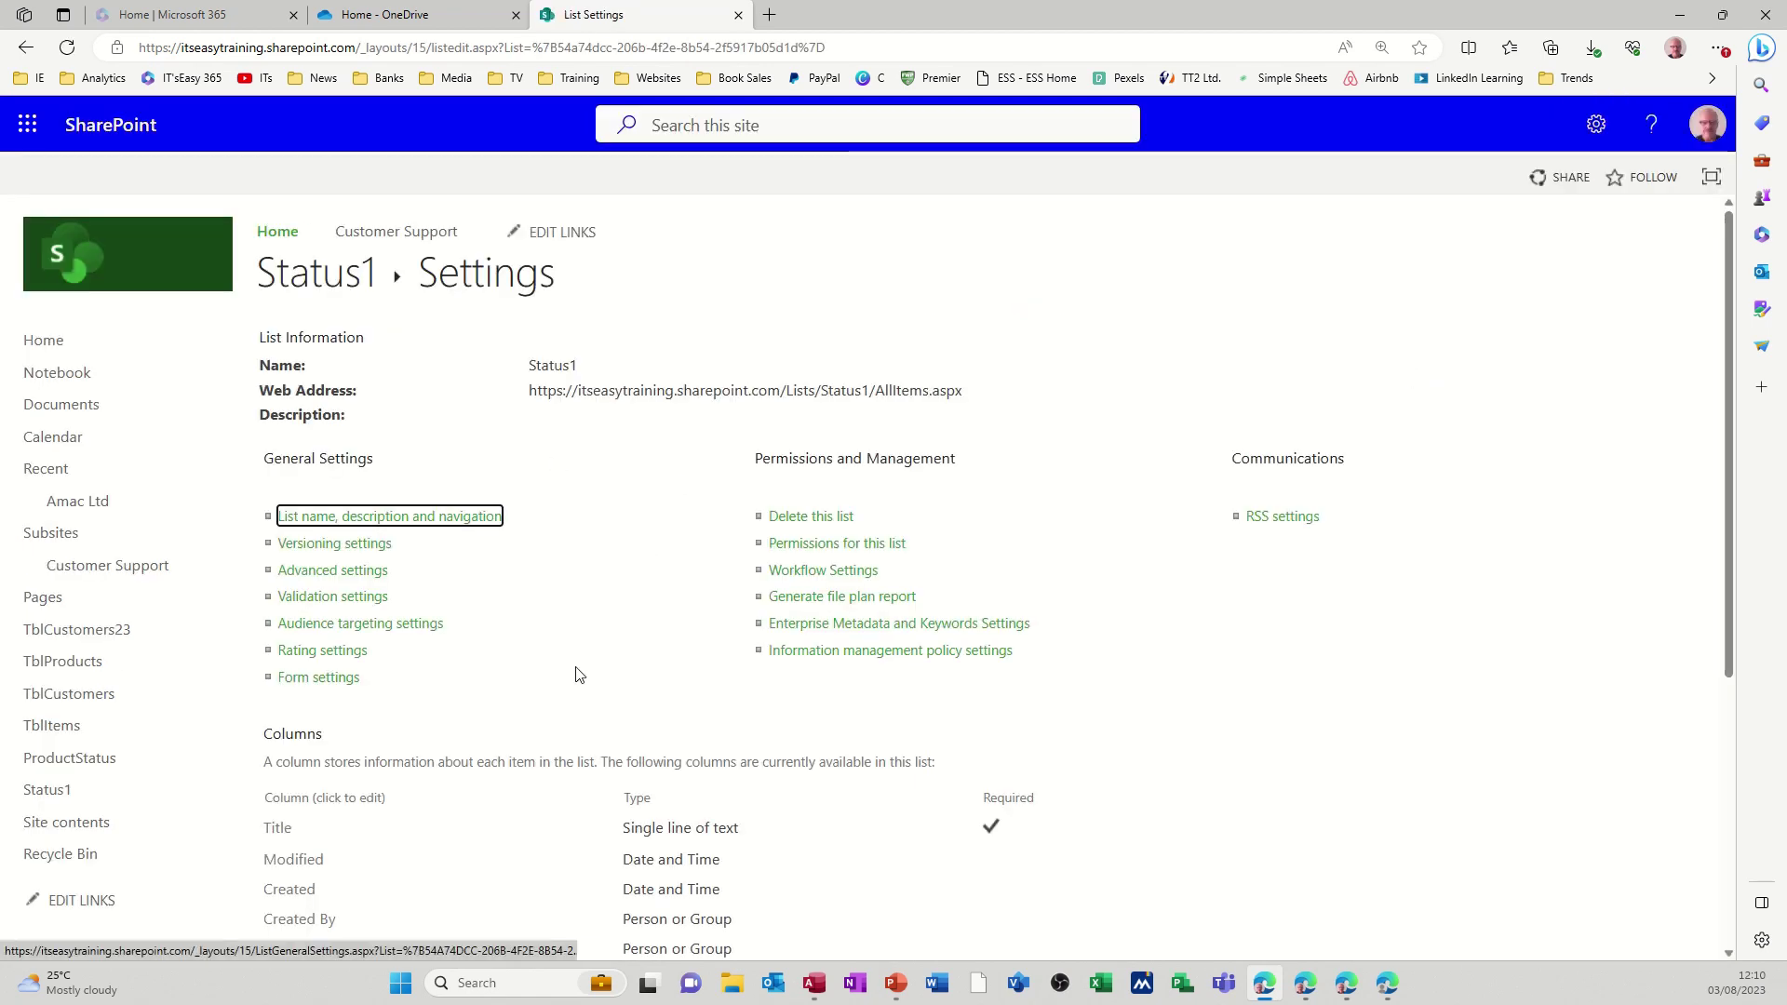
pyautogui.scroll(-3, 521, 559)
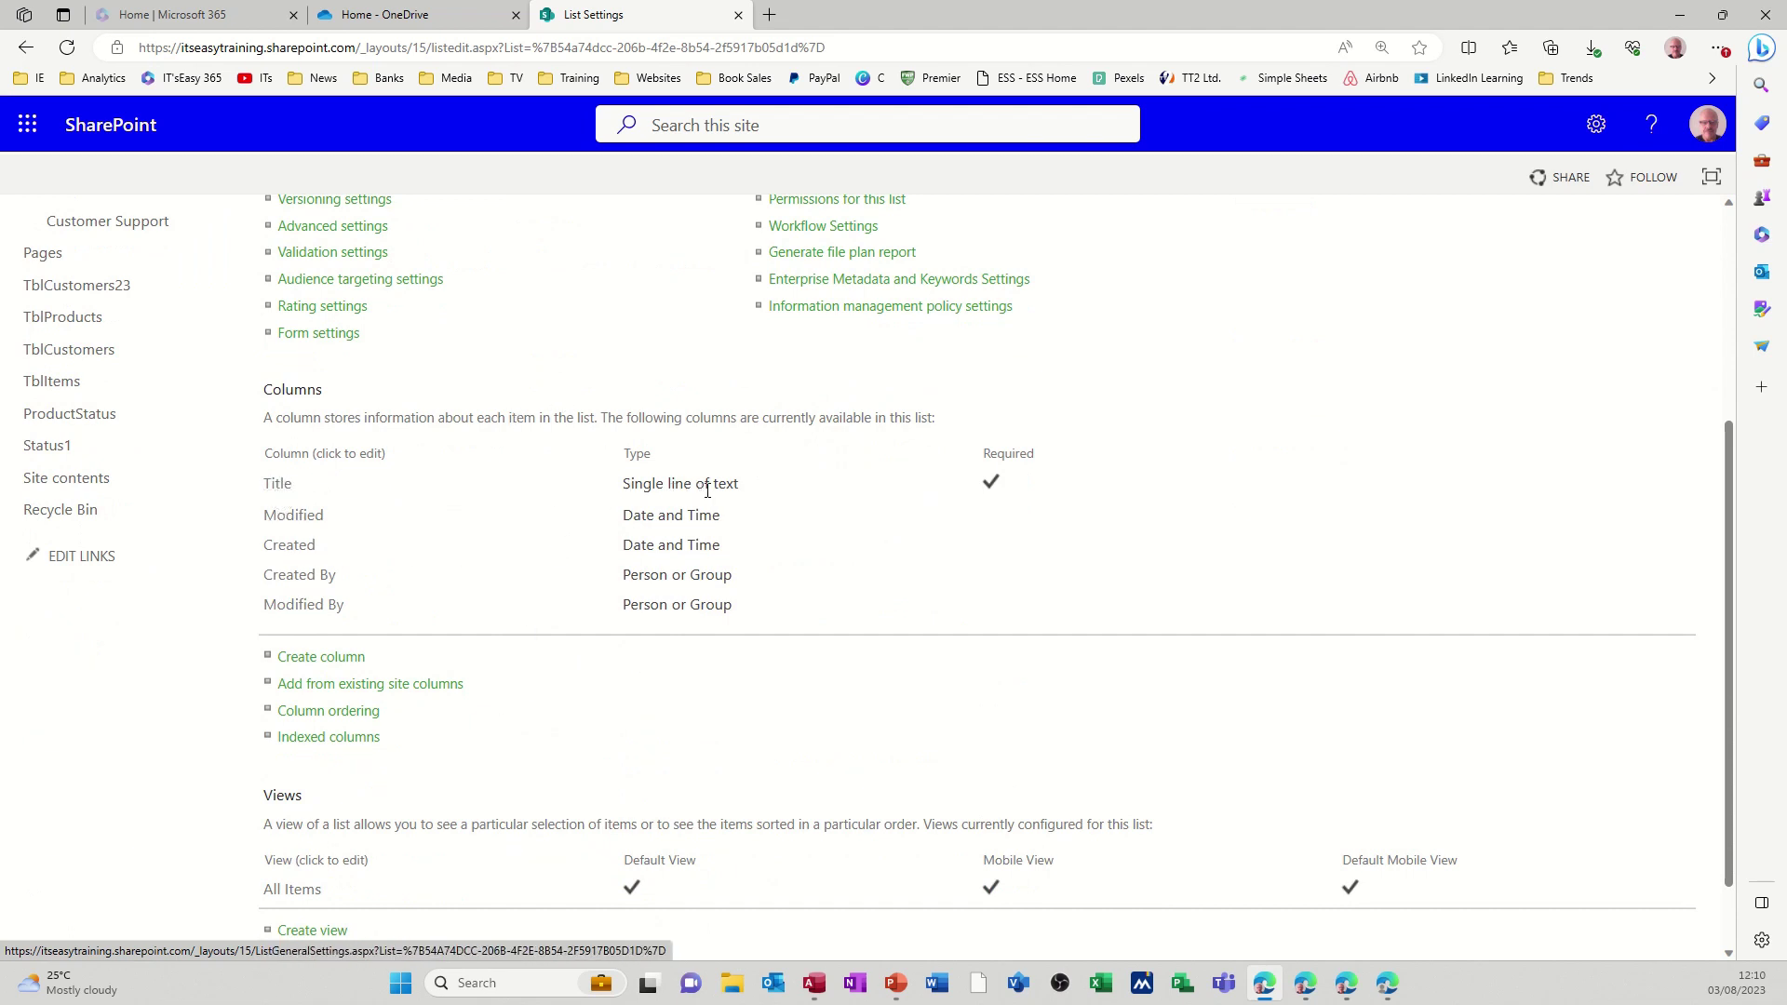
# Rename the Title column to ProductID, enforcing unique values with a 10-character maximum and indexing.
pyautogui.click(282, 494)
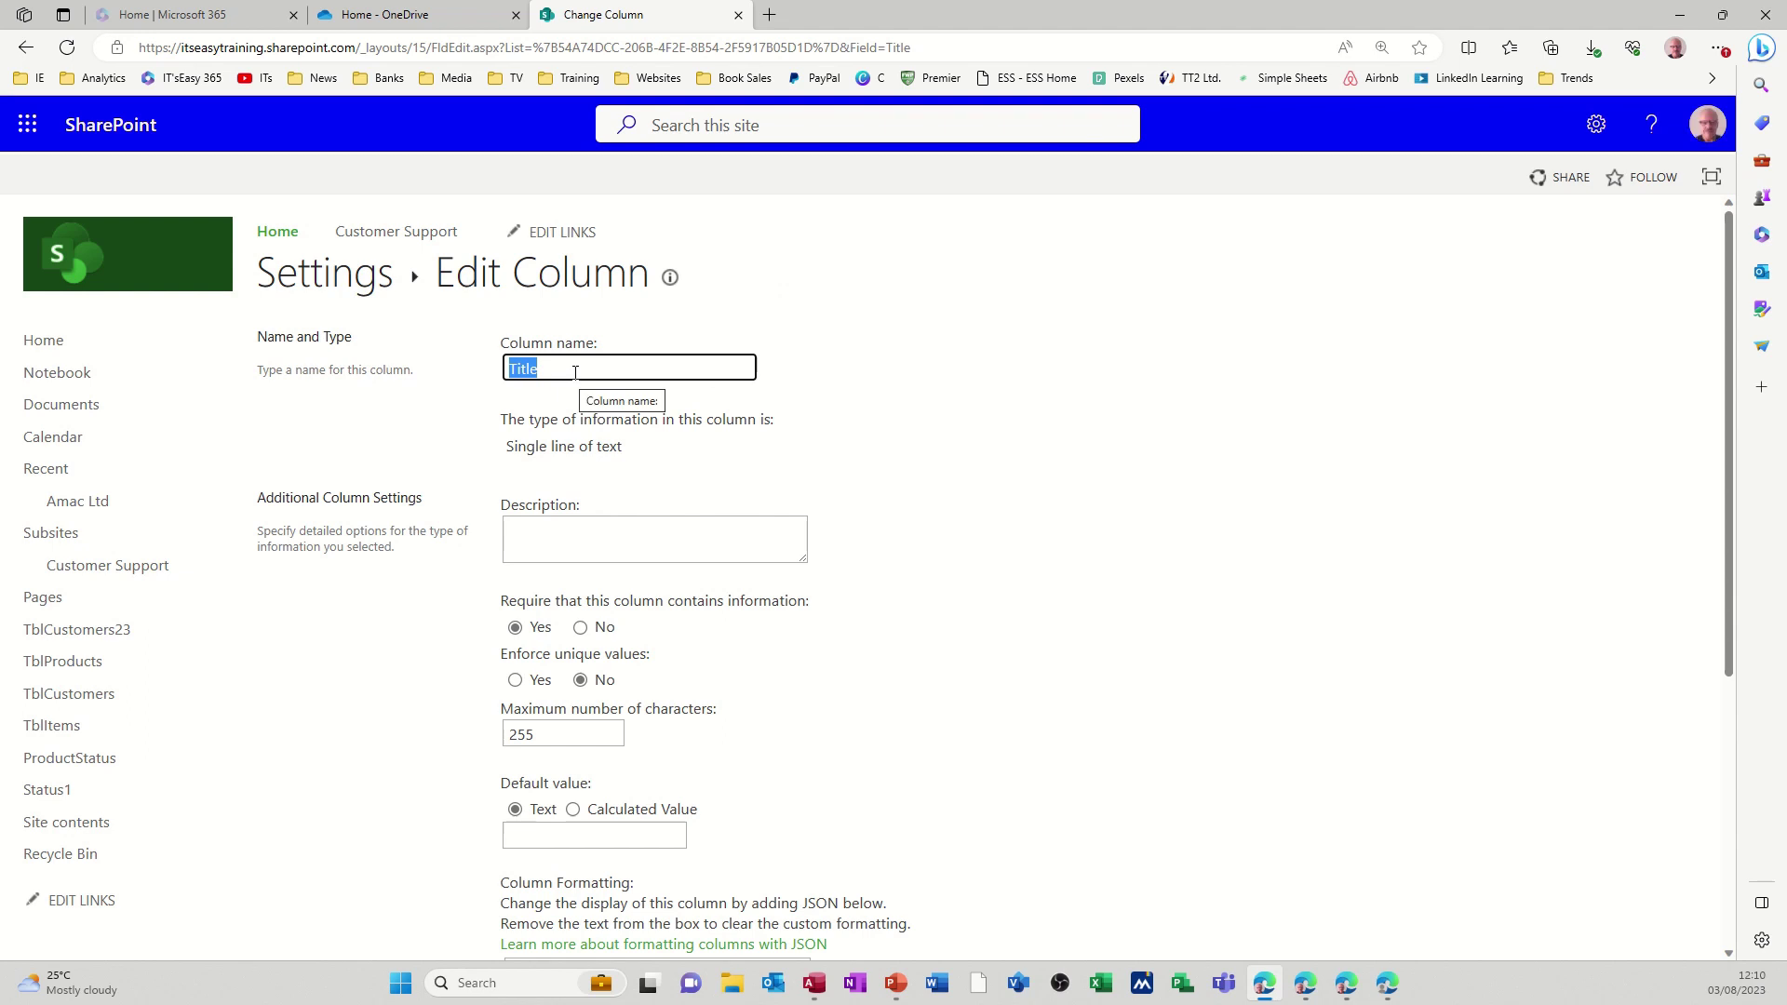
pyautogui.write('P')
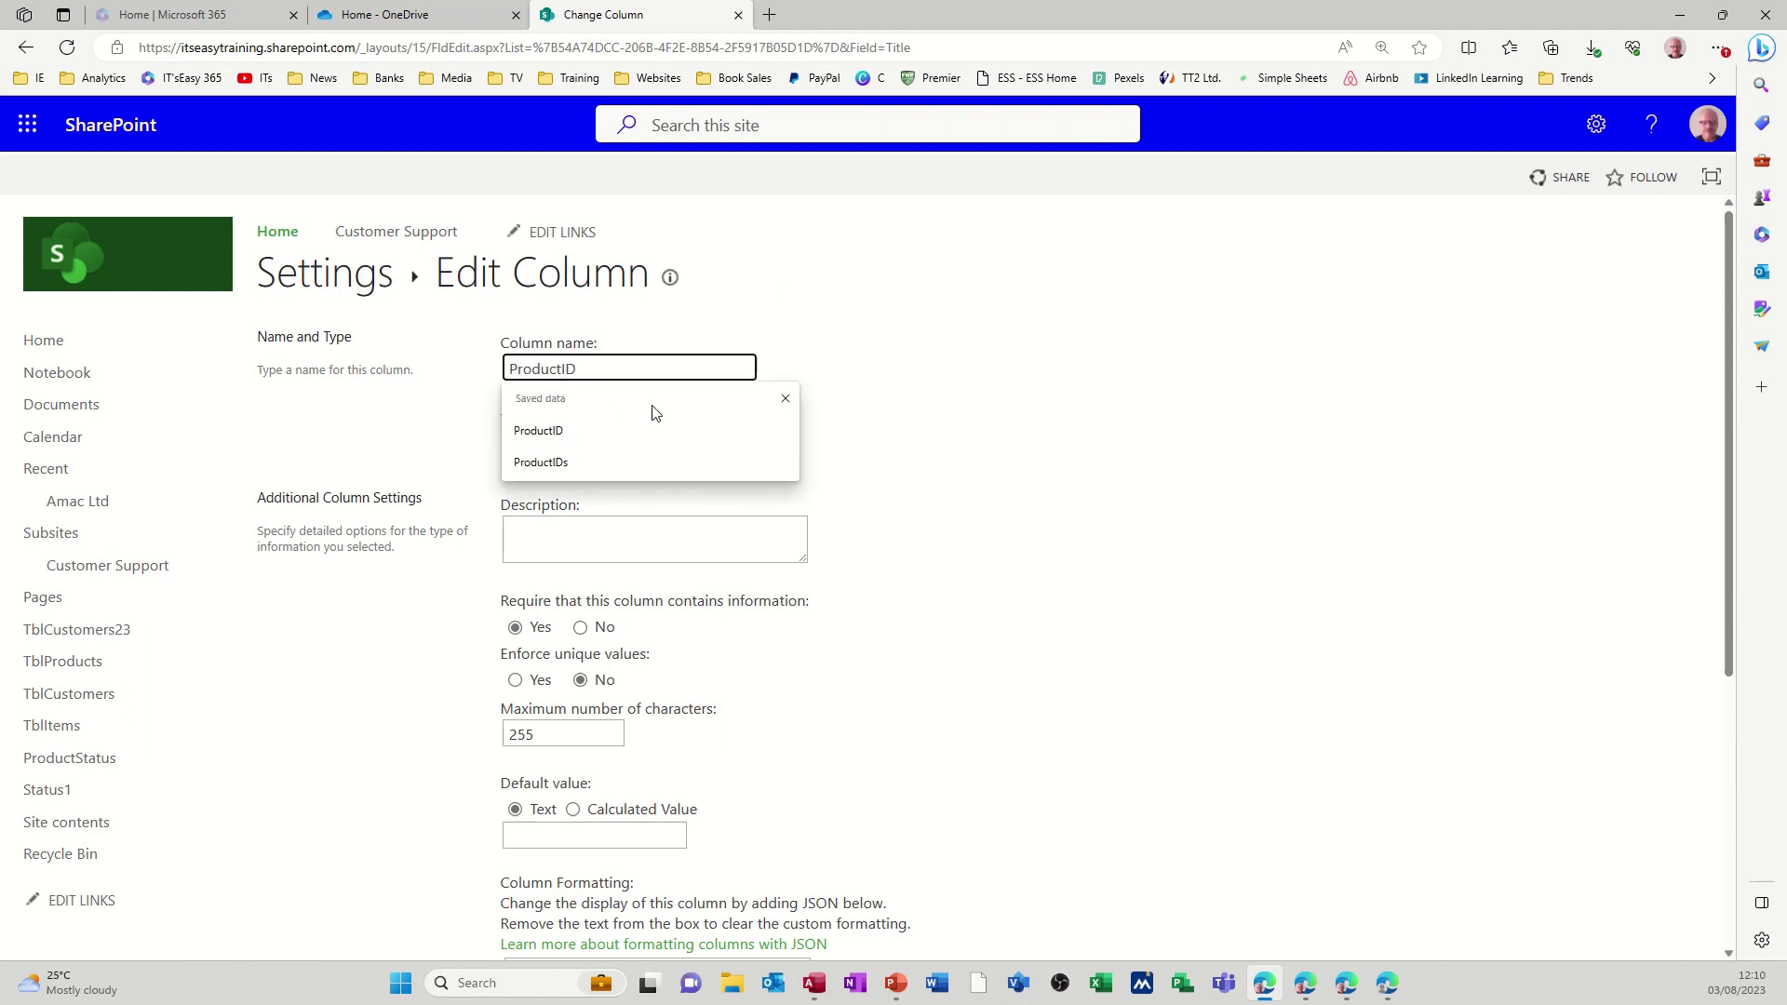
pyautogui.write('roductID')
pyautogui.click(918, 376)
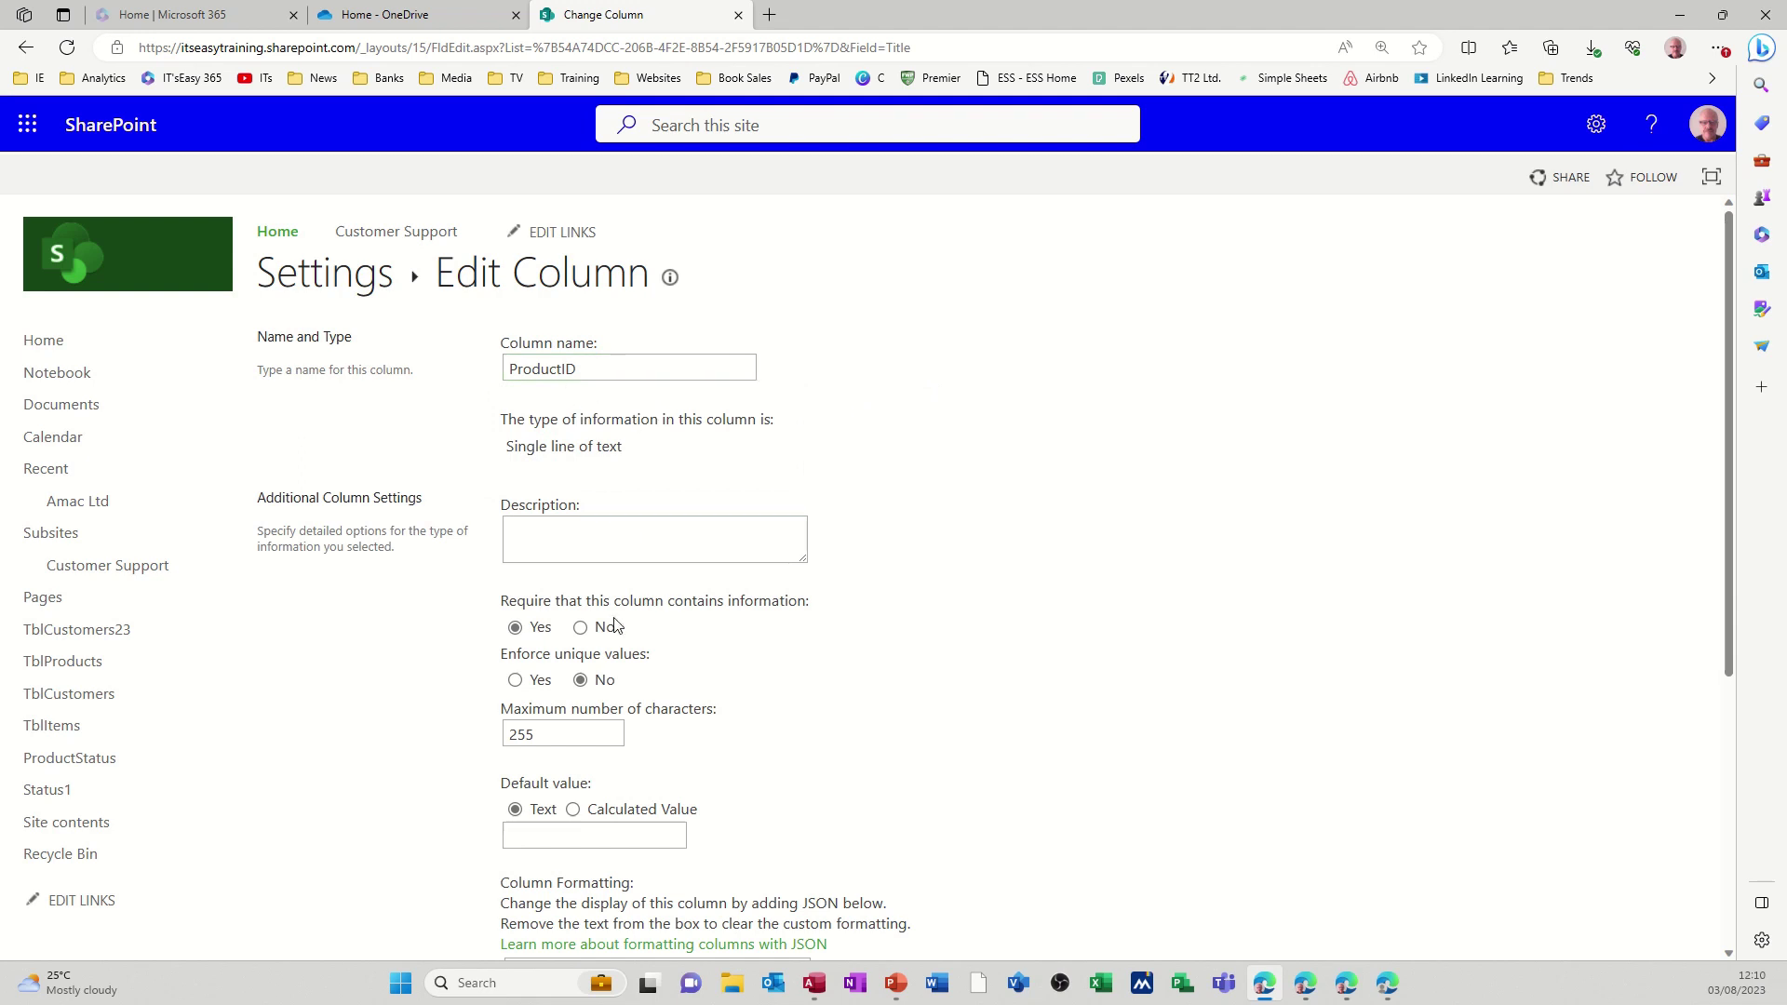
pyautogui.click(516, 681)
pyautogui.doubleClick(537, 732)
pyautogui.write('5')
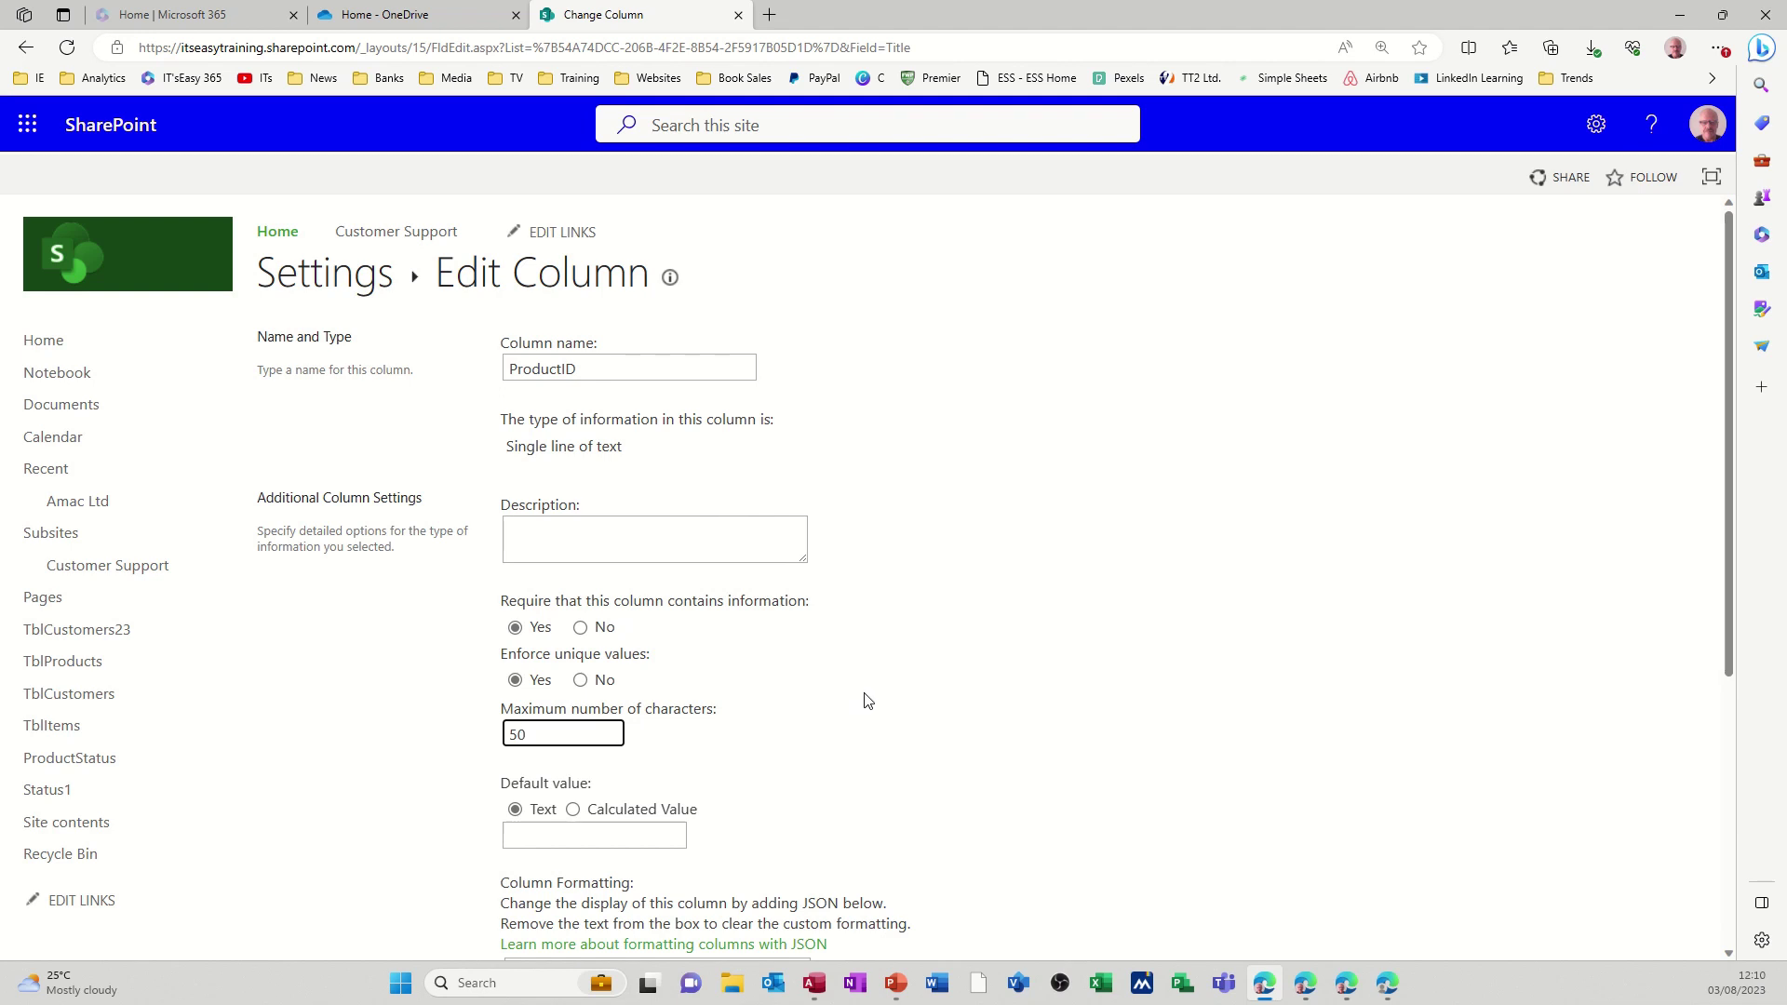
pyautogui.press('BackSpace')
pyautogui.write('0')
pyautogui.scroll(-5, 905, 709)
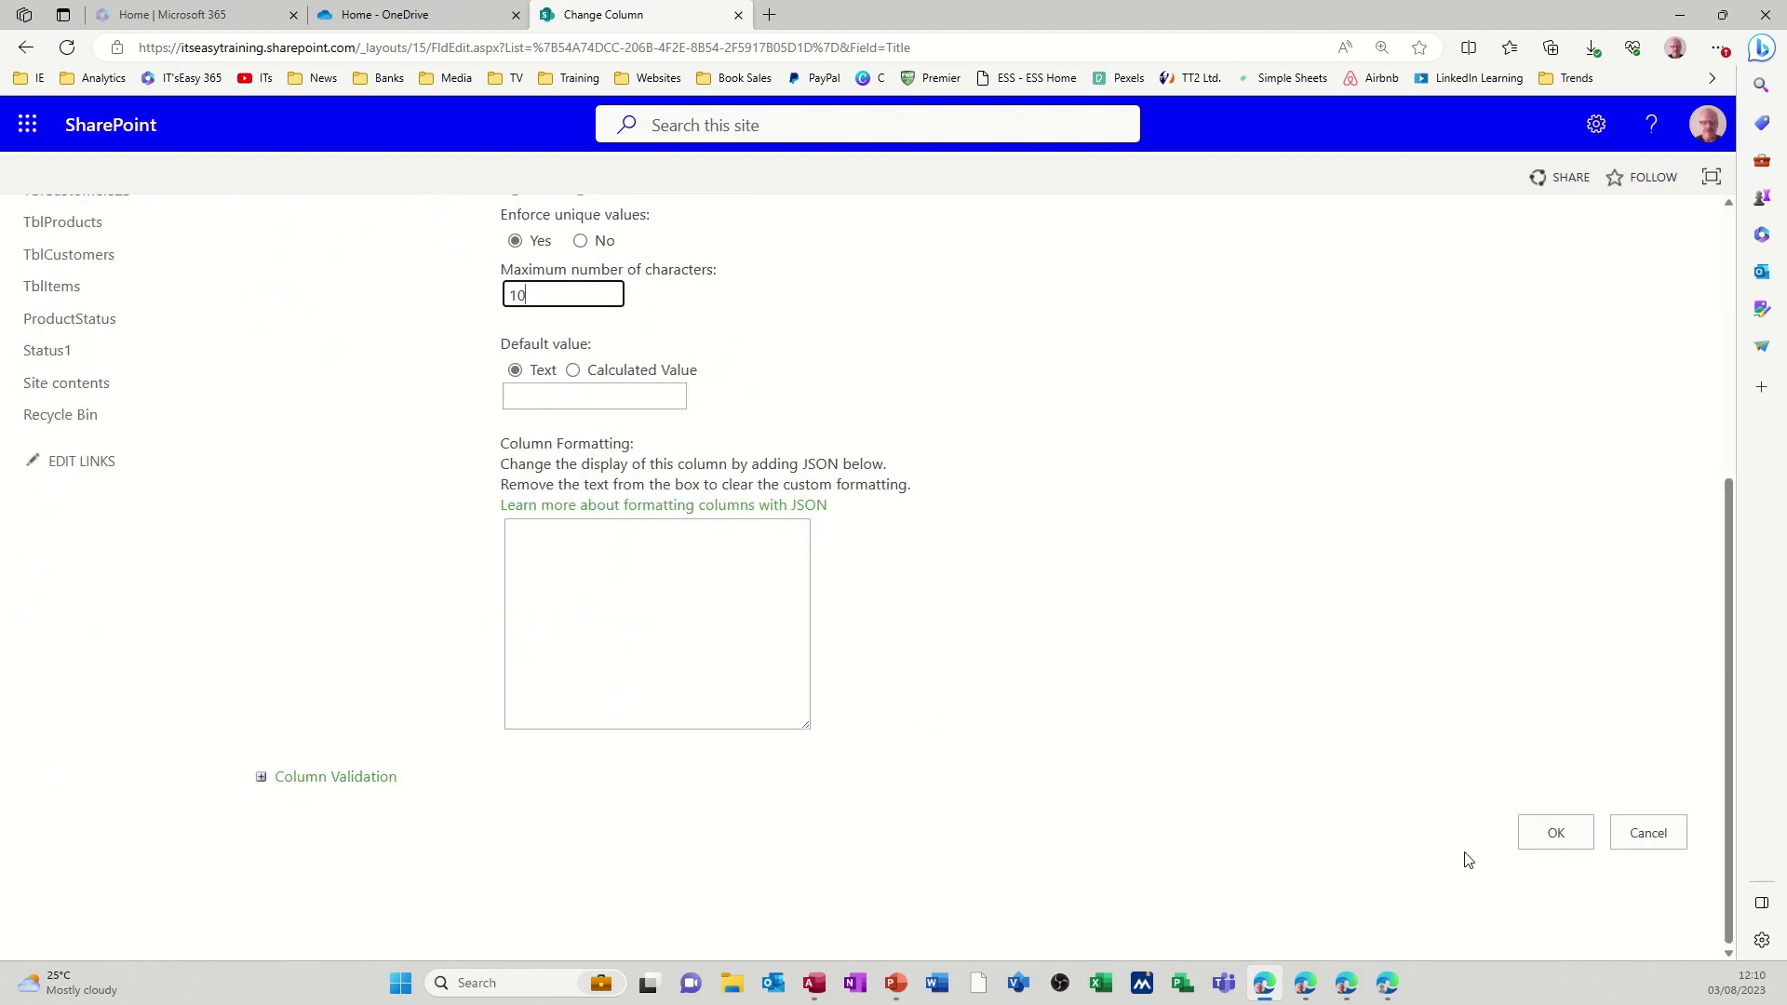
pyautogui.click(1534, 835)
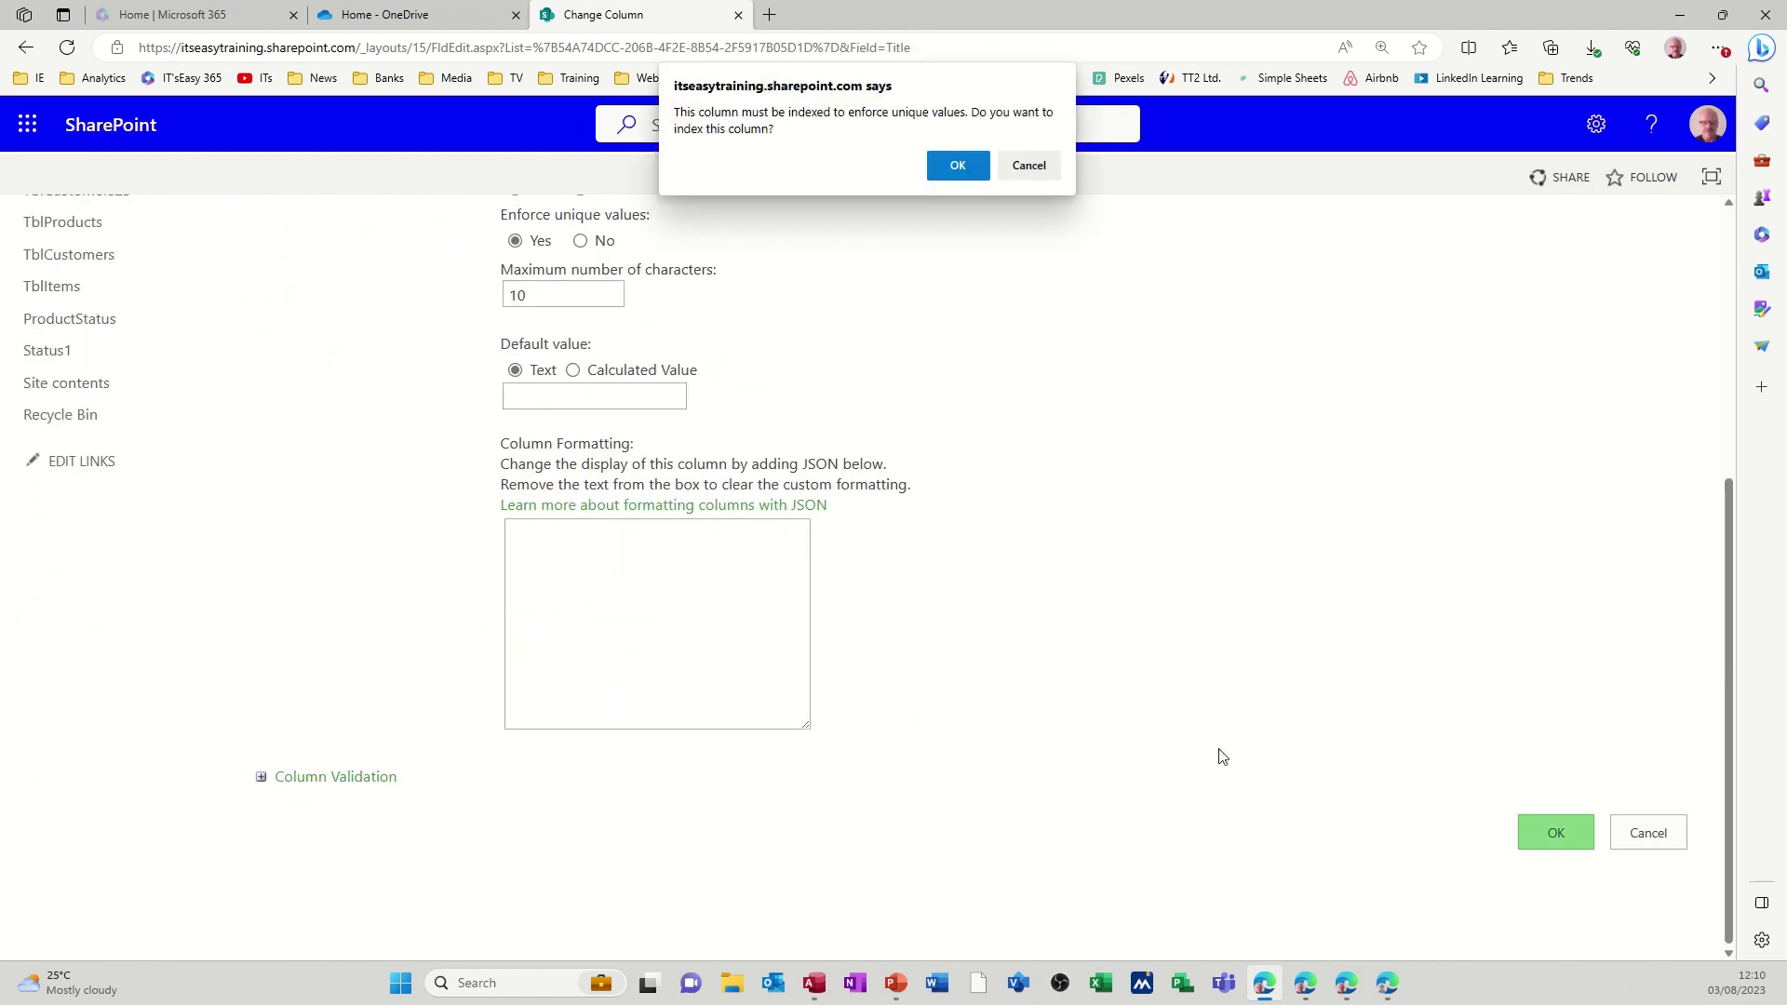
pyautogui.click(959, 168)
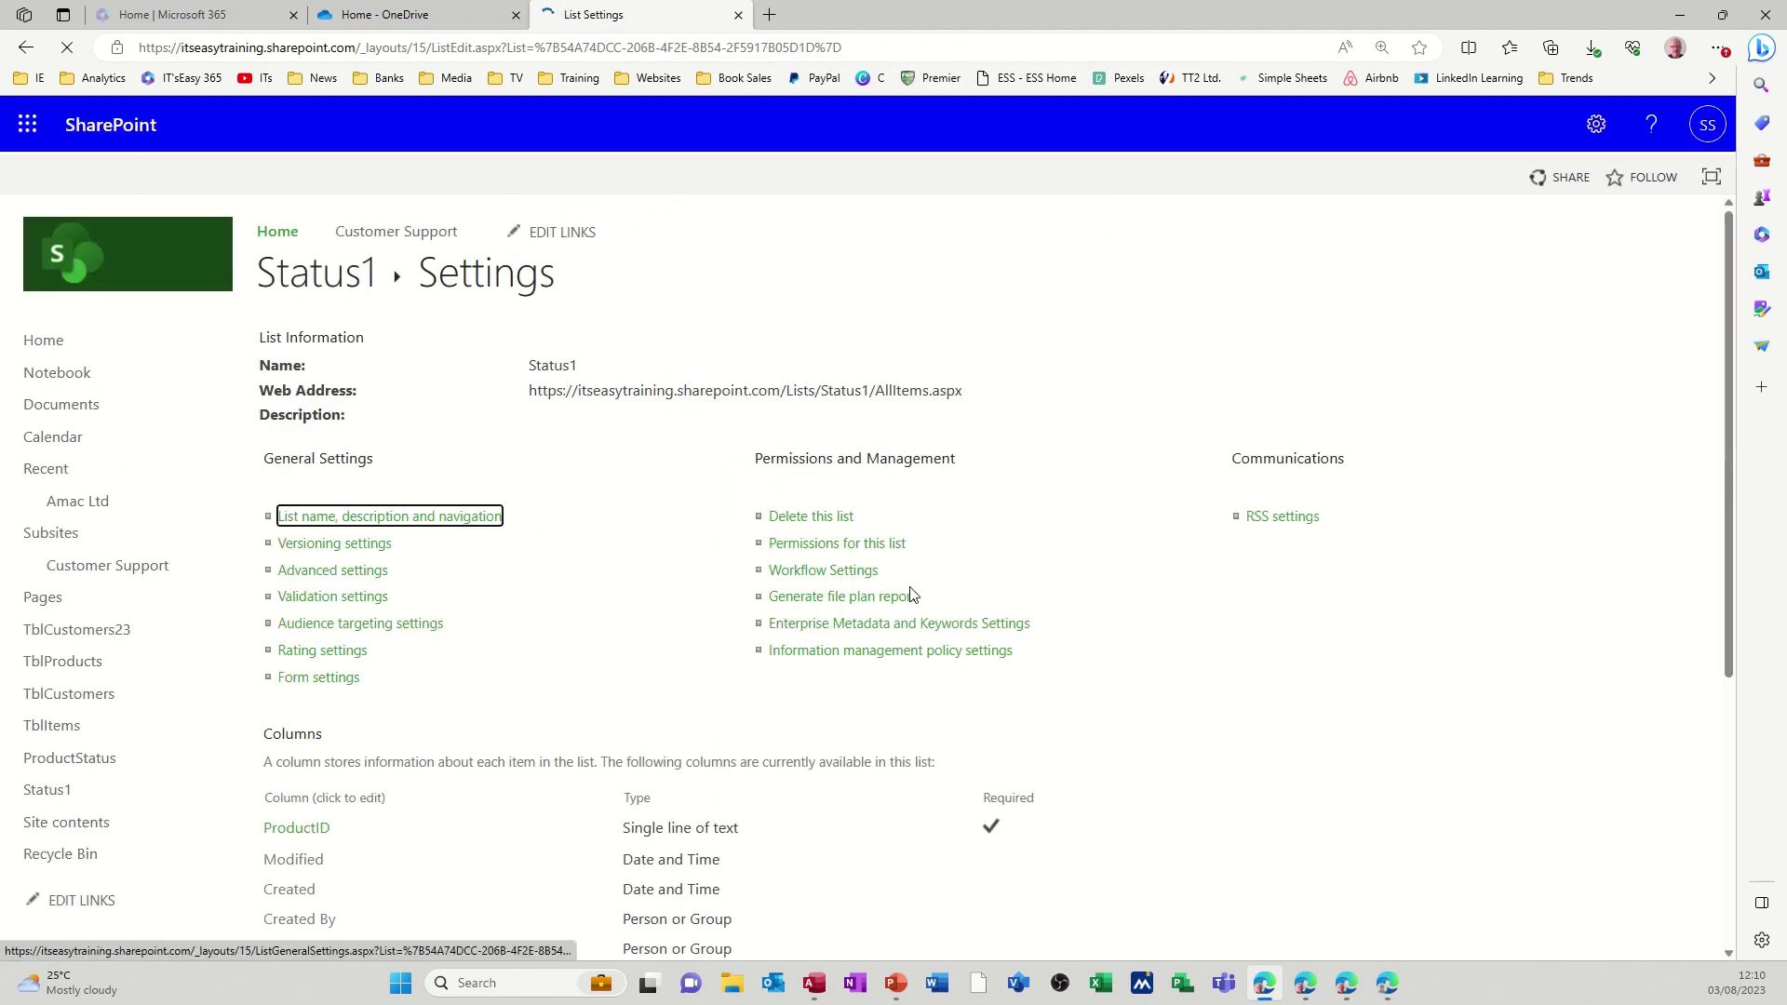
# Add a DateReceived column of type Date and Time, keeping the Date Only format.
pyautogui.scroll(-1, 563, 546)
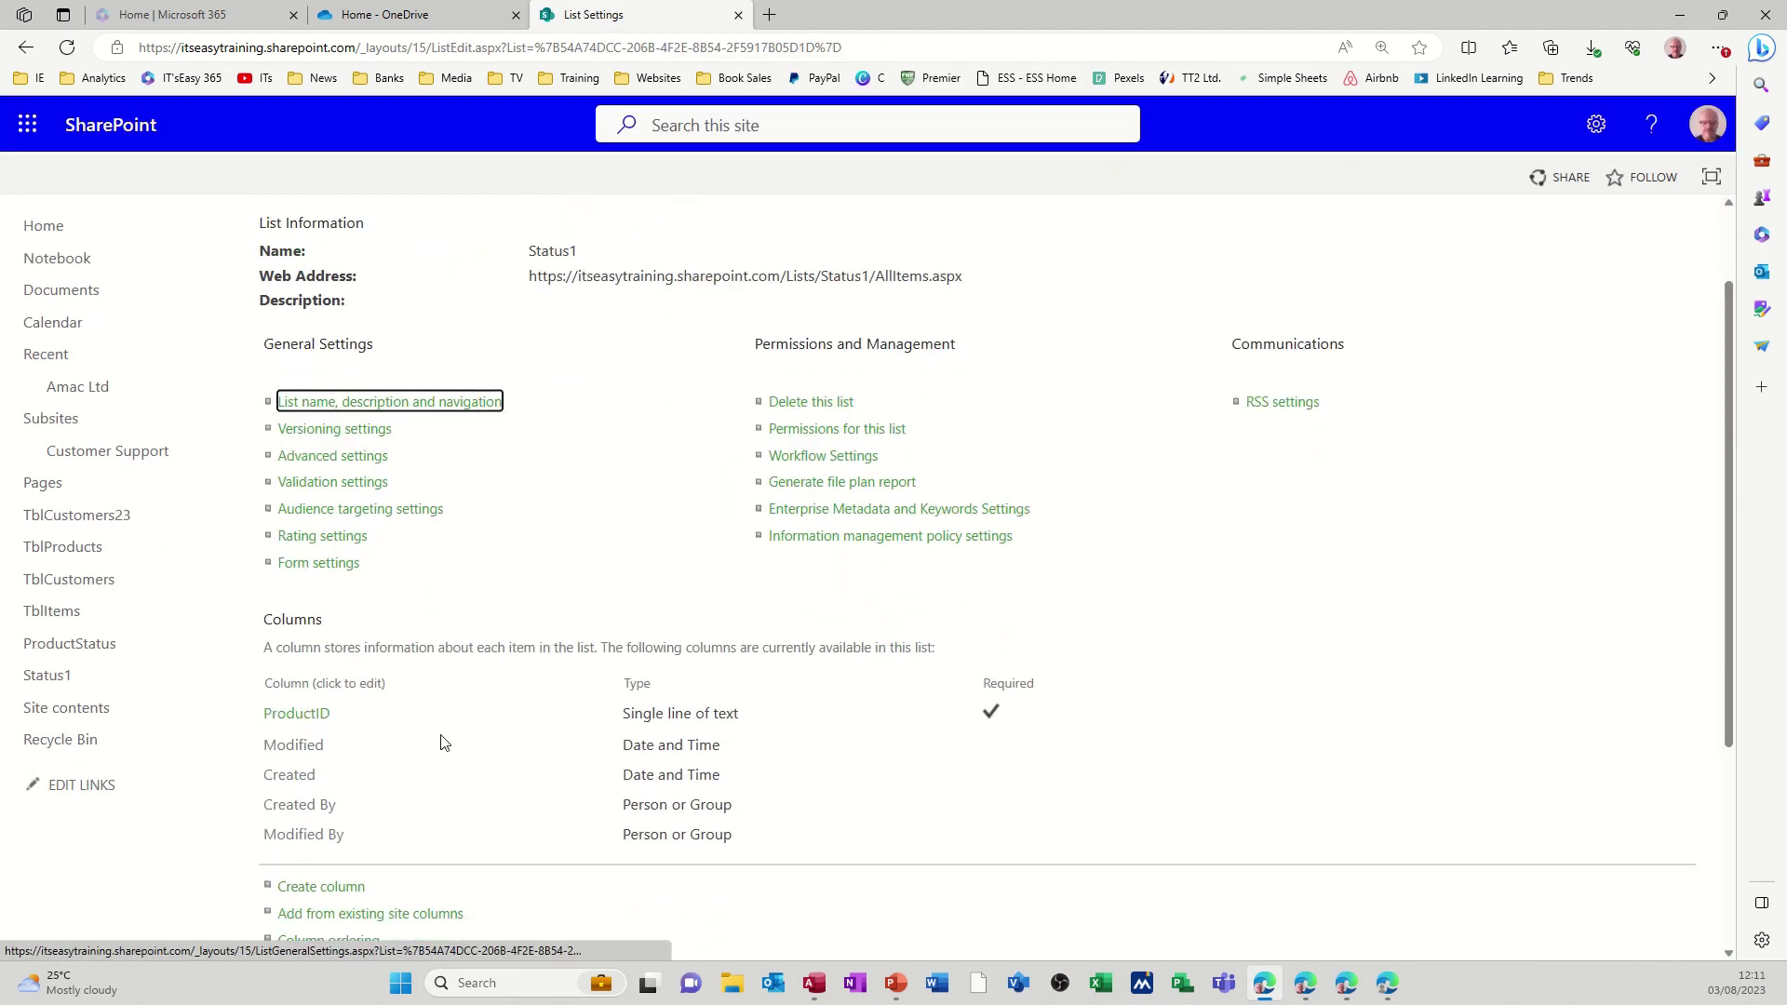
pyautogui.scroll(-3, 439, 593)
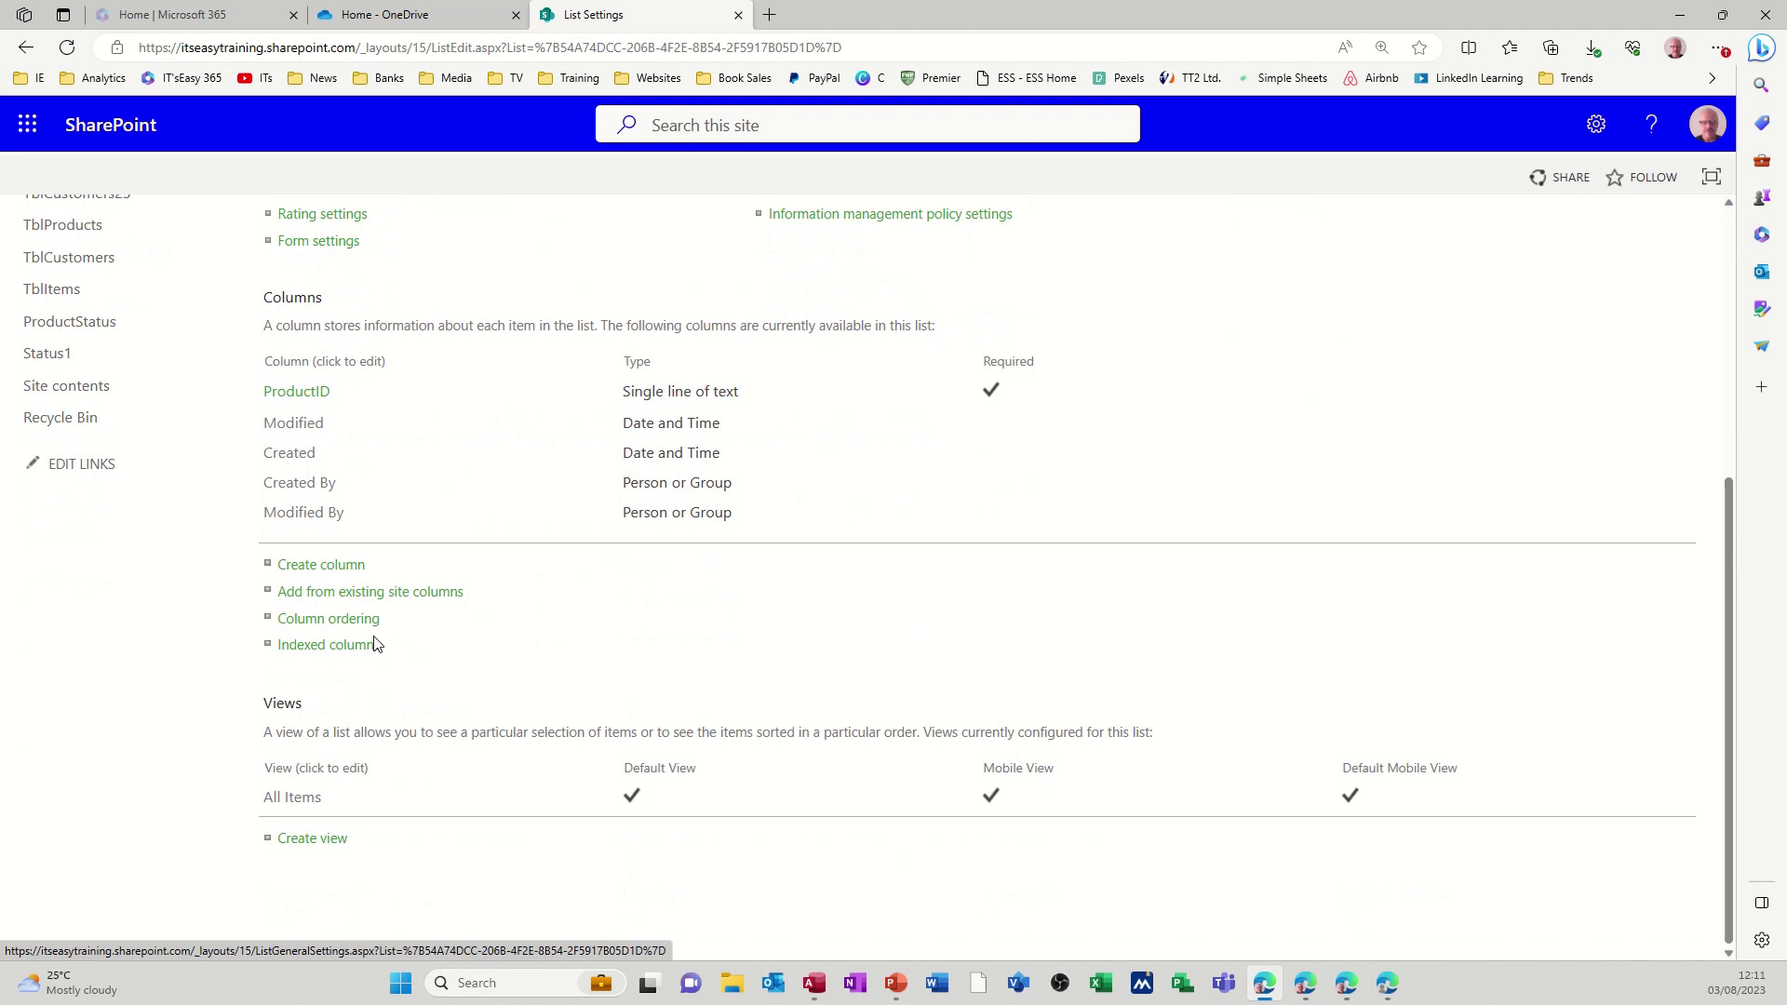
pyautogui.click(313, 572)
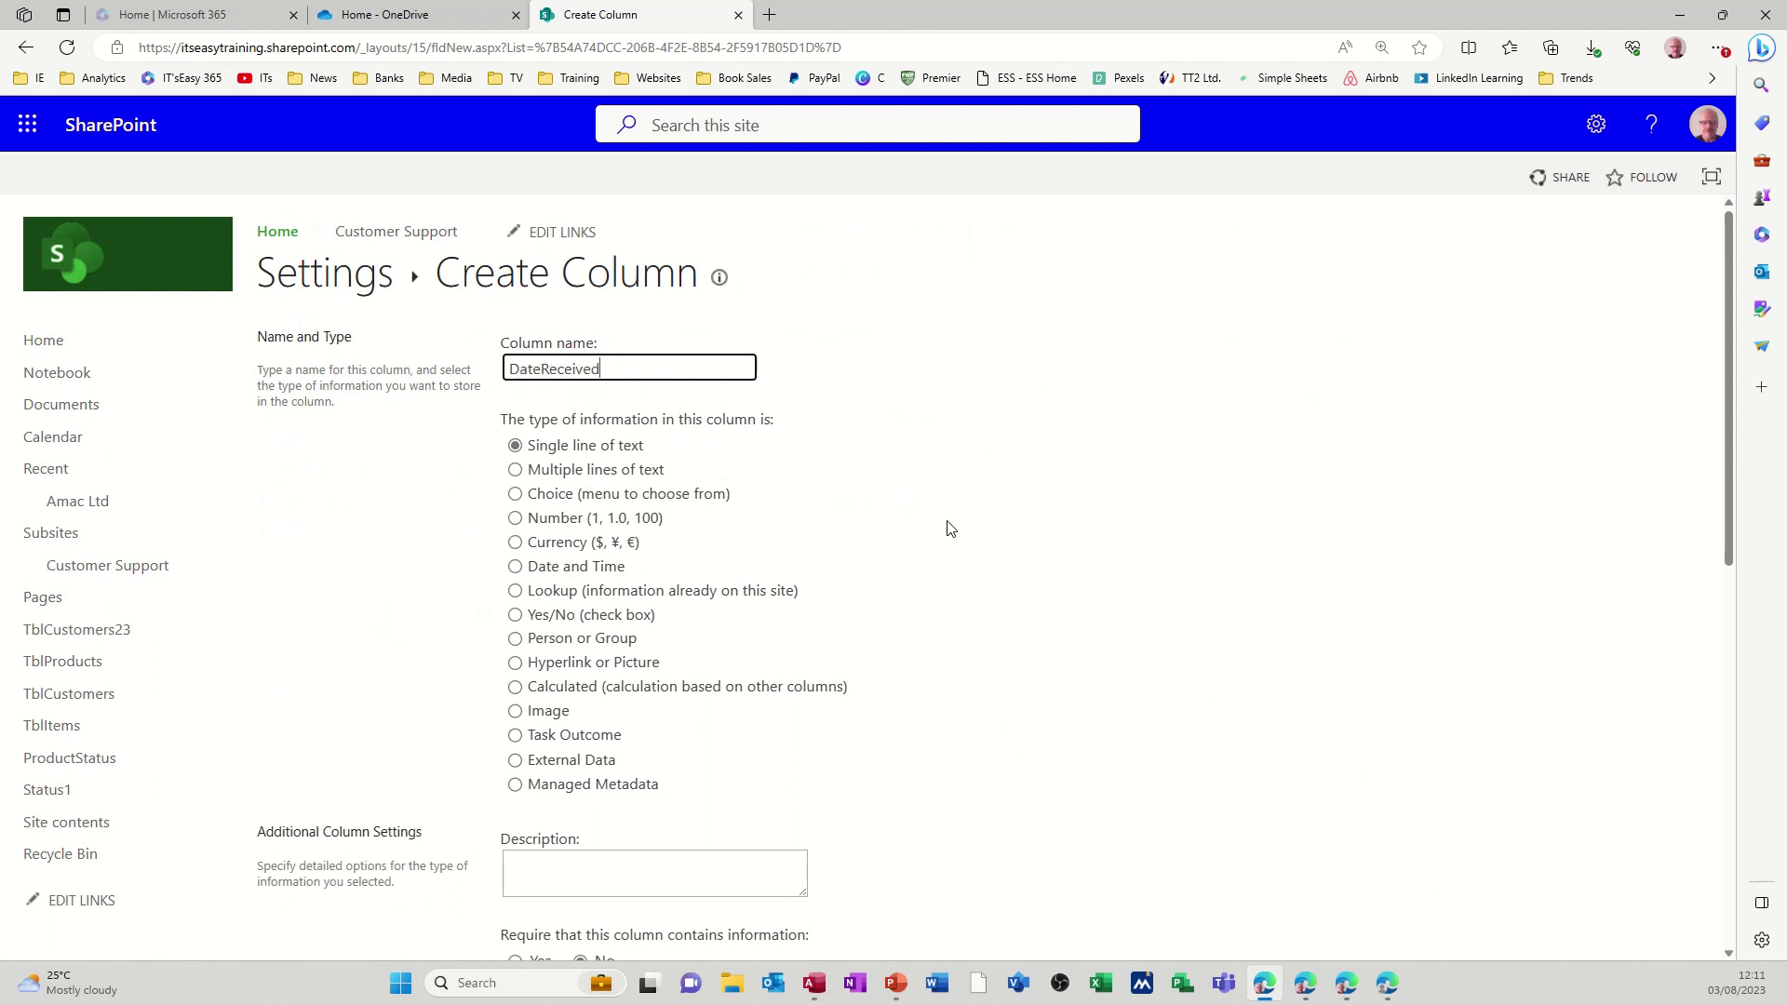
pyautogui.click(540, 570)
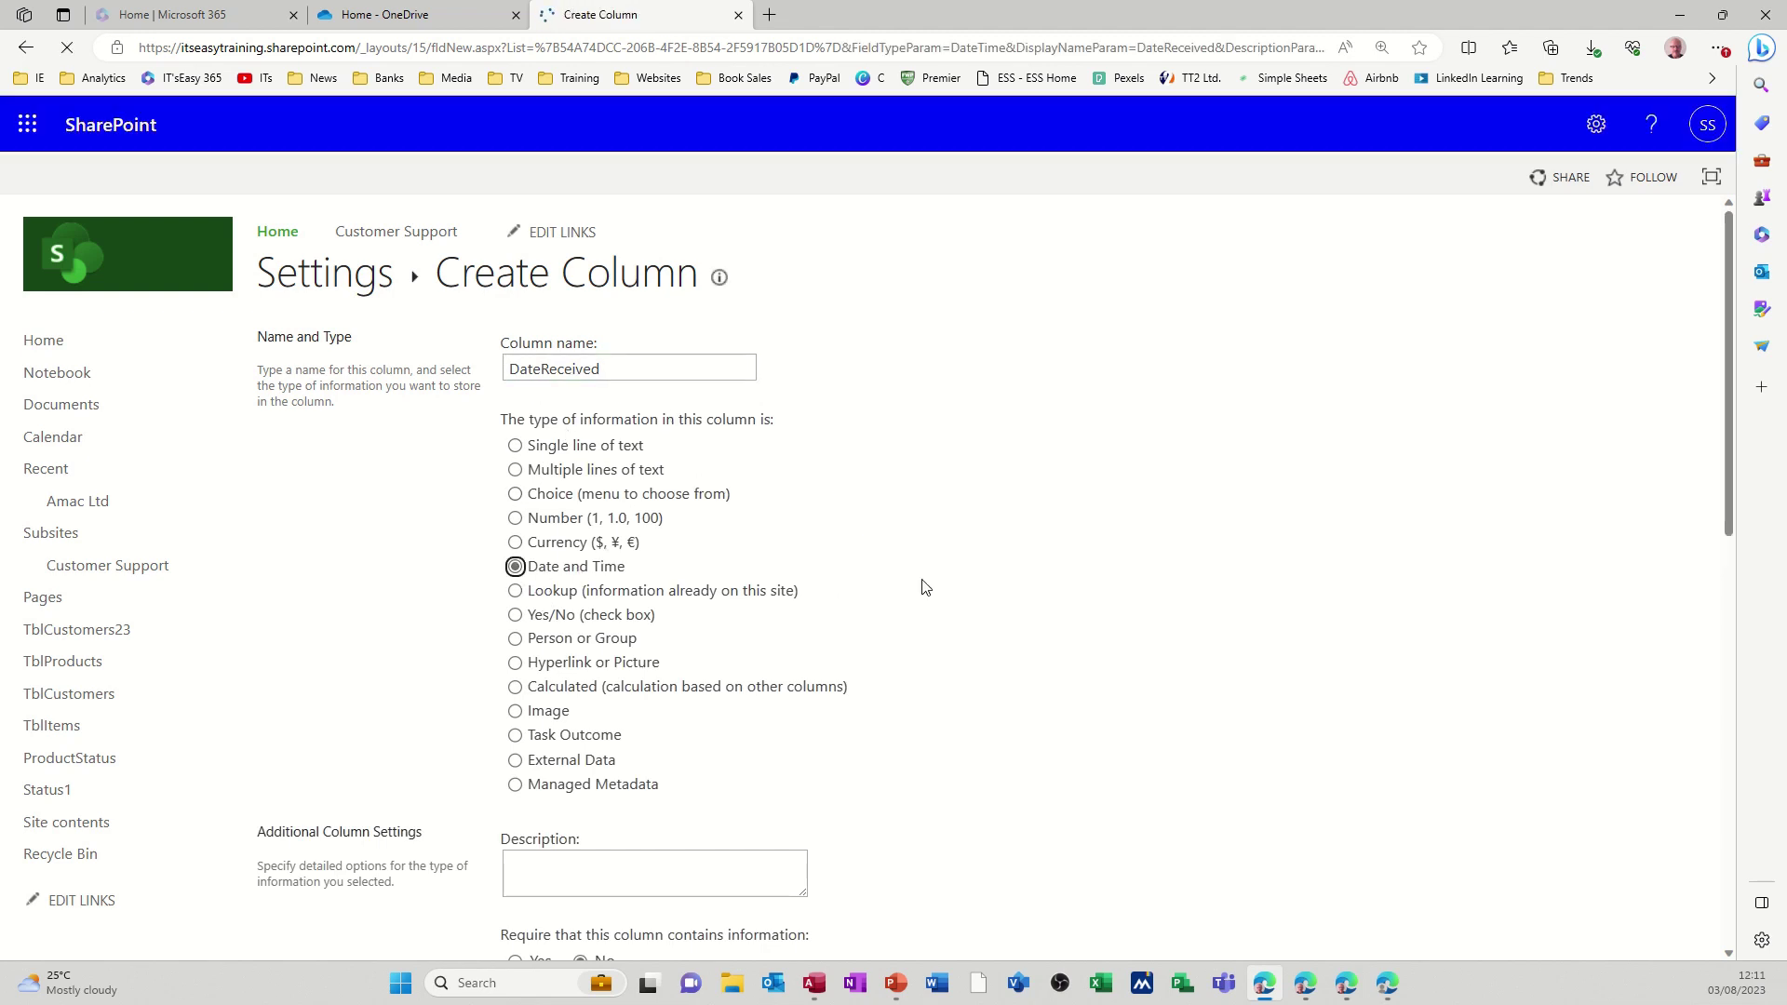
pyautogui.moveTo(1729, 437); pyautogui.dragTo(1728, 663)
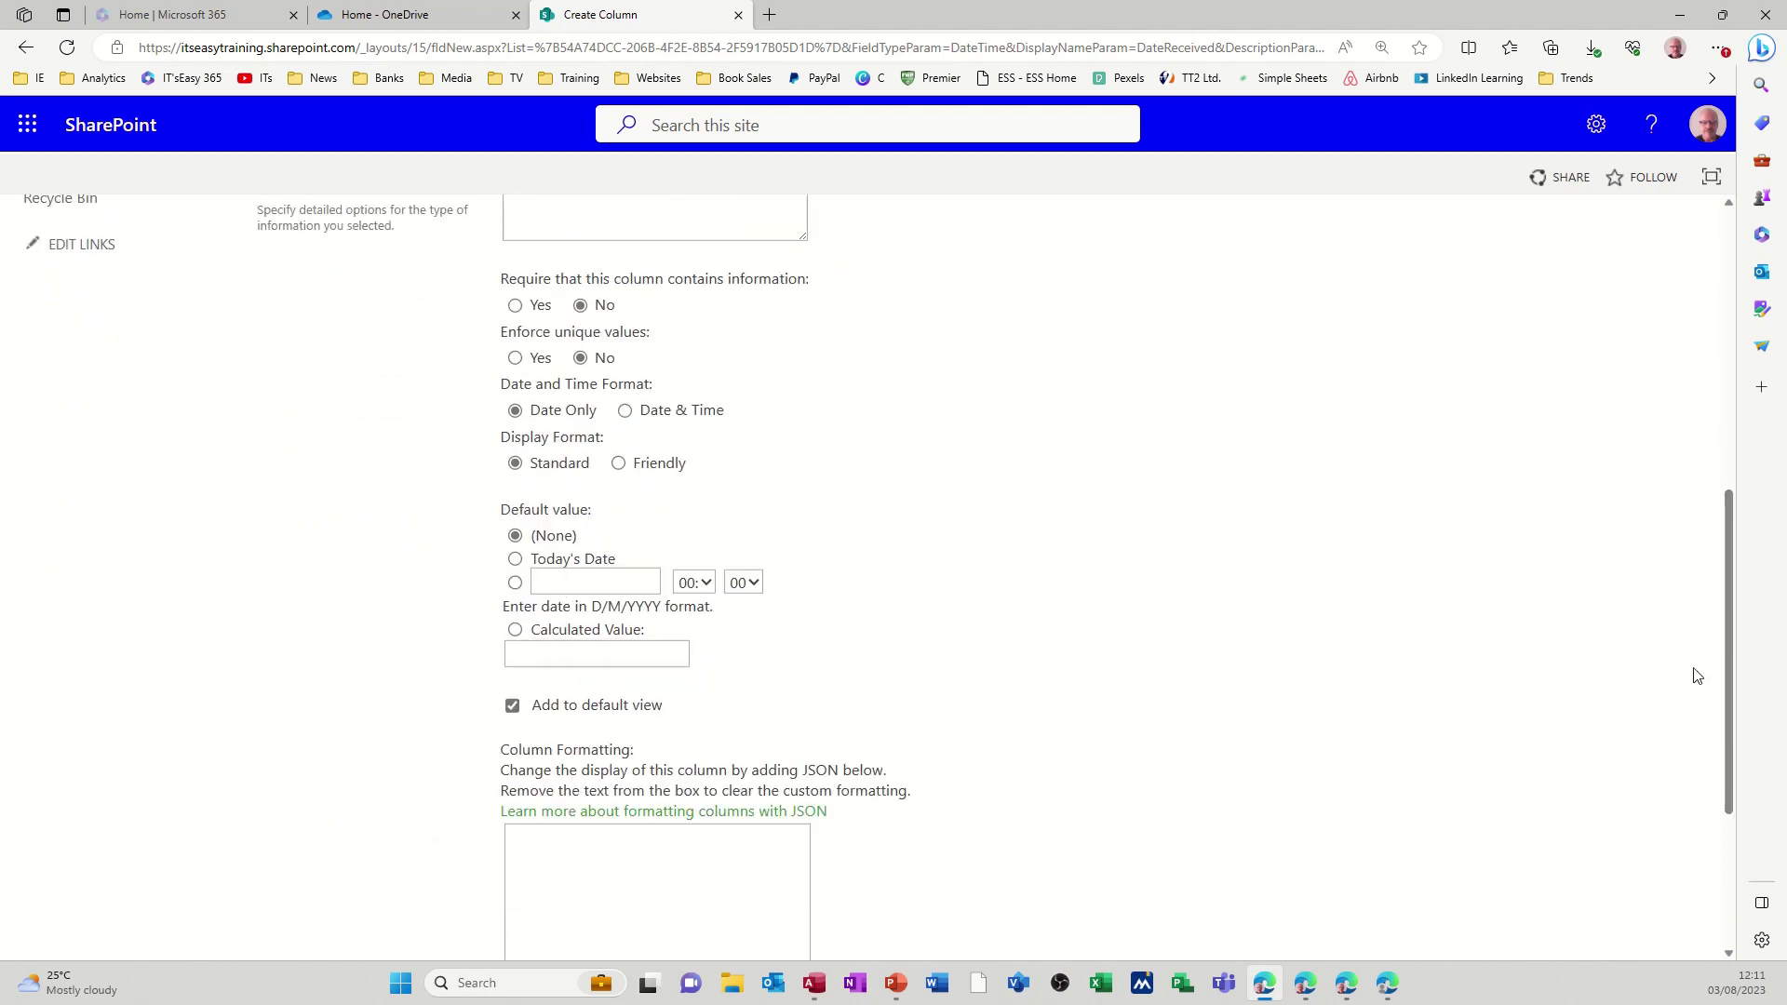
pyautogui.moveTo(1727, 631); pyautogui.dragTo(1739, 778)
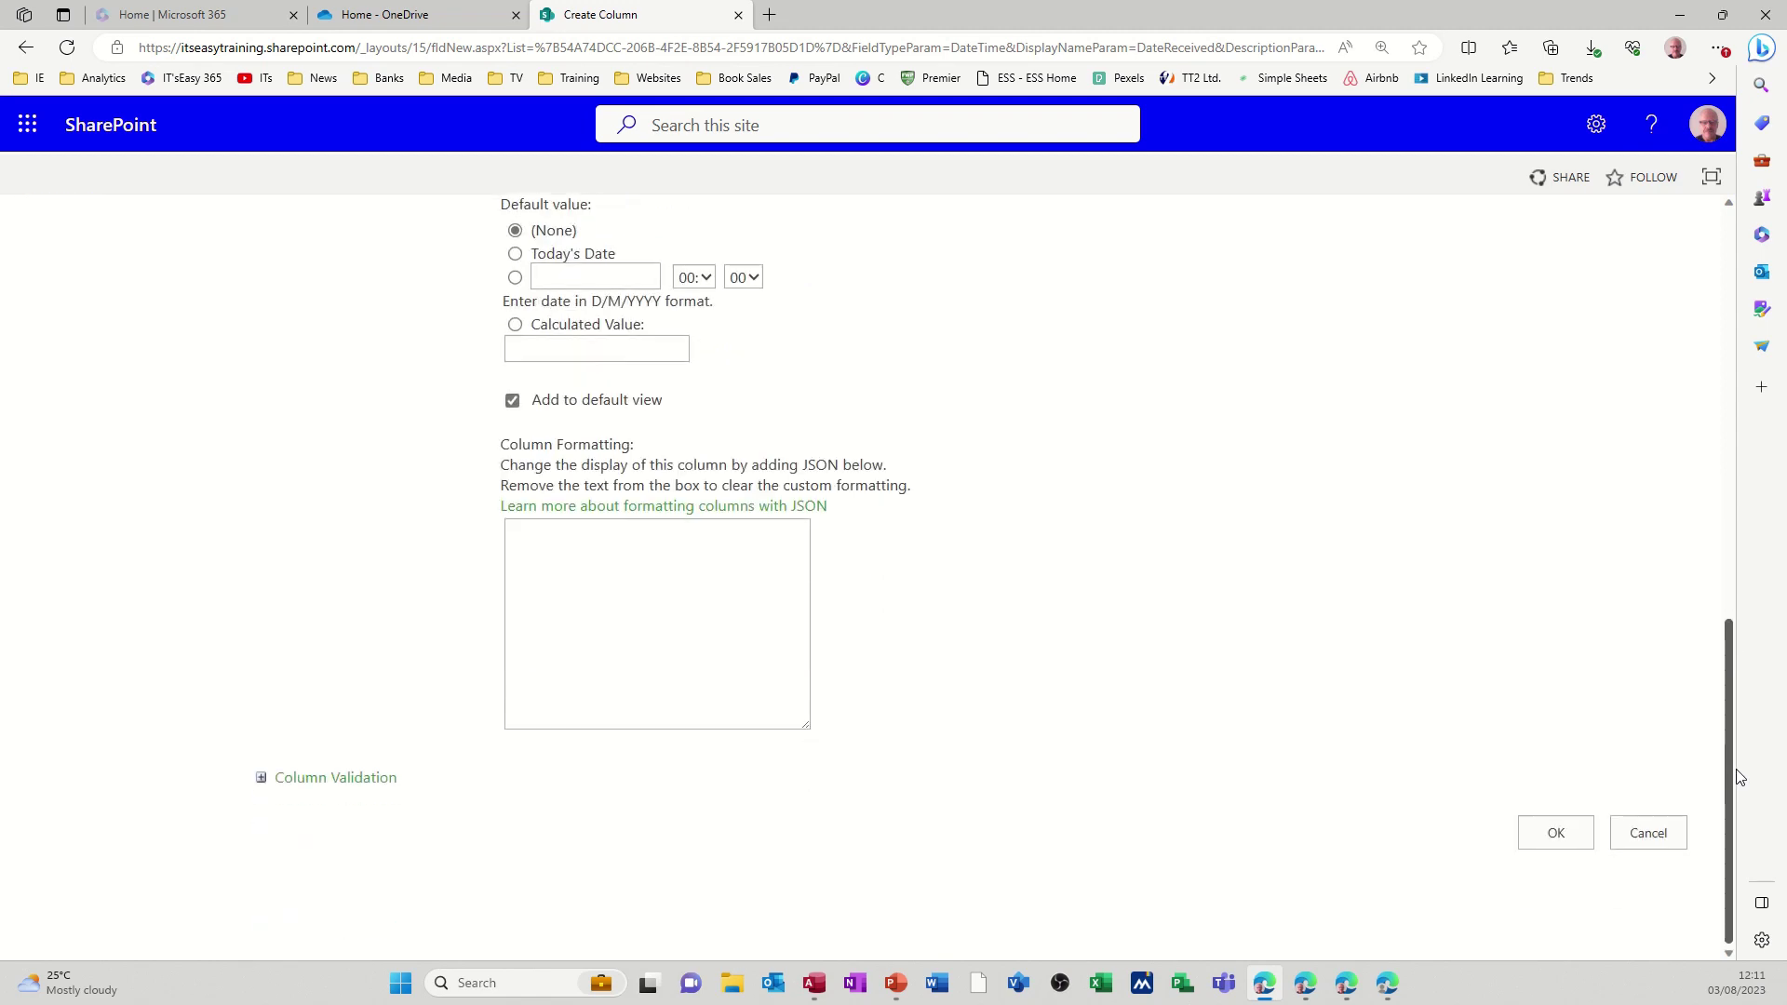
pyautogui.click(1562, 842)
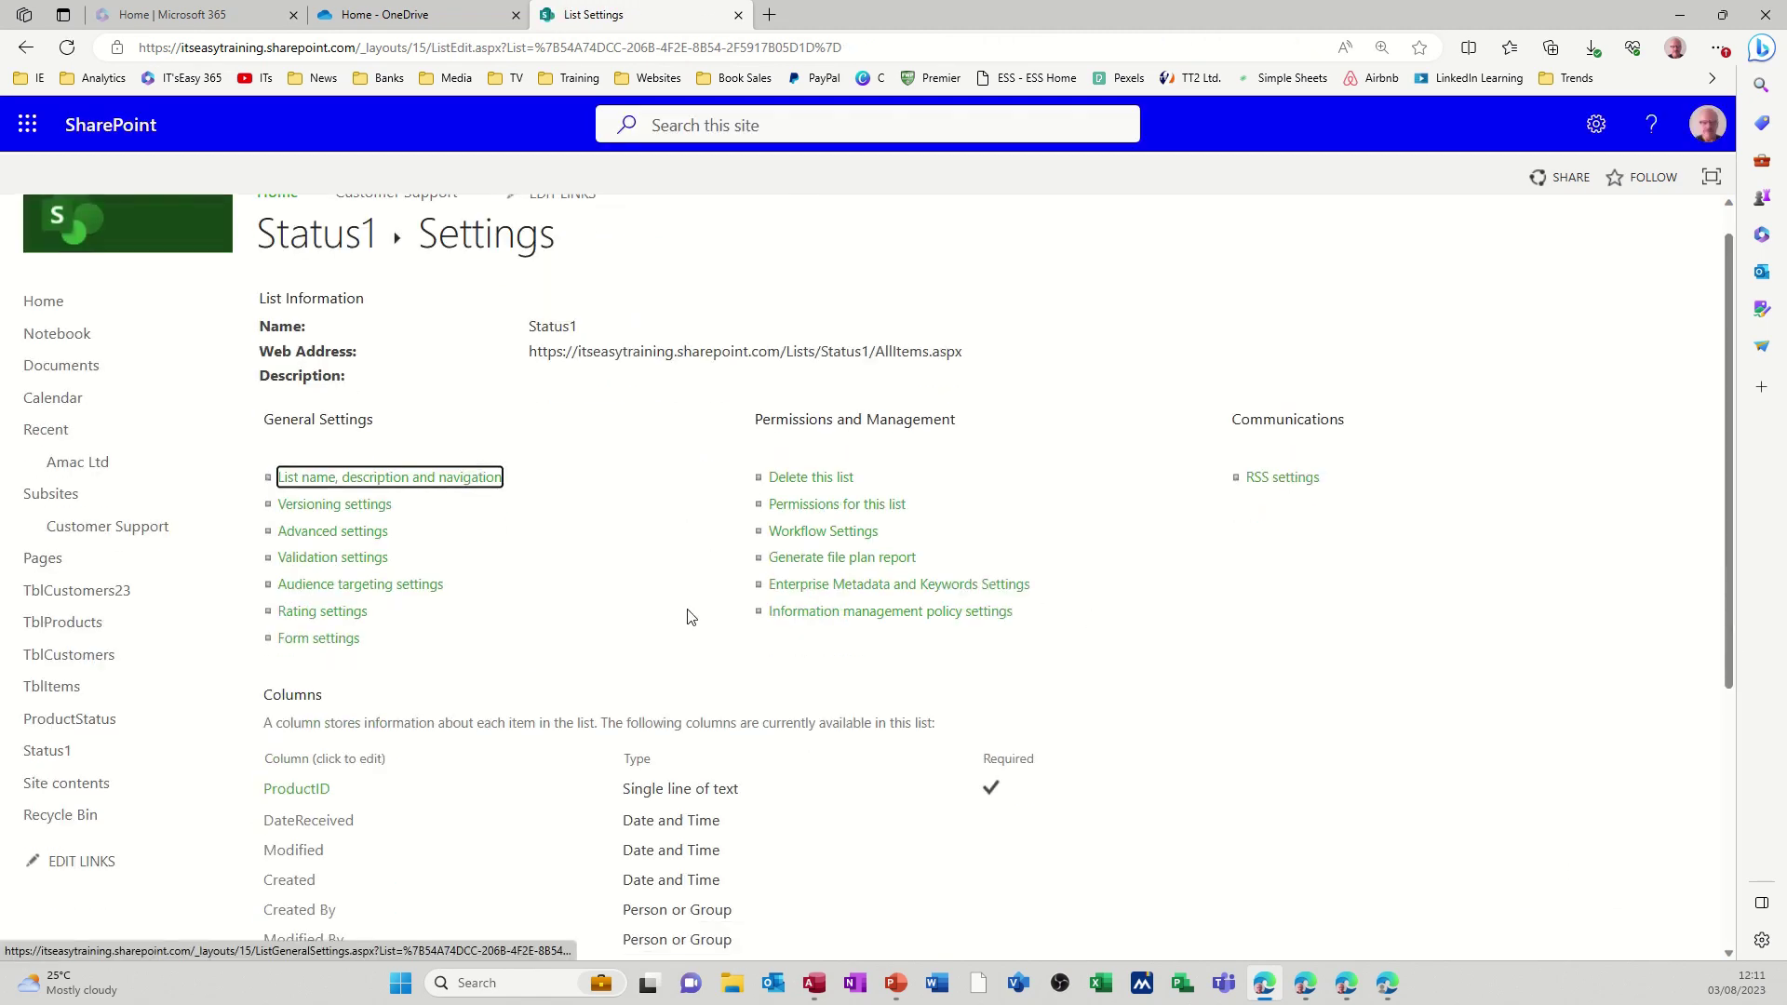
pyautogui.scroll(-3, 690, 617)
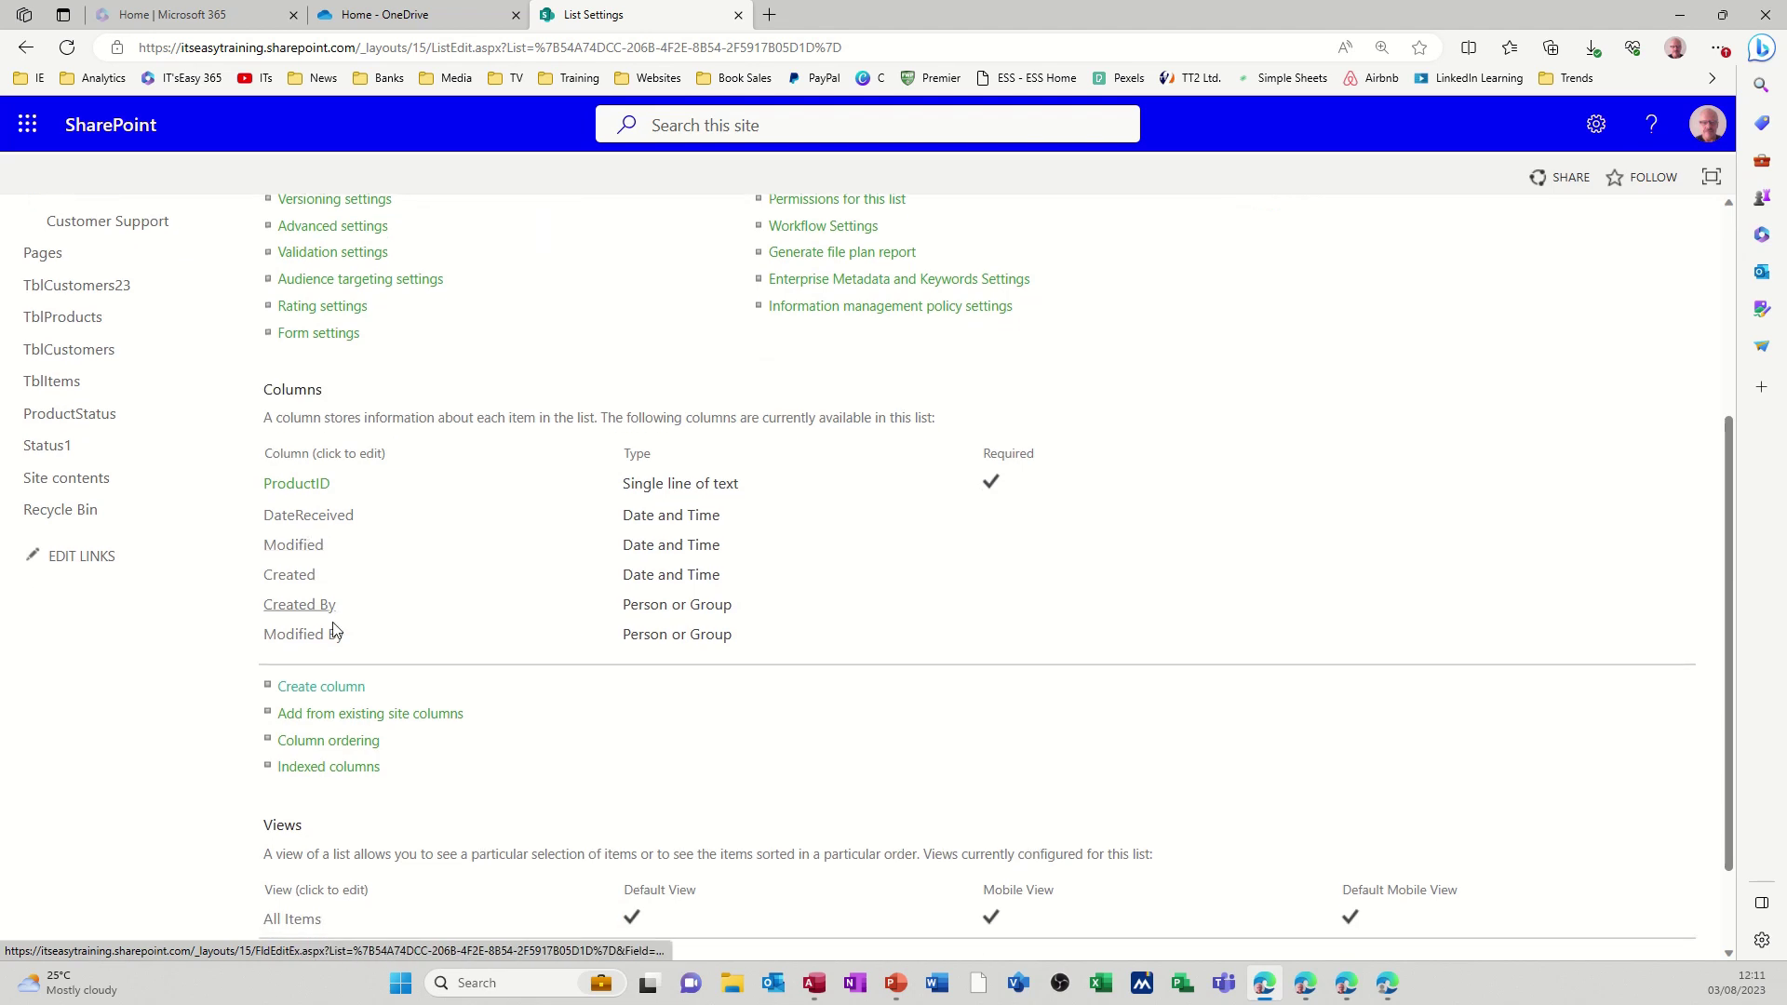
# Create a DateSold column of type Date and Time.
pyautogui.click(319, 687)
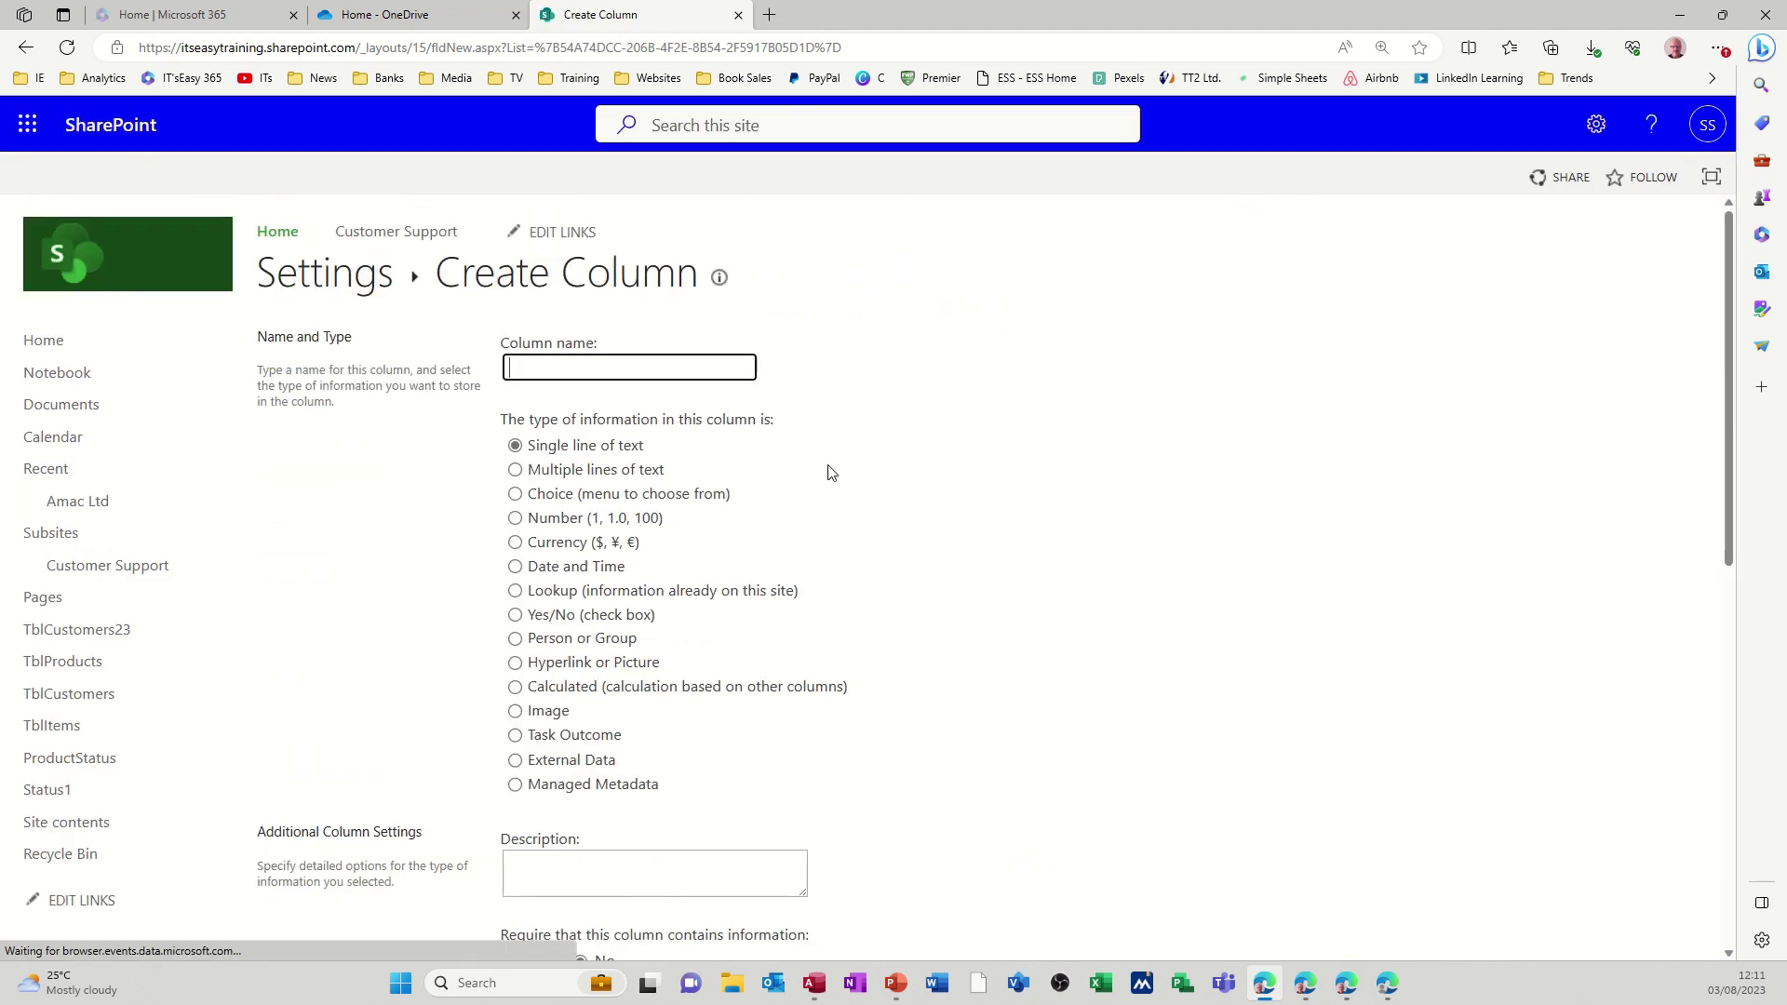
pyautogui.write('Date')
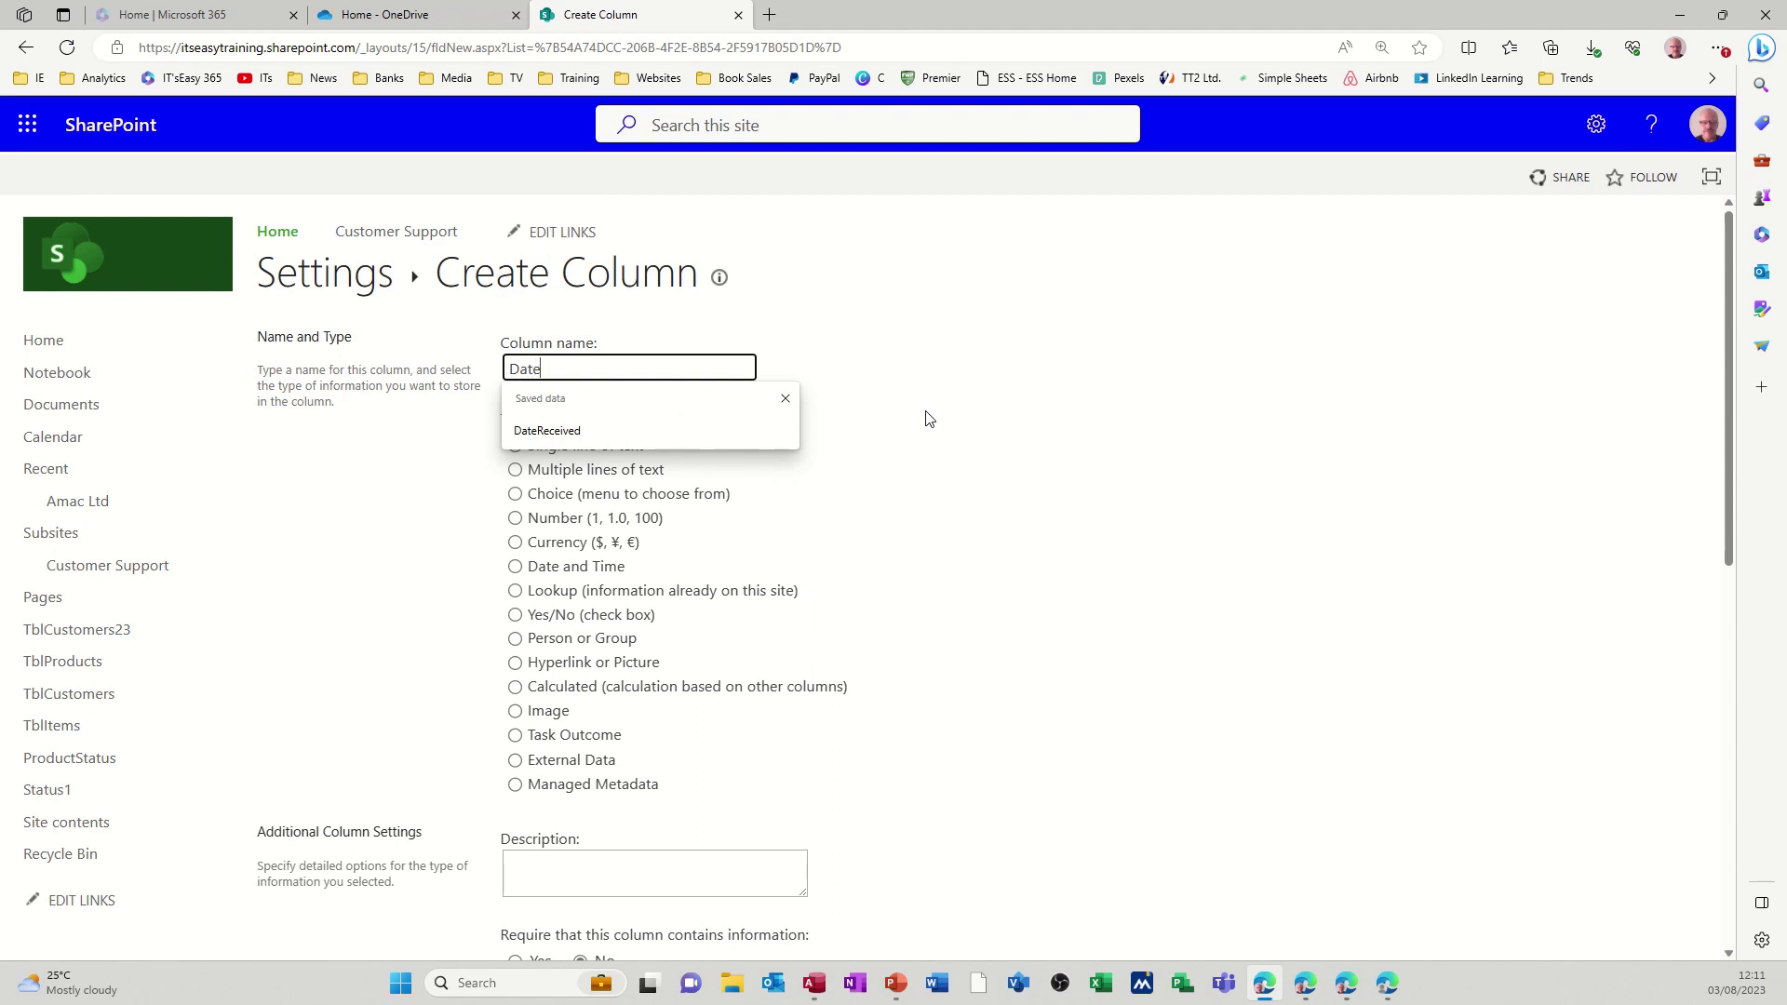
pyautogui.write('Sold')
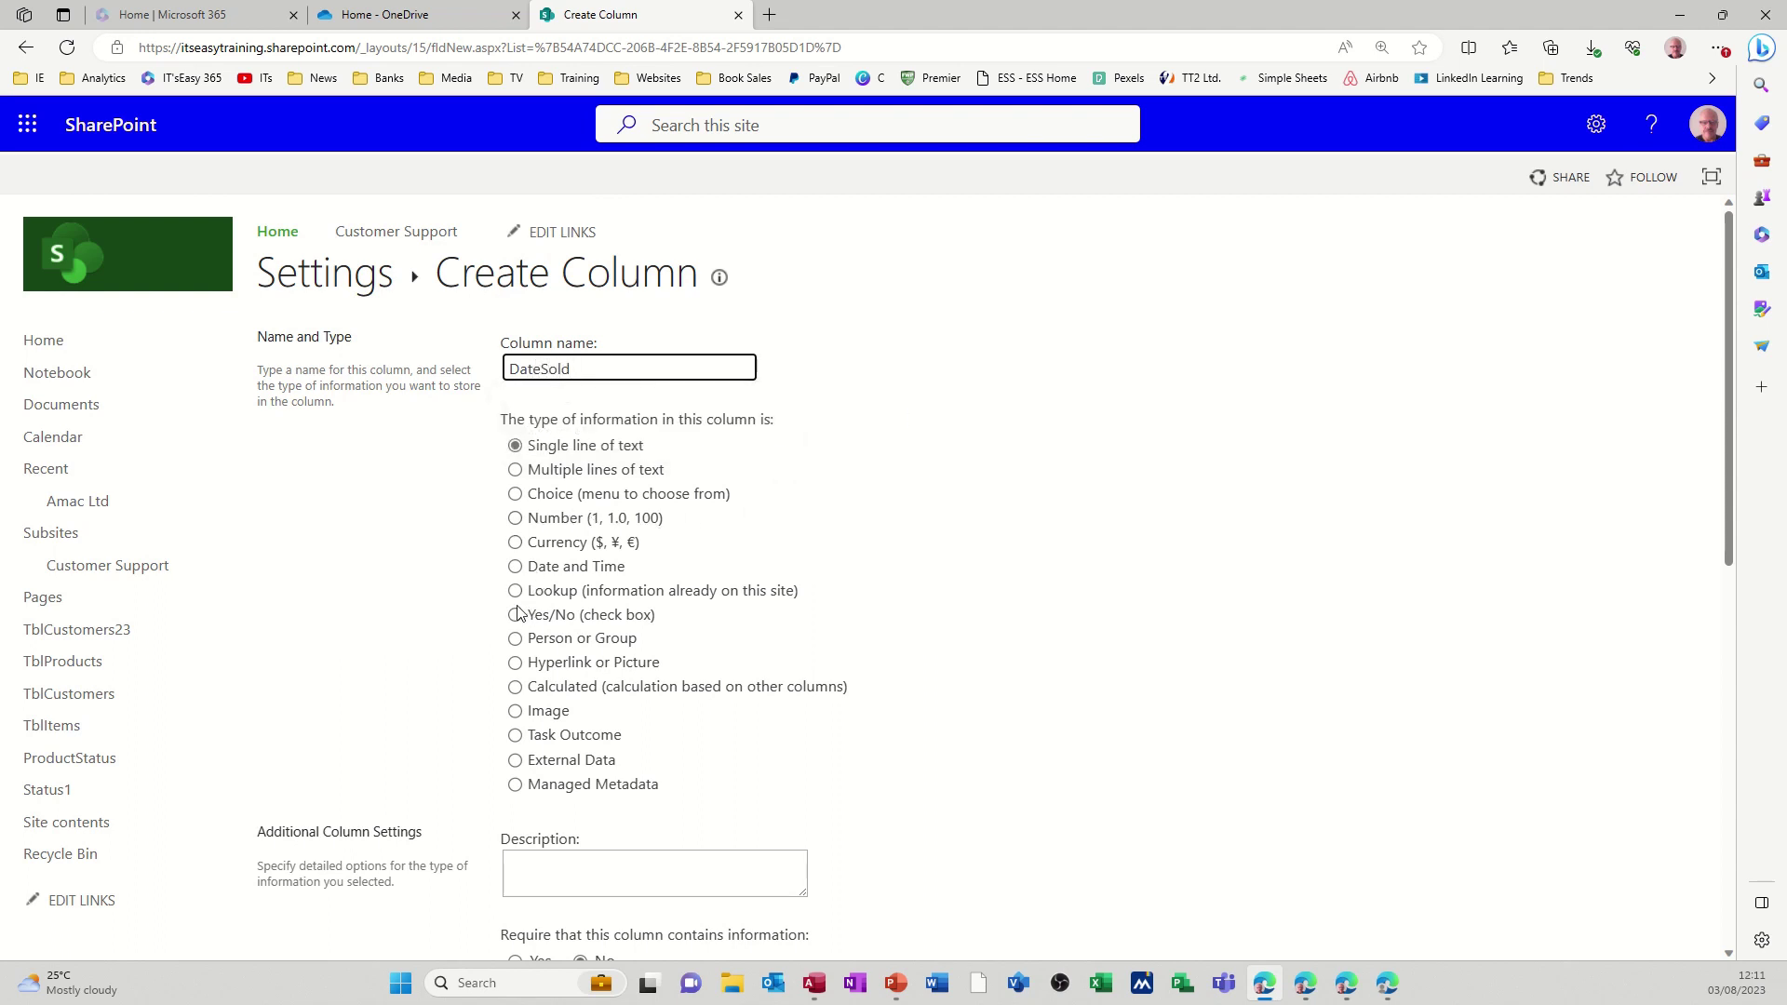
pyautogui.click(516, 567)
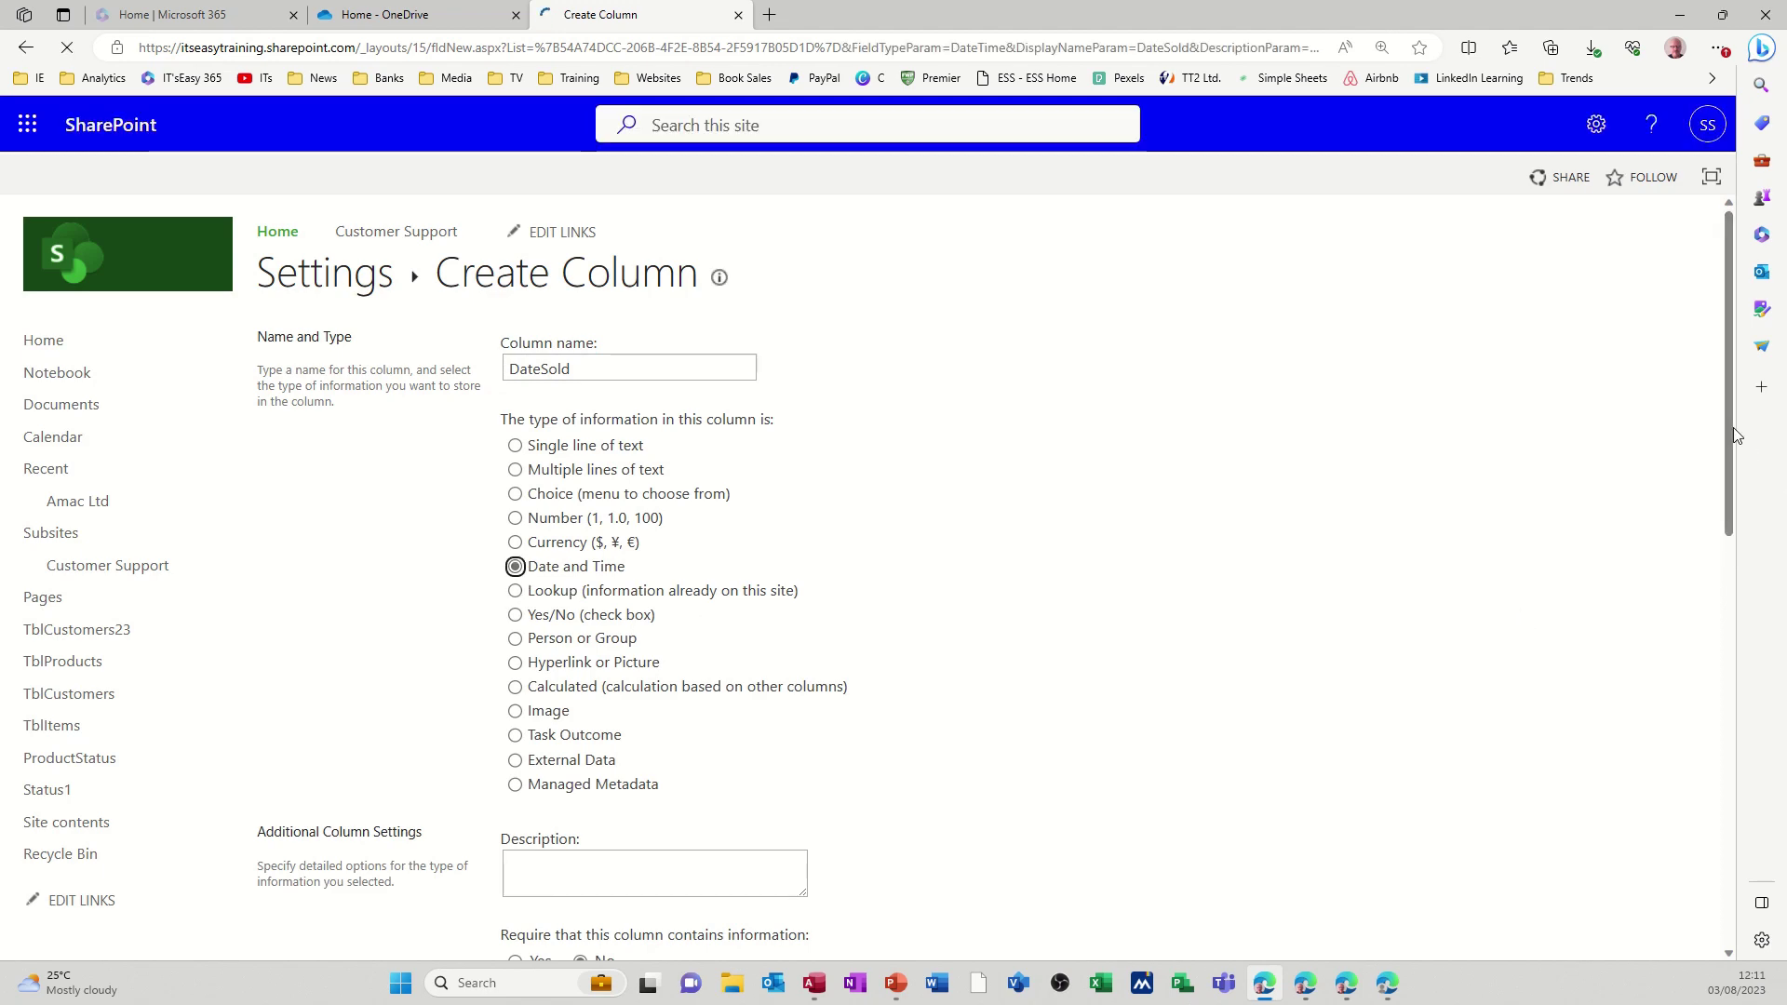
pyautogui.moveTo(1733, 428); pyautogui.dragTo(1724, 868)
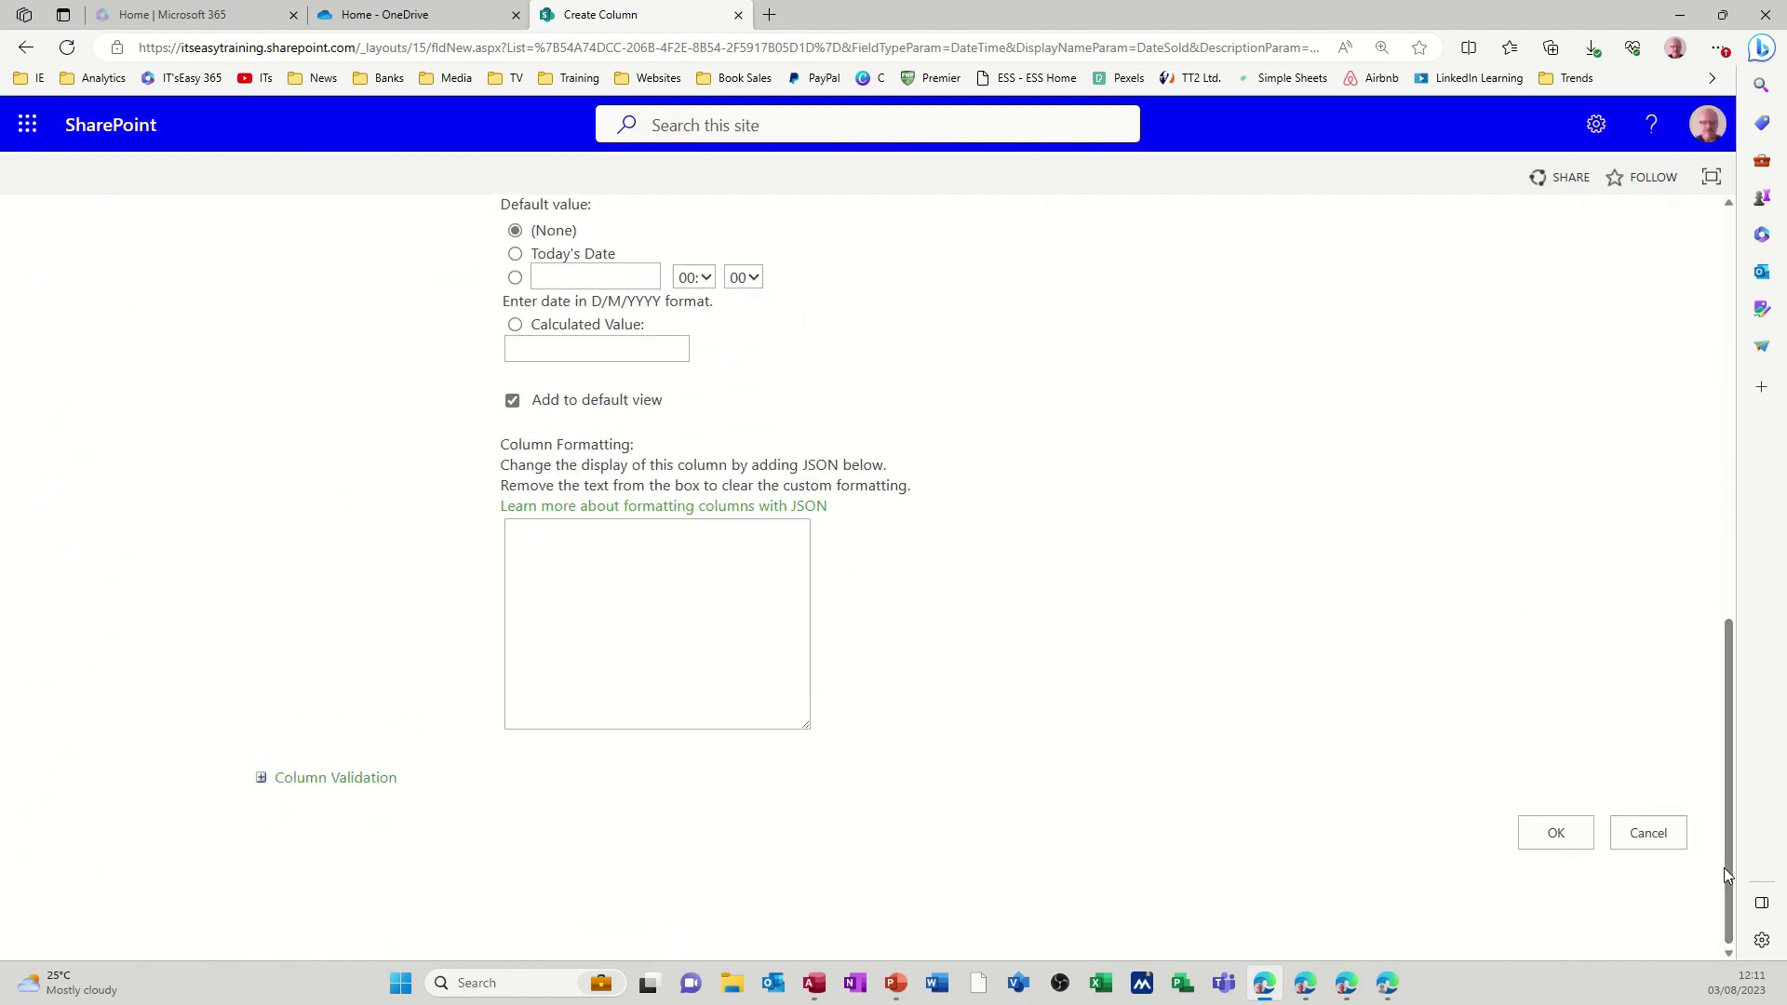
pyautogui.click(1558, 834)
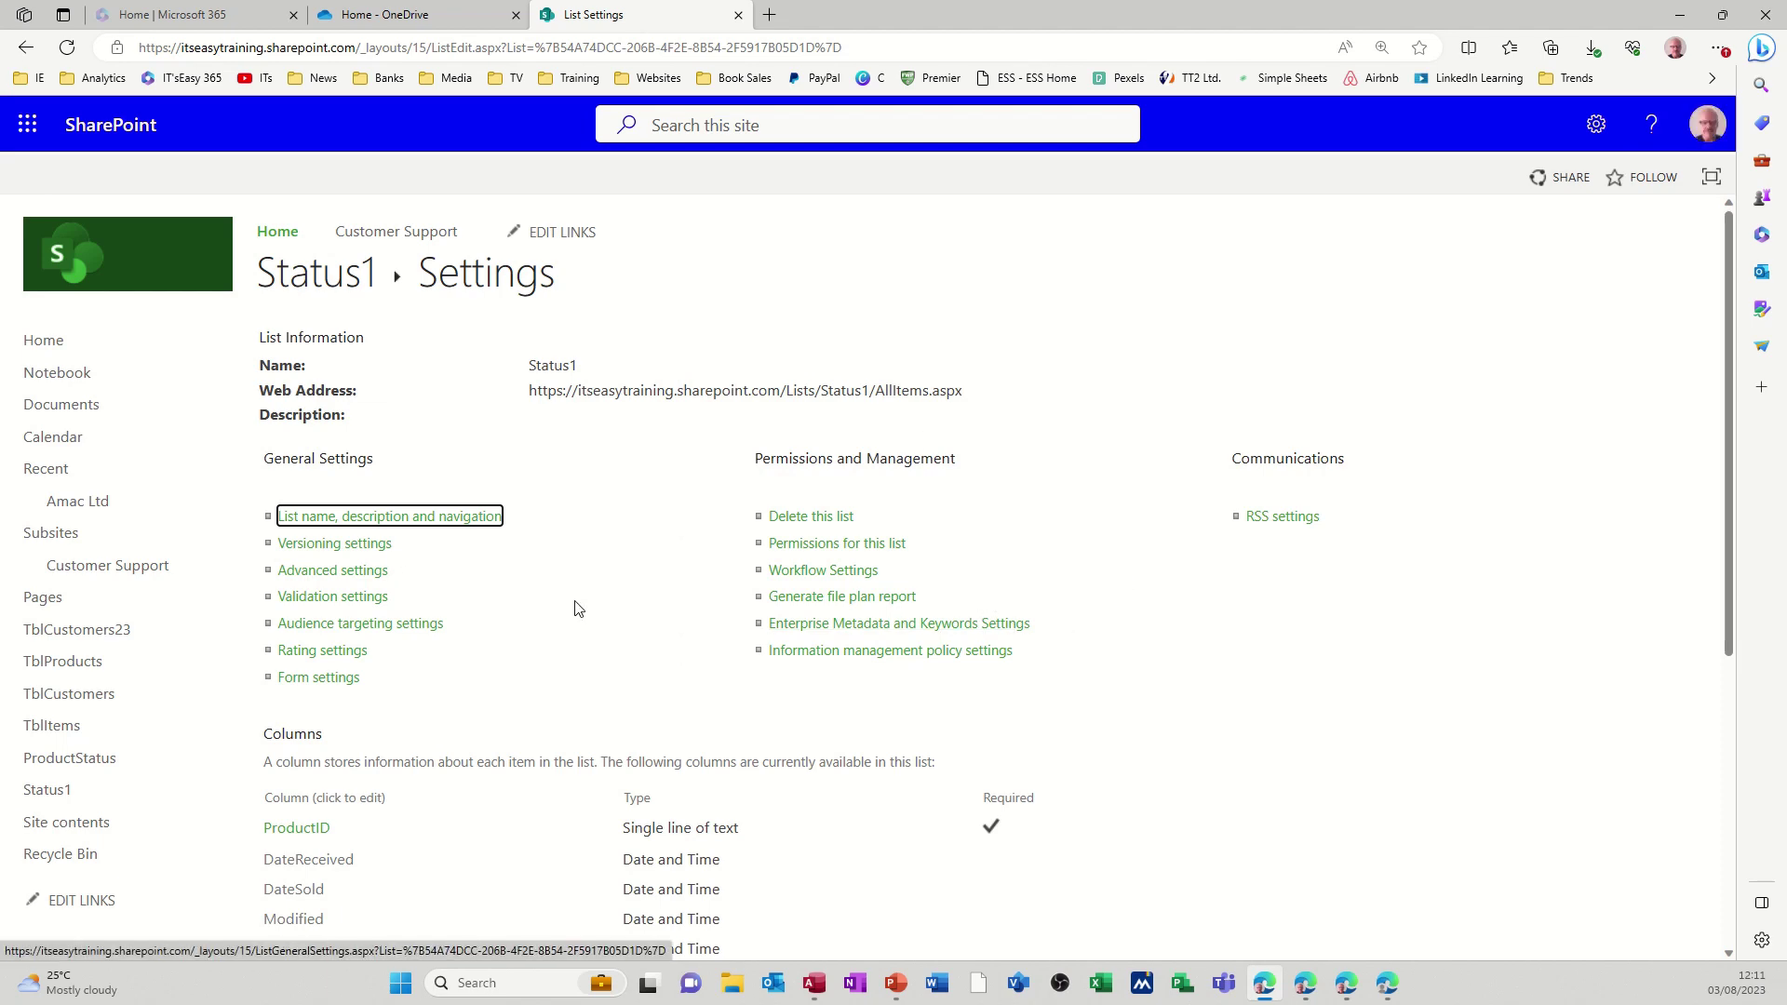
pyautogui.scroll(-3, 574, 608)
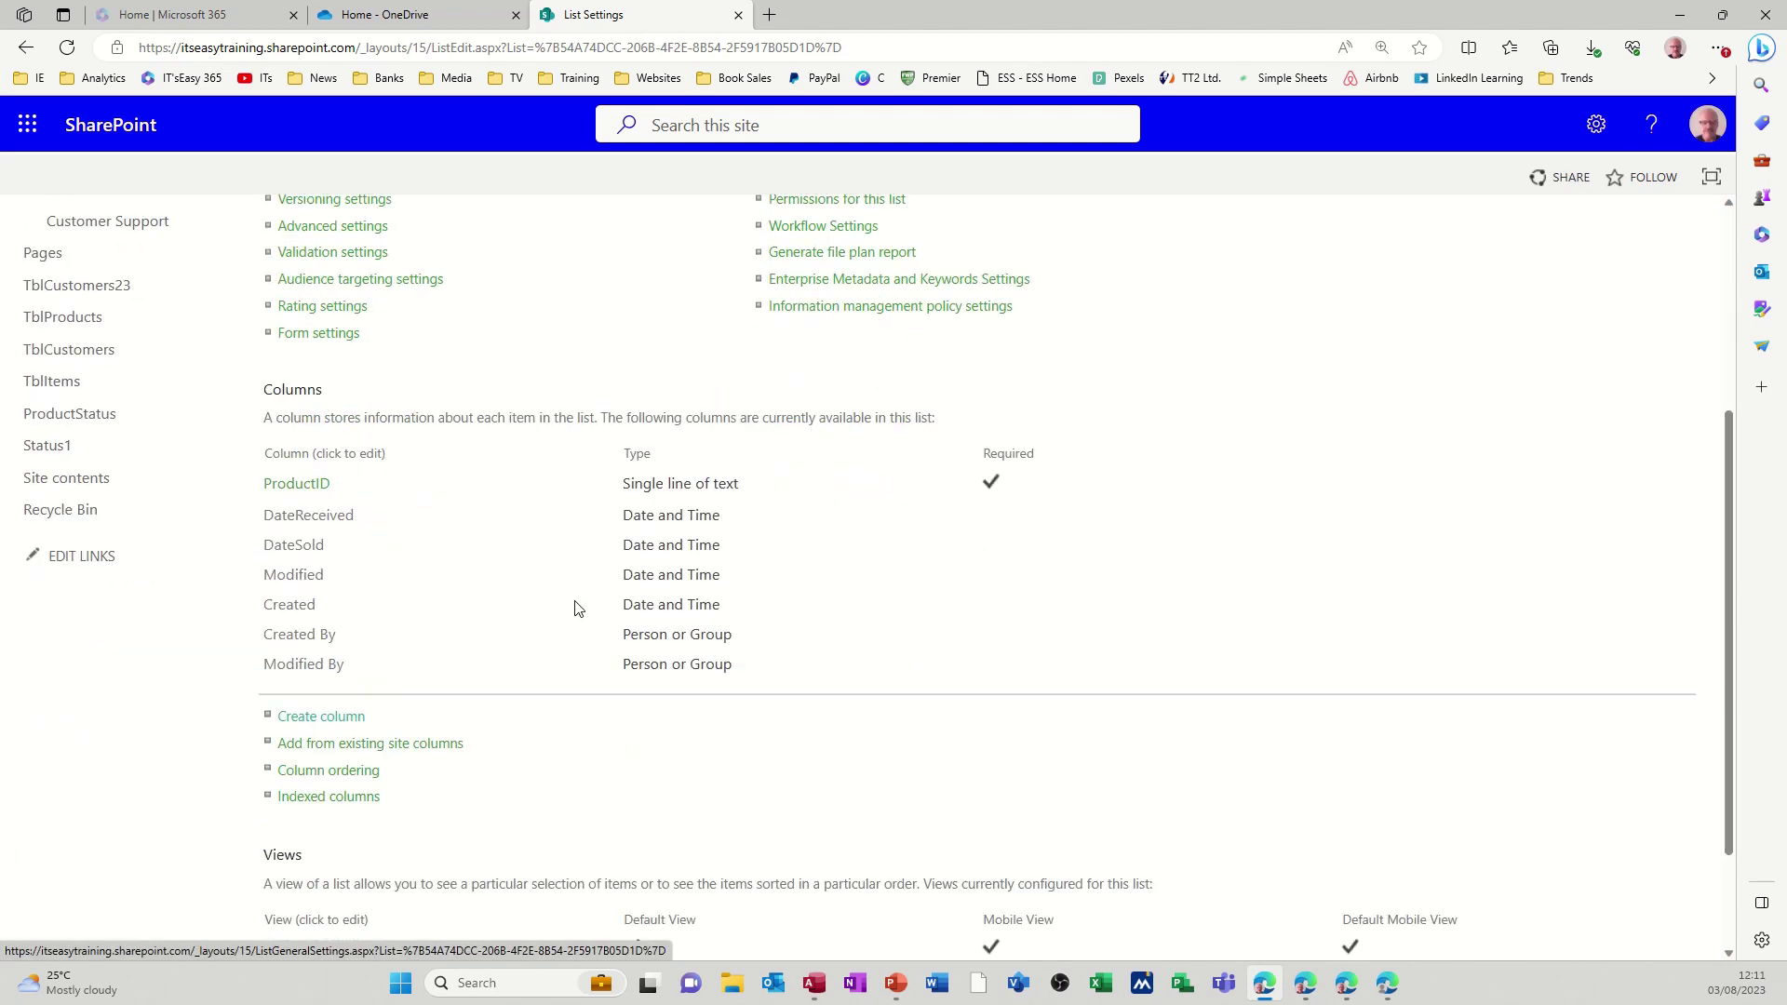
# Add a Status choice column whose choices are Sold and In Stock.
pyautogui.click(333, 724)
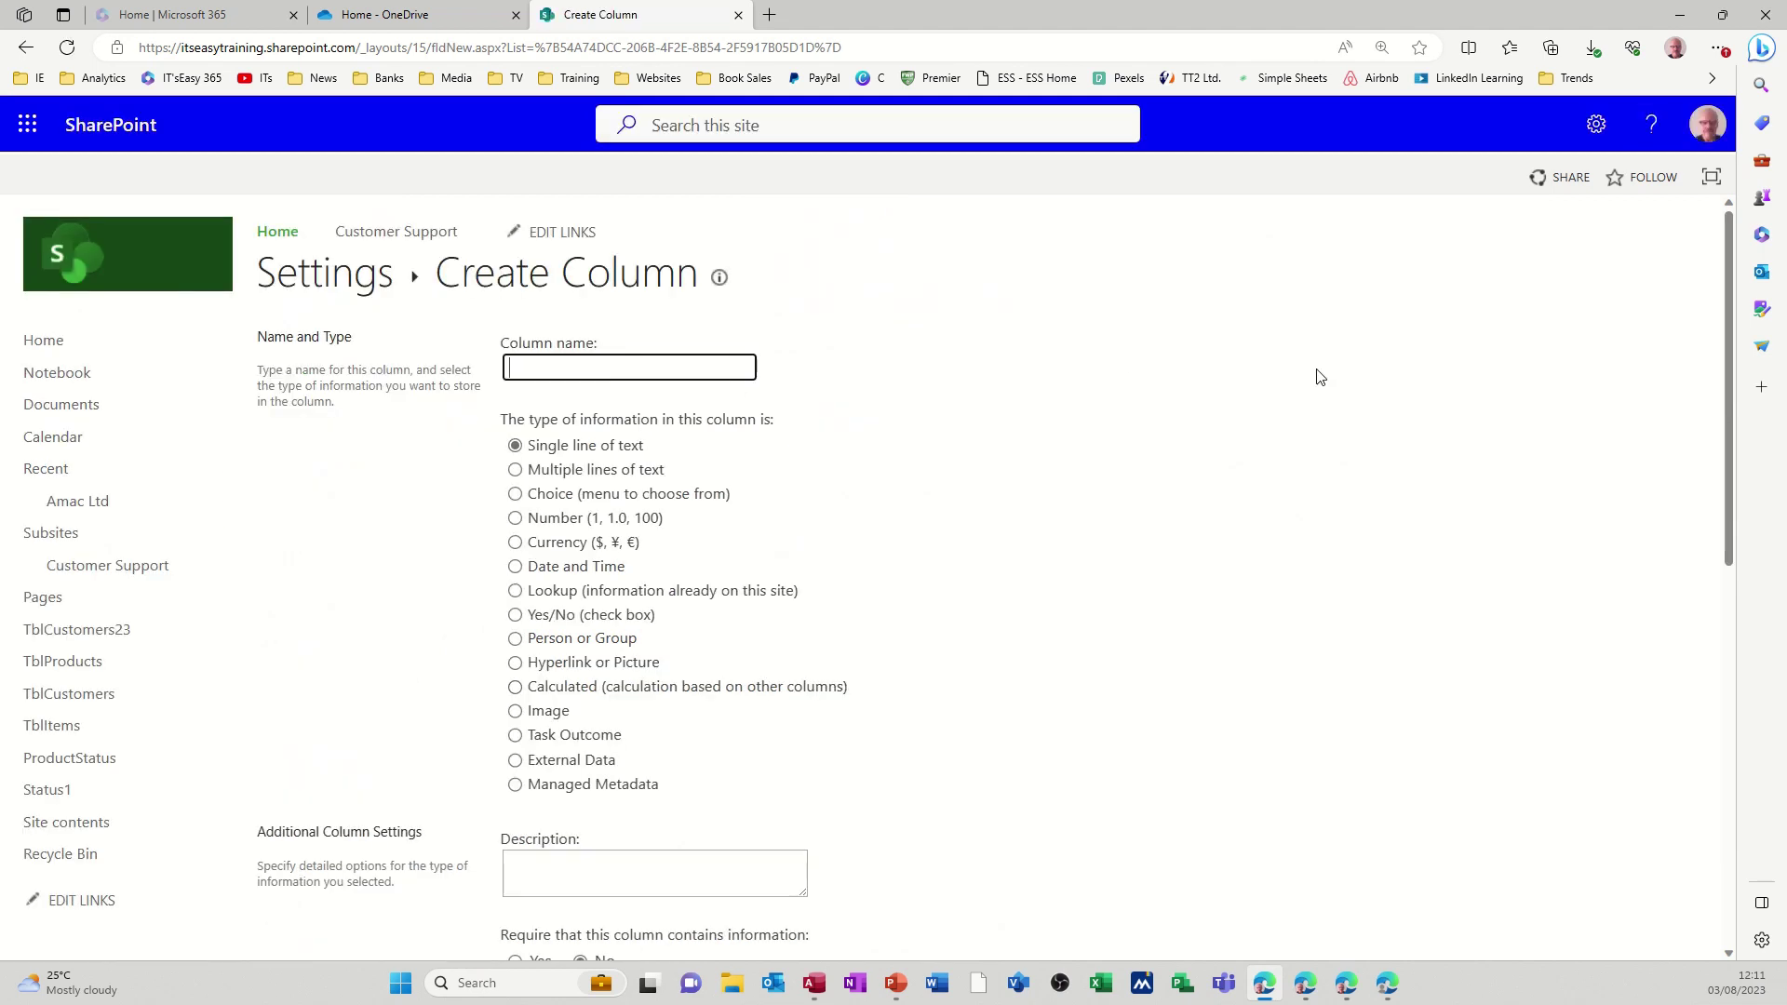
pyautogui.write('Status')
pyautogui.click(538, 501)
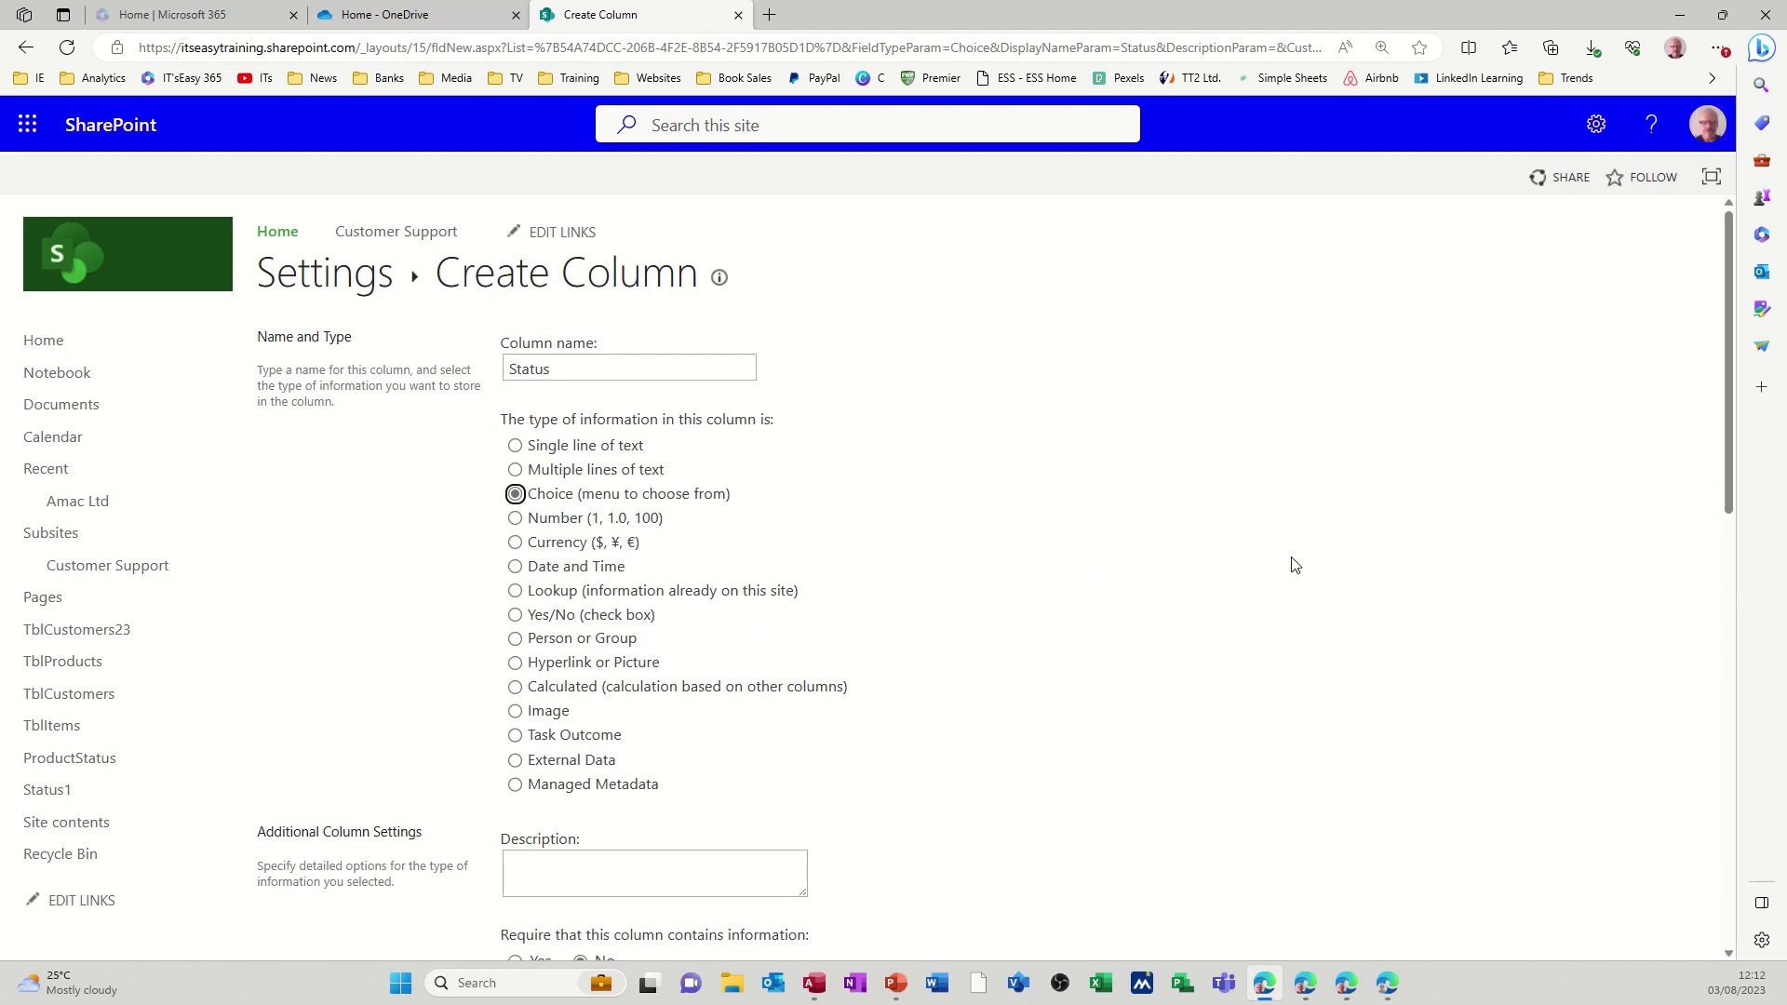
pyautogui.moveTo(1726, 352); pyautogui.dragTo(1739, 523)
pyautogui.moveTo(639, 736); pyautogui.dragTo(508, 687)
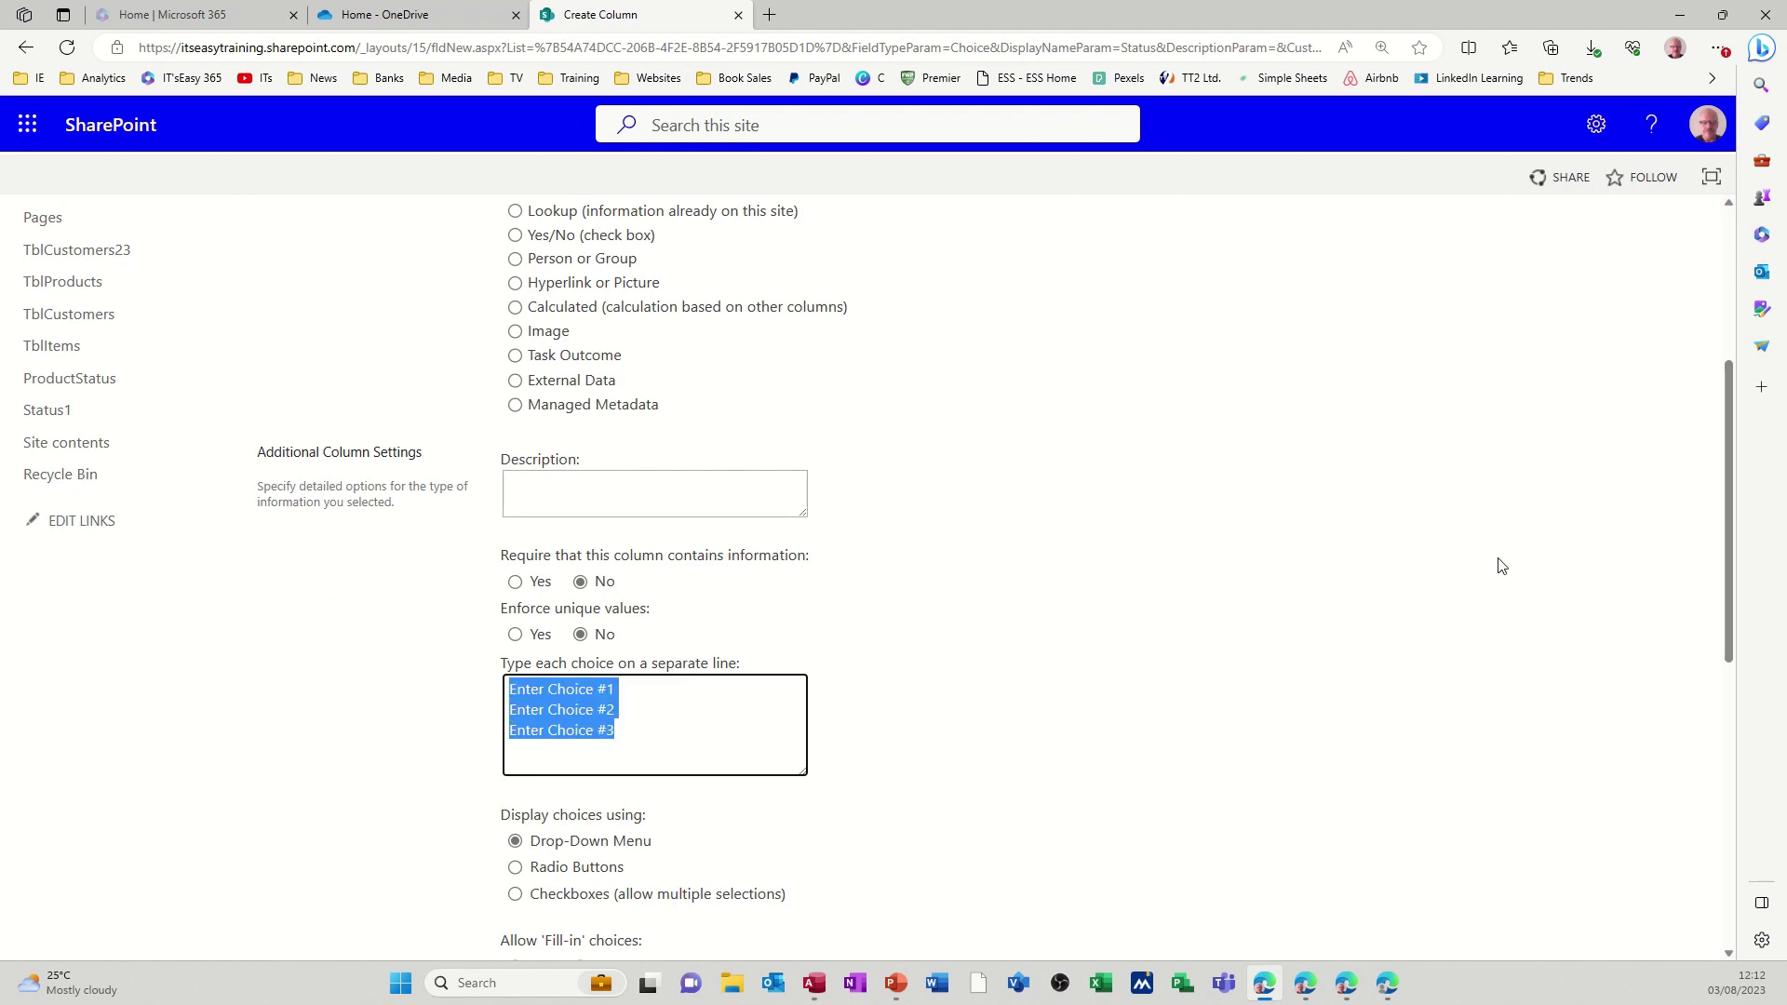
pyautogui.write('Sold')
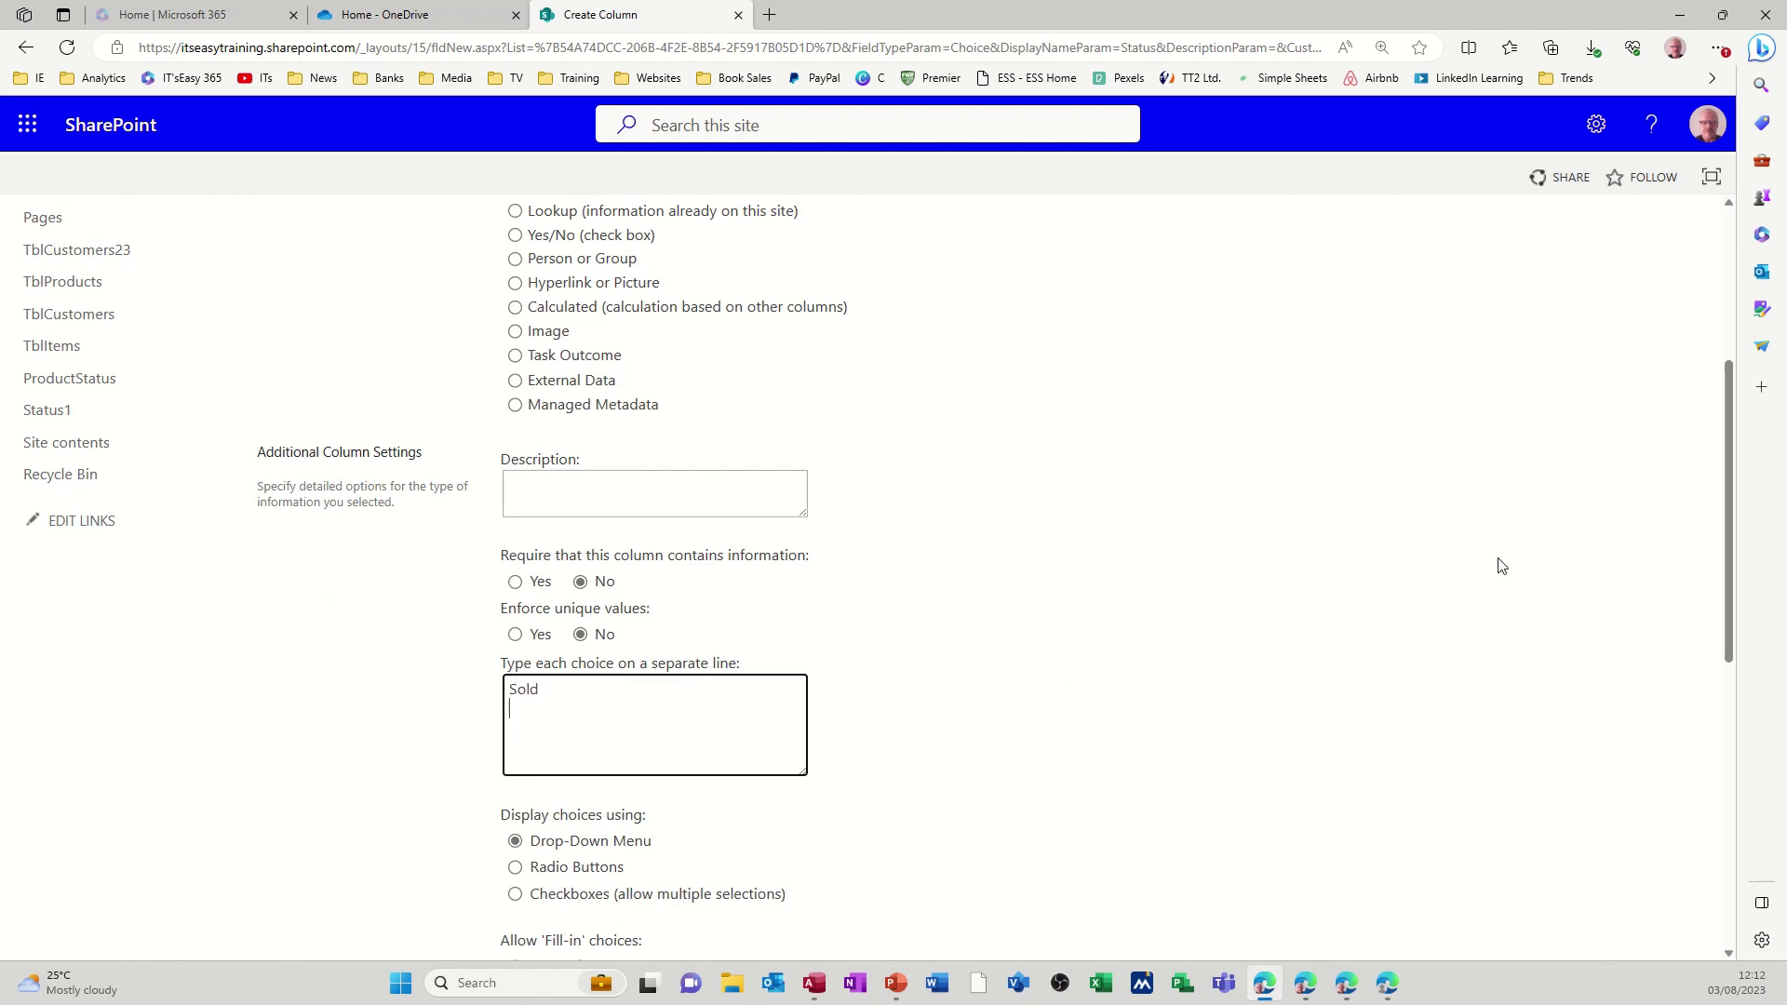
pyautogui.write(' In Stock')
pyautogui.scroll(-3, 1703, 684)
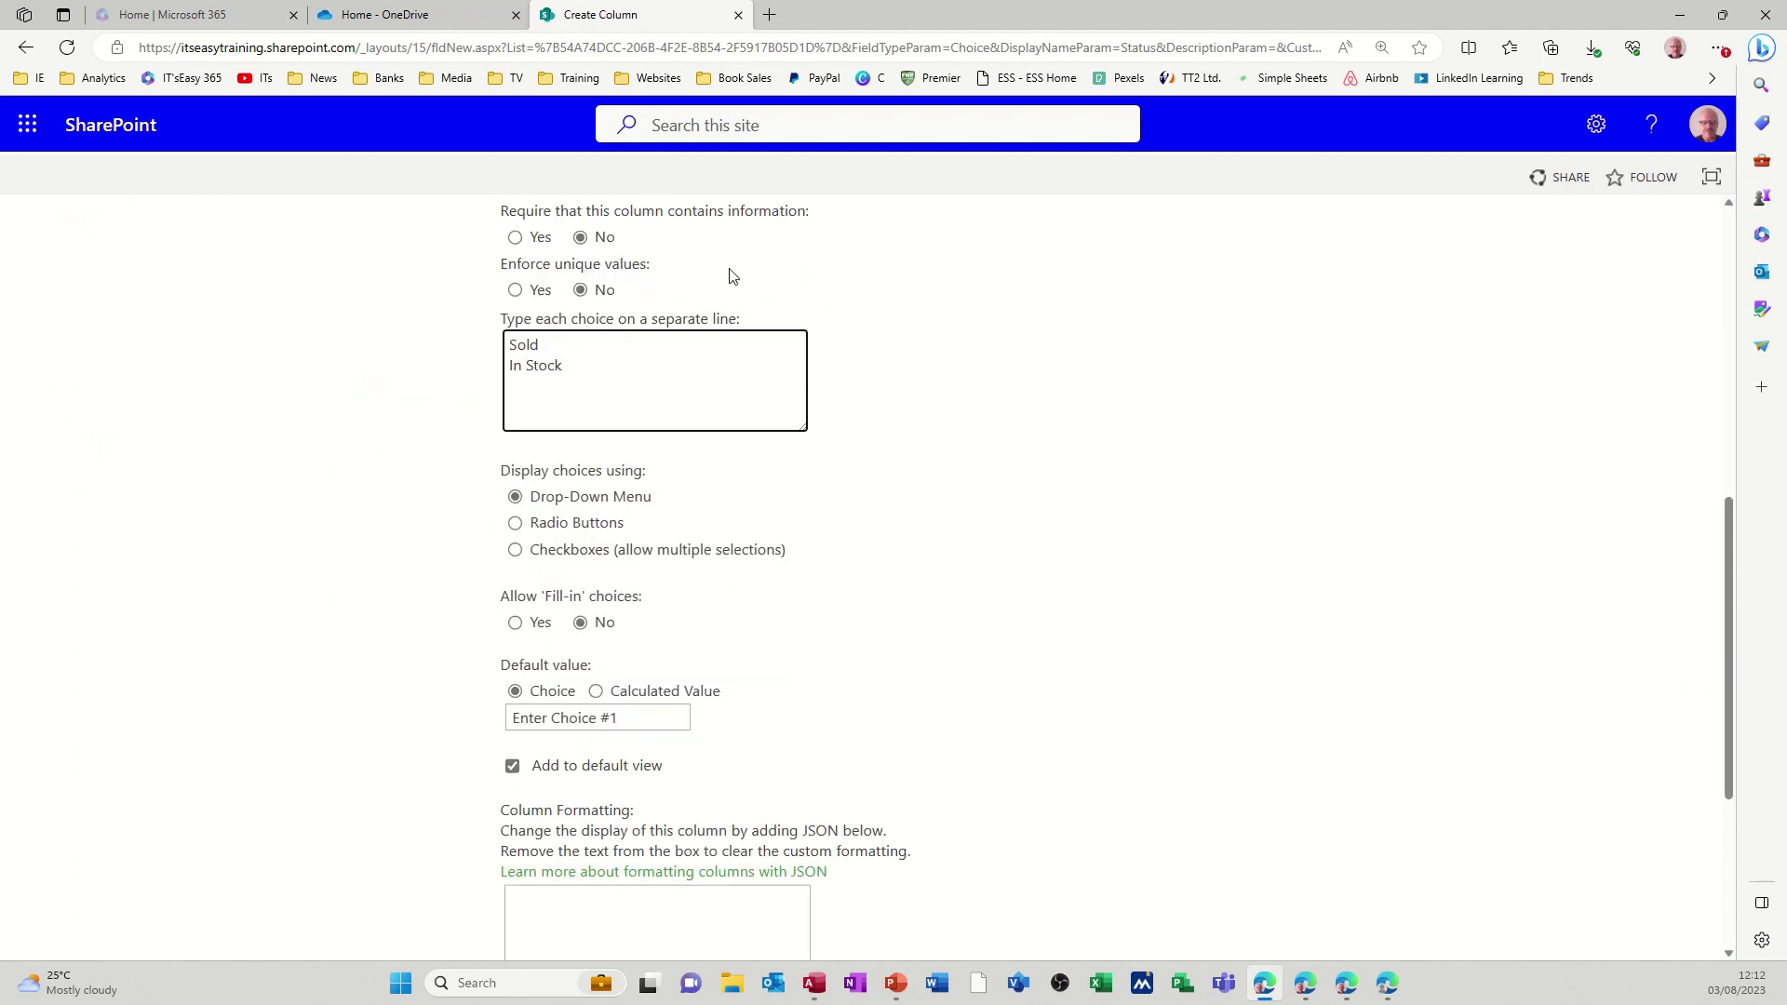
pyautogui.moveTo(1731, 675); pyautogui.dragTo(1754, 847)
pyautogui.click(1565, 847)
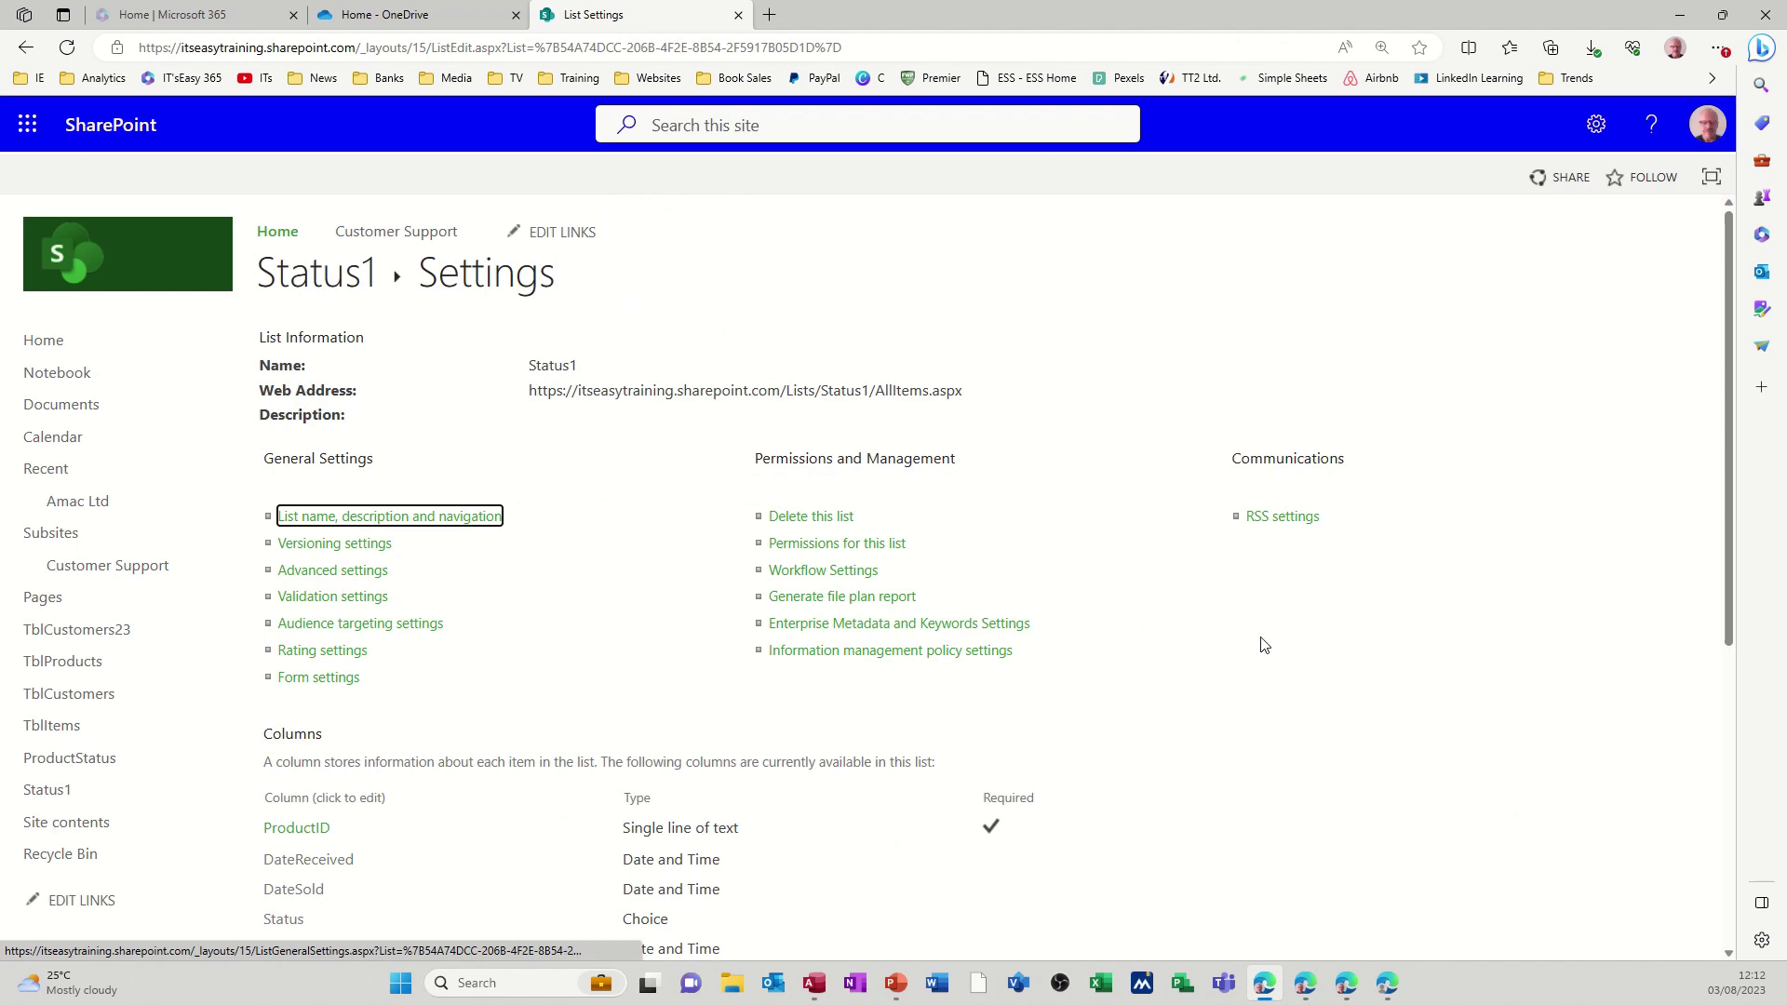
# Start a new column named Duration and set its type to Calculated.
pyautogui.scroll(-5, 1249, 638)
pyautogui.scroll(3, 1208, 646)
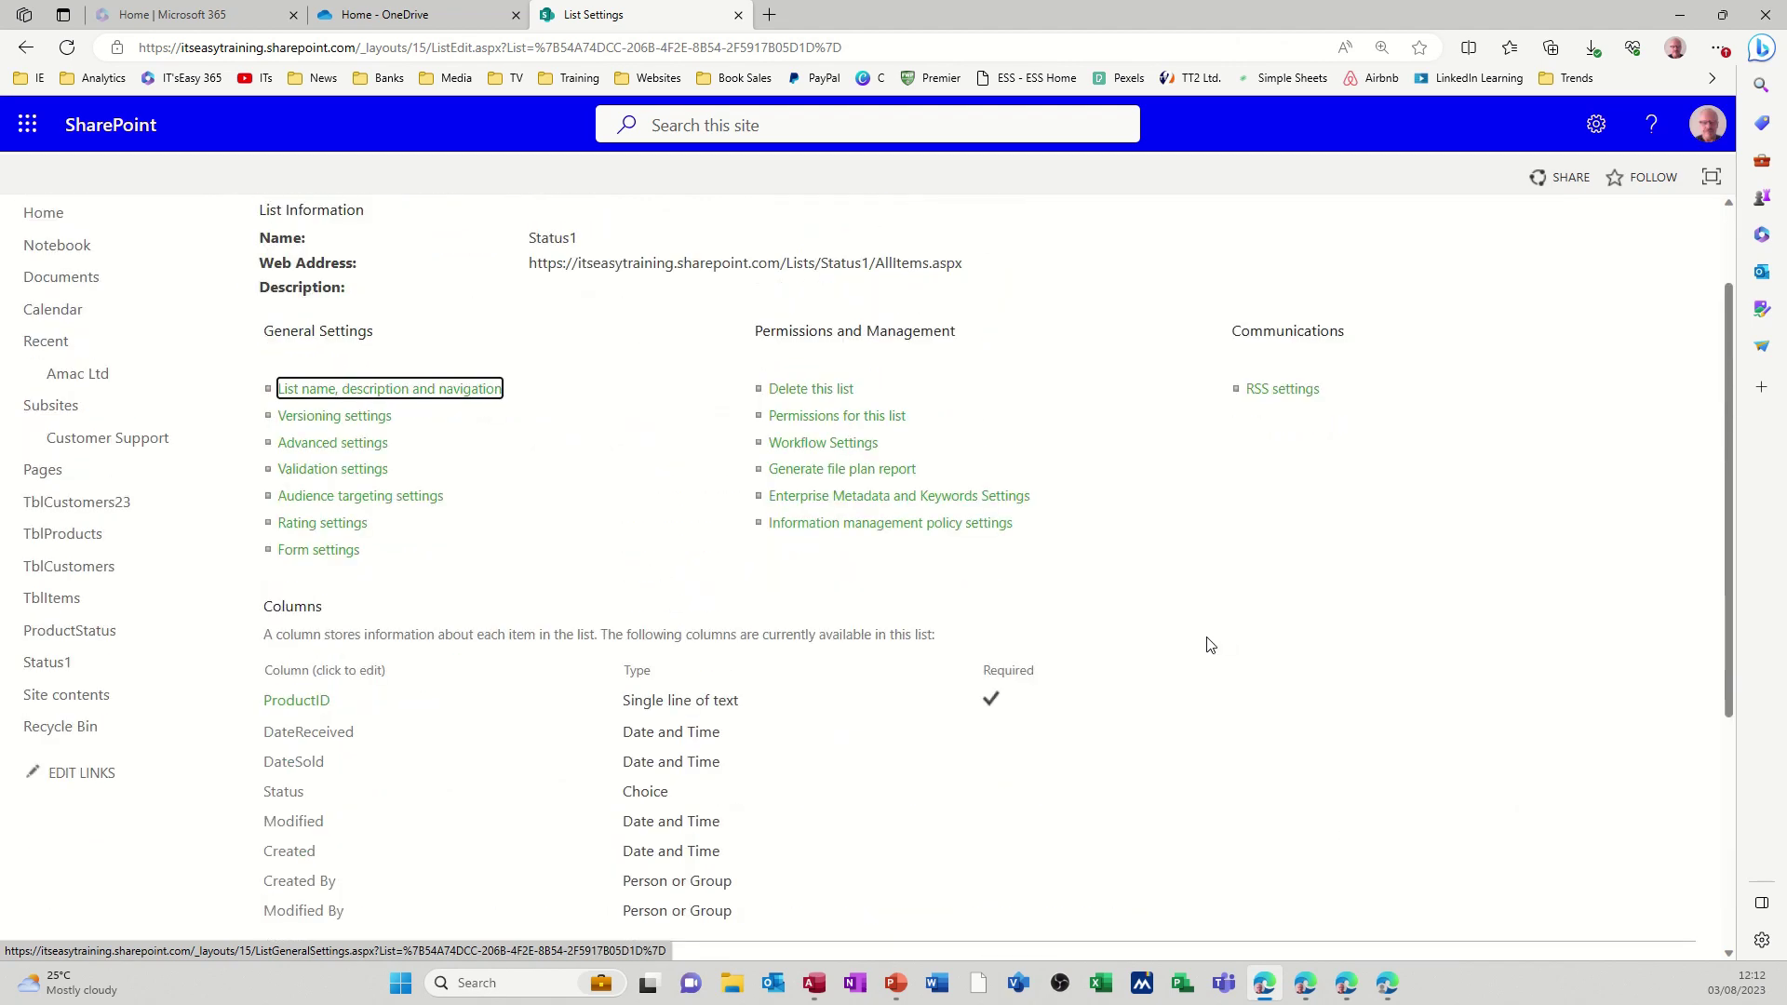
pyautogui.scroll(-4, 559, 596)
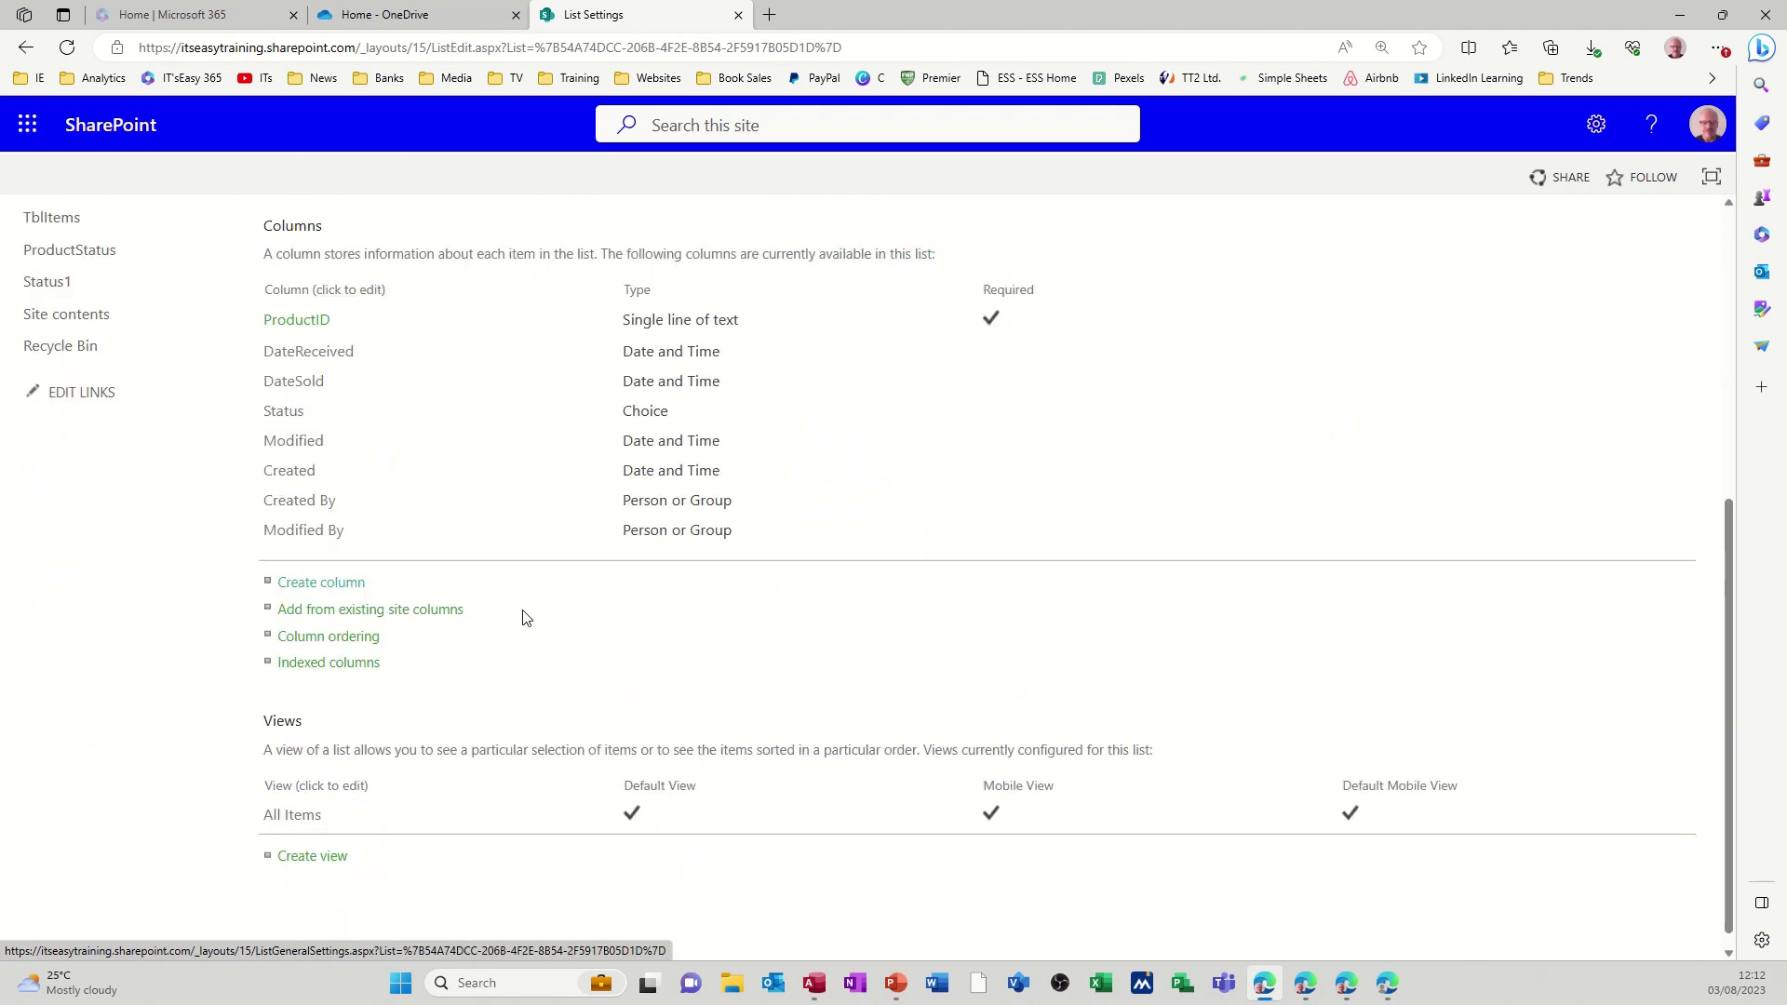
pyautogui.click(335, 565)
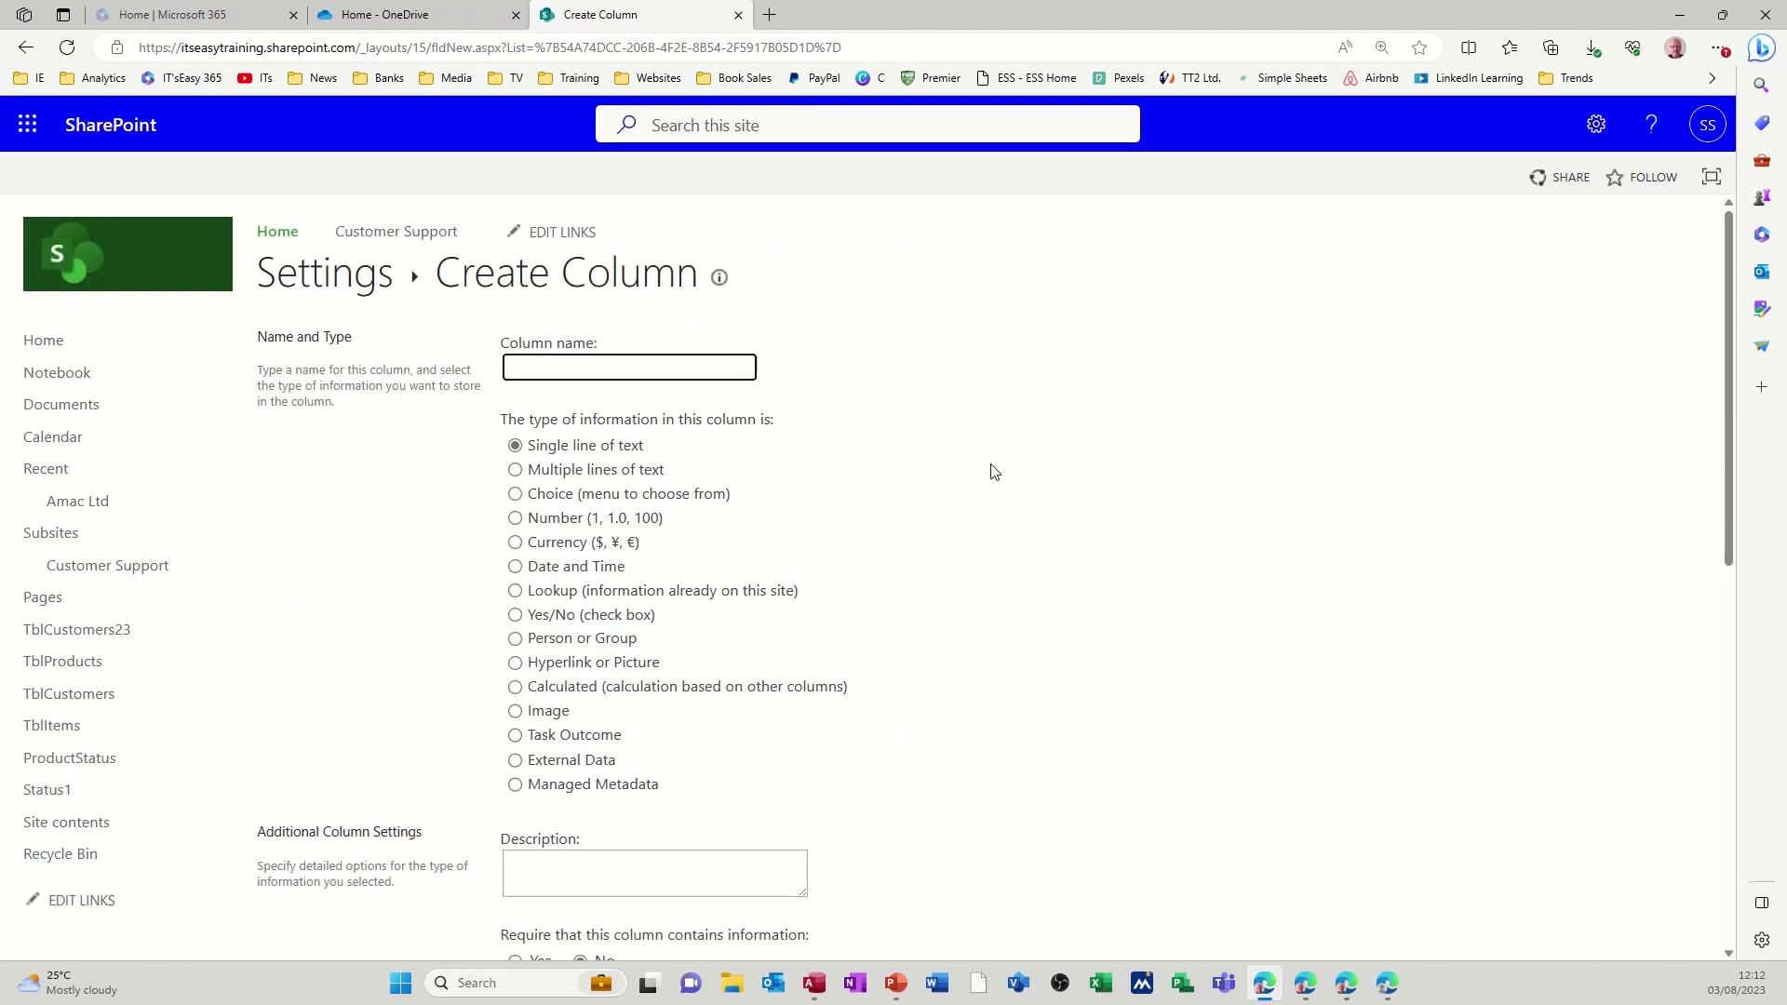
pyautogui.write('Duration')
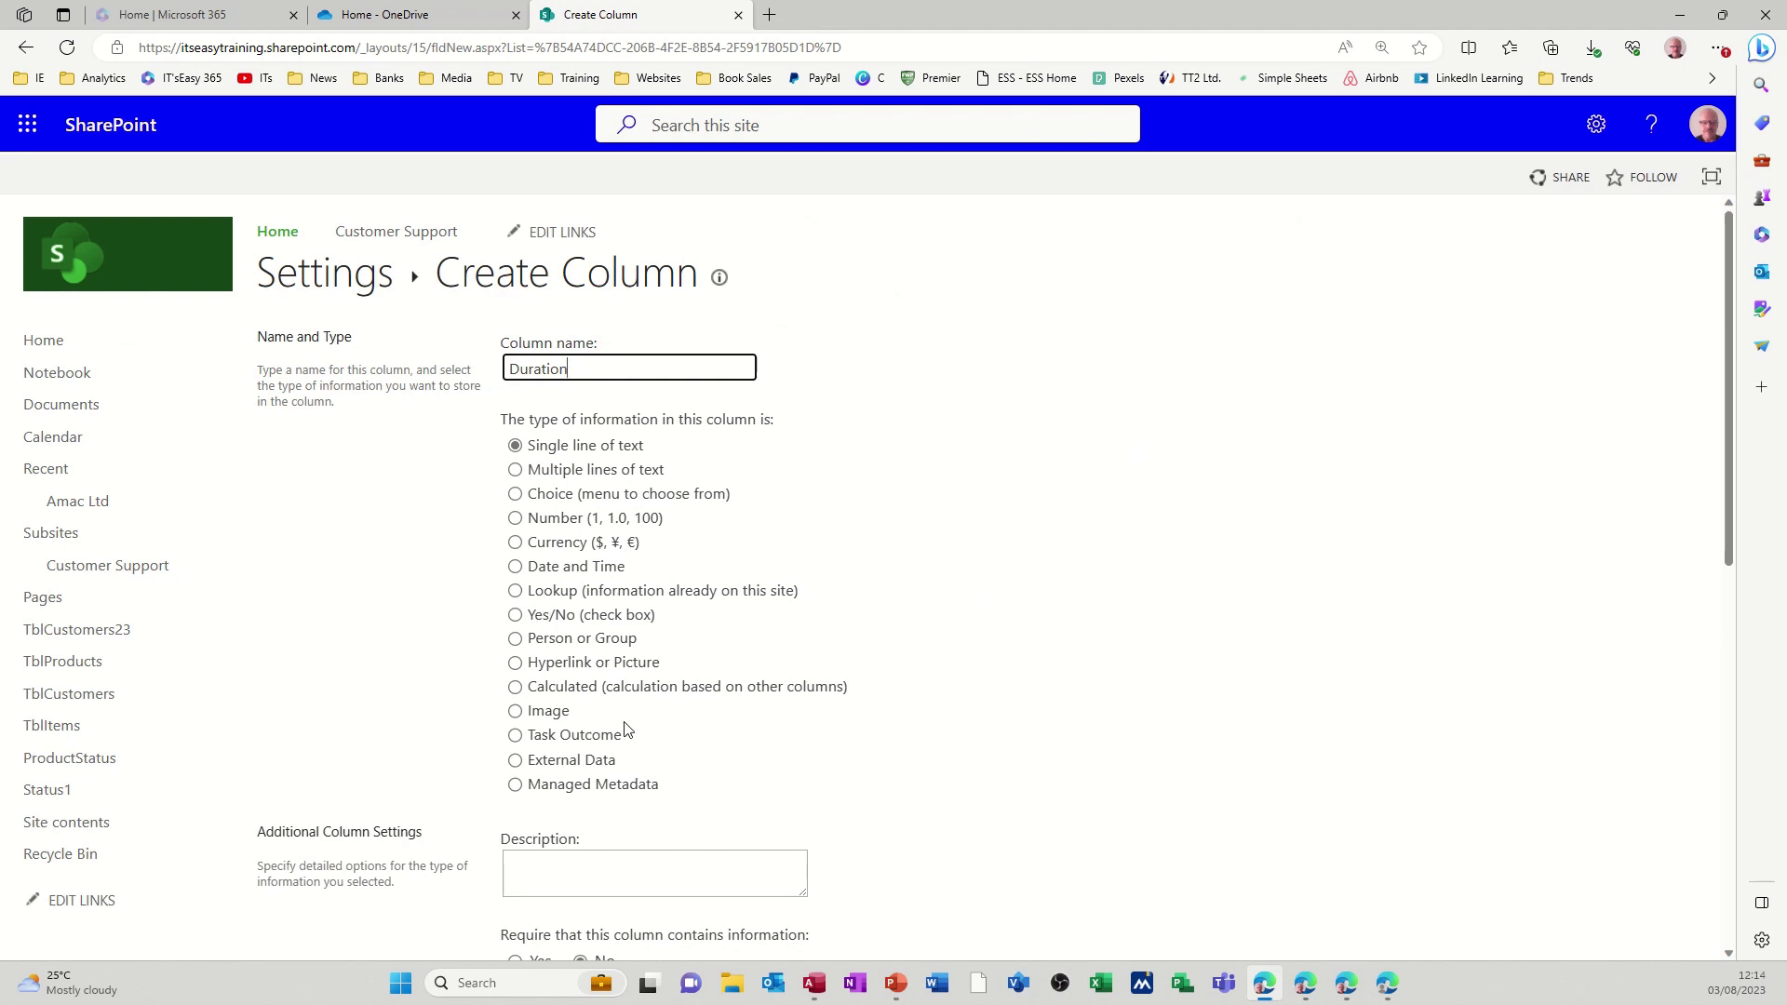
pyautogui.click(515, 688)
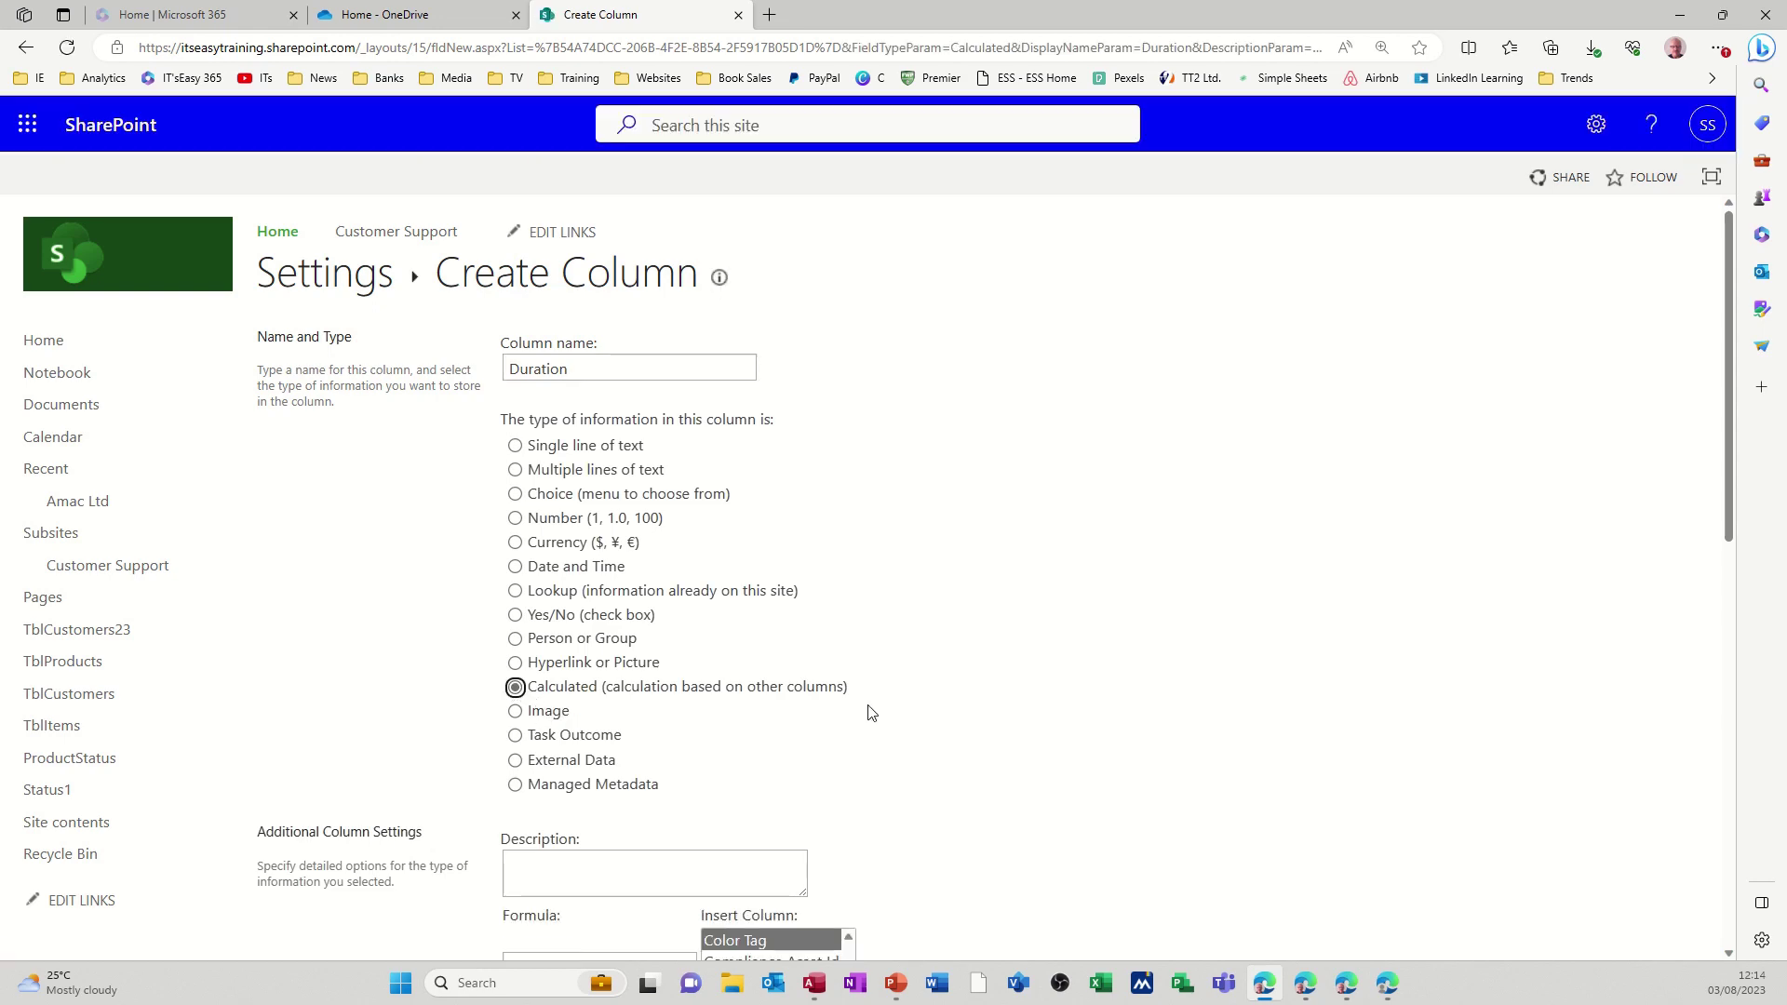
# Enter the Duration formula =if([status]="sold",[datesold]-[datereceived],Today()-[datereceived]).
pyautogui.scroll(-5, 1024, 736)
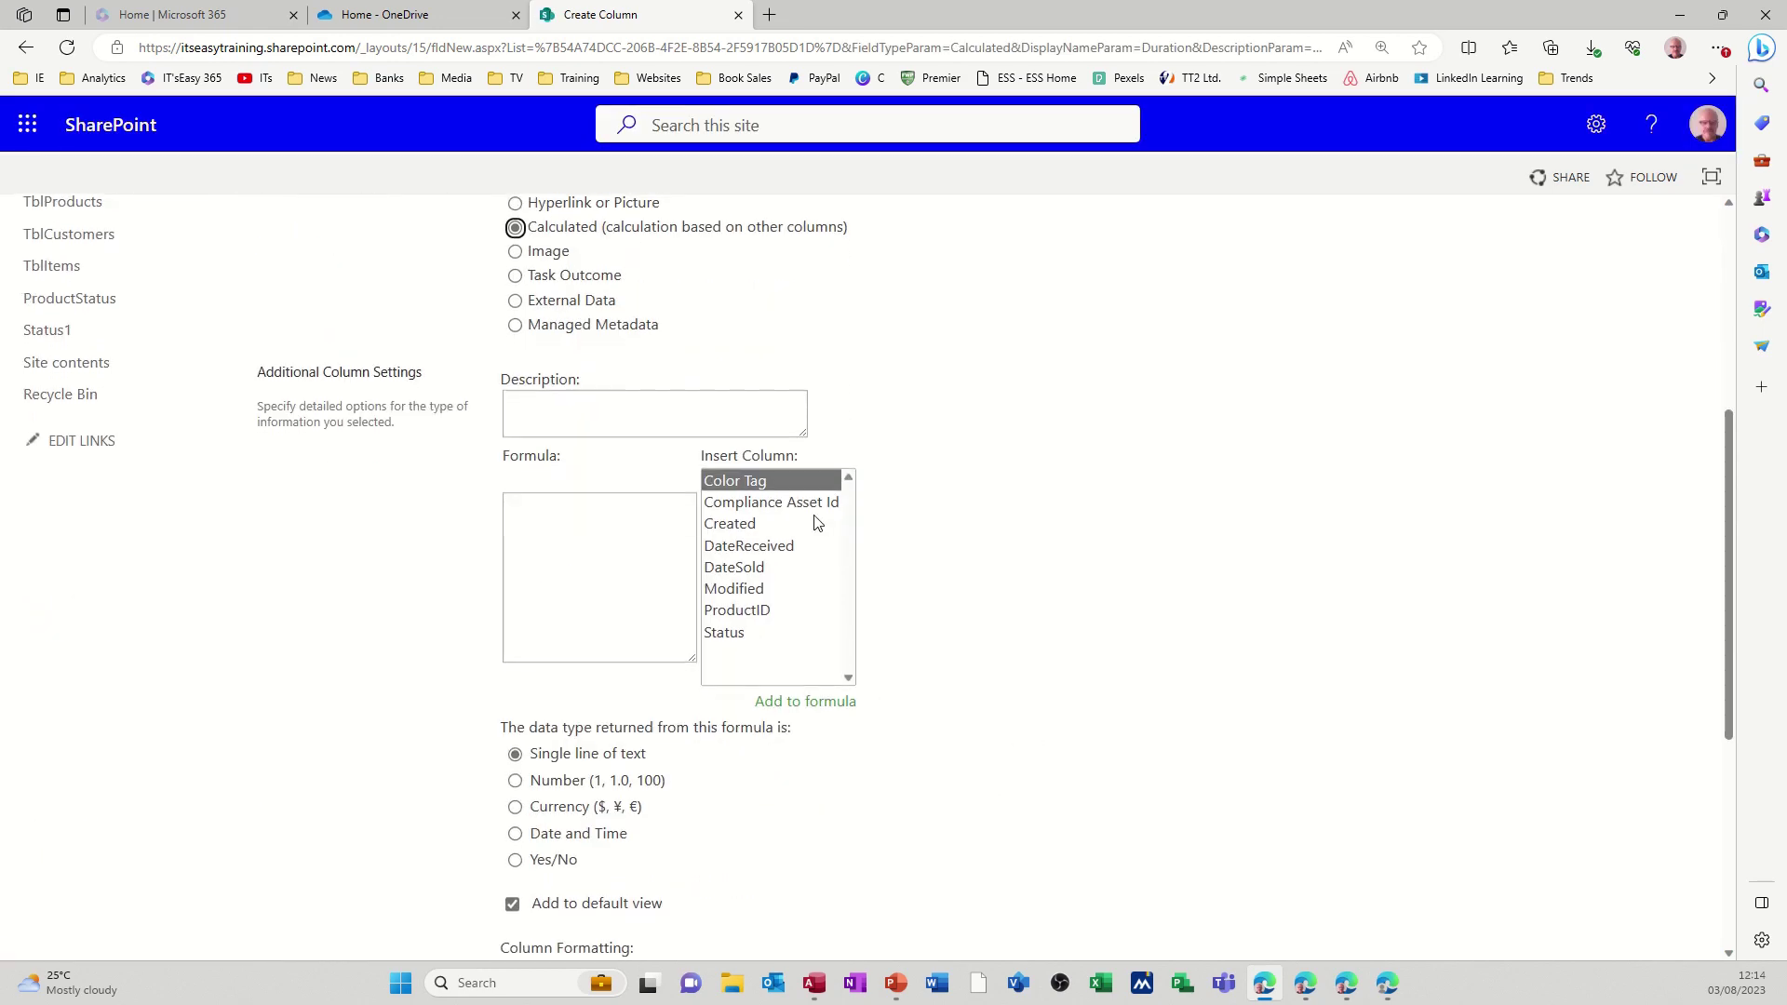
pyautogui.click(588, 527)
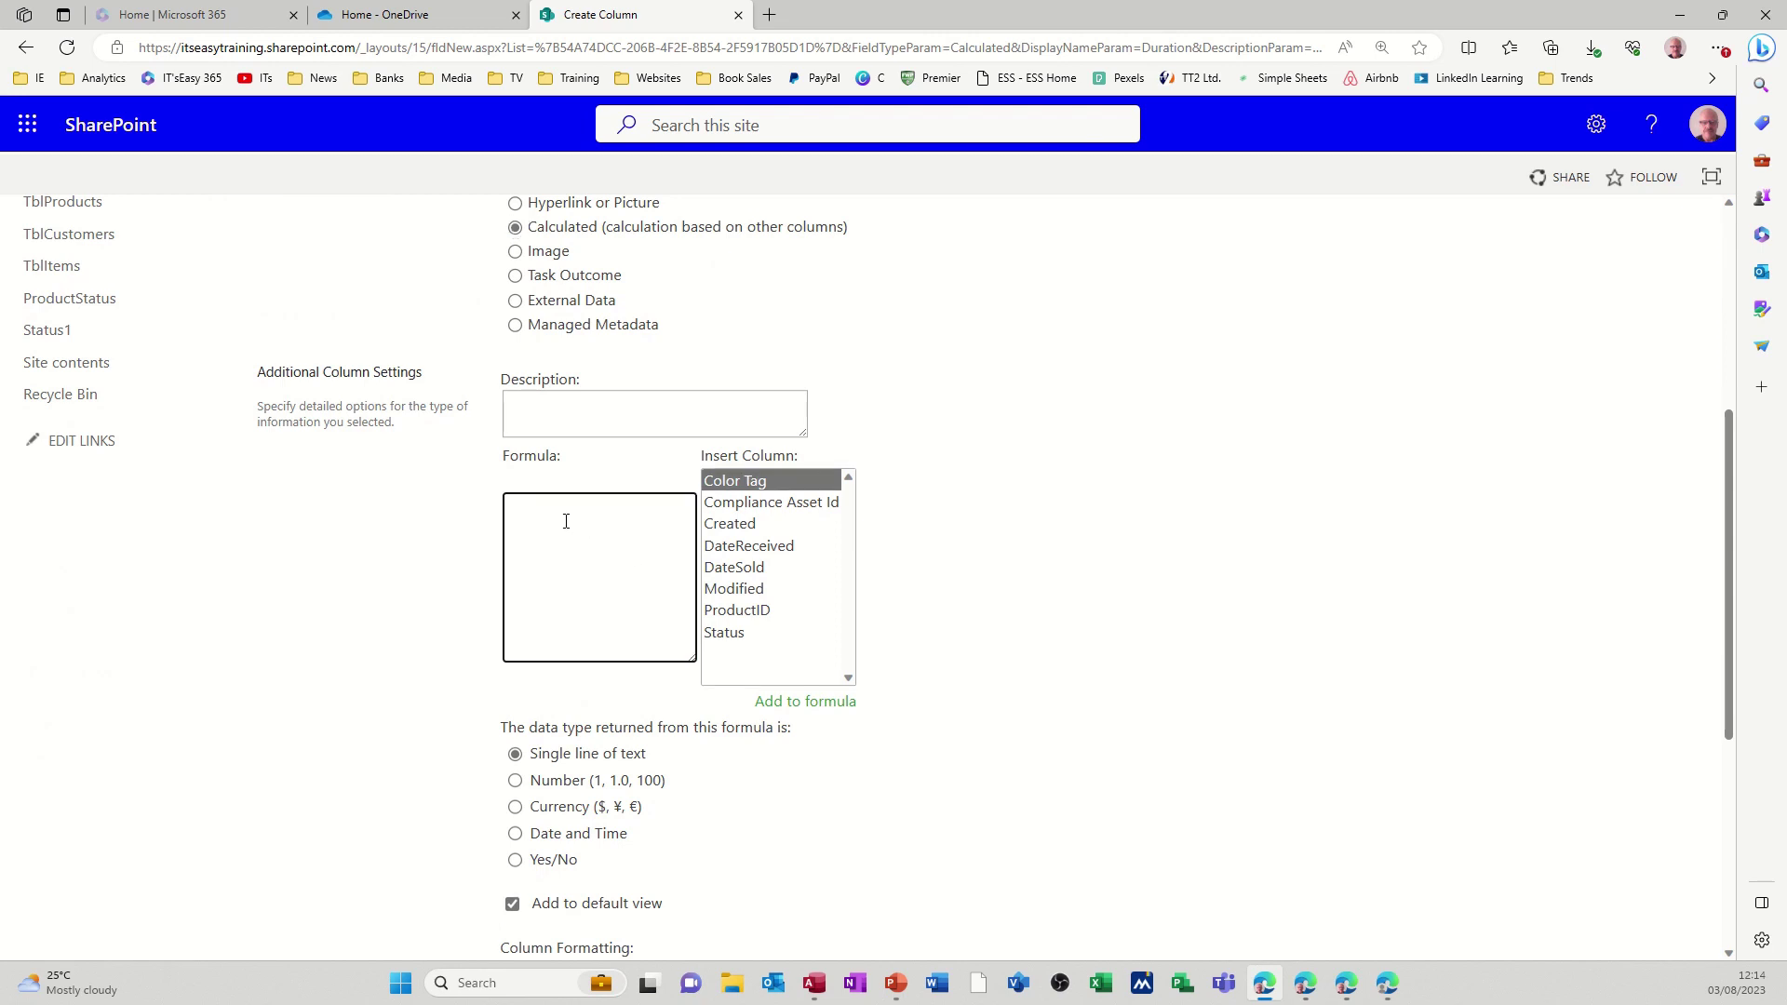
pyautogui.write('=')
pyautogui.write('[status]="sold",[')
pyautogui.write('datesold')
pyautogui.write(']-[dat')
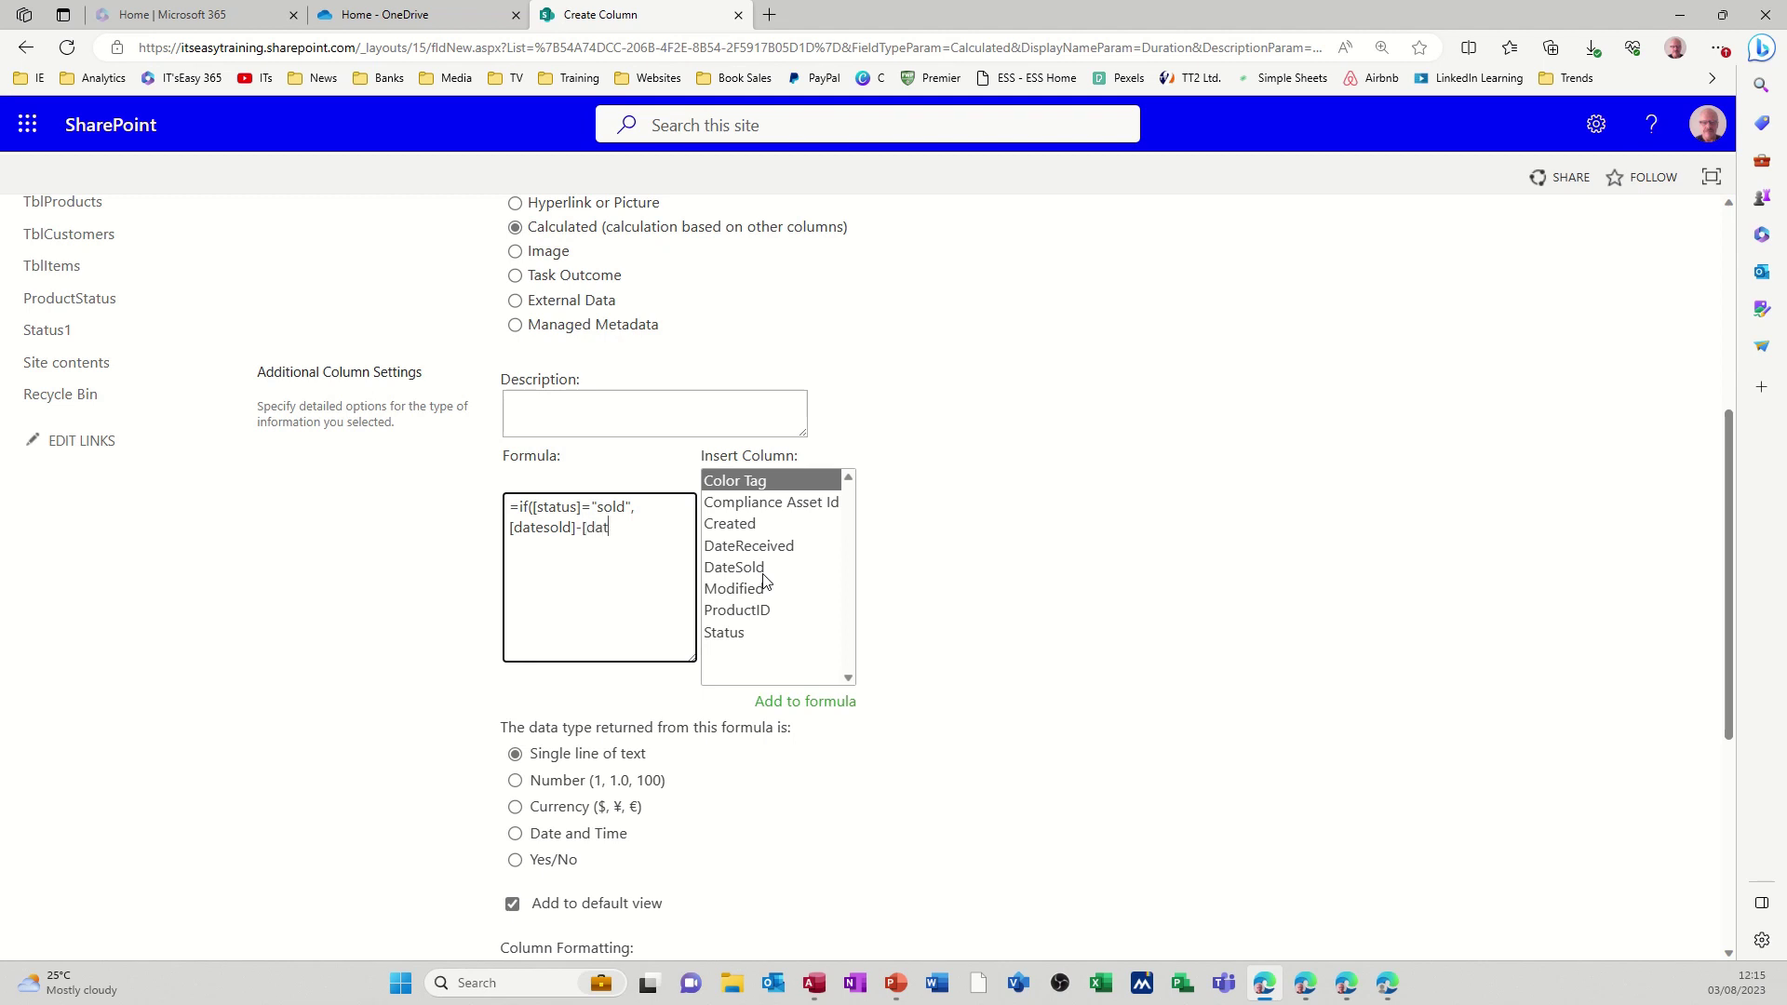
pyautogui.write('ereceived],')
pyautogui.write('Today()-[')
pyautogui.write('date')
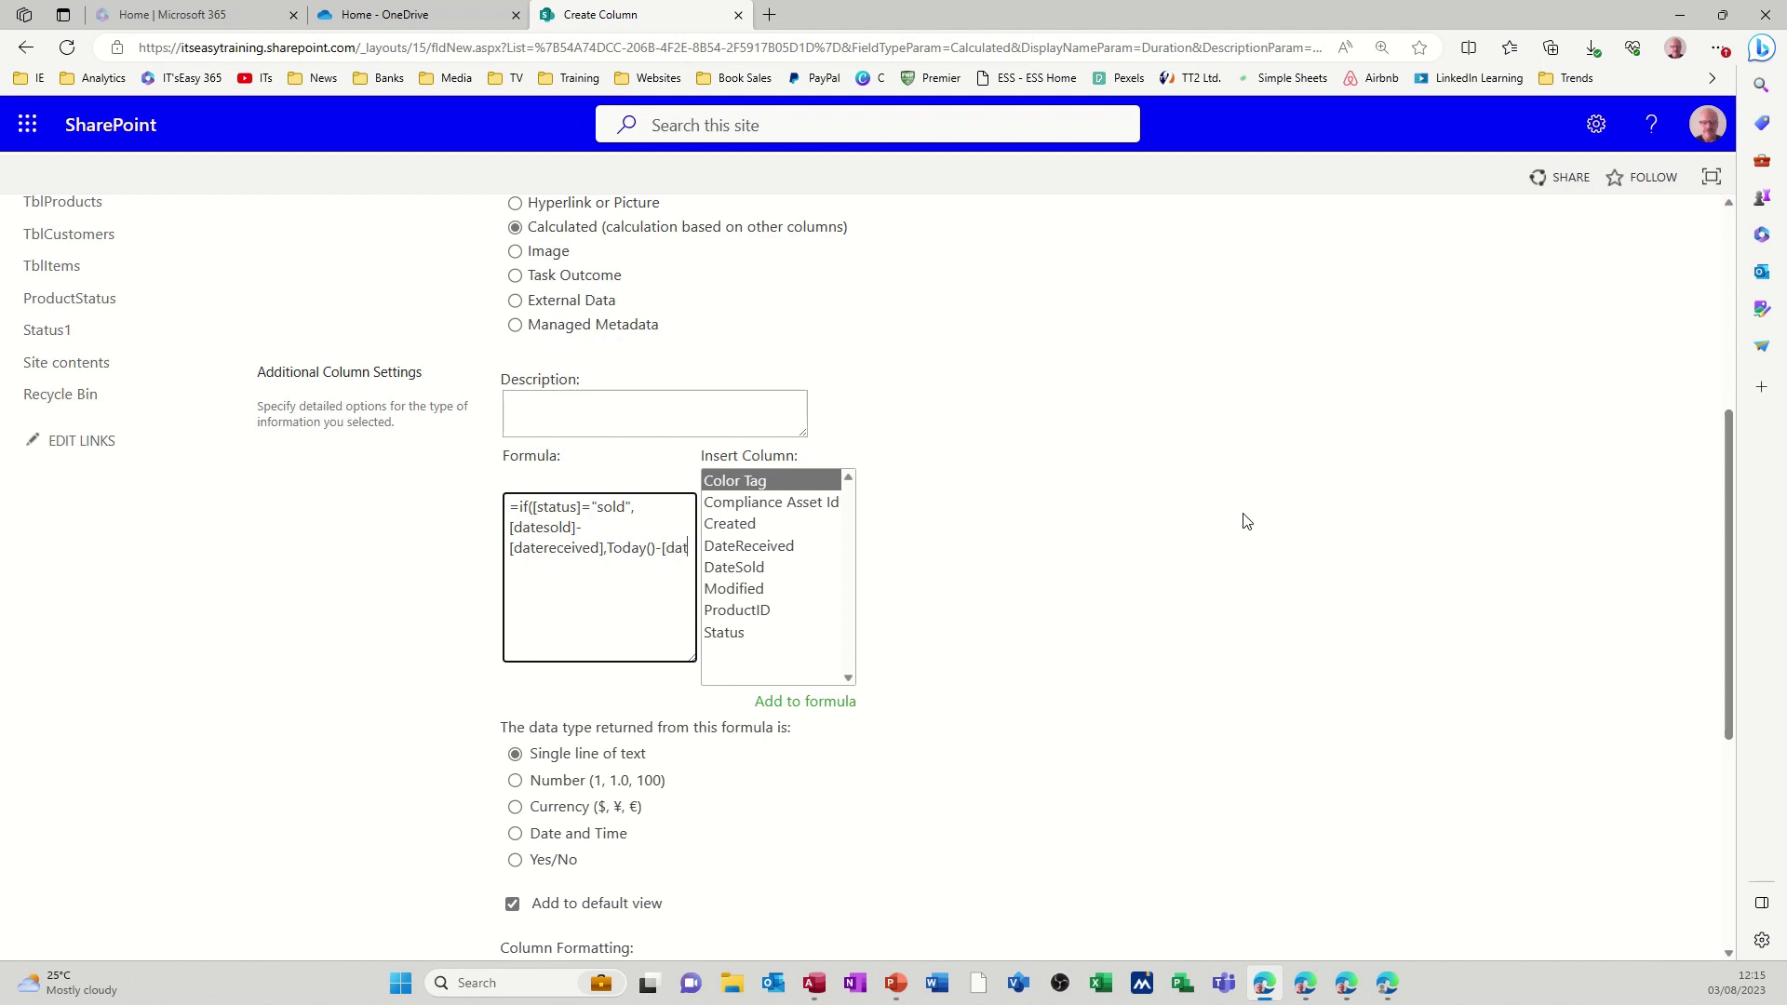
pyautogui.write('received])')
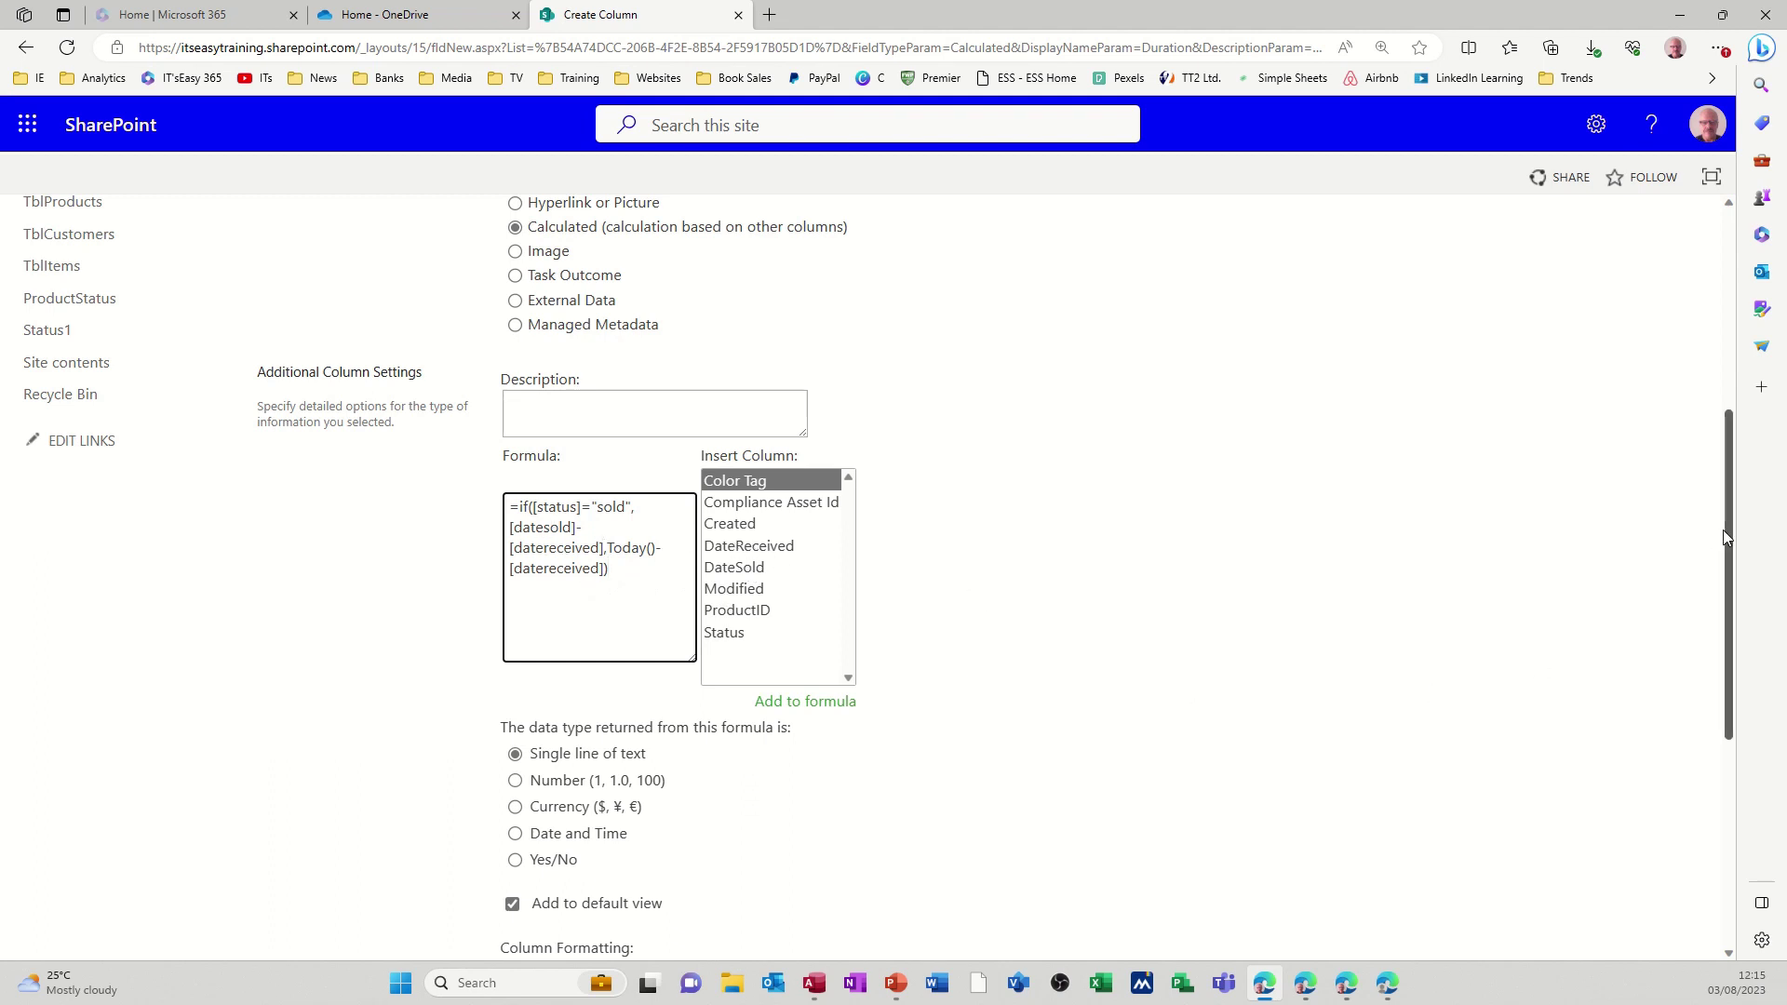
pyautogui.moveTo(1723, 530); pyautogui.dragTo(1728, 794)
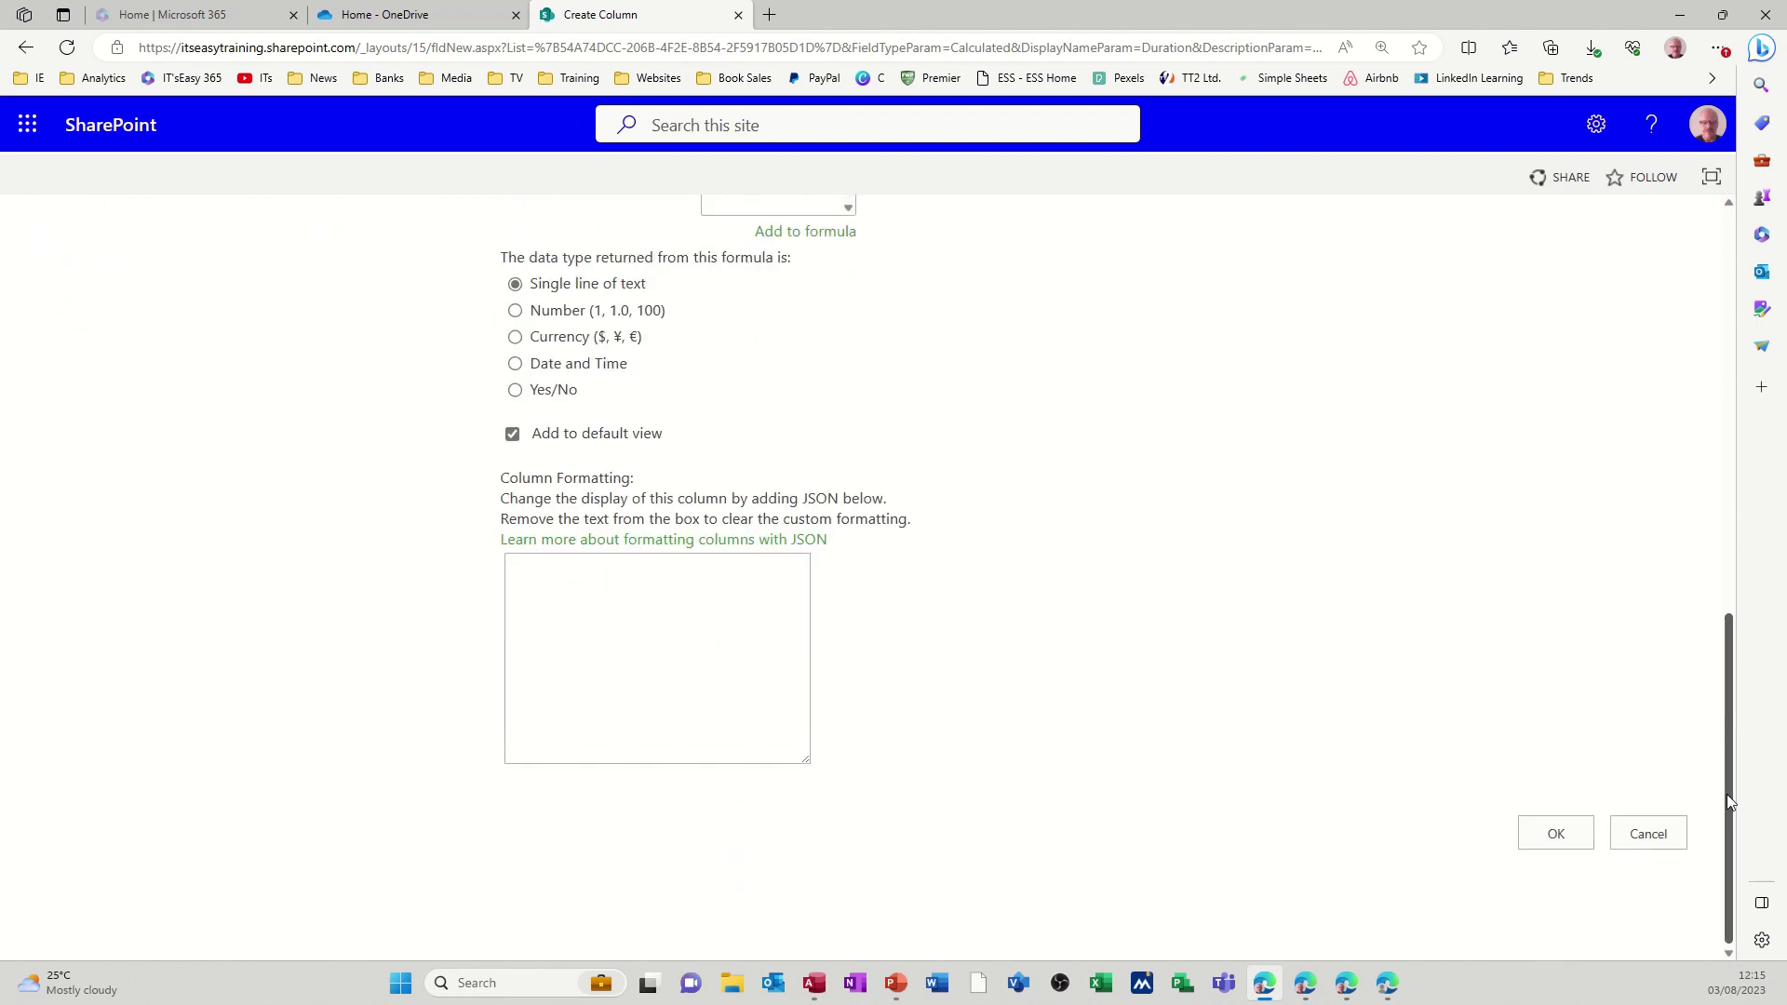
# Save the calculated Duration column, check the Columns list, and open the empty Status1 list.
pyautogui.click(1544, 836)
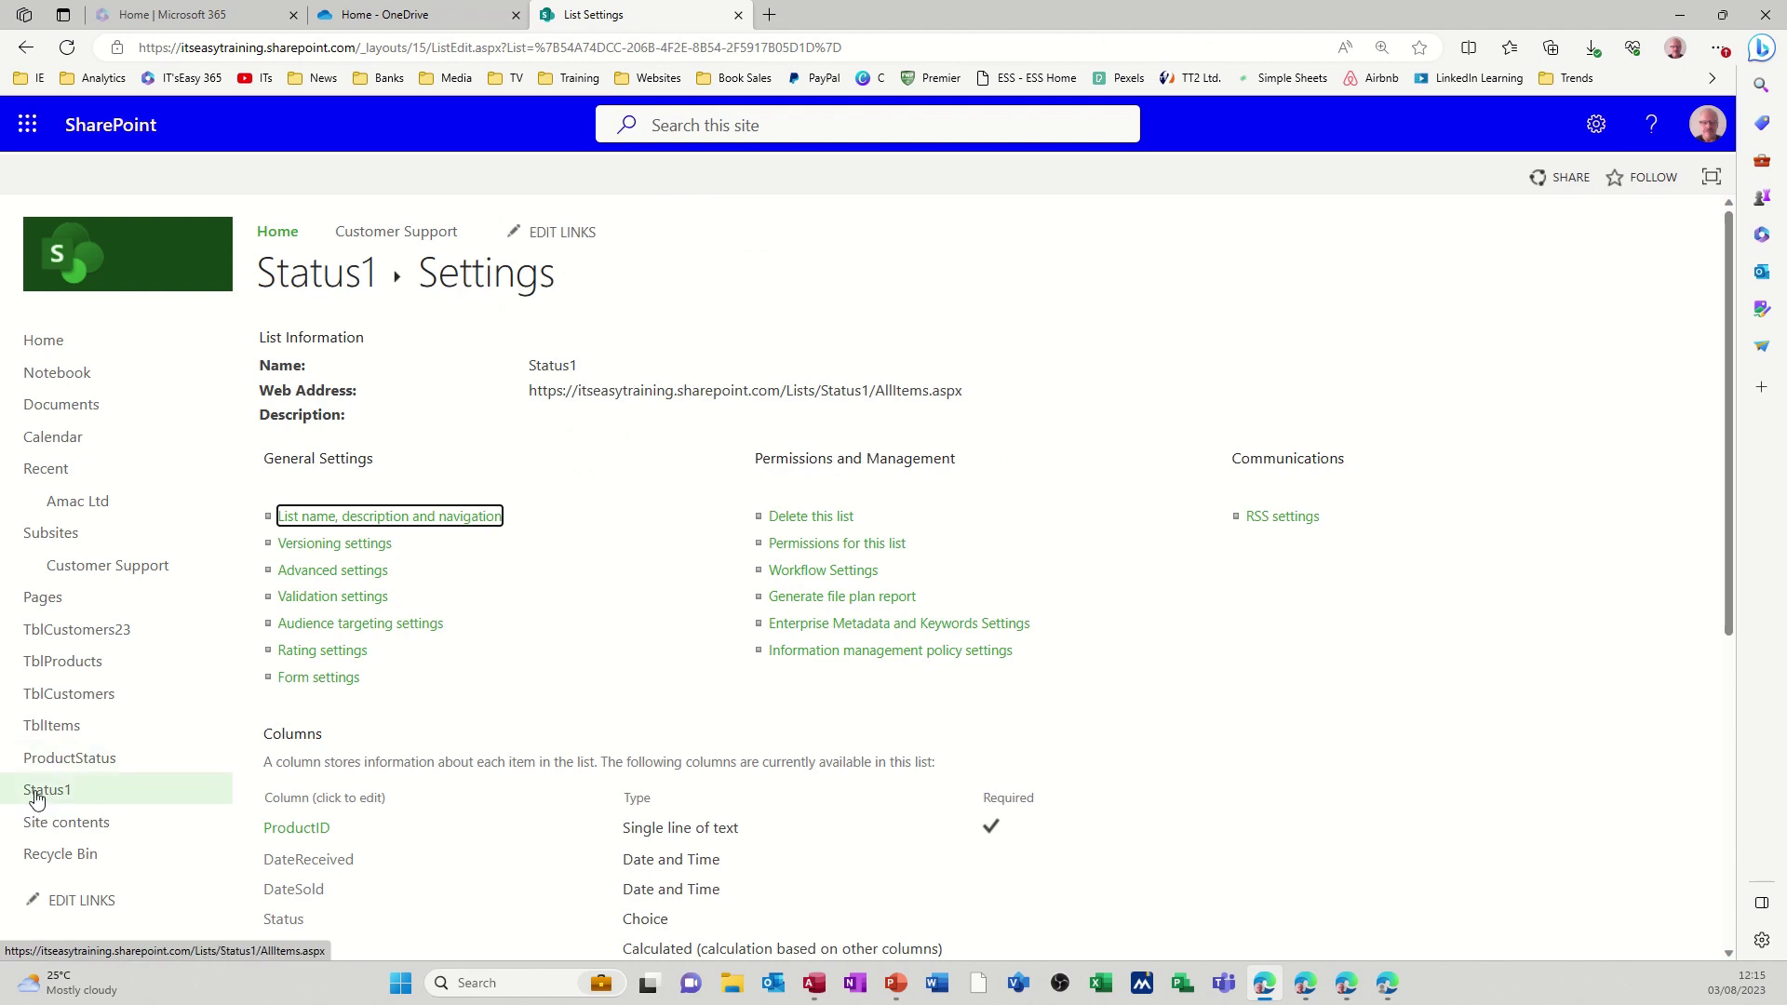
pyautogui.scroll(-5, 471, 666)
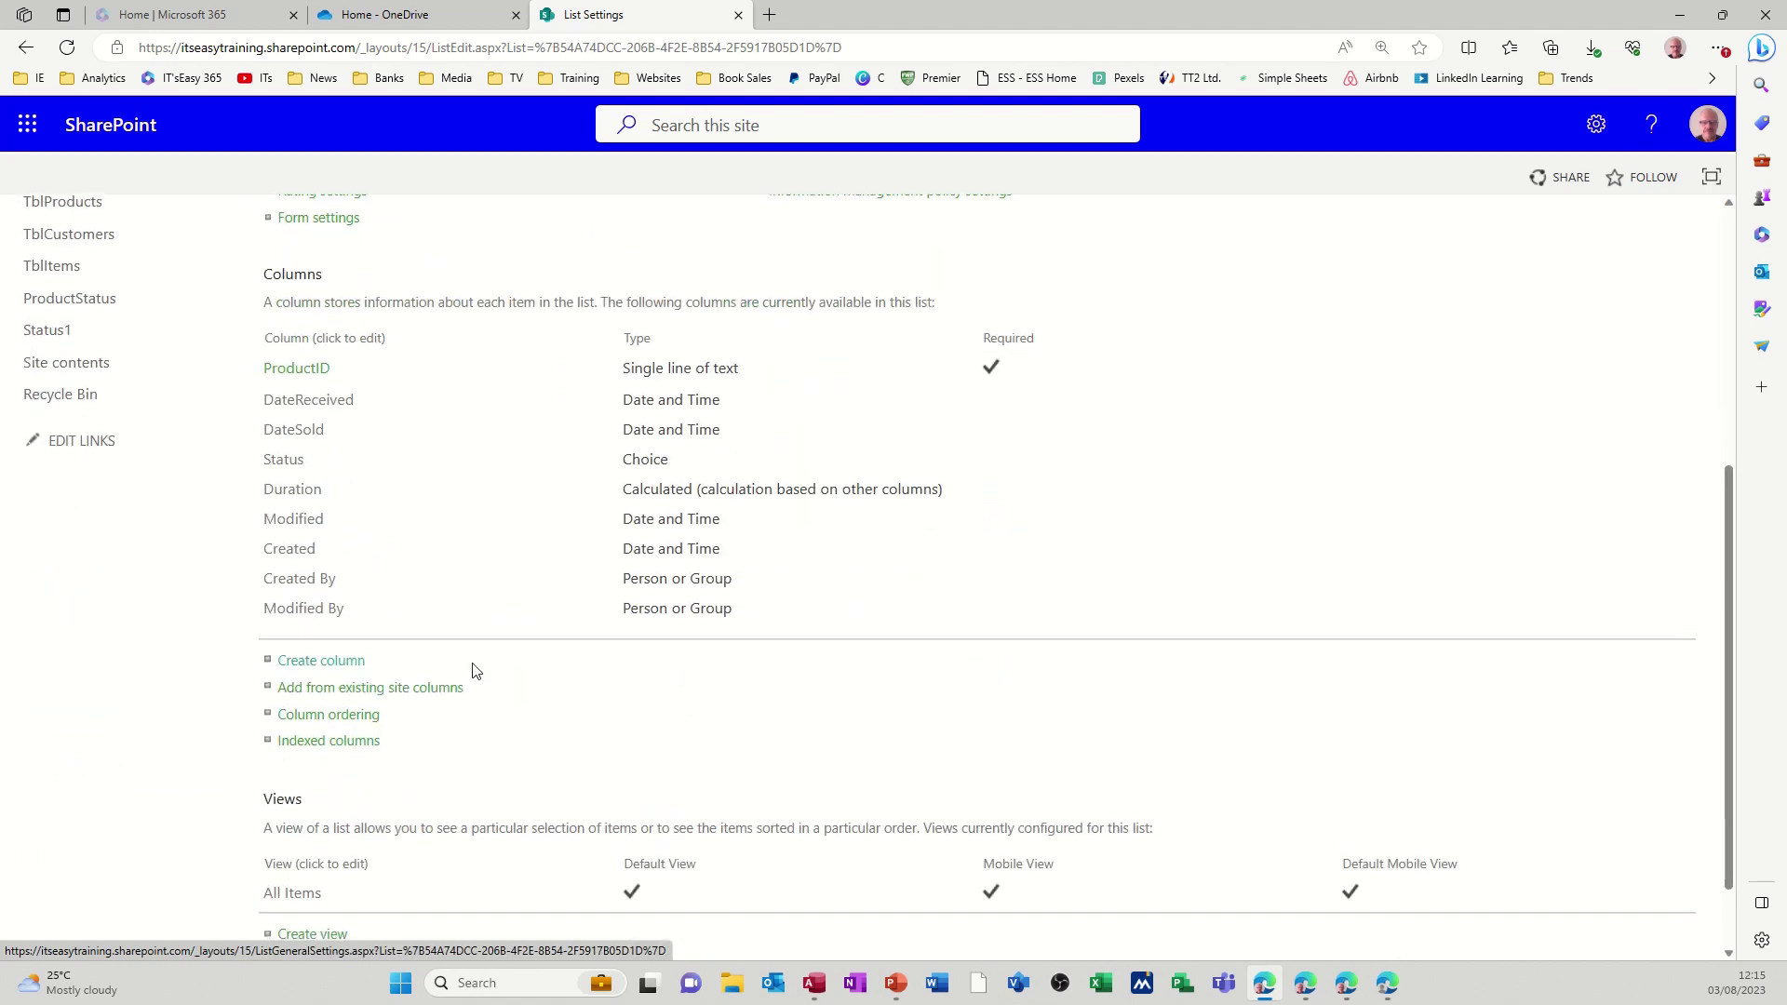
pyautogui.scroll(4, 463, 623)
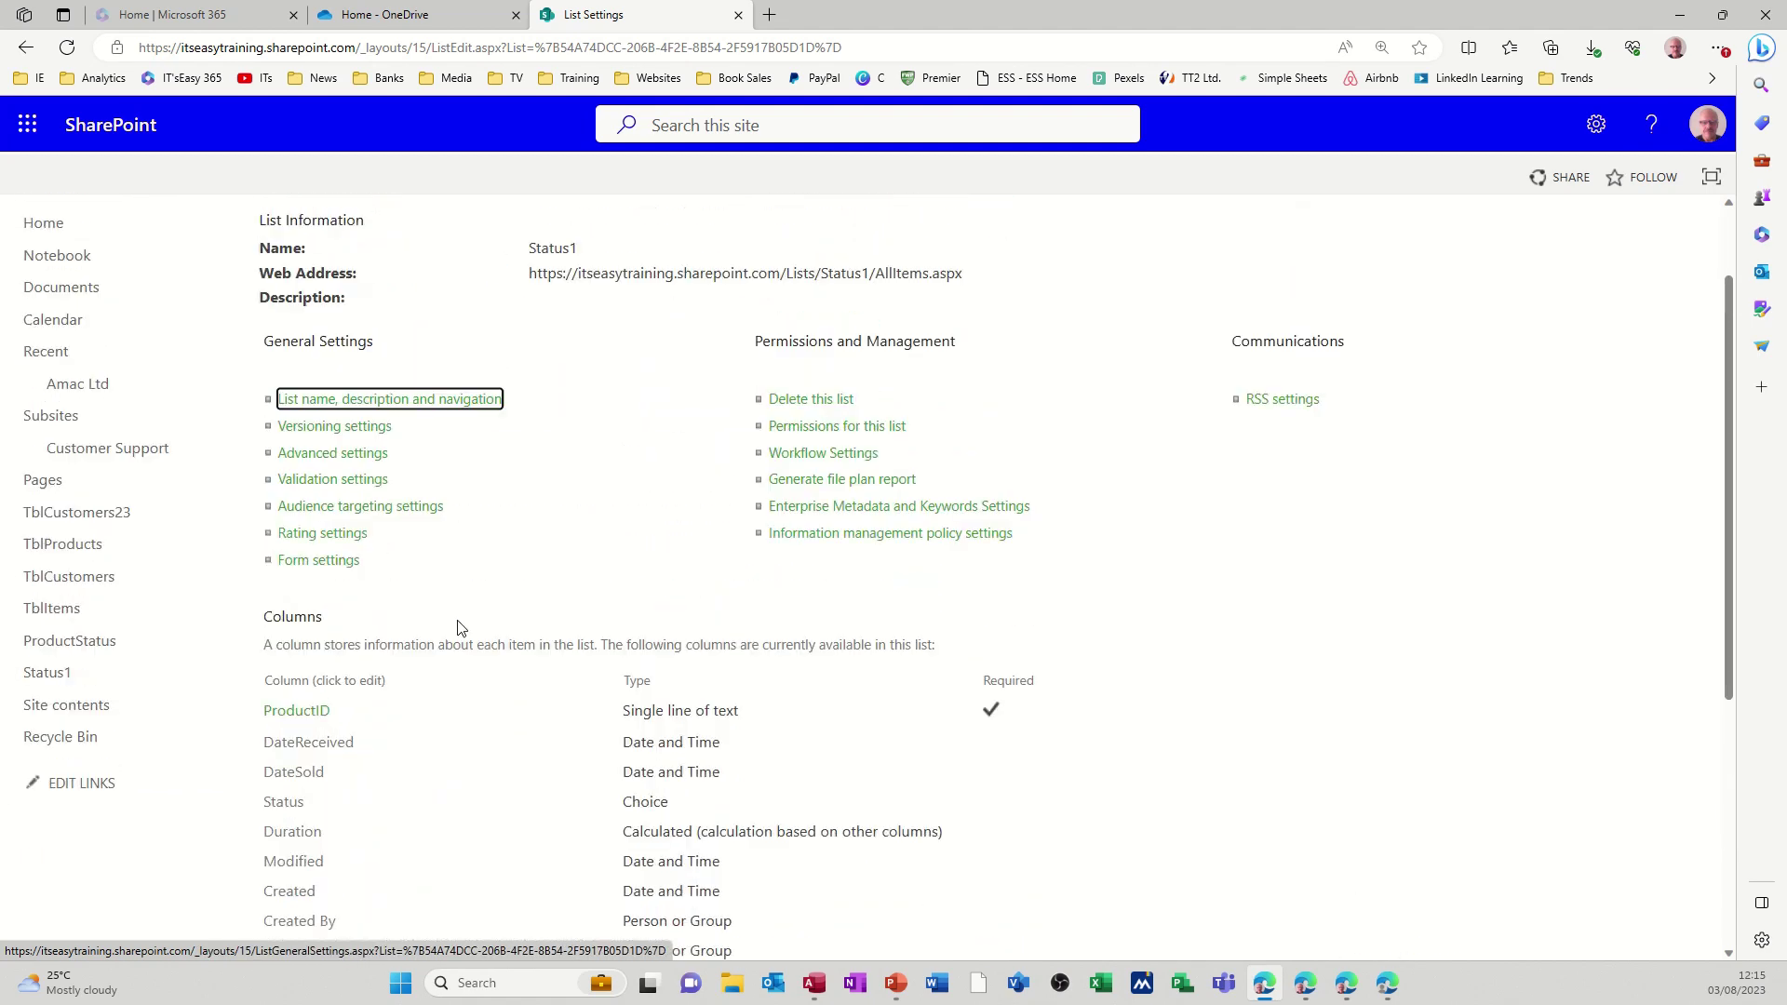
pyautogui.click(46, 686)
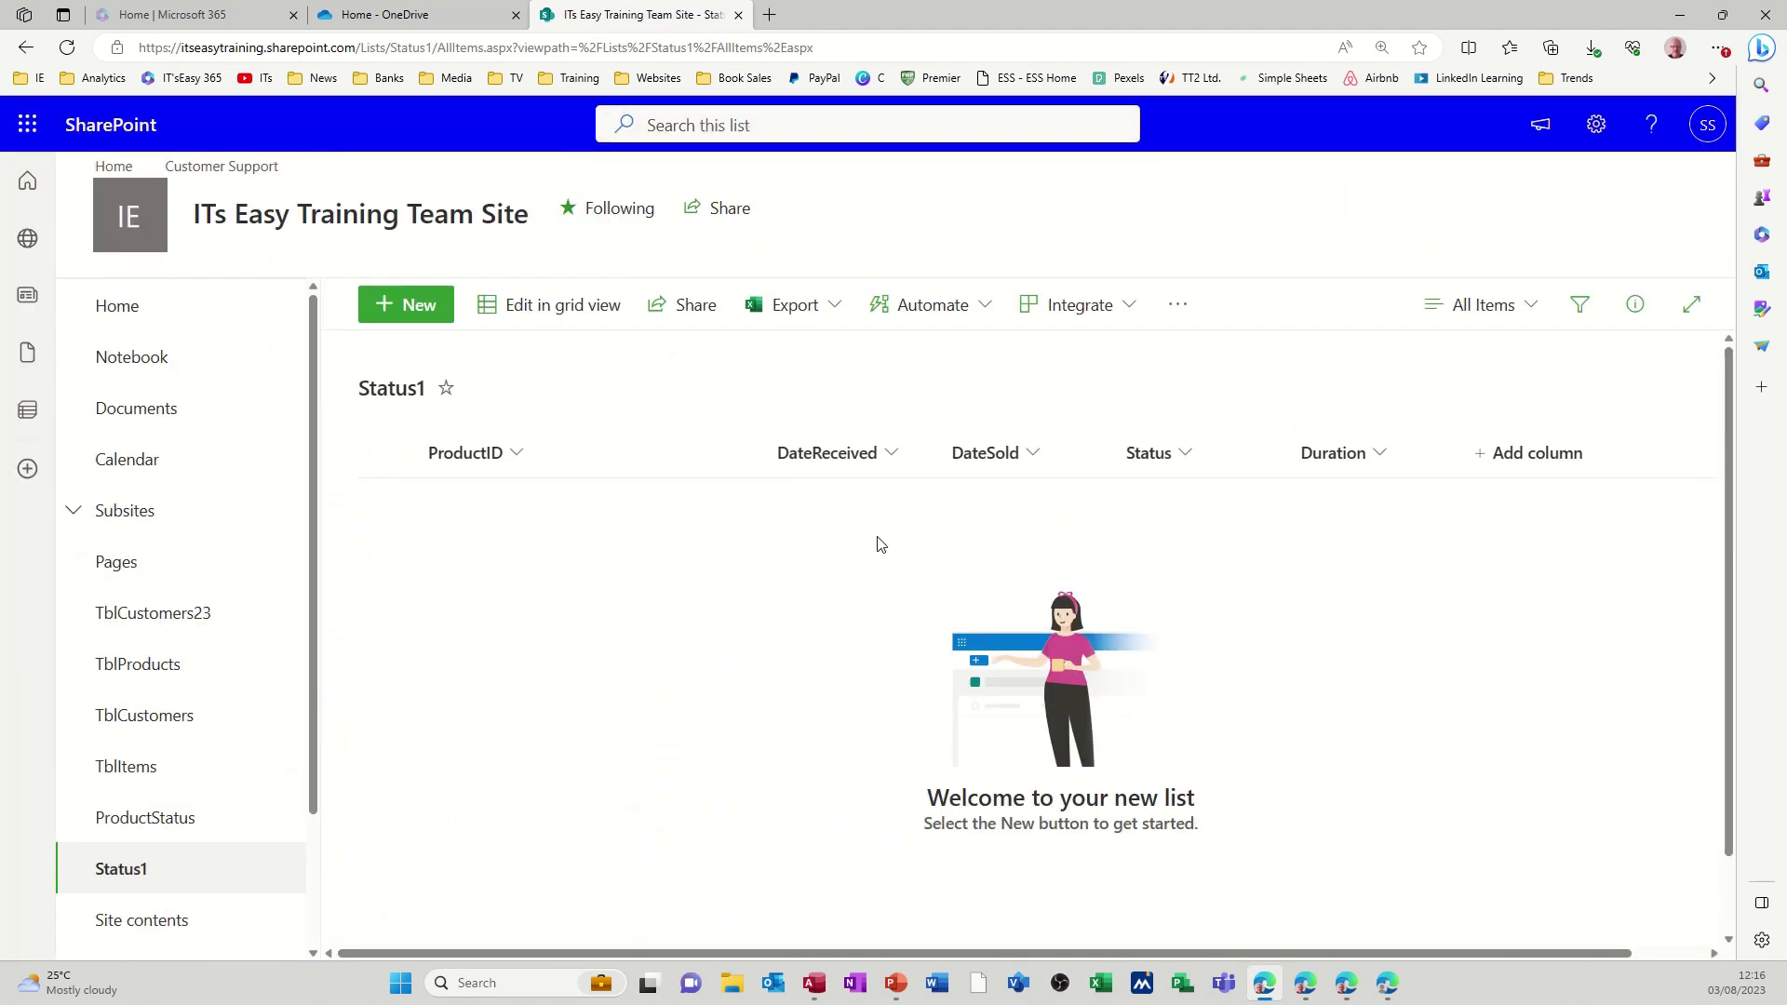
# In grid view, add three items with ProductIDs 1, 2 and 3.
pyautogui.click(547, 317)
pyautogui.click(517, 517)
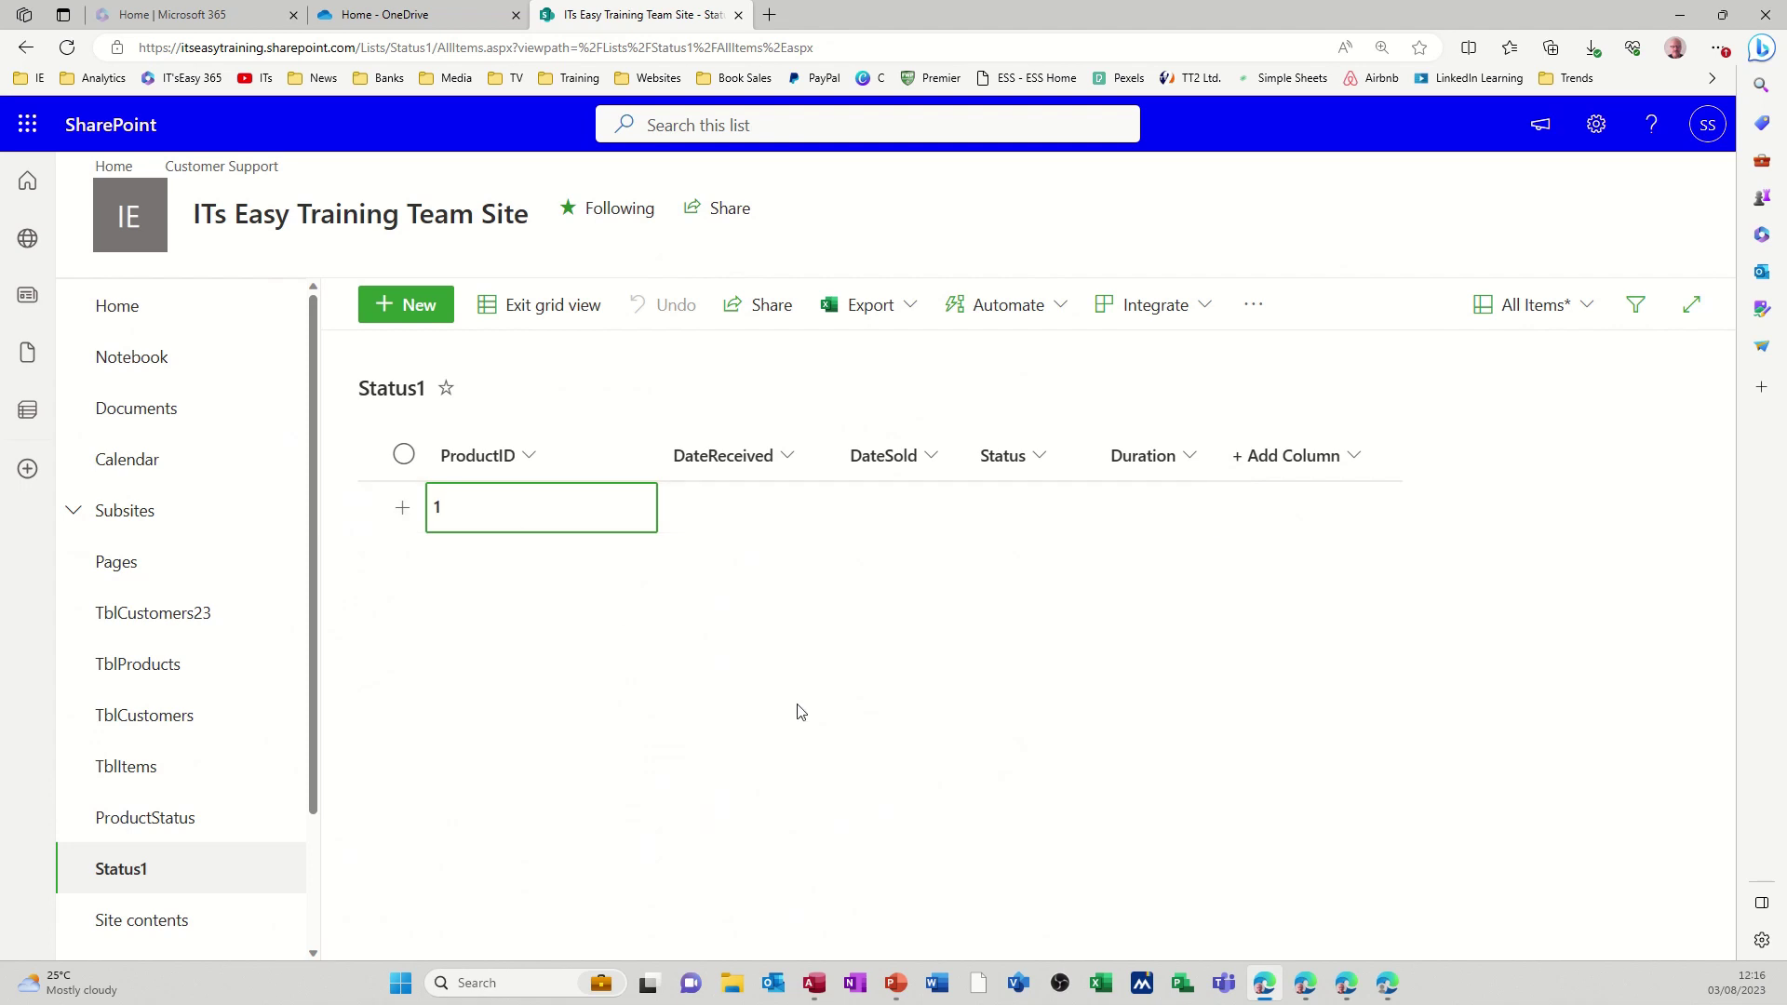
pyautogui.press('Return')
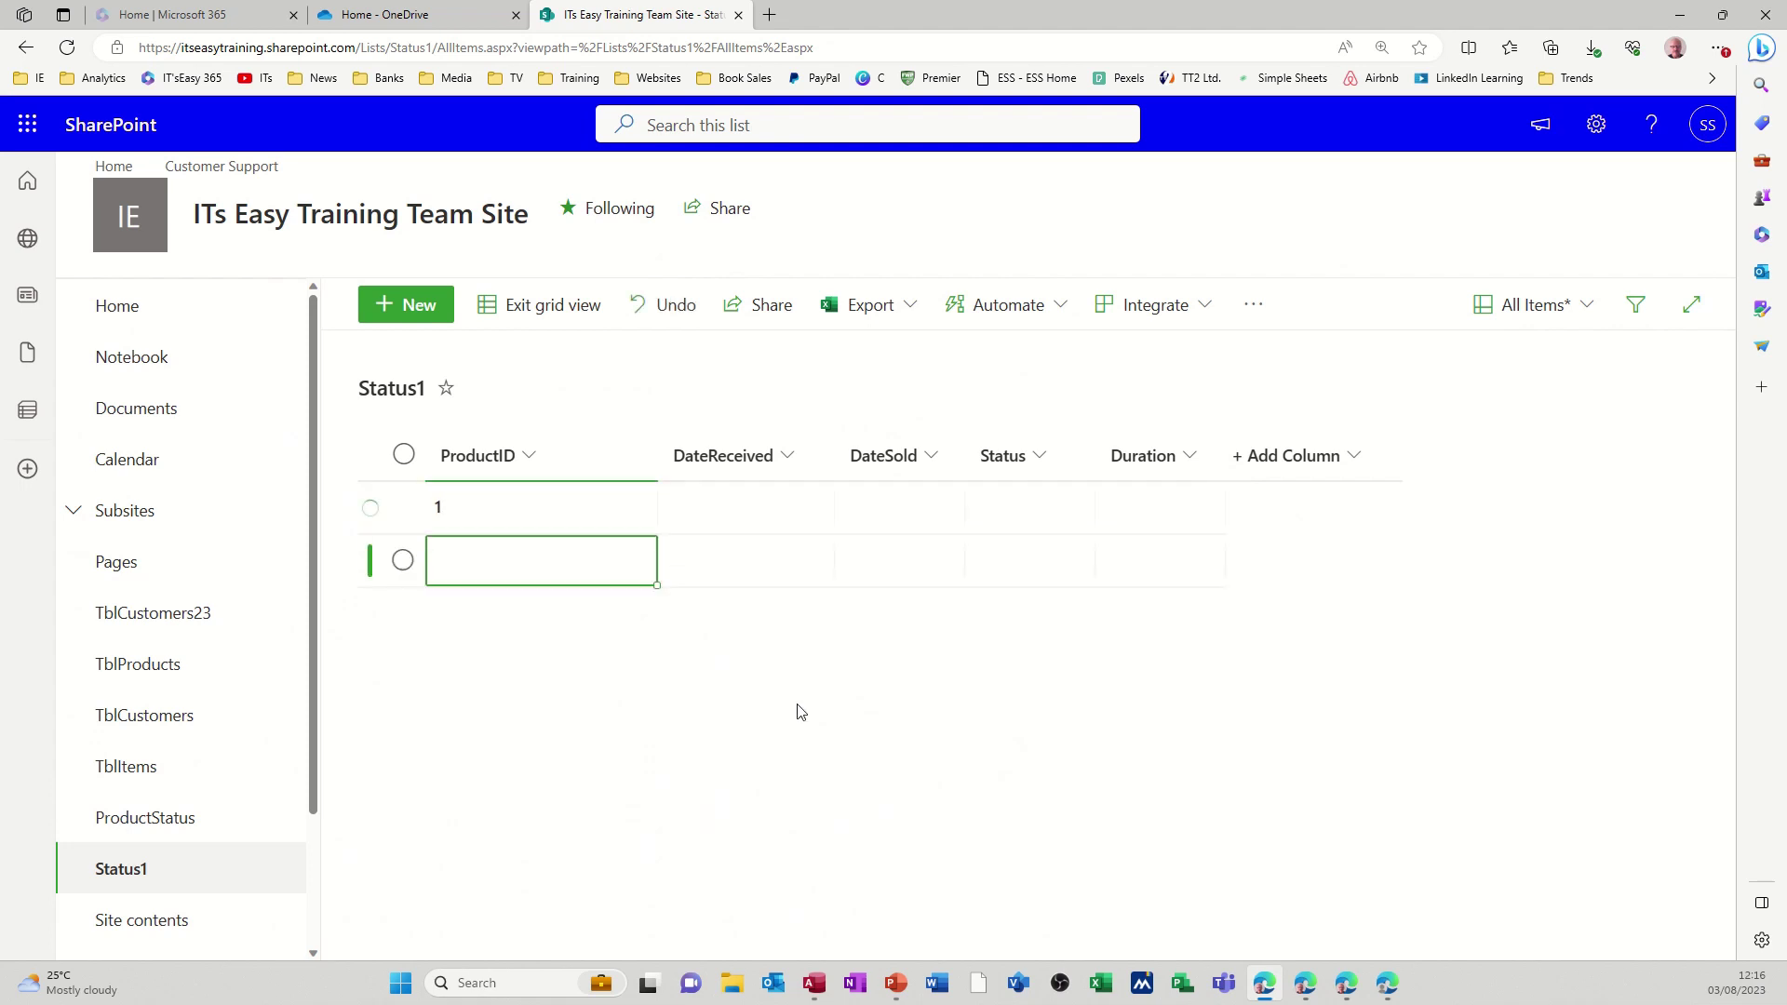
pyautogui.write('2')
pyautogui.press('Return')
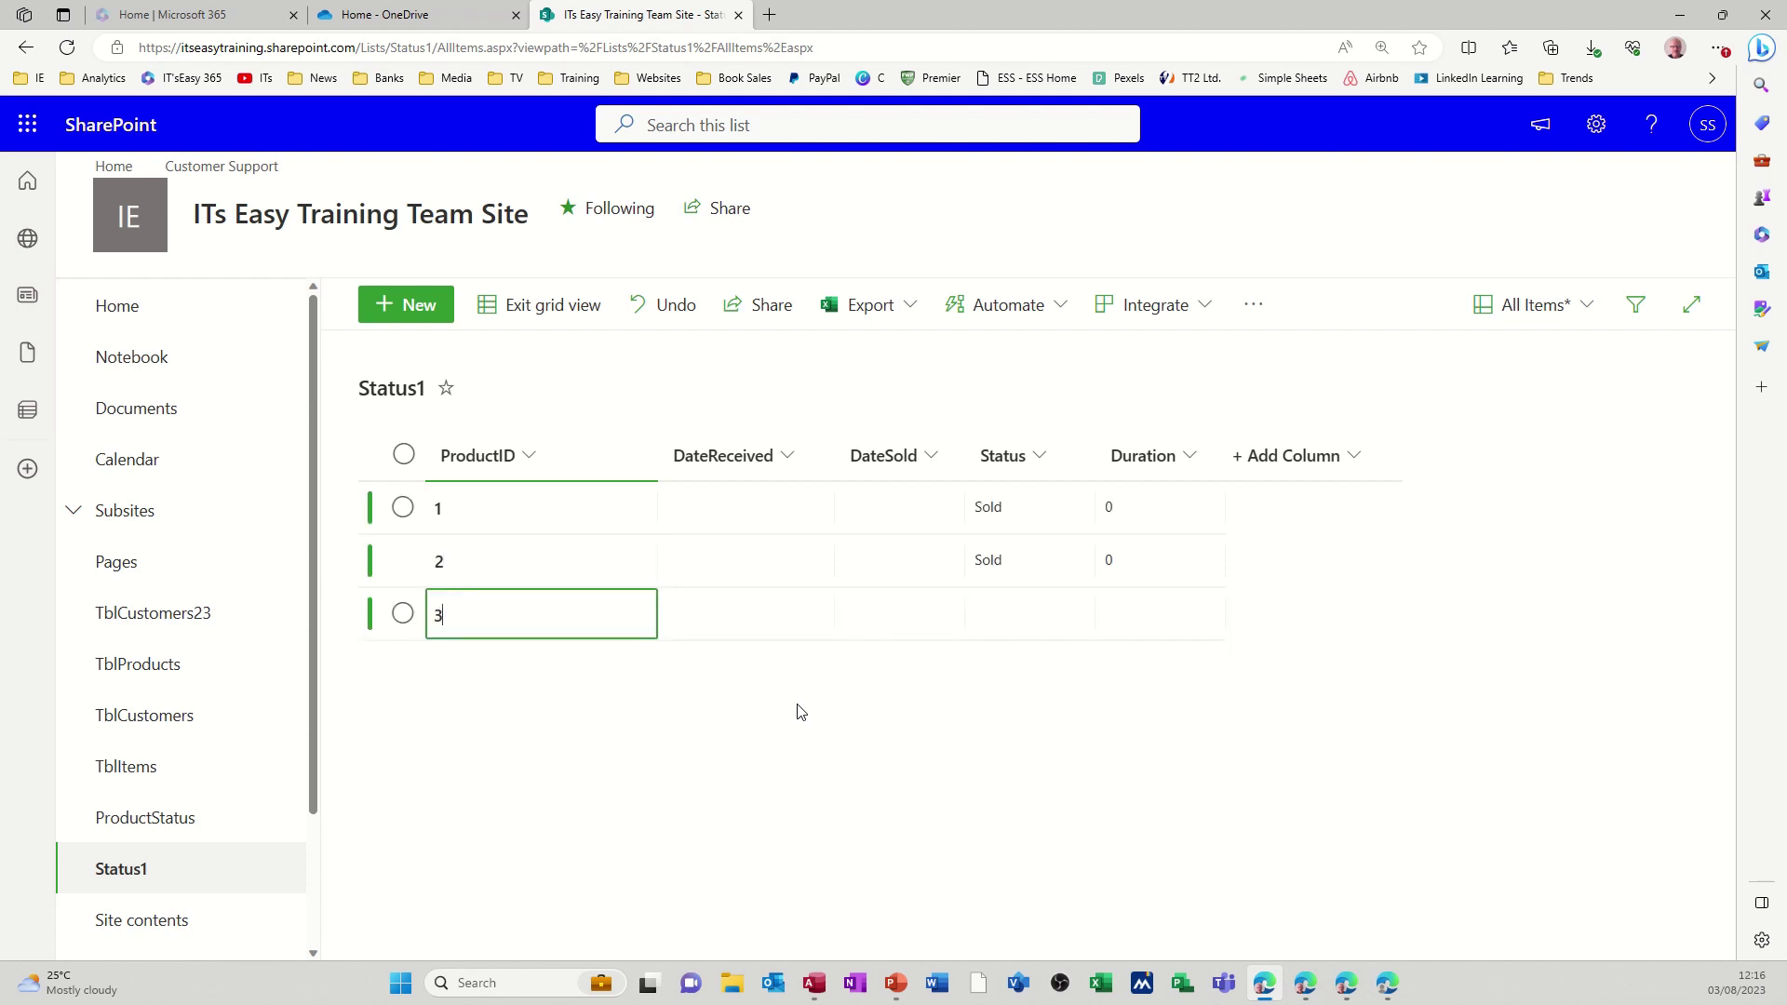
pyautogui.write('3')
pyautogui.press('Return')
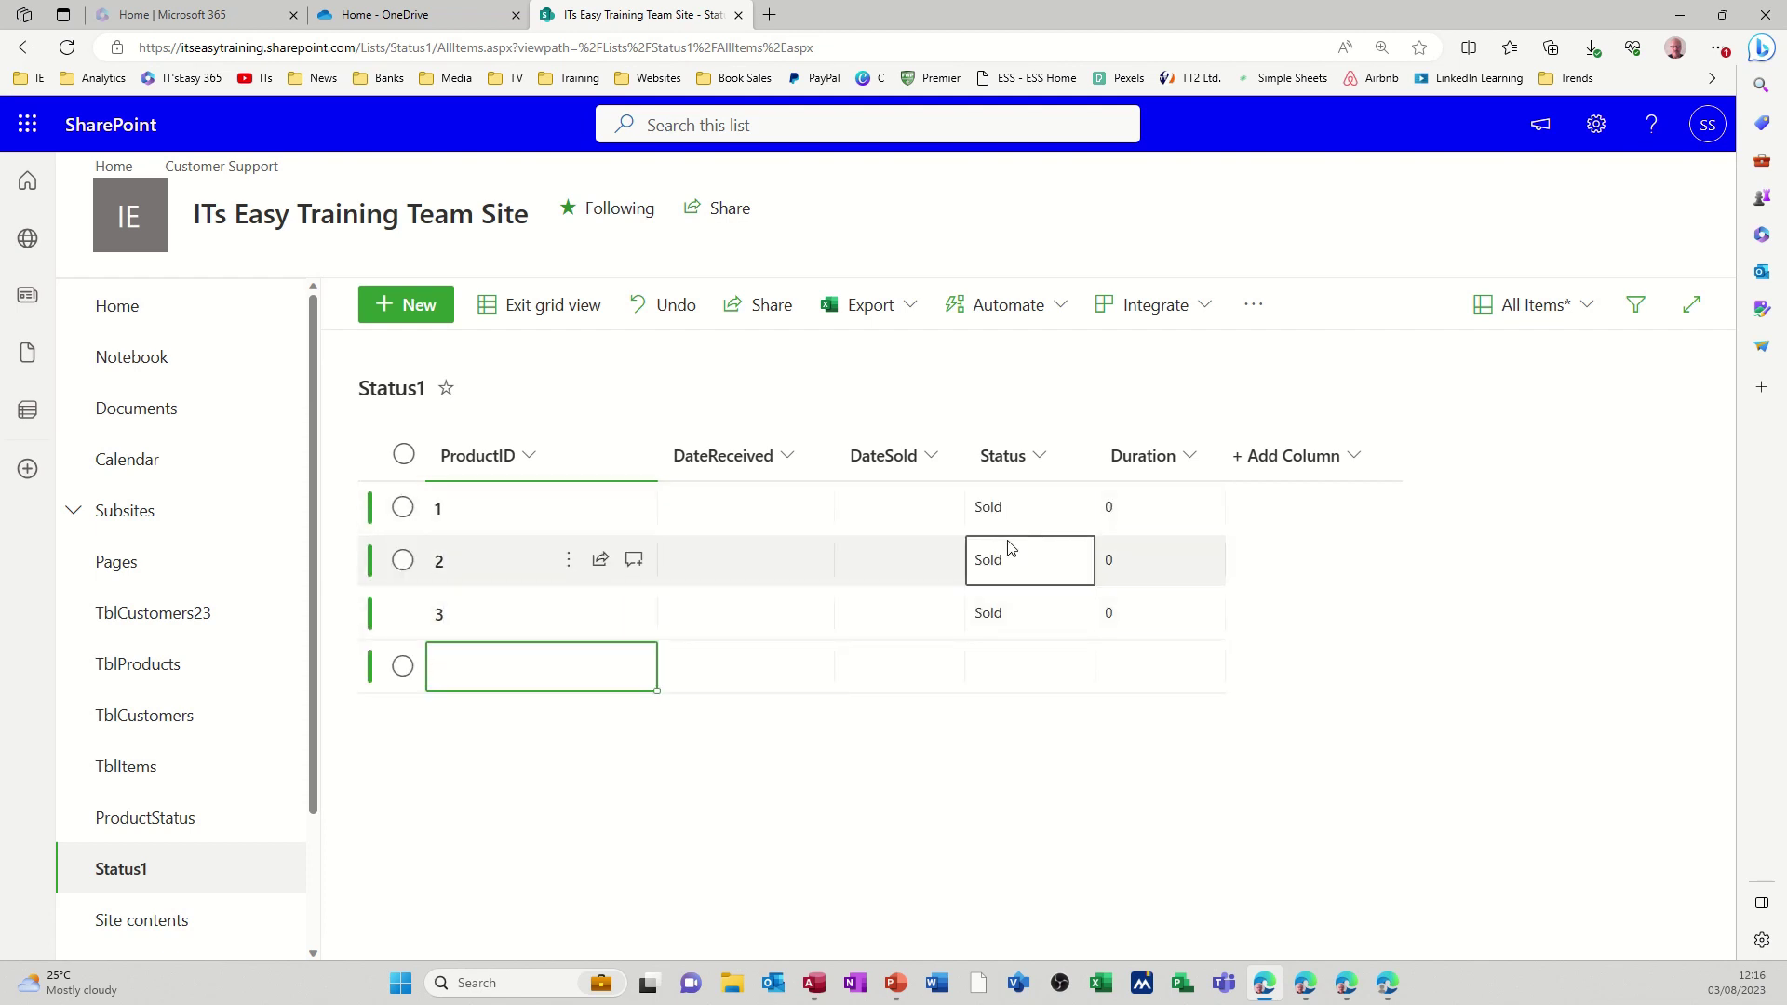
pyautogui.click(736, 517)
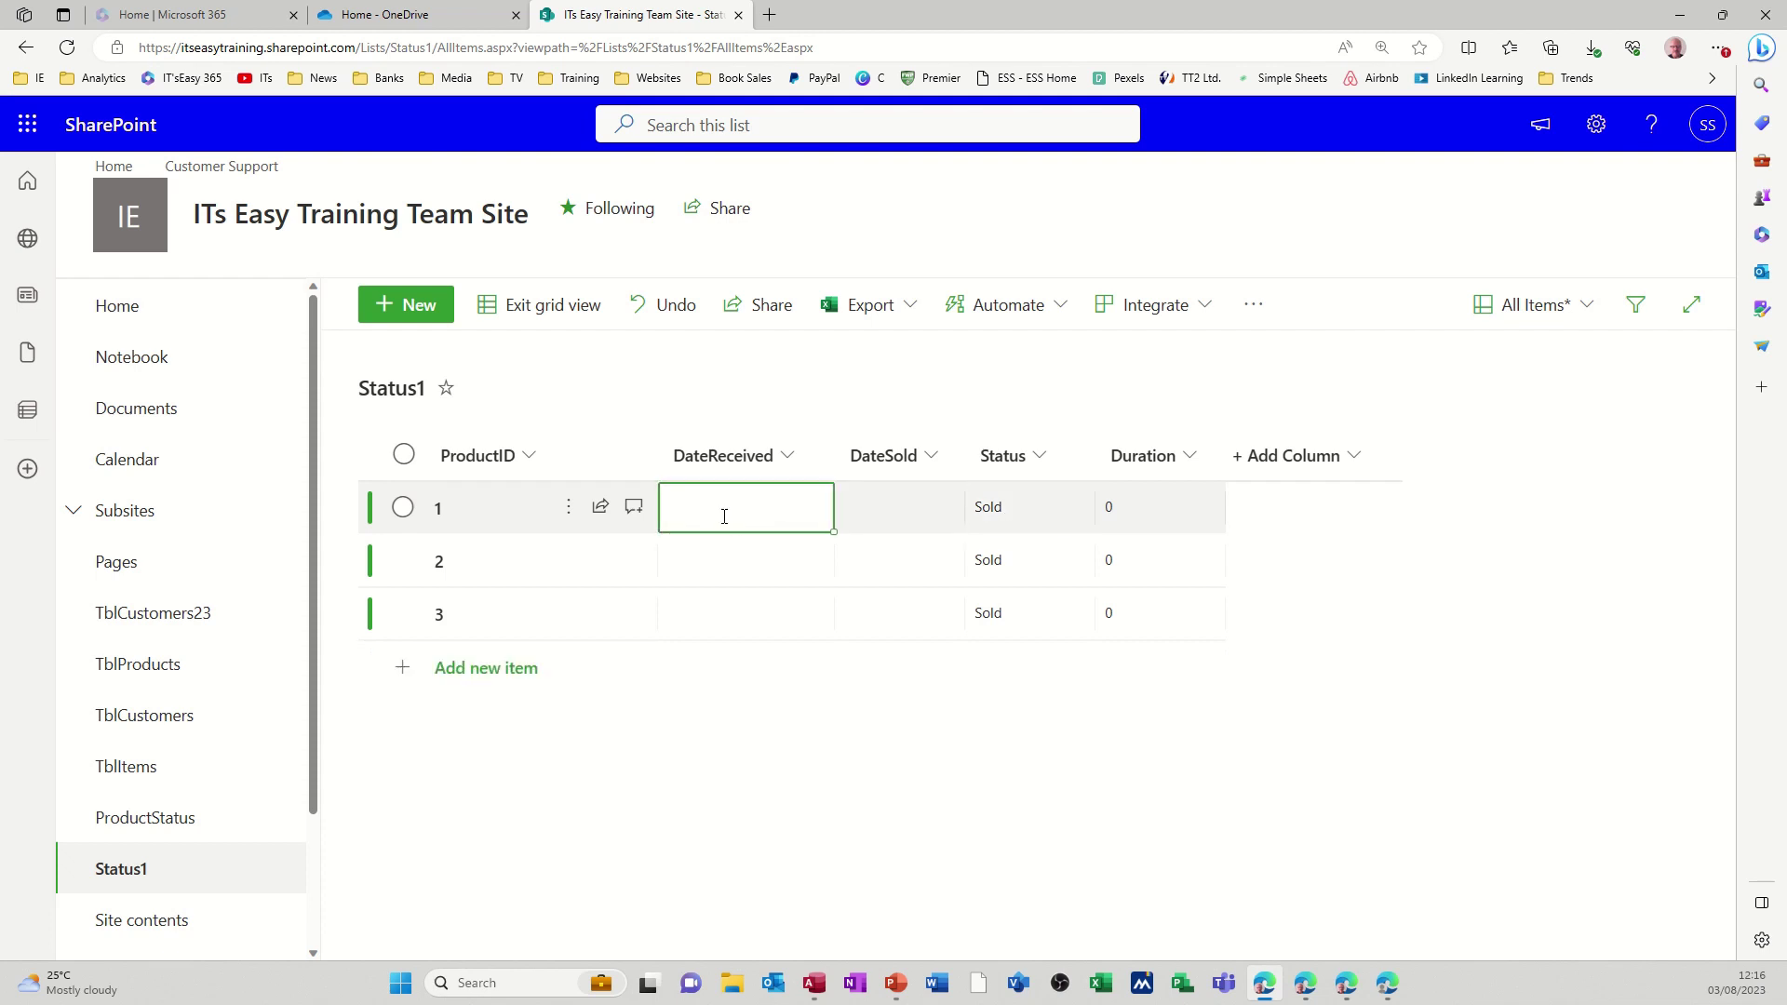
# Set item 1's DateReceived to 1 August 2023 and DateSold to 3 August 2023.
pyautogui.click(744, 506)
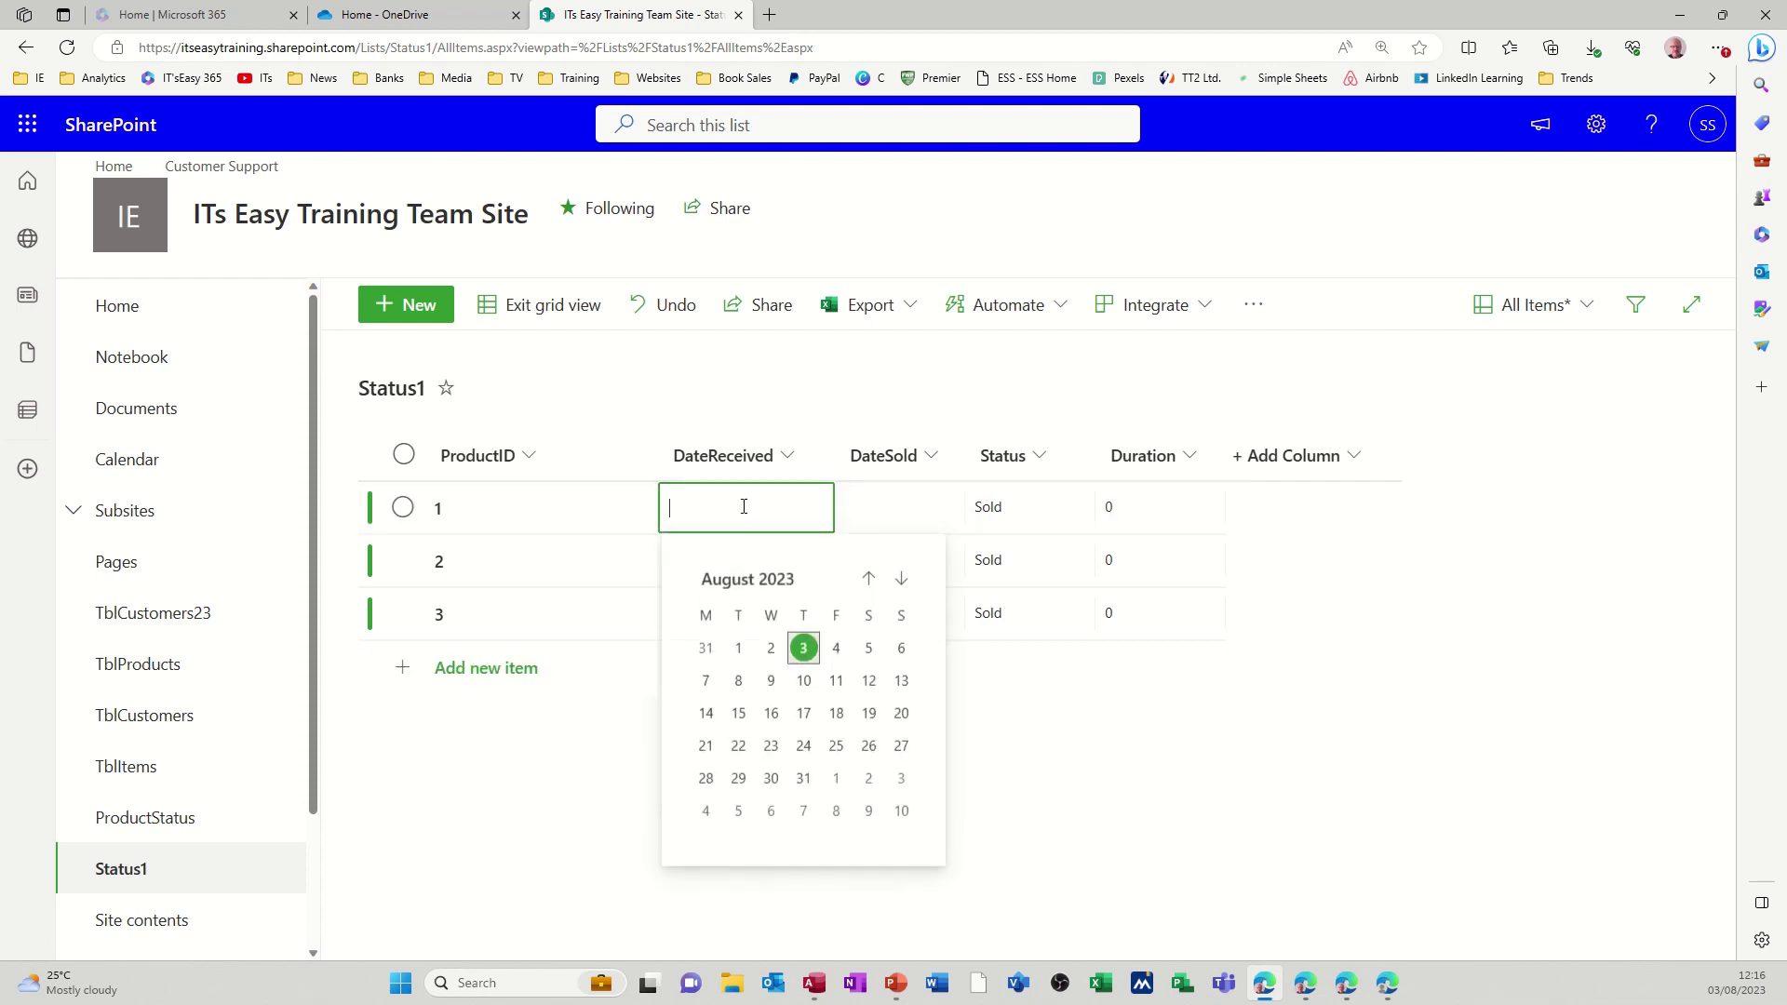
pyautogui.click(743, 654)
pyautogui.click(878, 508)
pyautogui.click(879, 508)
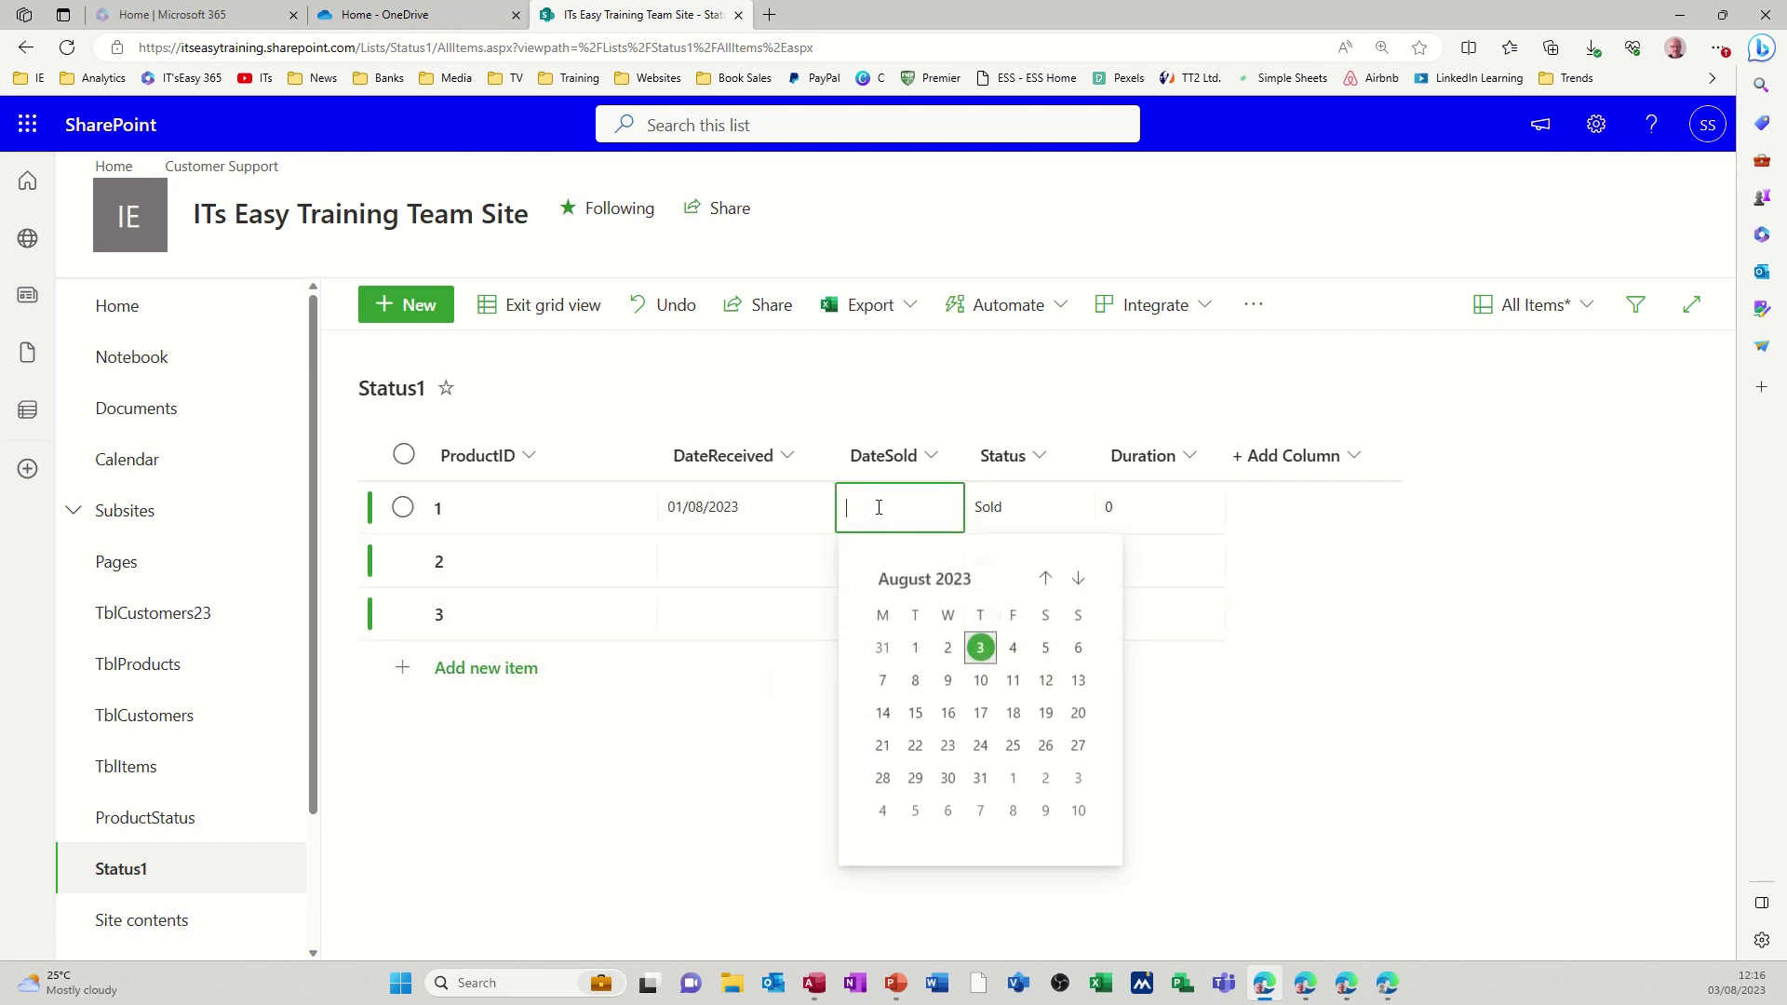
pyautogui.click(977, 646)
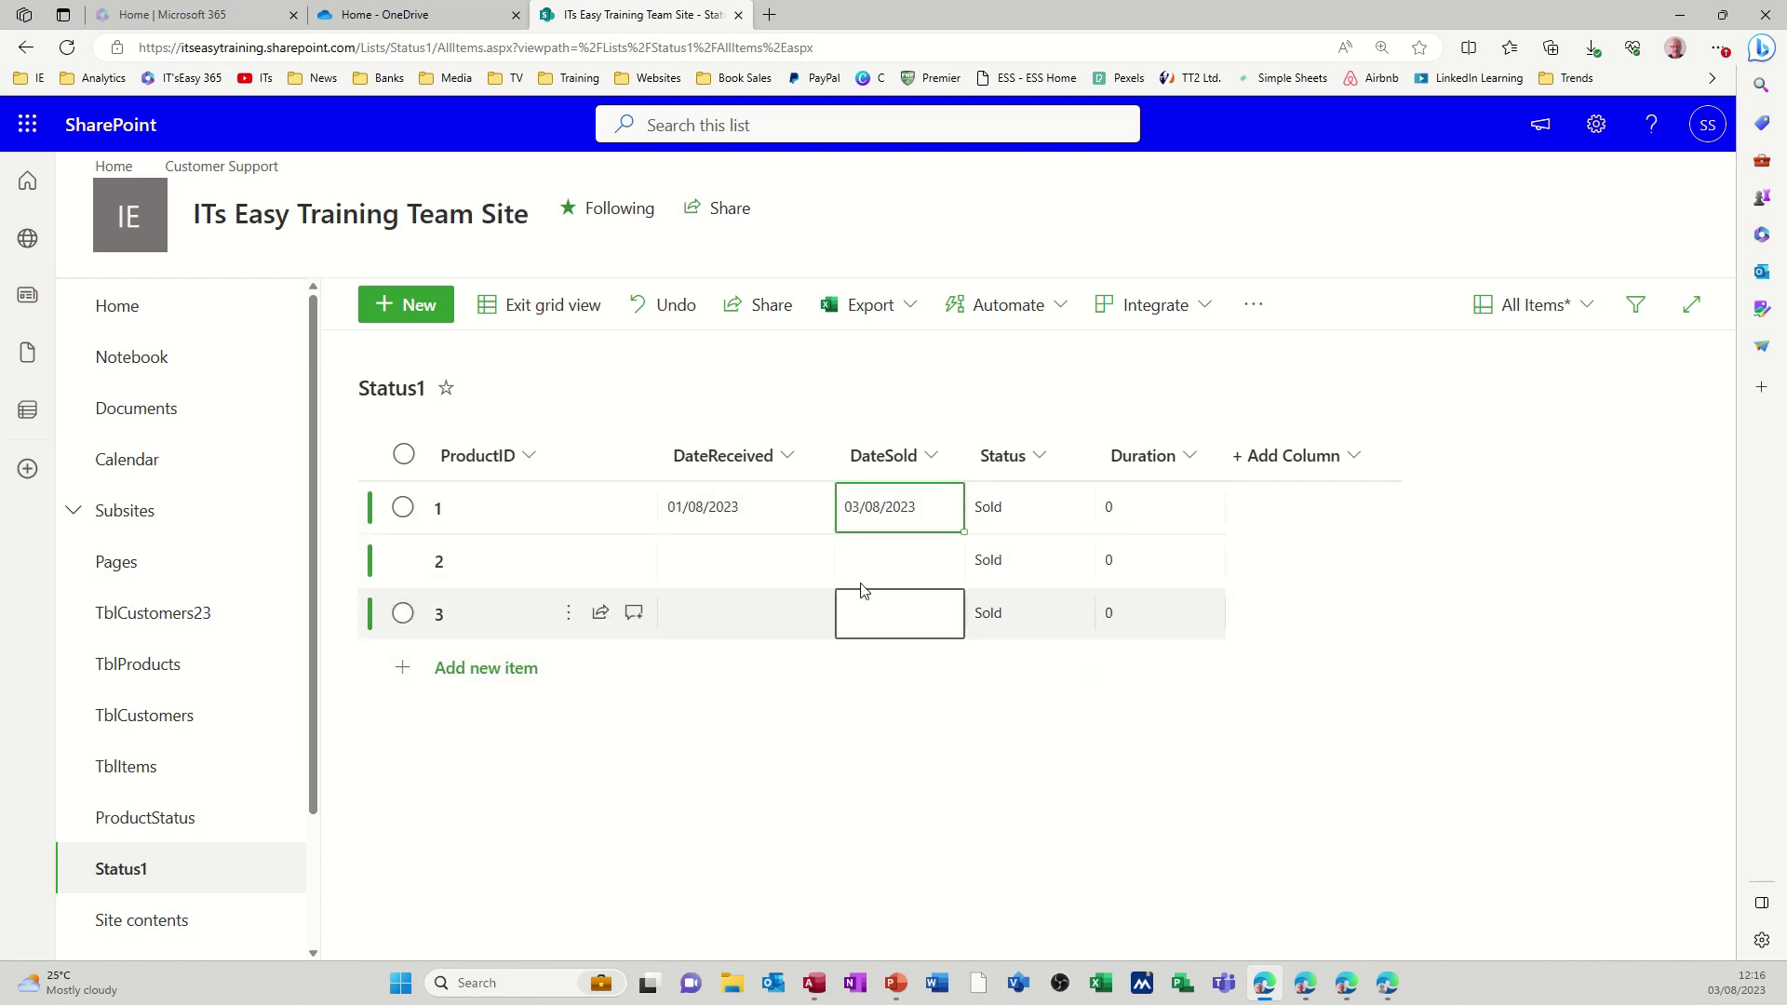
# Give item 2 a received date of 2 August 2023 and set its status to In Stock.
pyautogui.click(749, 556)
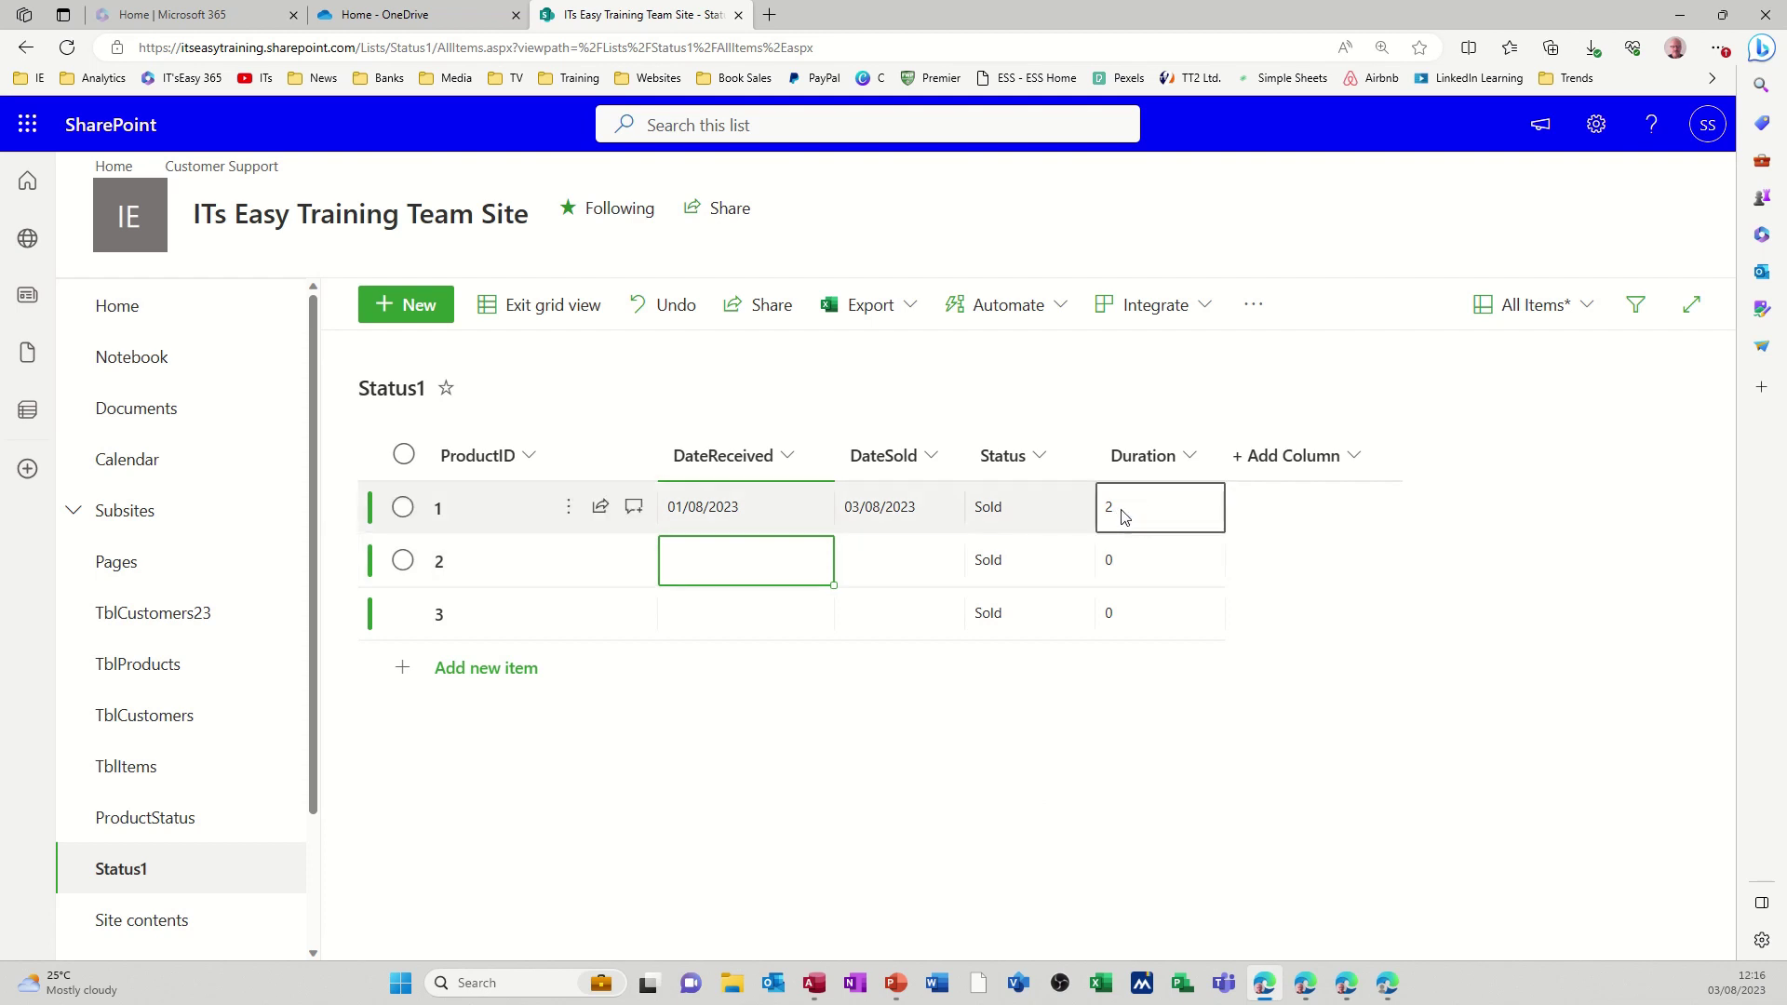
pyautogui.click(779, 565)
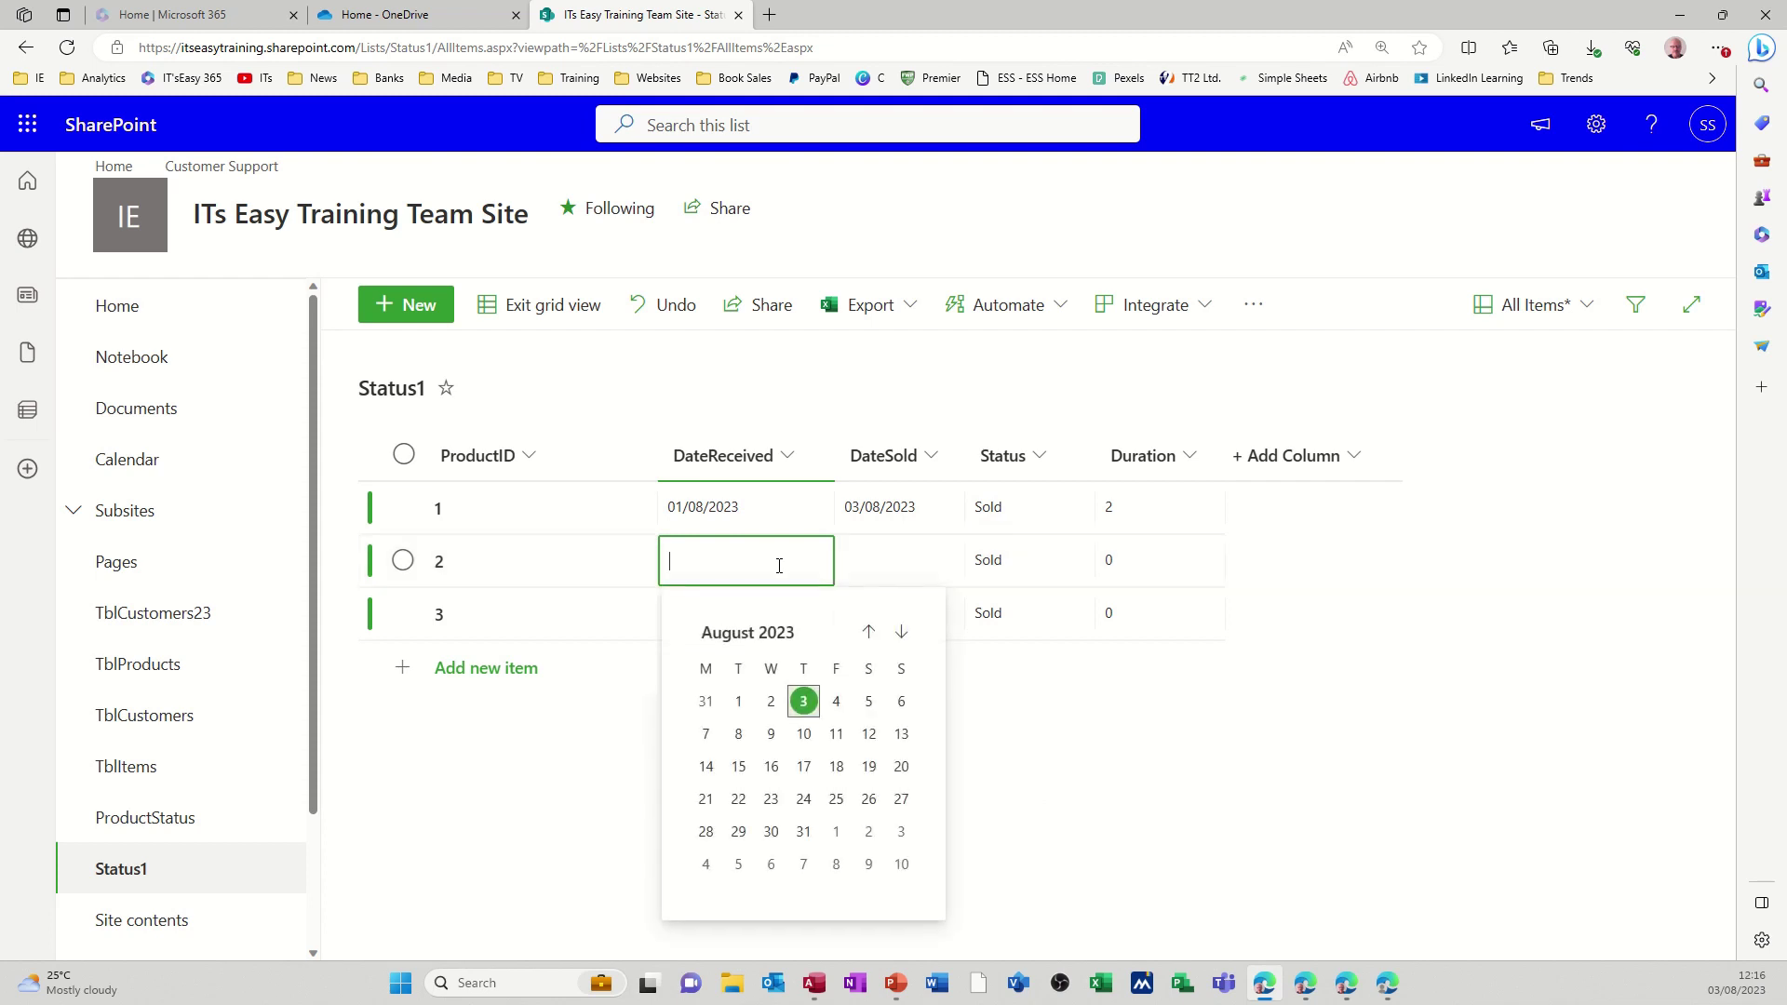
pyautogui.click(767, 705)
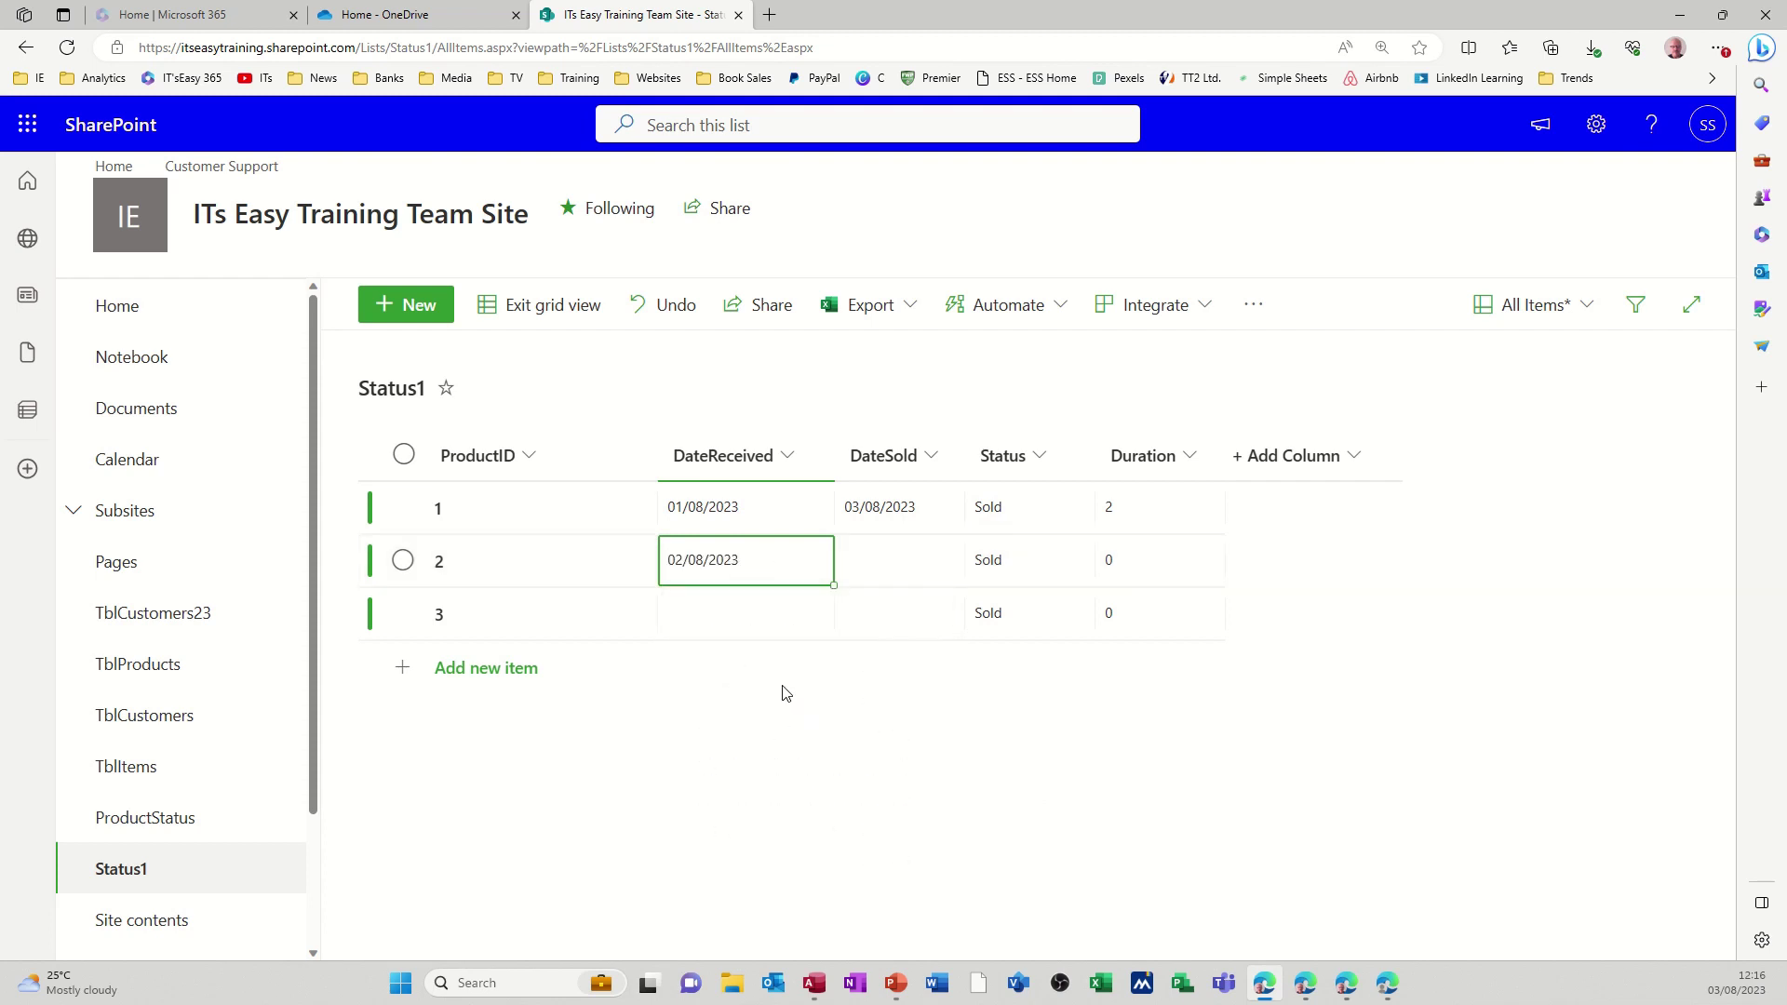
pyautogui.click(1009, 564)
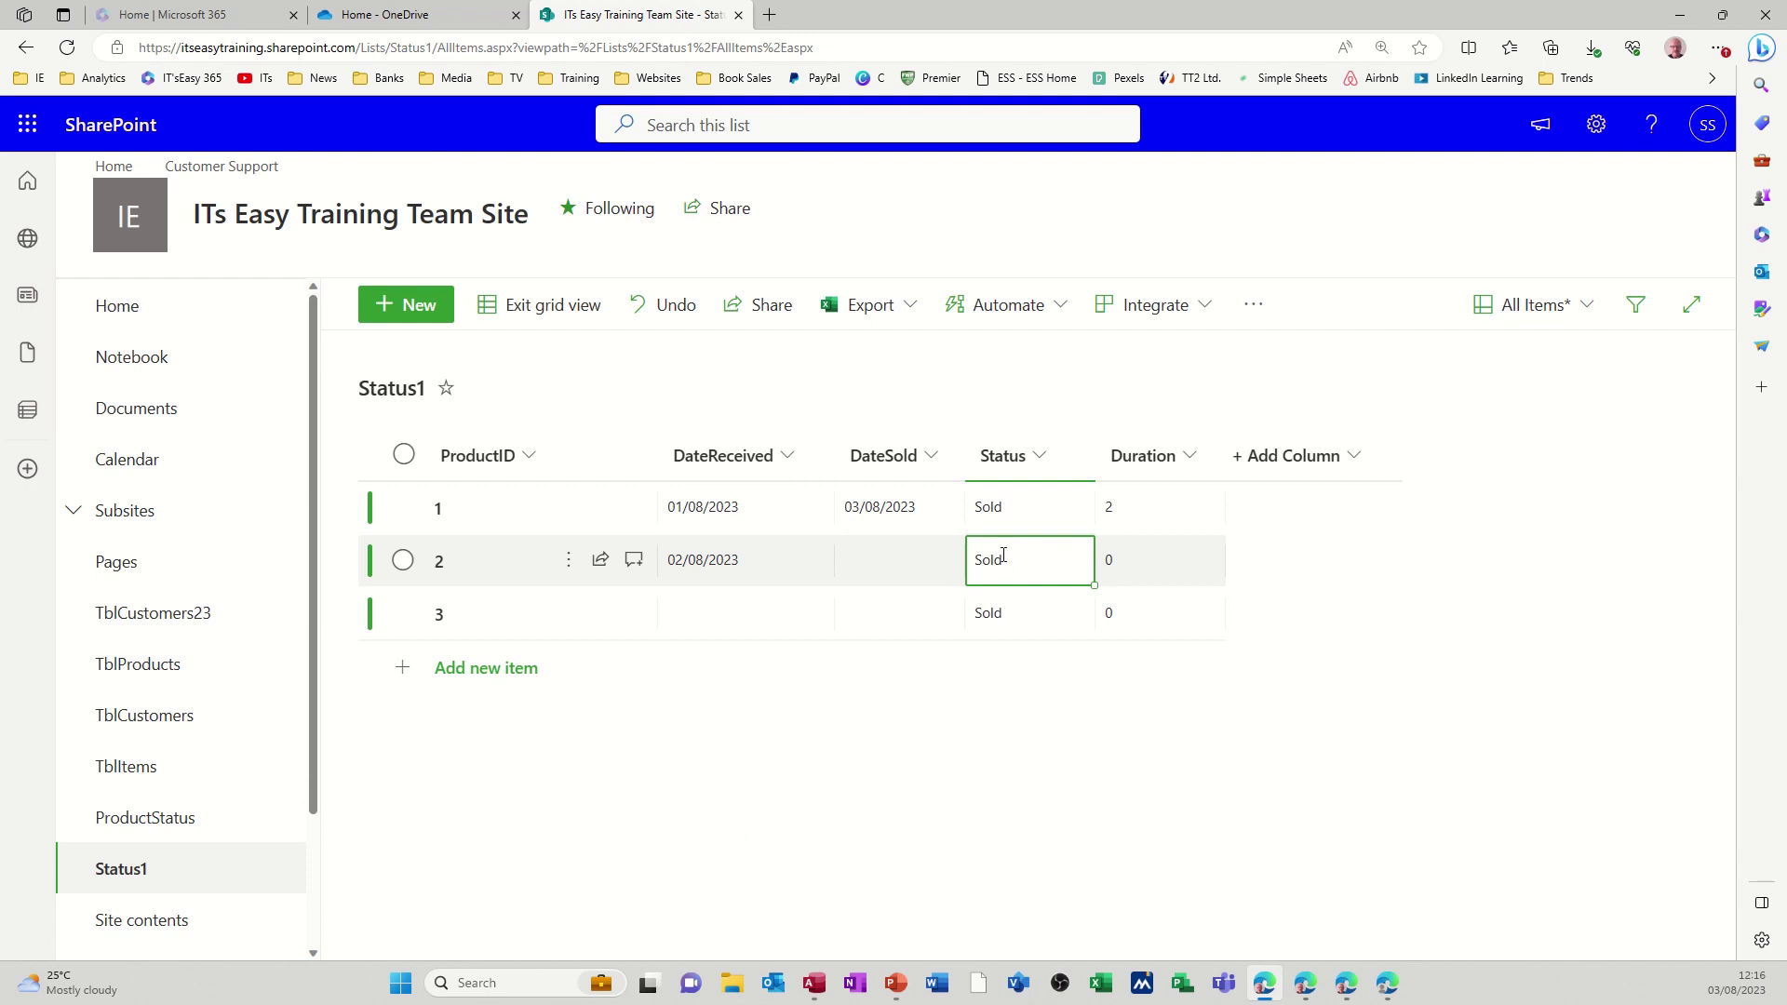
pyautogui.click(1037, 566)
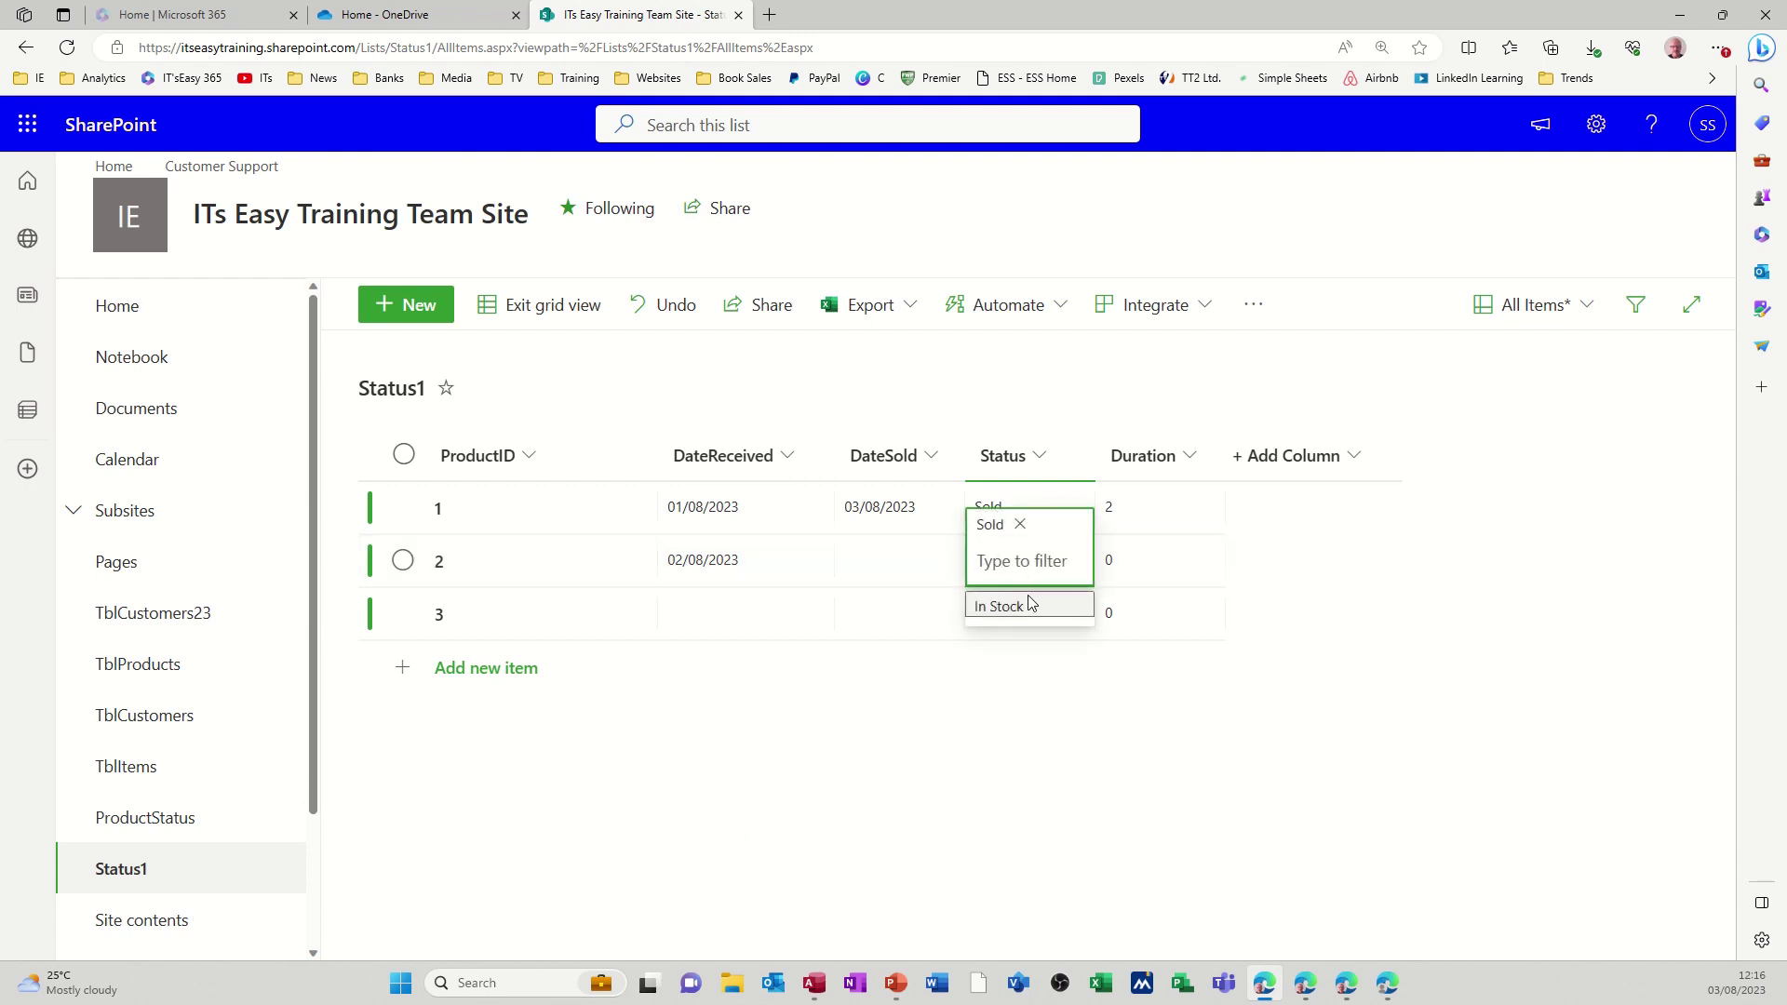
pyautogui.click(1004, 607)
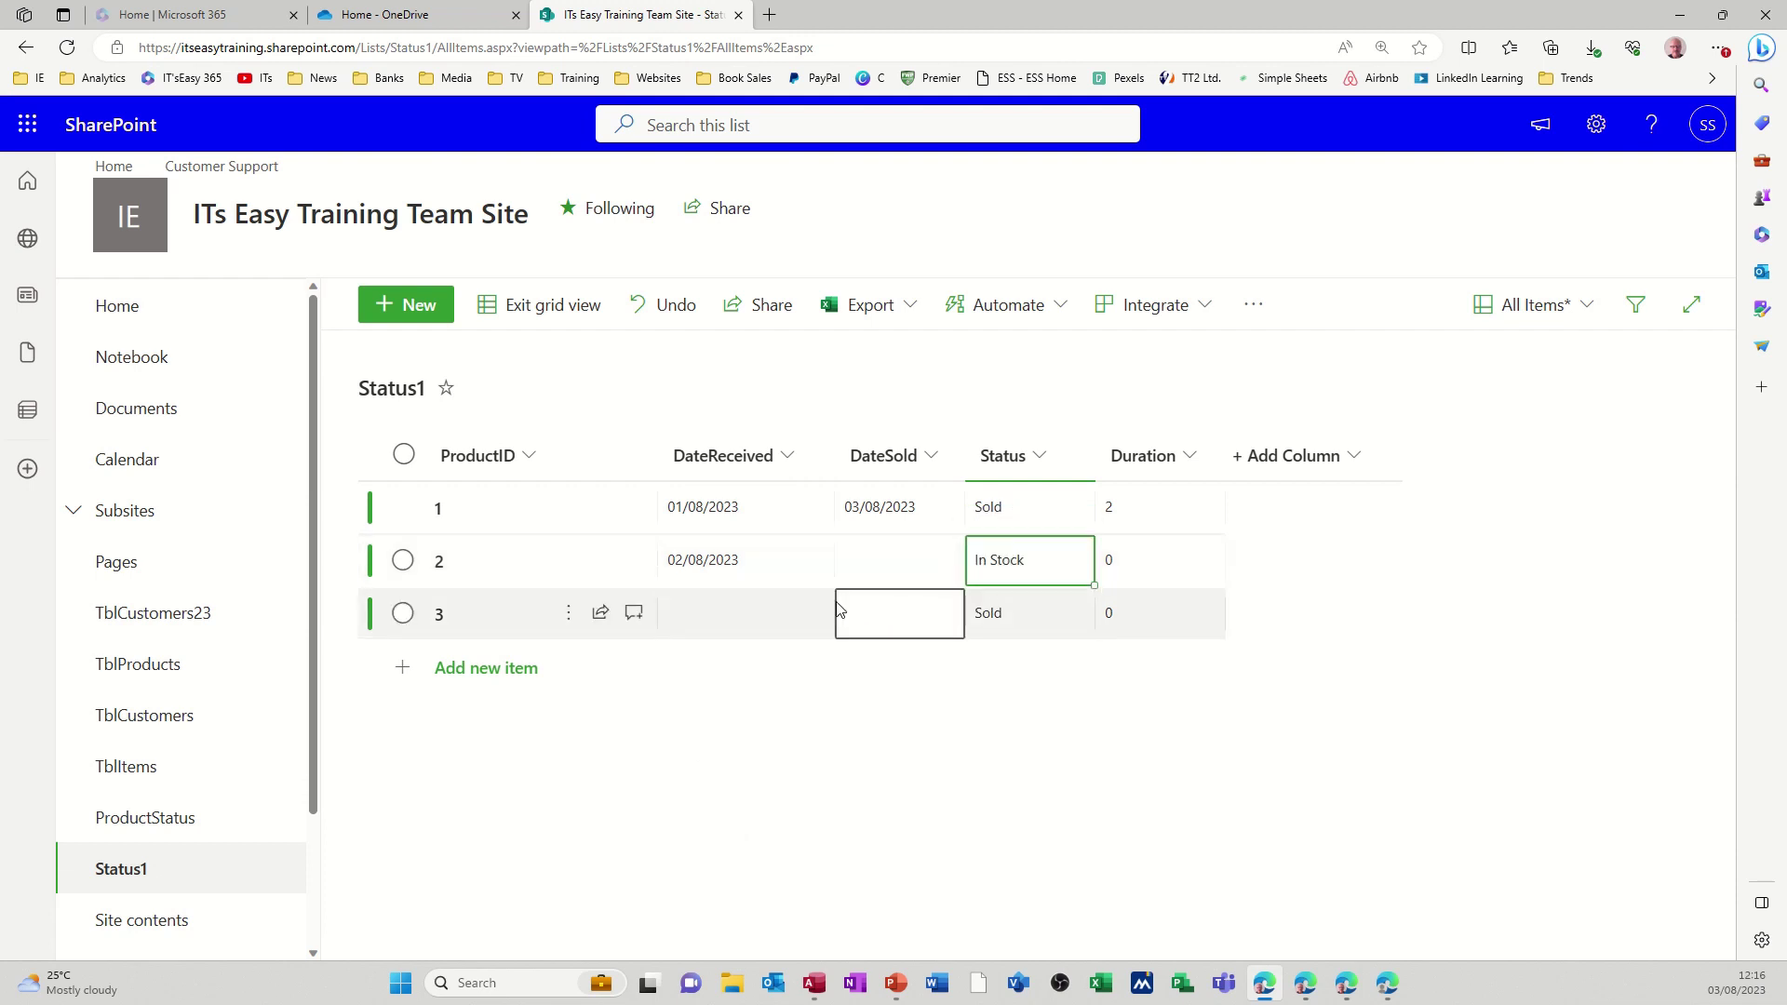
# Set item 3's received date to 31 July 2023 and sold date to 3 August 2023.
pyautogui.click(774, 614)
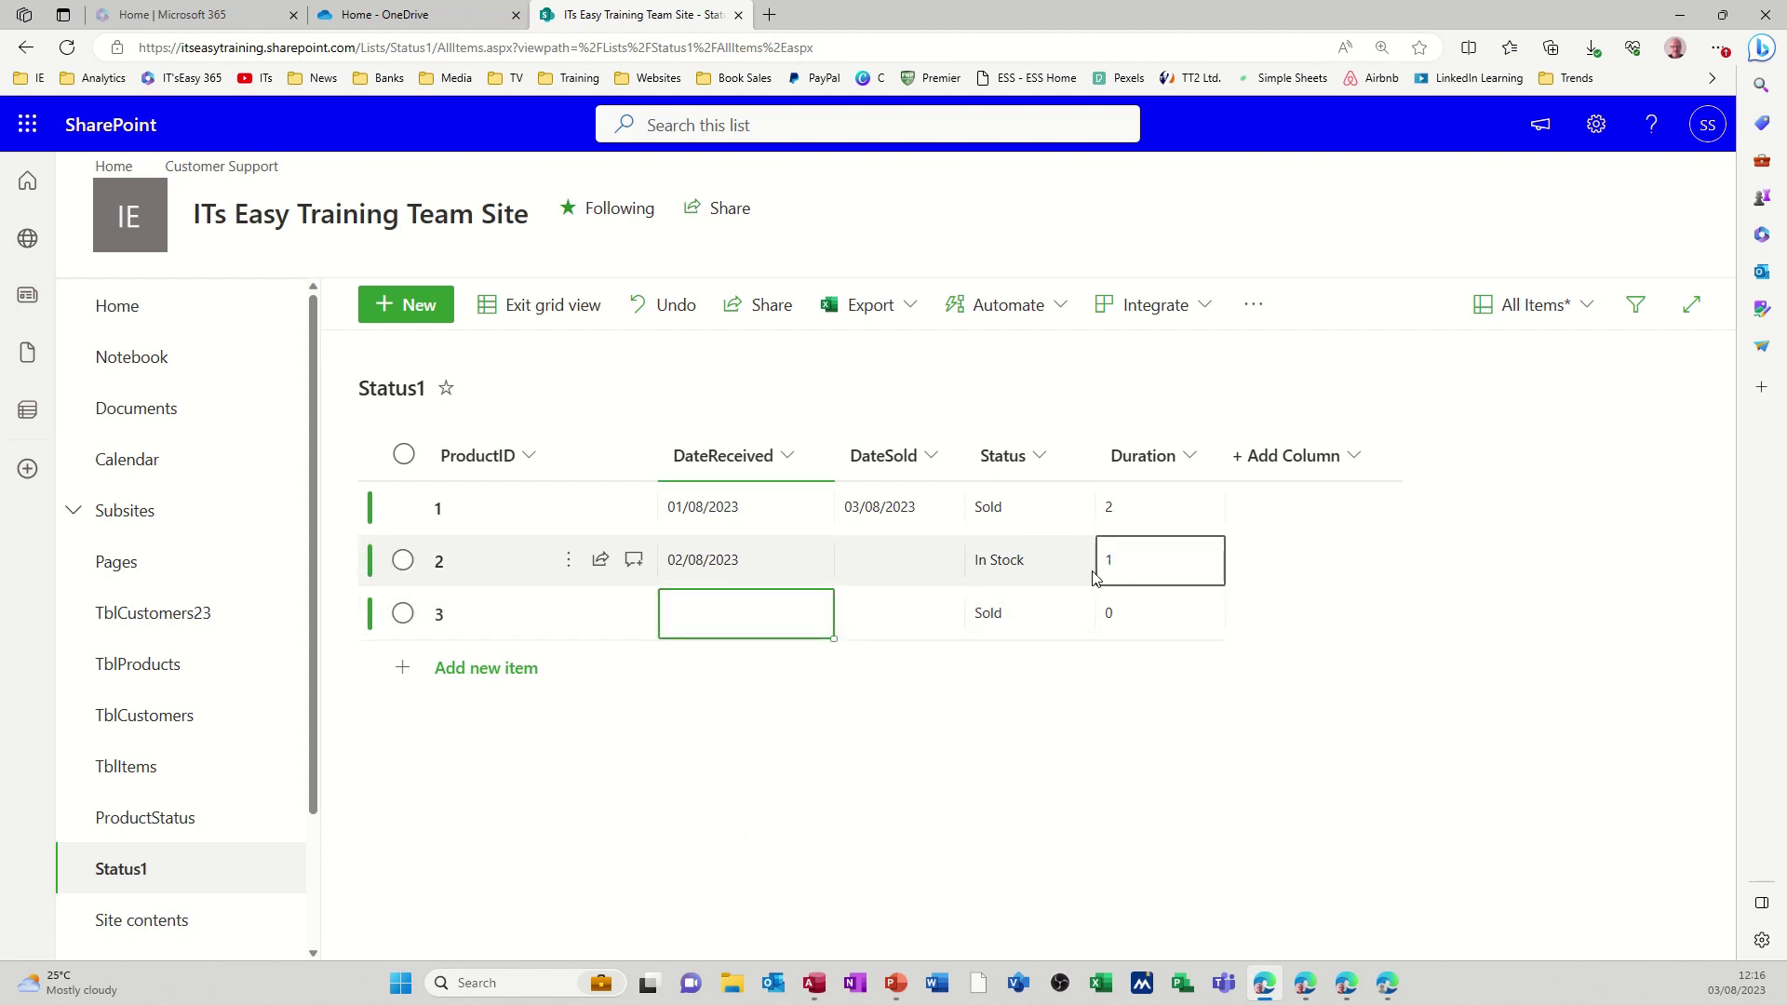
pyautogui.click(751, 616)
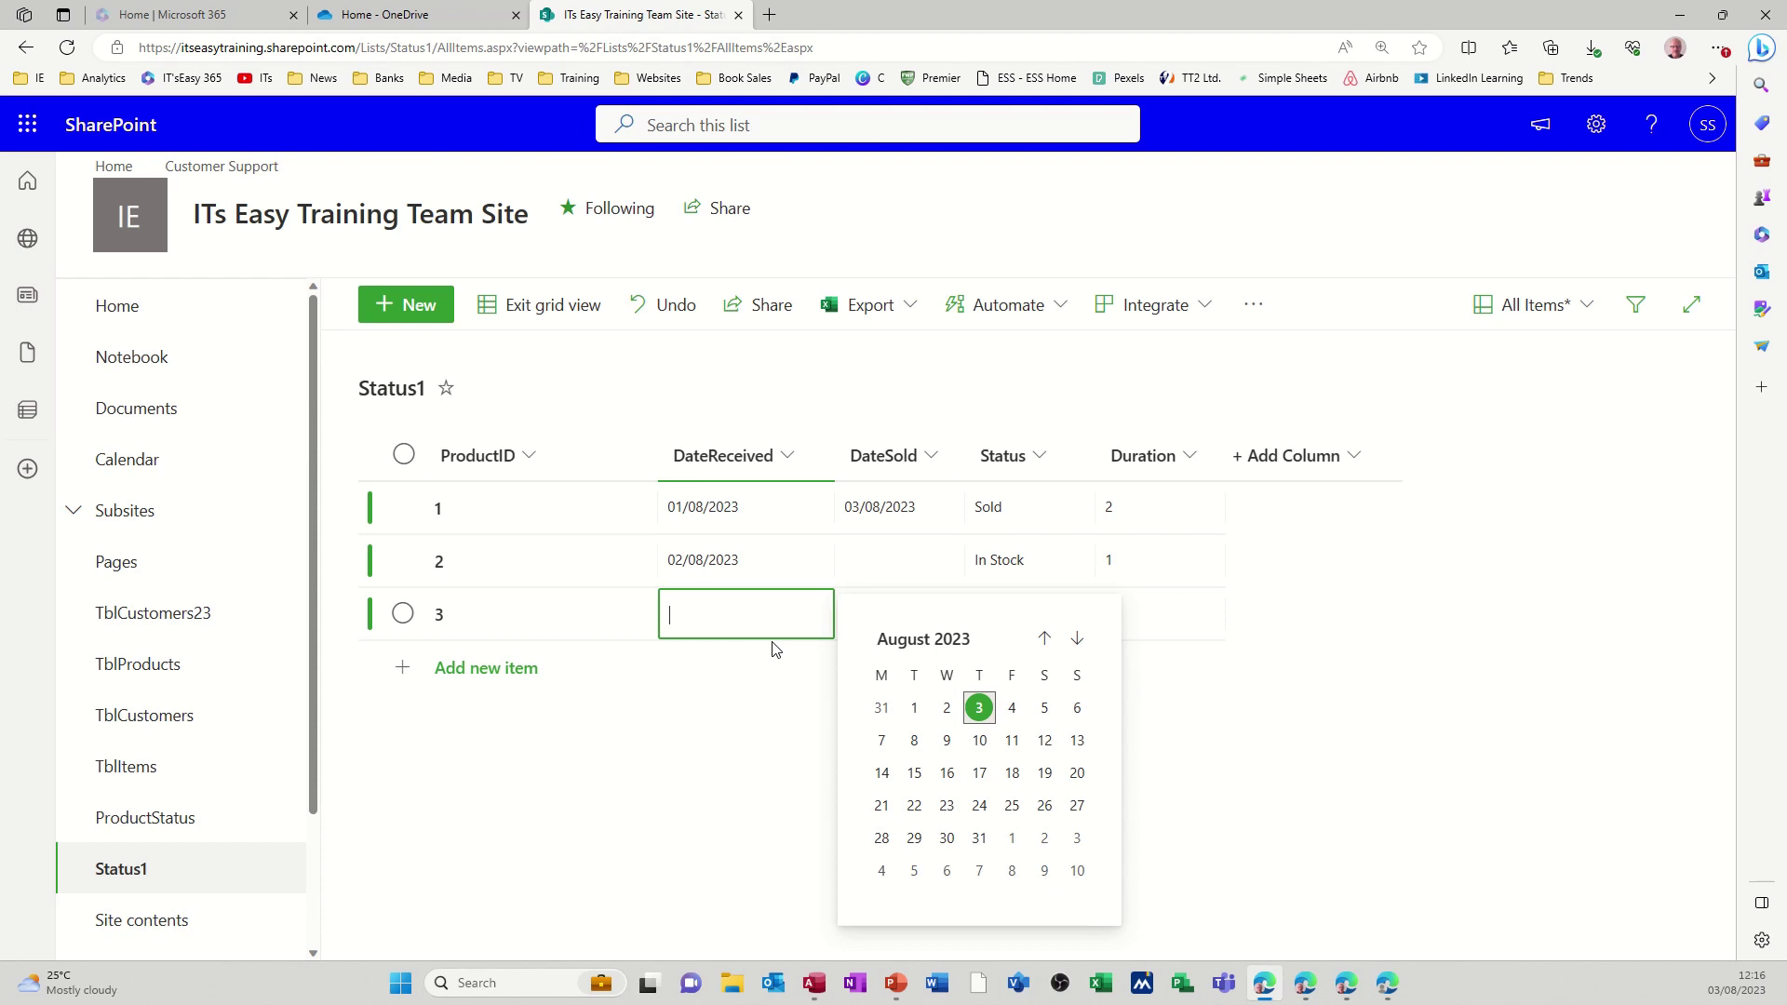
pyautogui.click(884, 708)
pyautogui.click(895, 619)
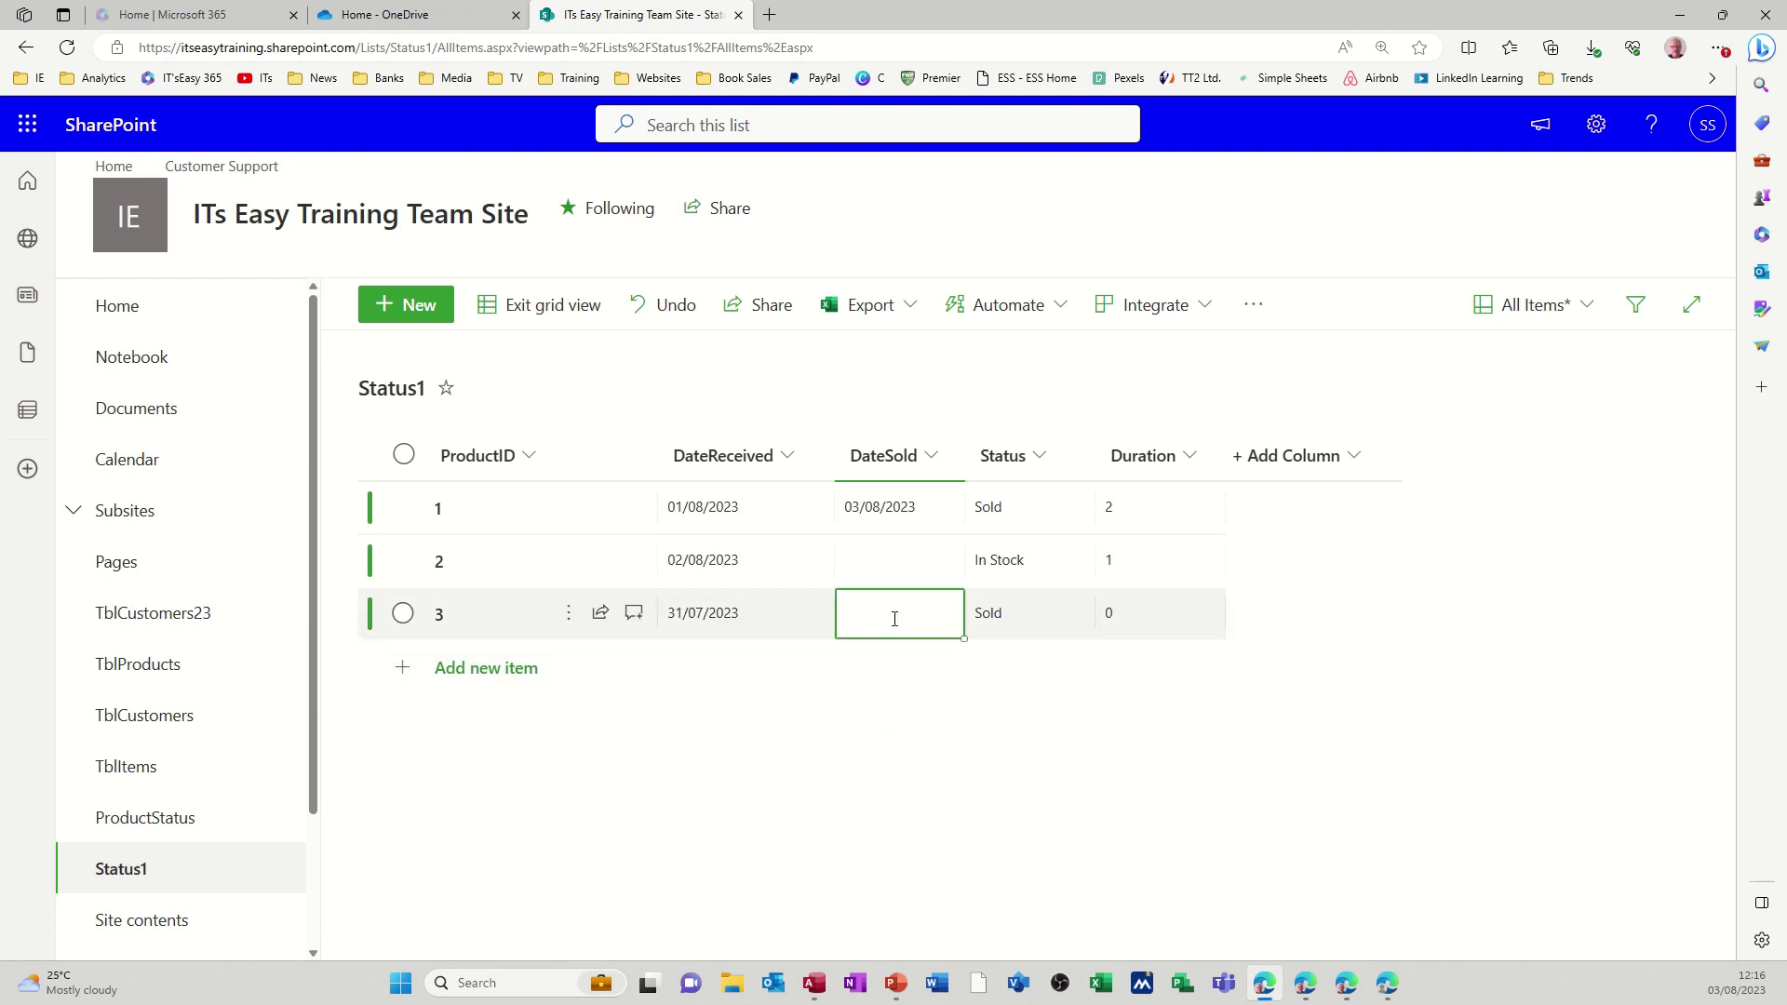
pyautogui.click(894, 619)
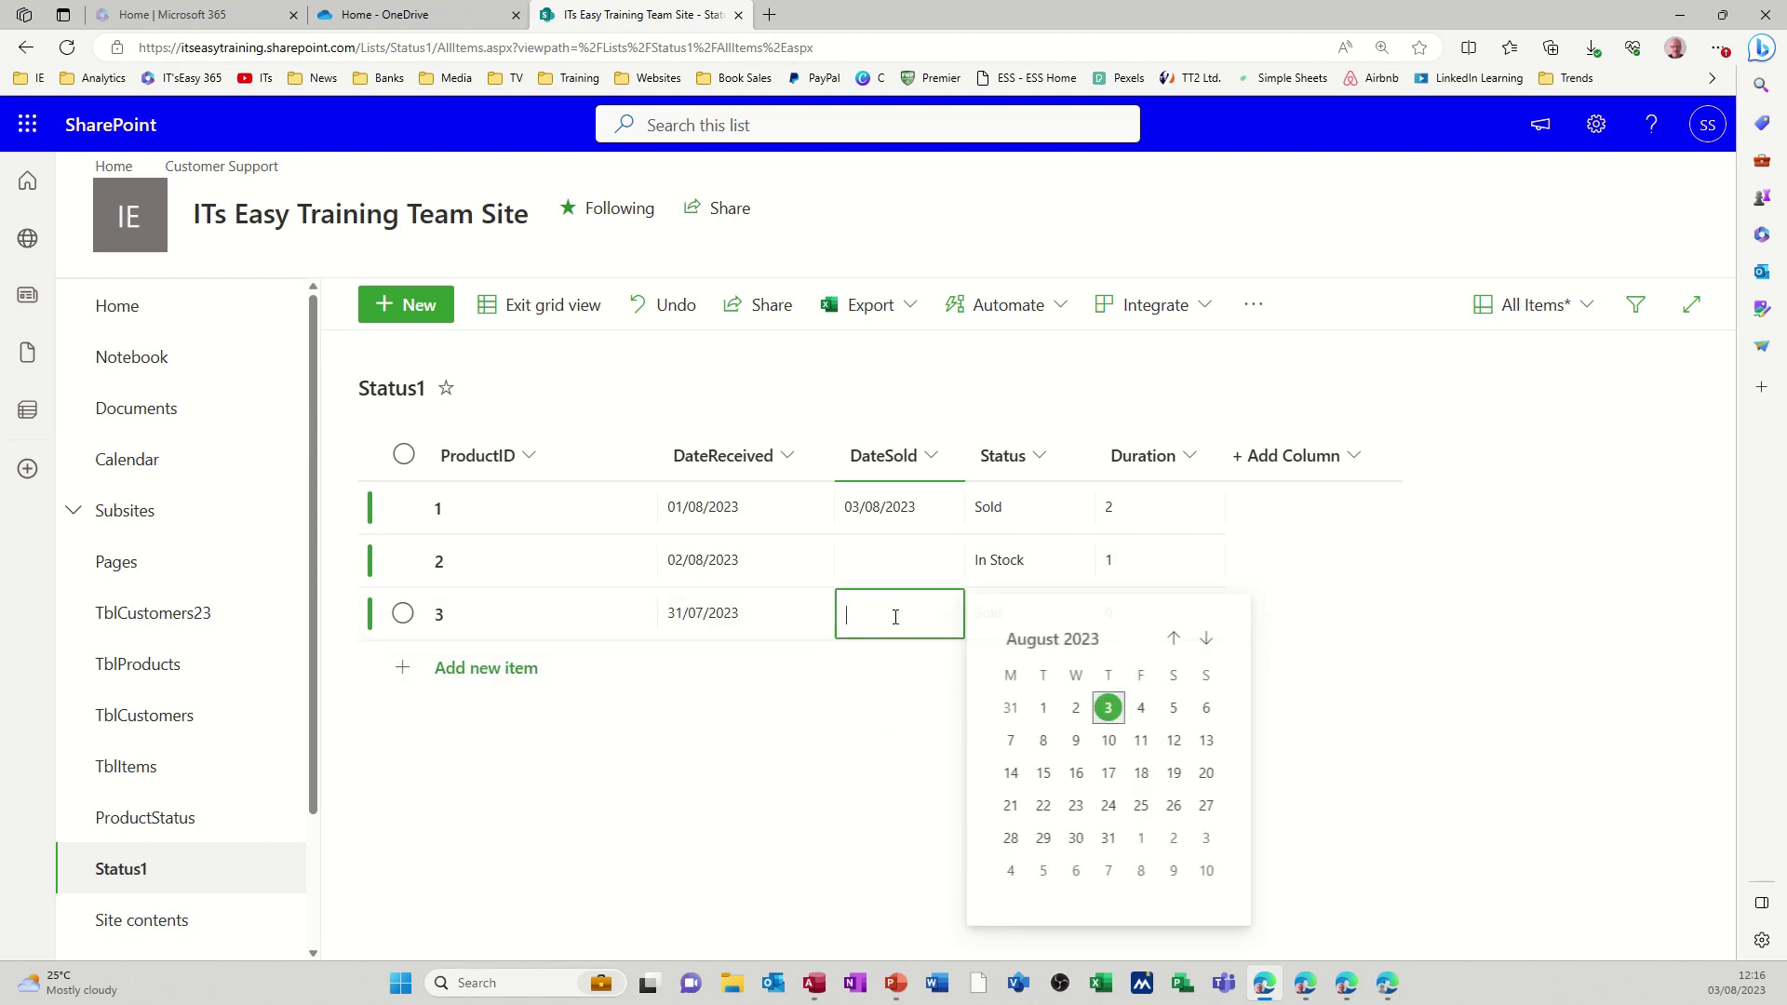
pyautogui.click(1106, 709)
pyautogui.click(801, 668)
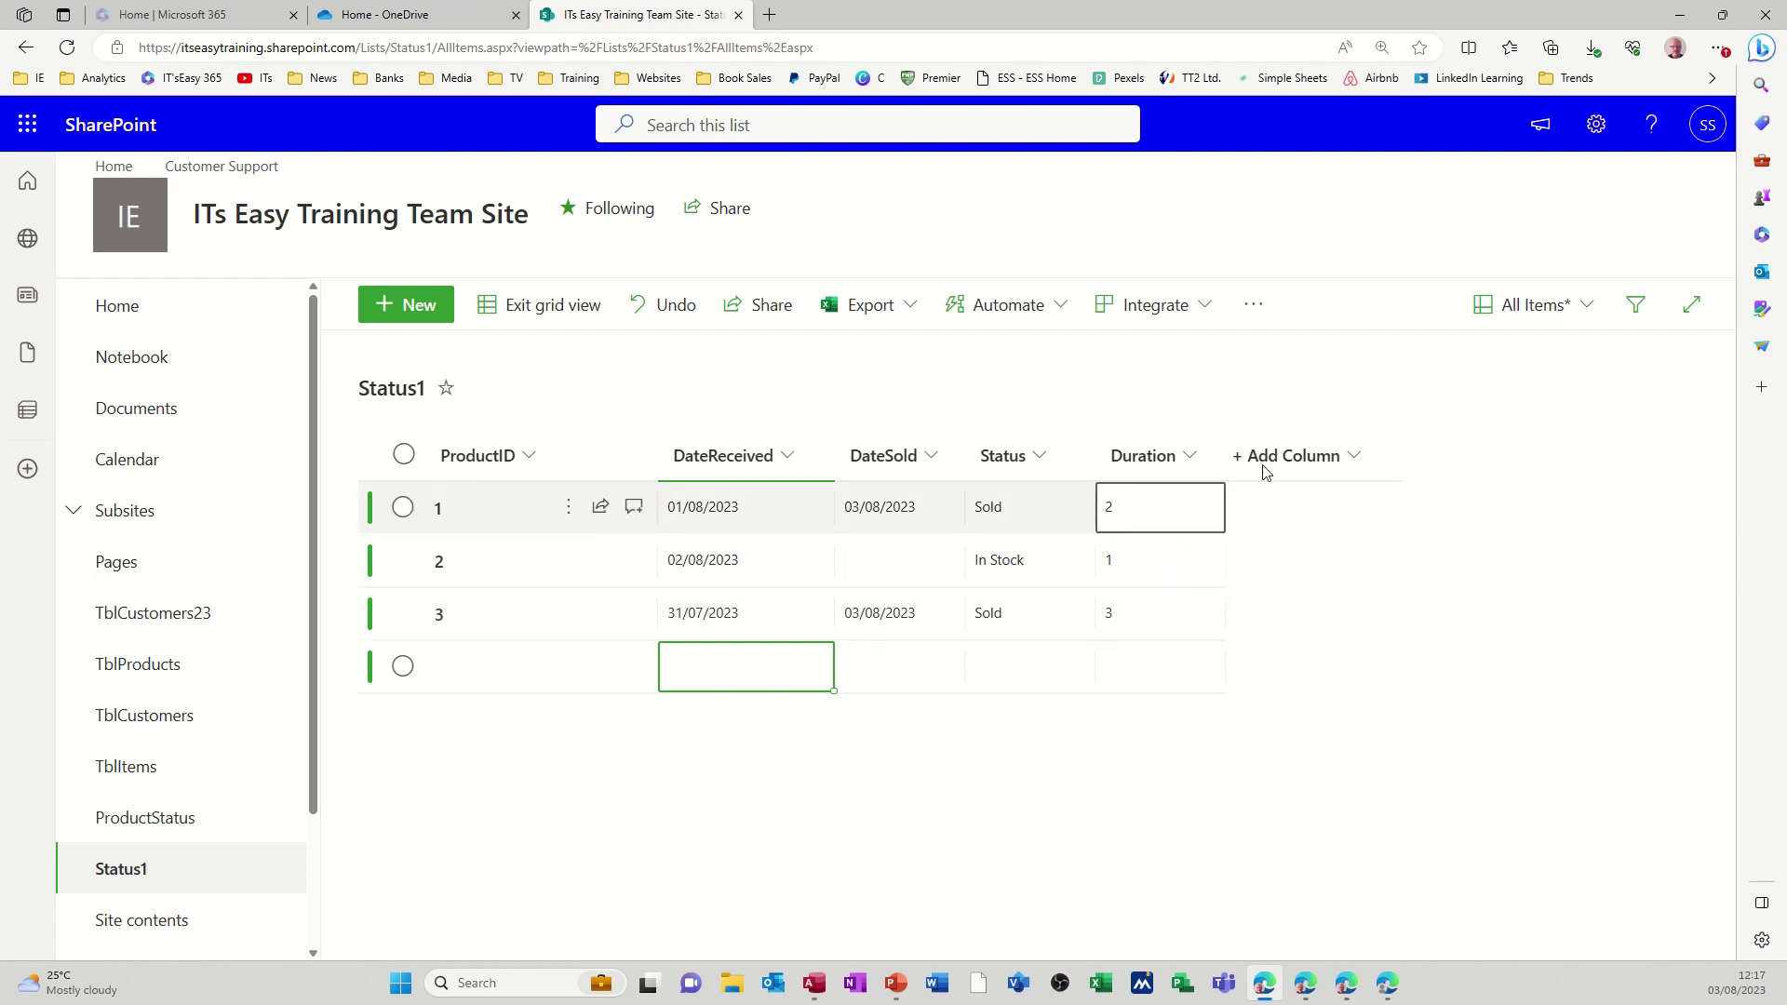
# Go to the Status1 list settings from the gear menu and choose Create view.
pyautogui.click(1598, 128)
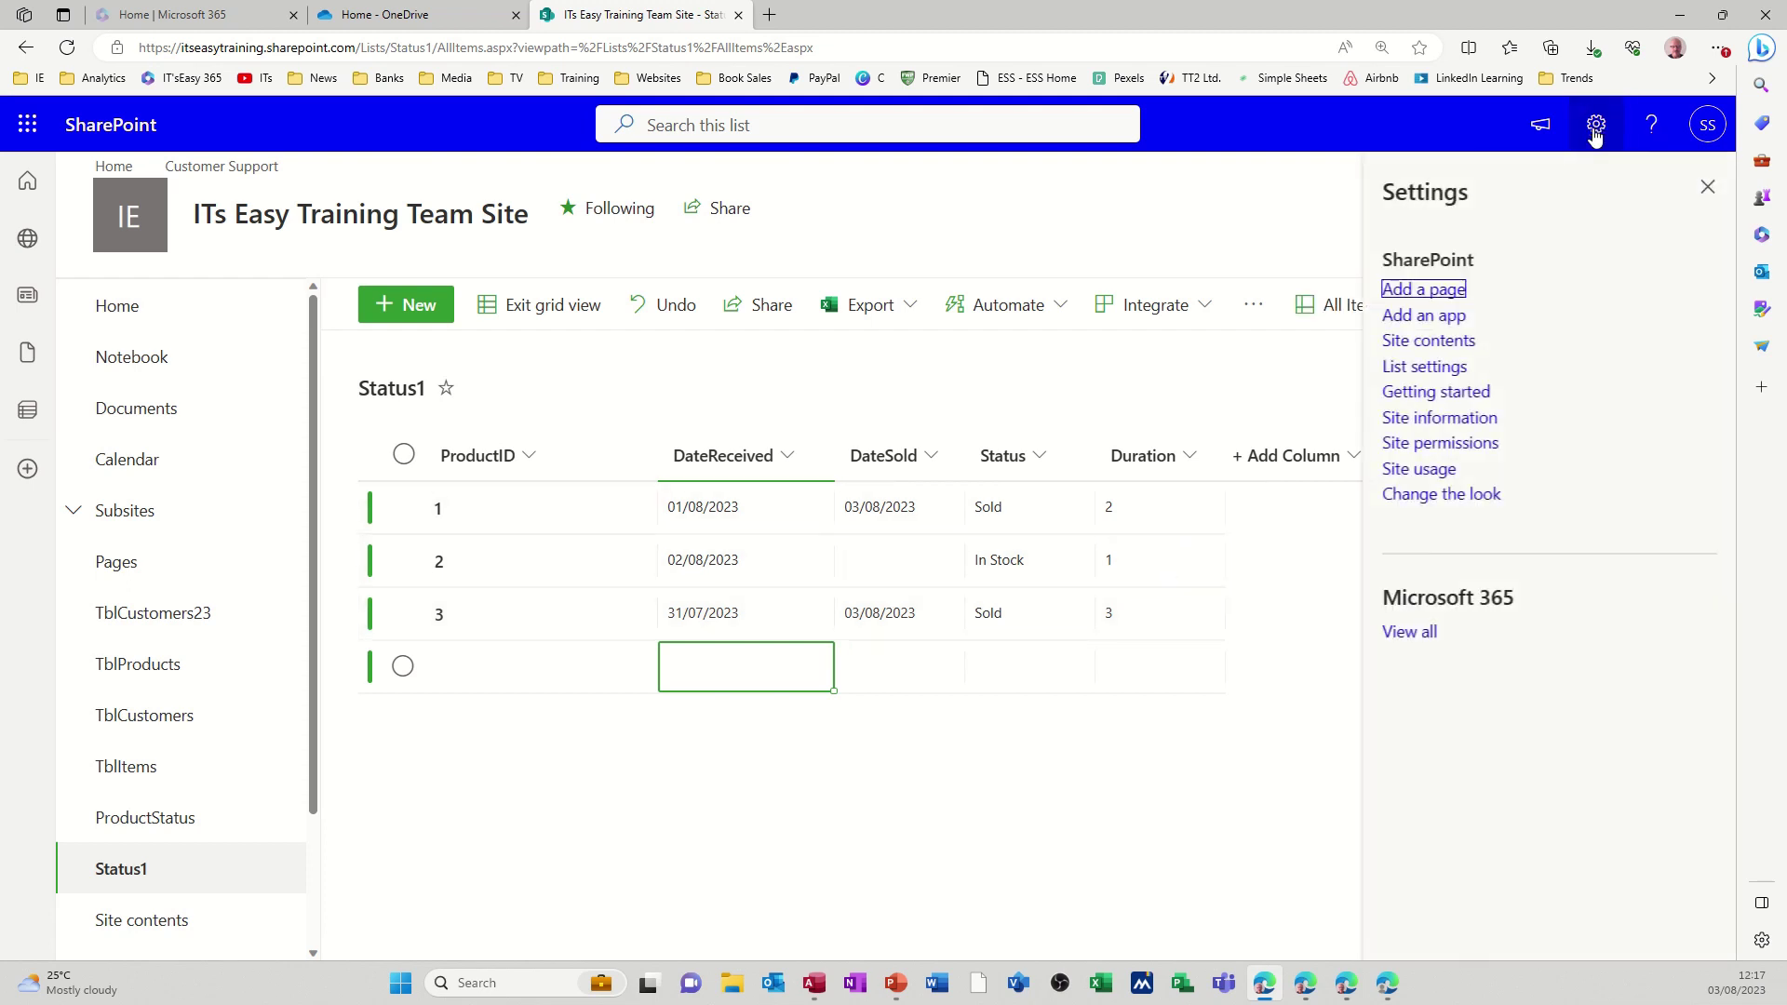
pyautogui.click(1424, 366)
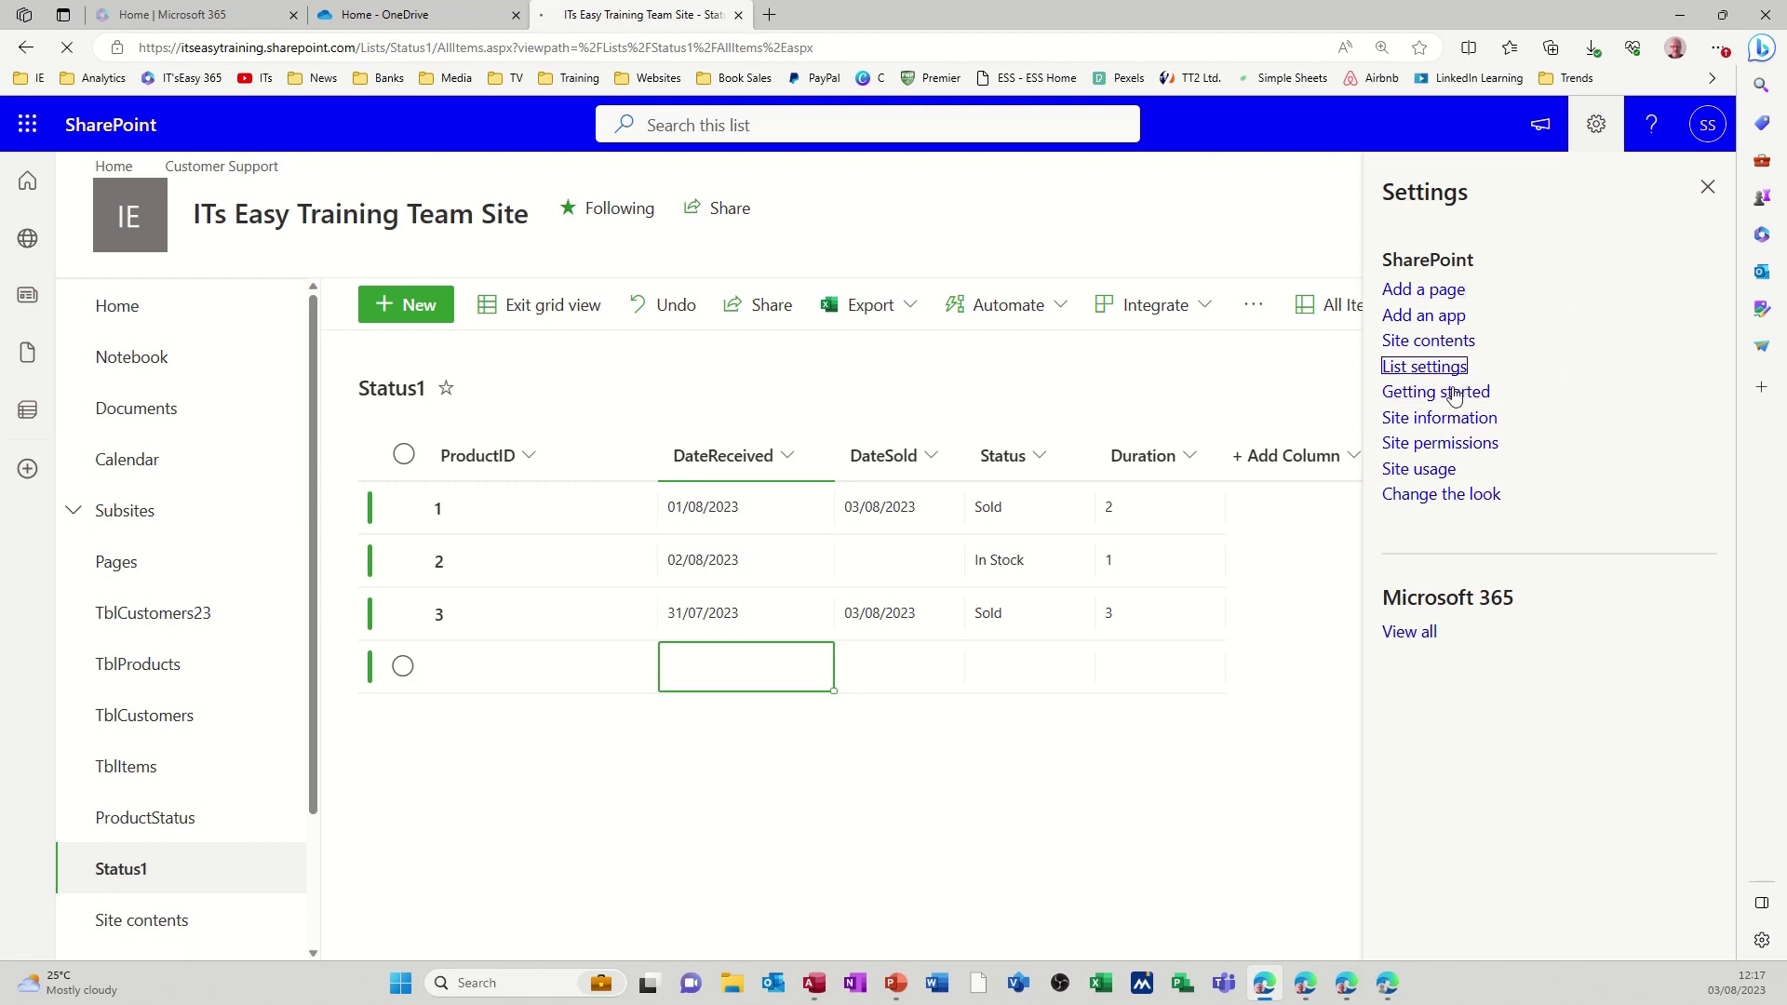
pyautogui.scroll(-6, 903, 651)
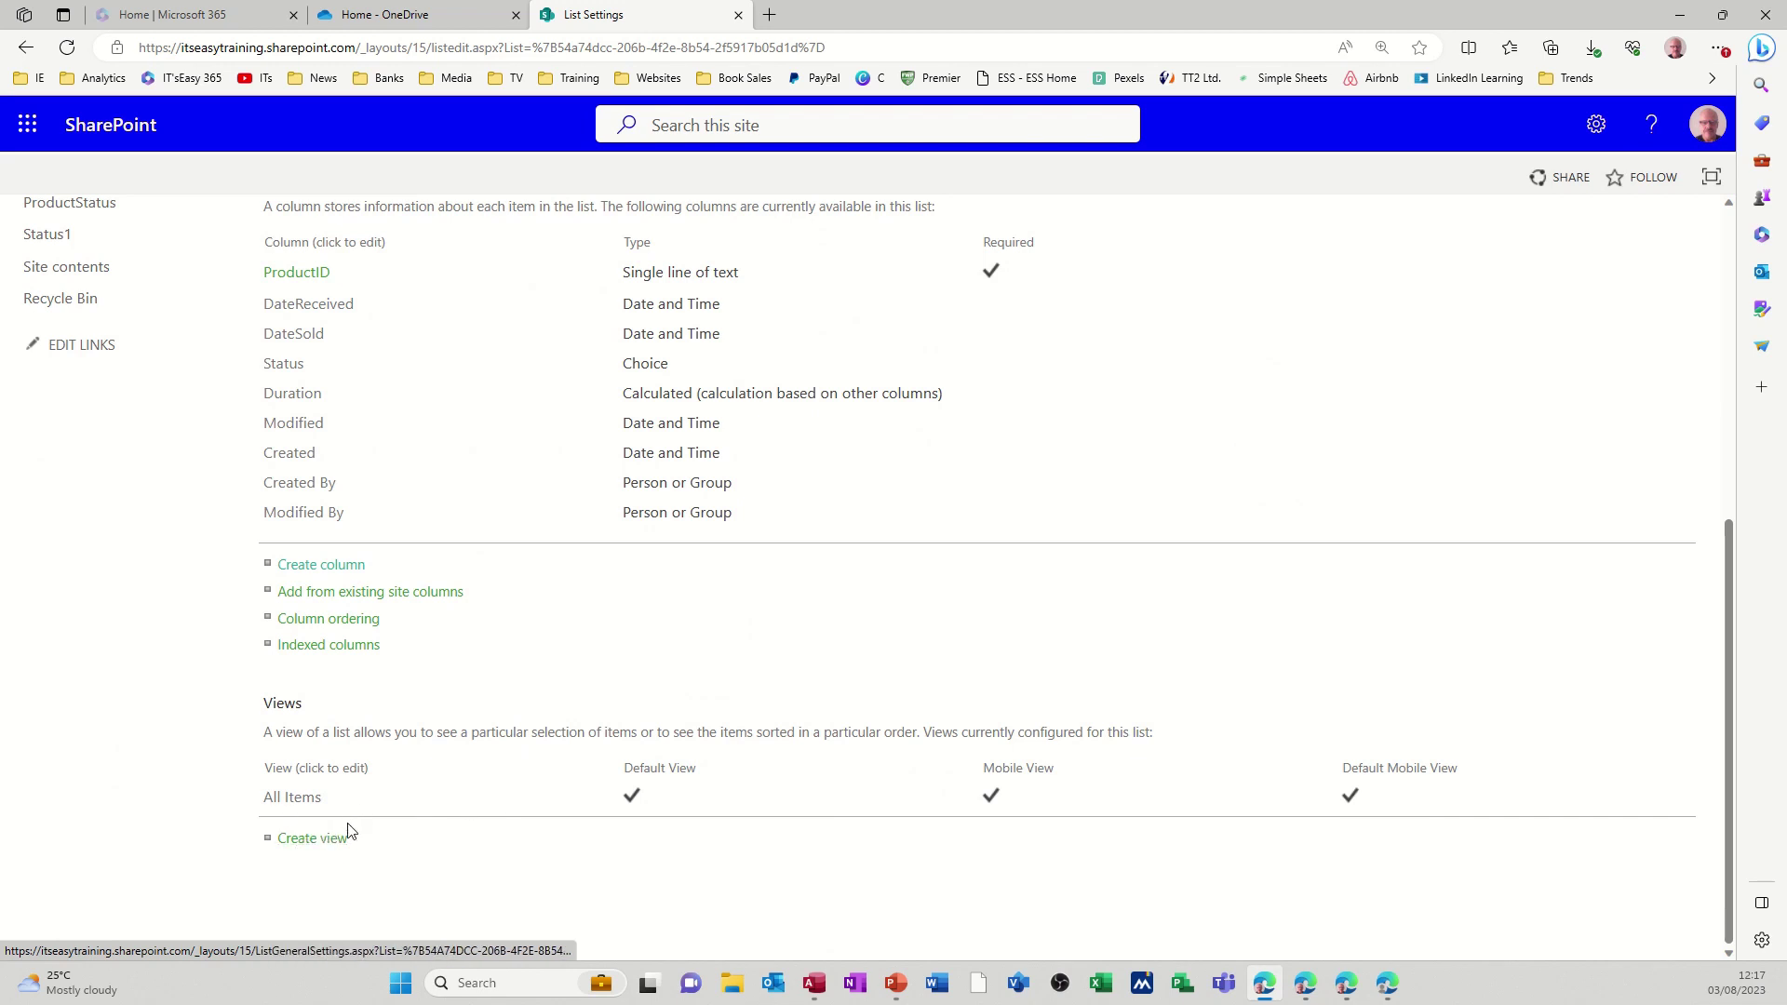
pyautogui.click(308, 854)
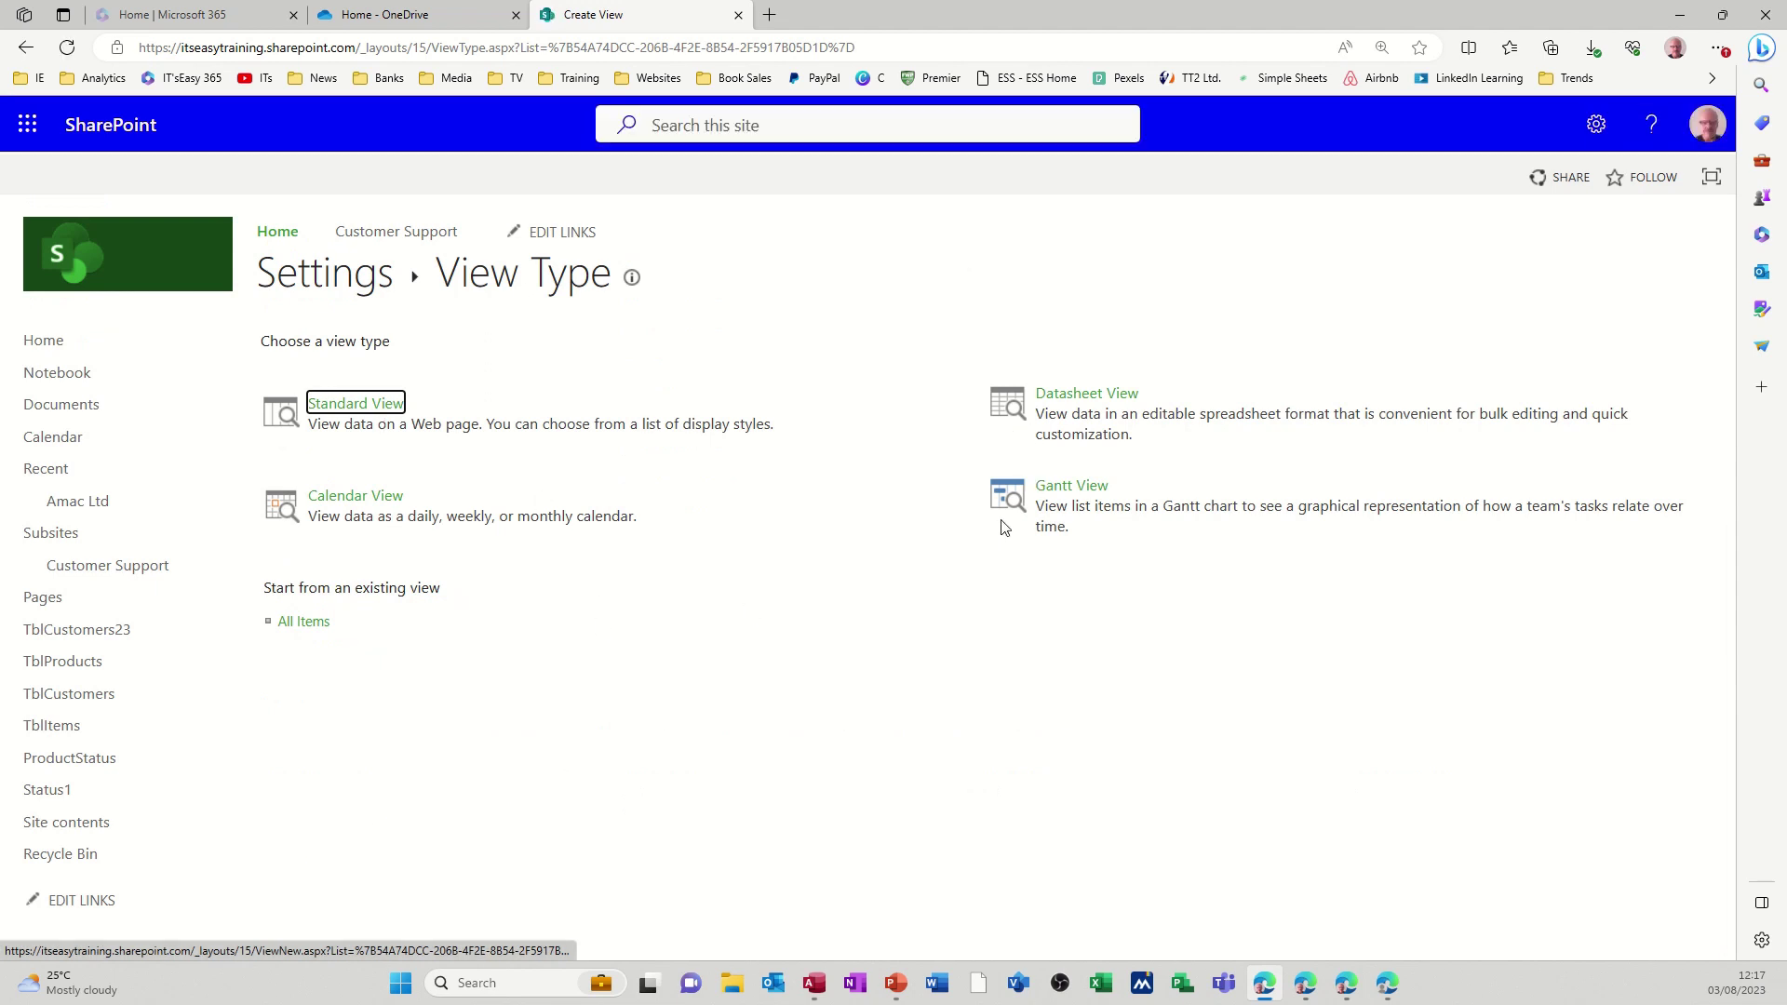
# Choose Gantt View and name the new view Timeline1.
pyautogui.click(1084, 493)
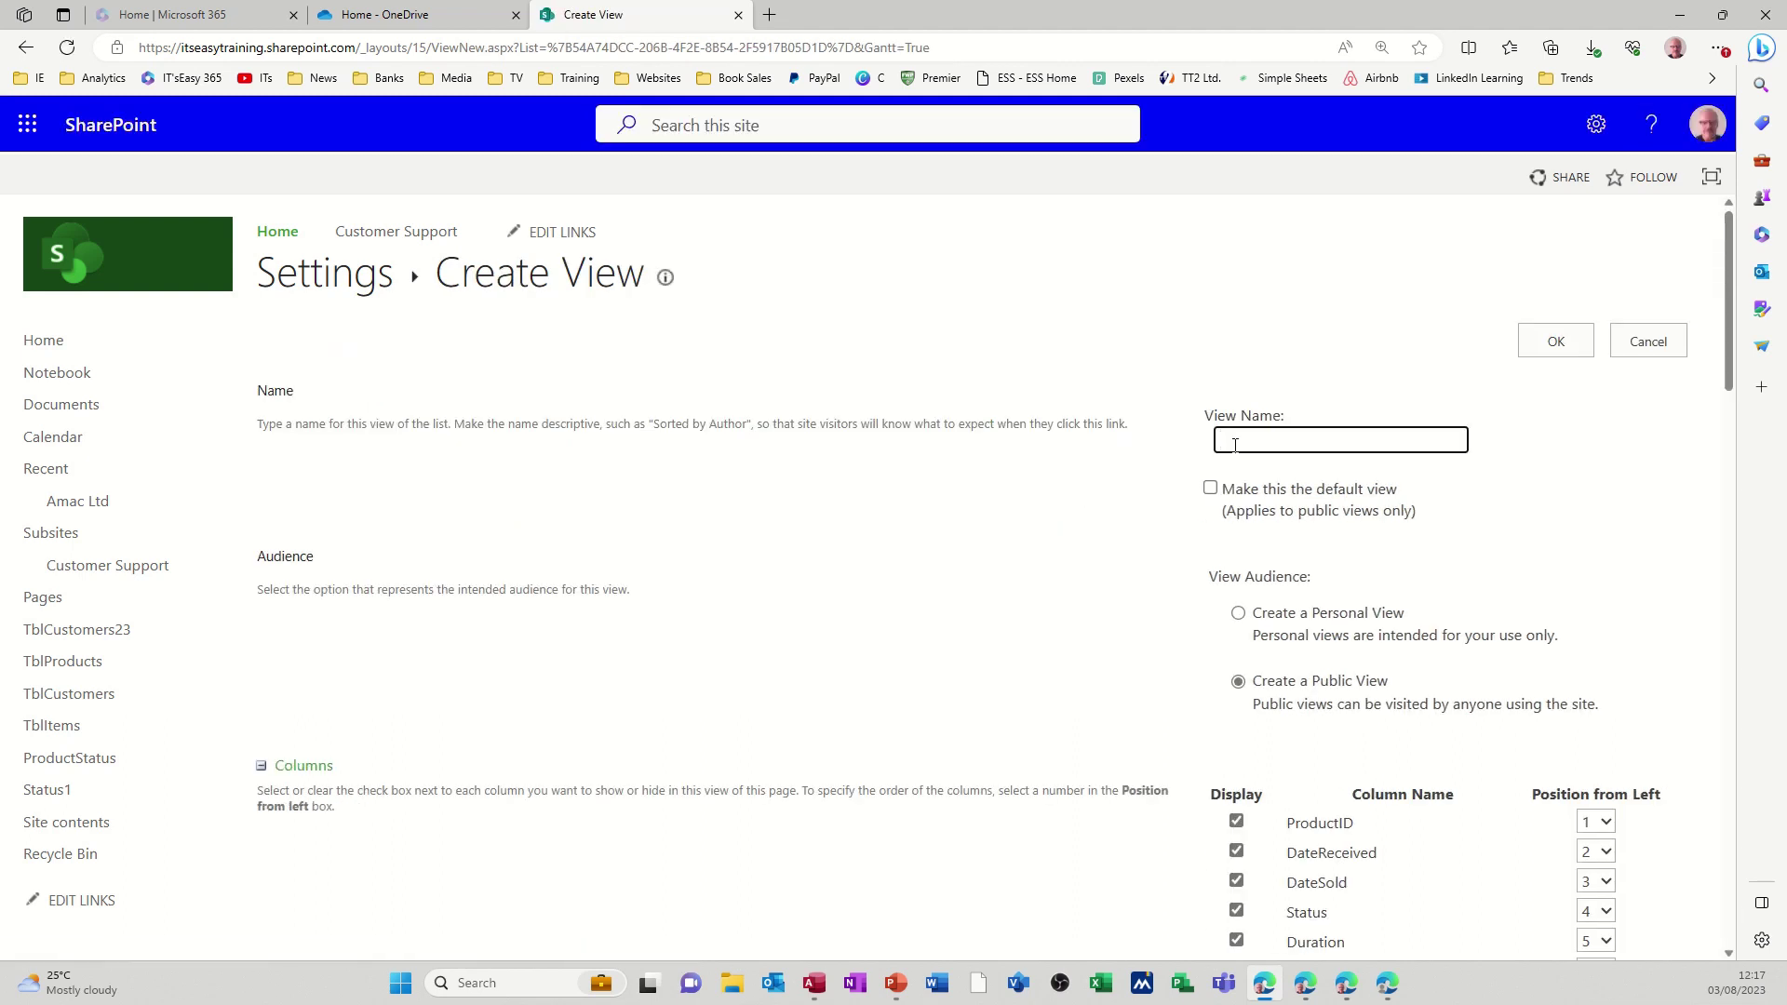
pyautogui.click(1234, 445)
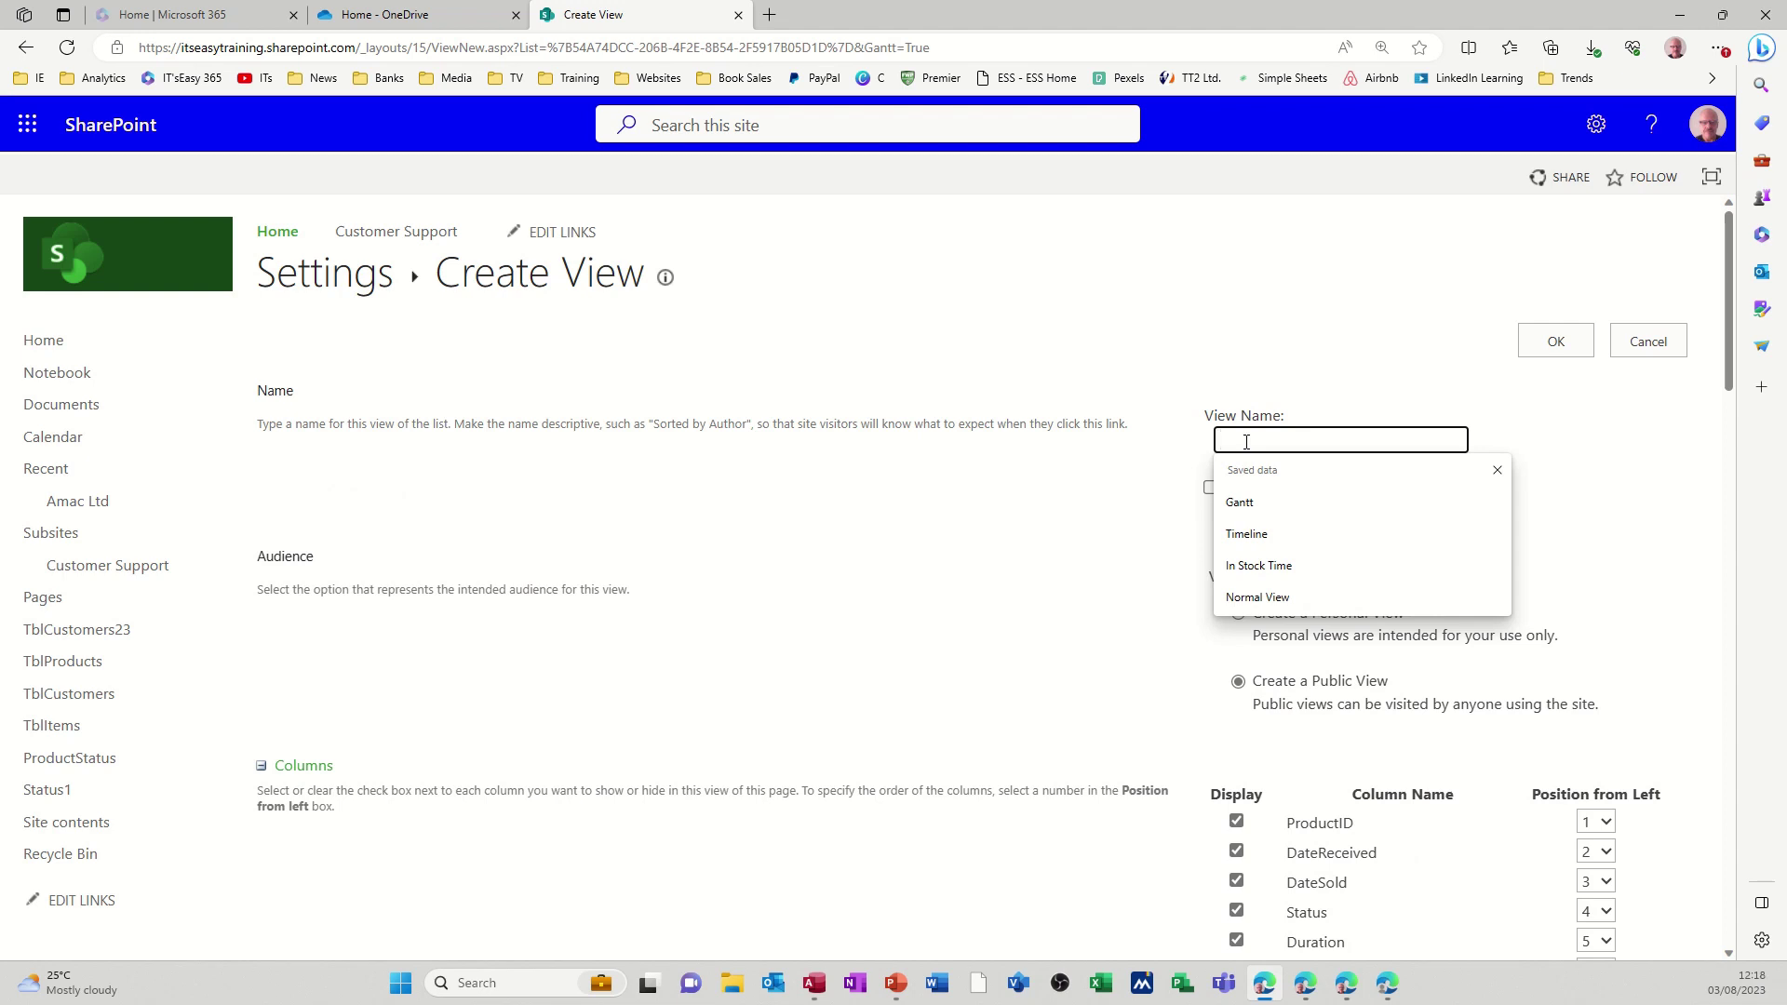
pyautogui.write('Timeli')
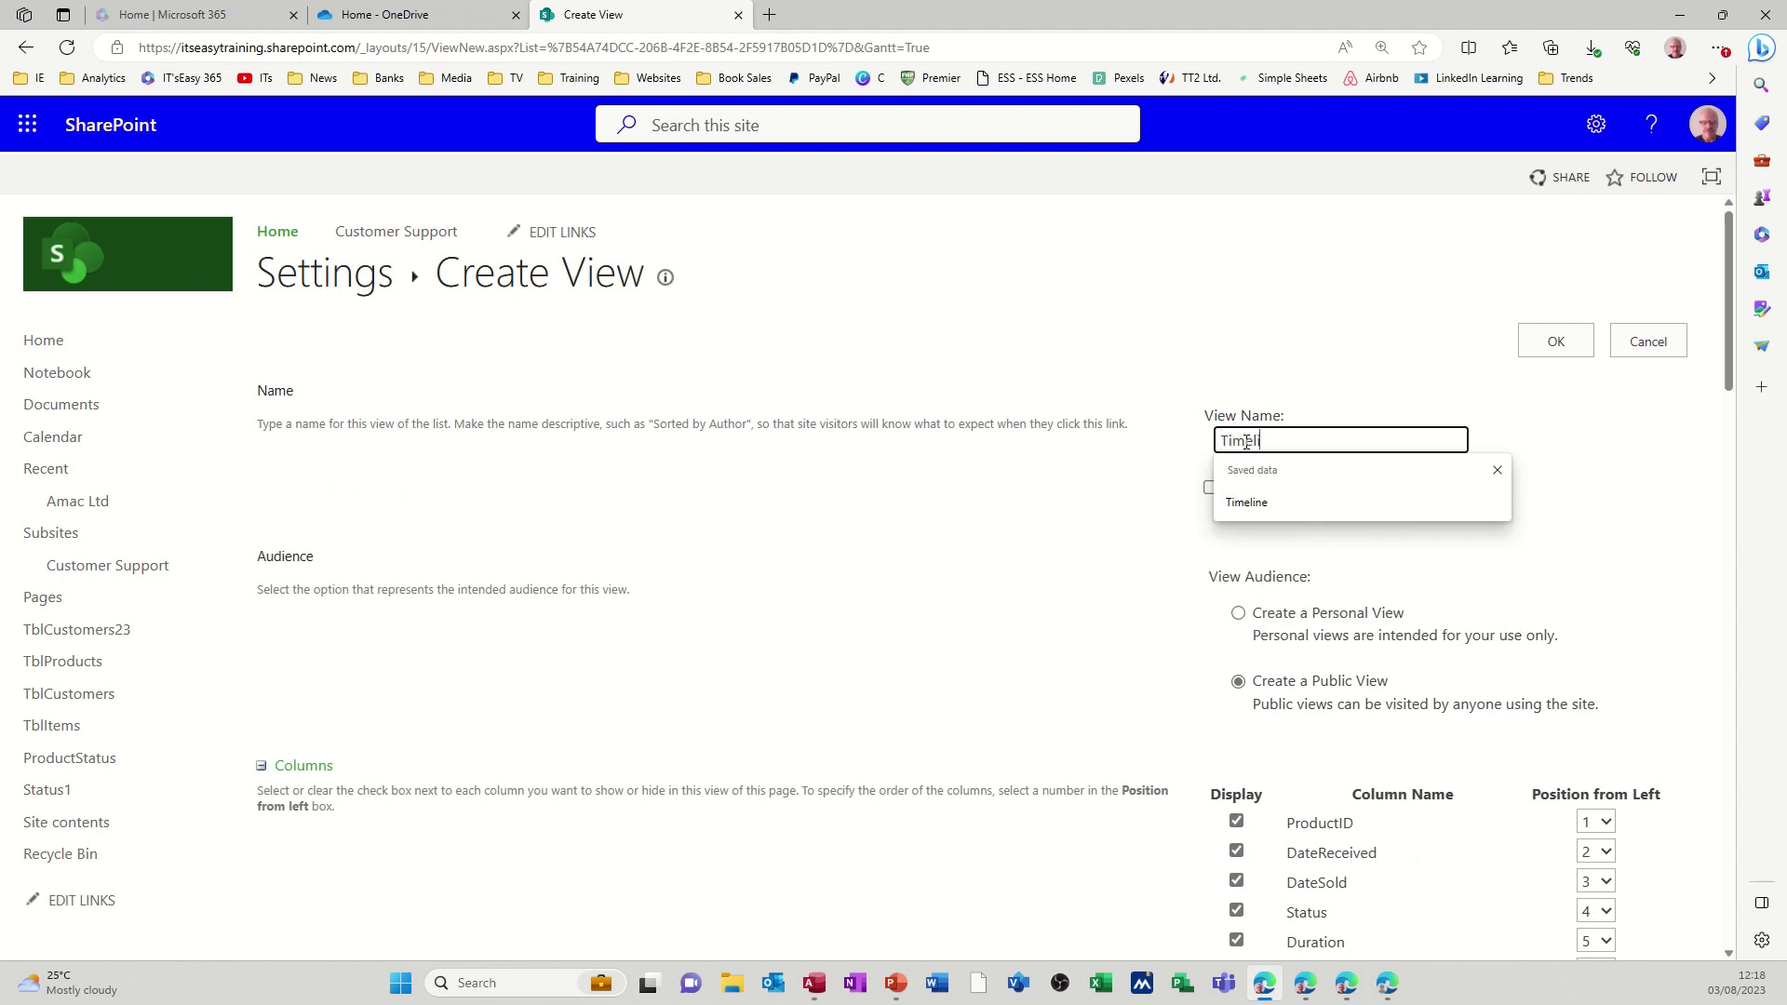
pyautogui.write('ne1')
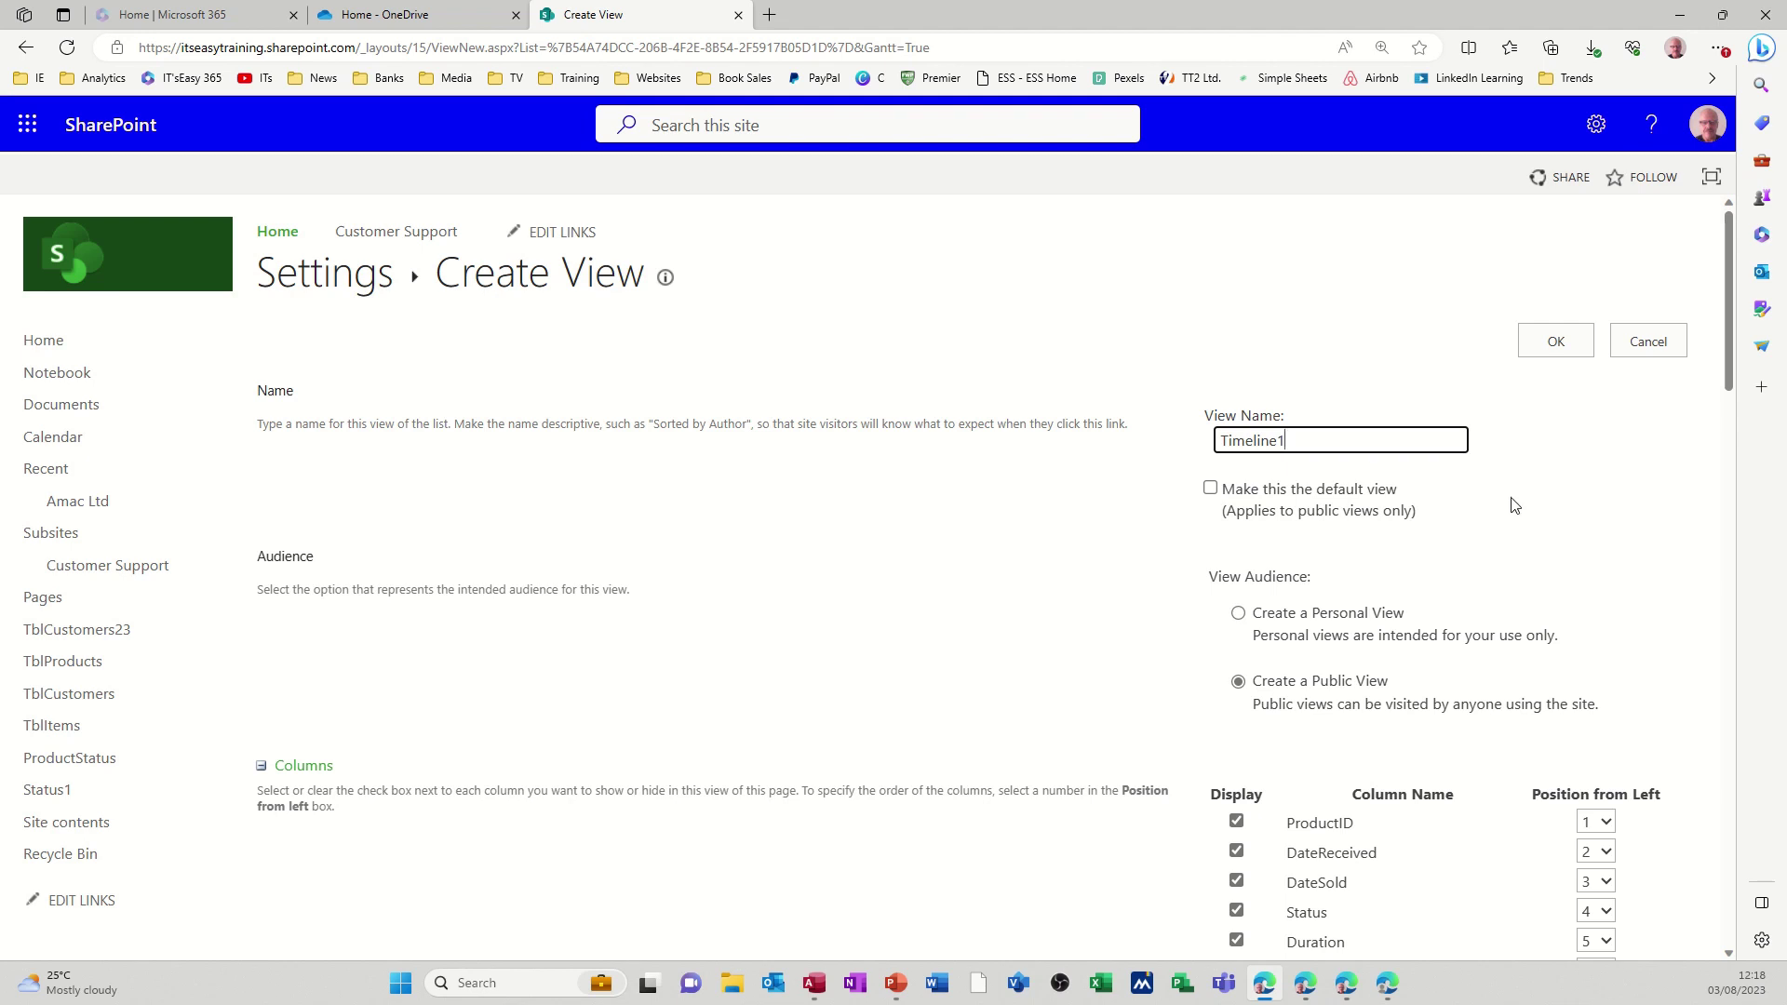
pyautogui.click(1514, 506)
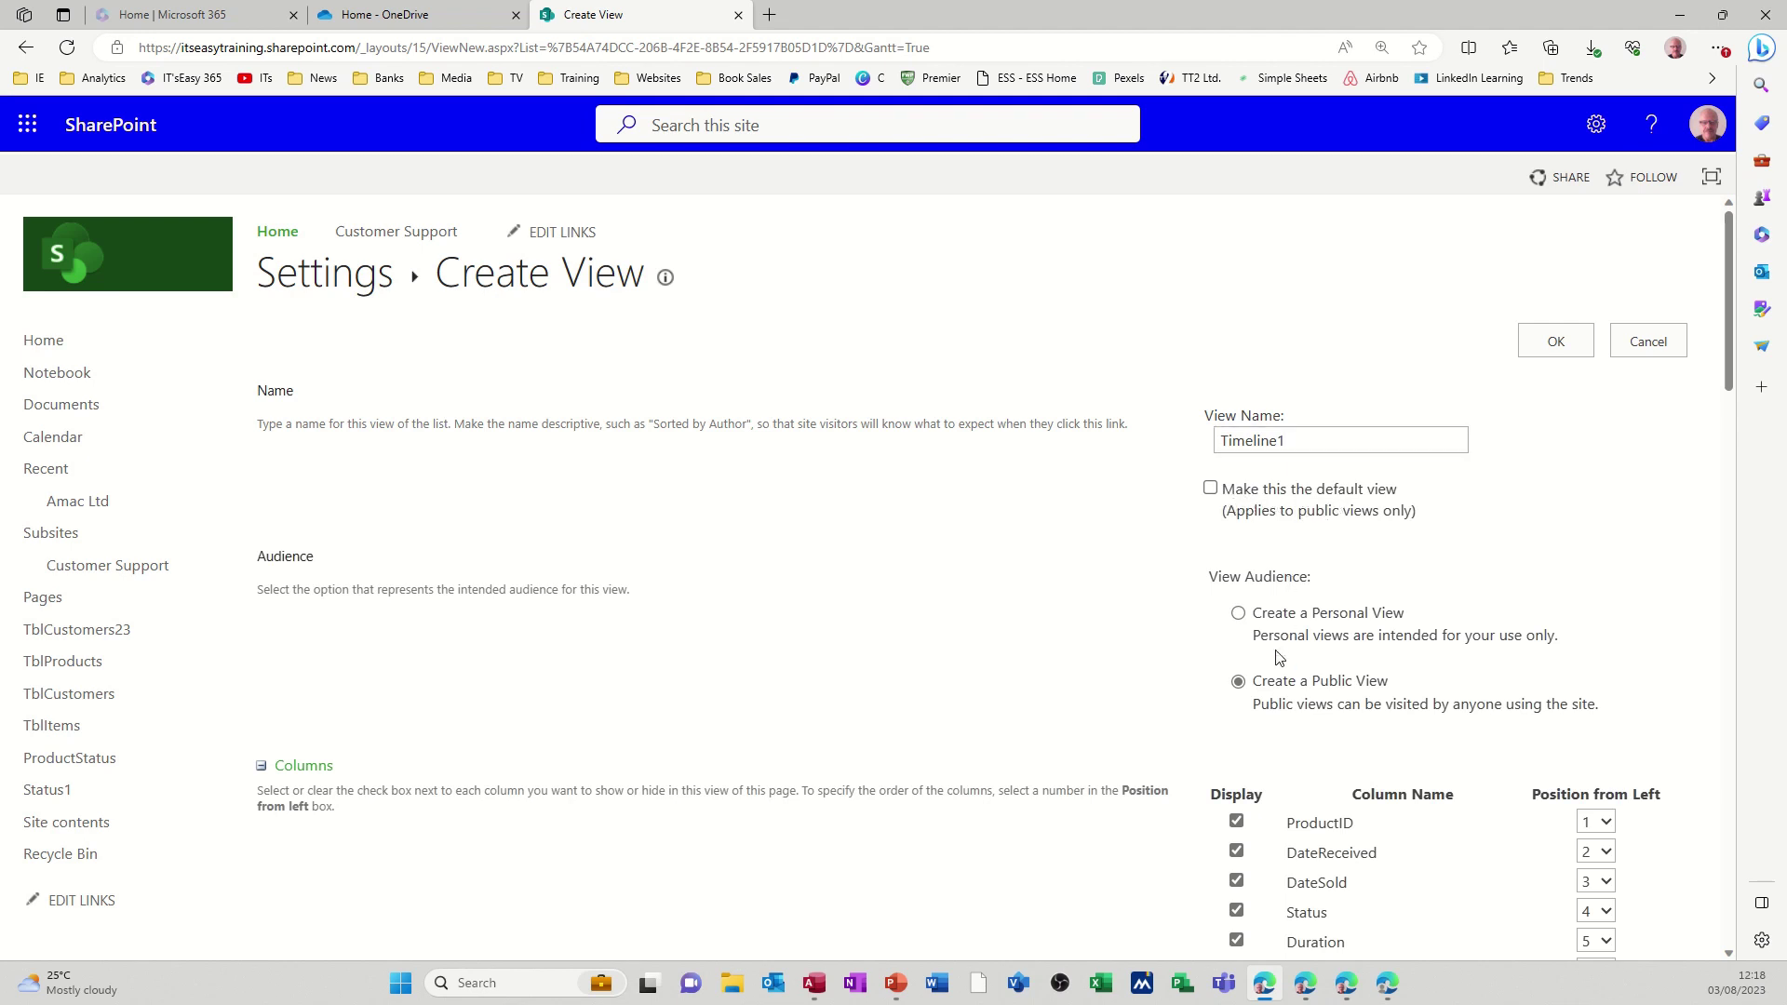
pyautogui.scroll(-5, 1545, 635)
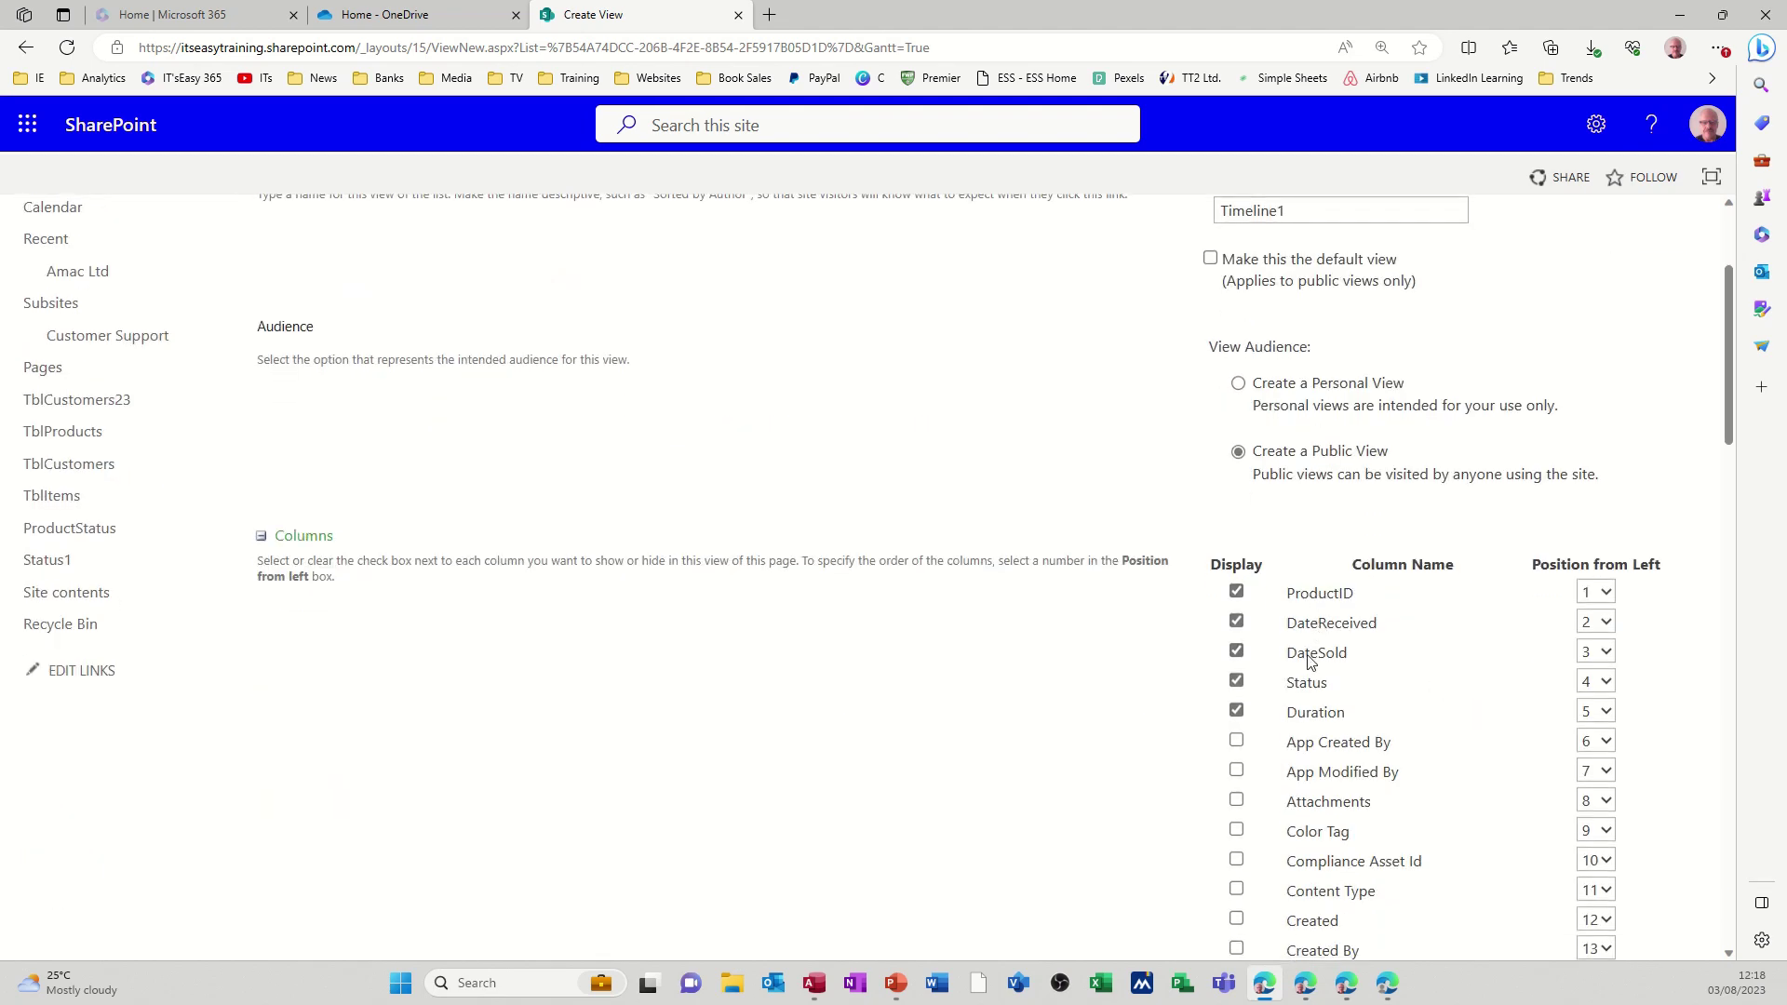
pyautogui.scroll(-4, 1308, 593)
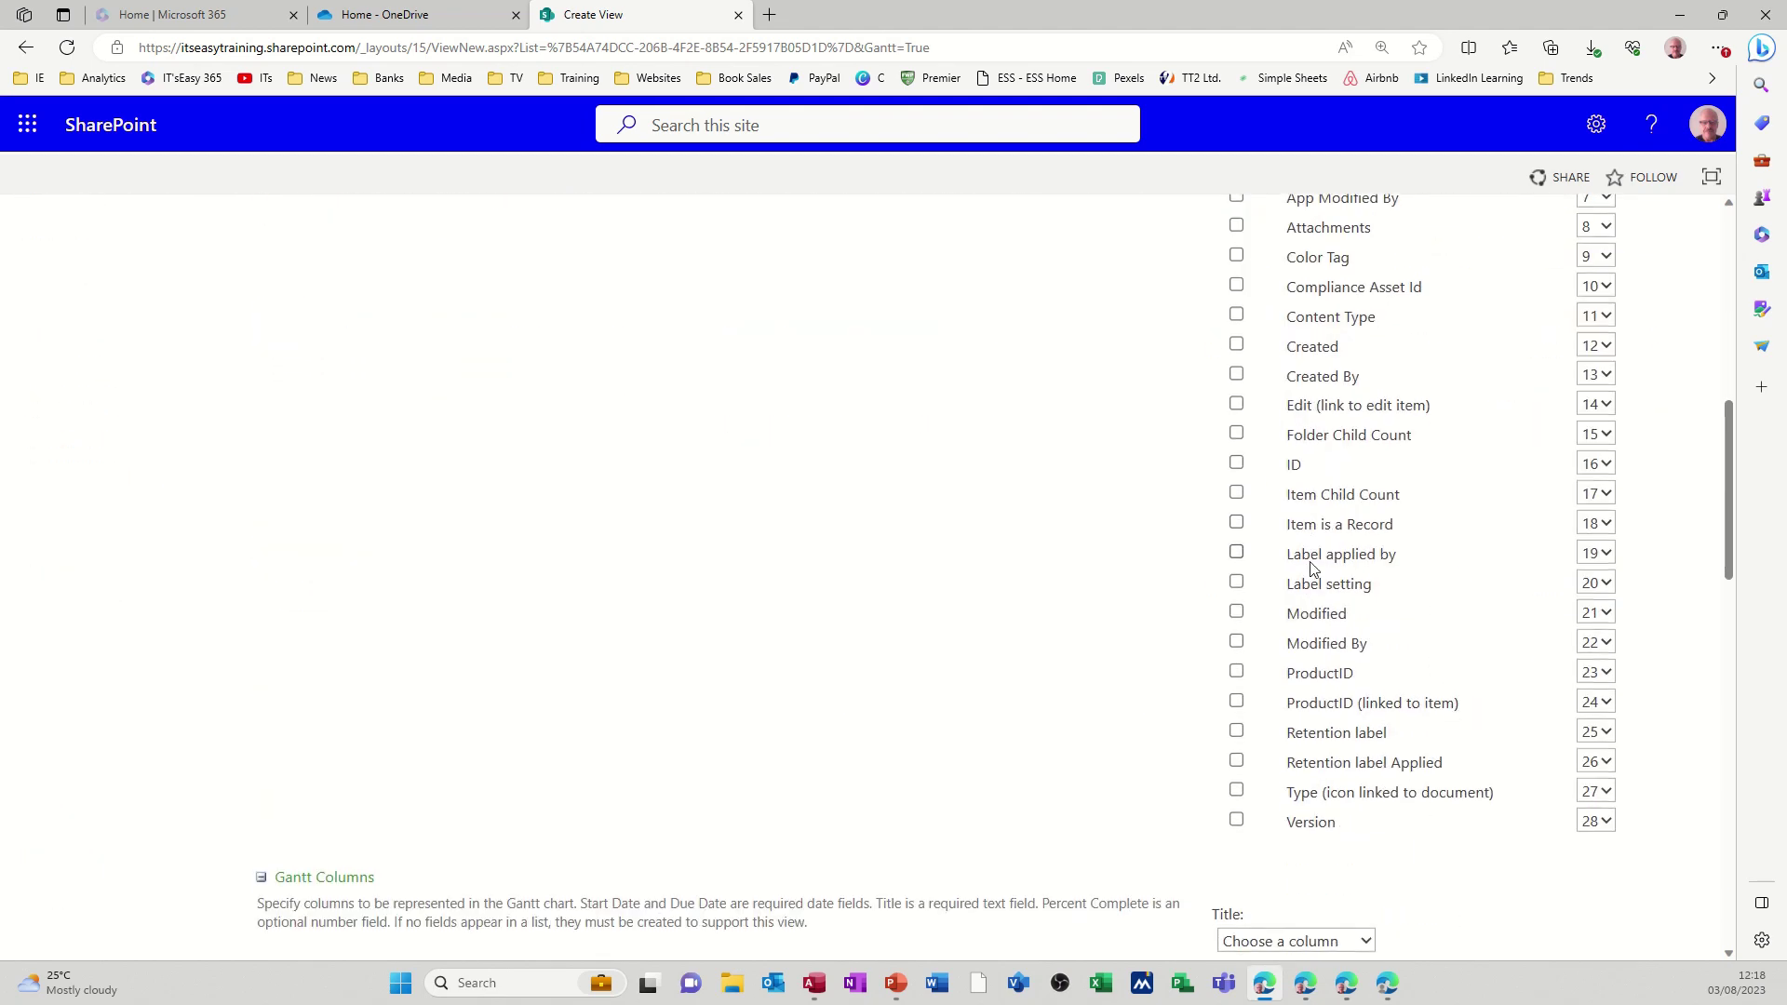
pyautogui.scroll(6, 1312, 569)
pyautogui.scroll(-10, 1334, 592)
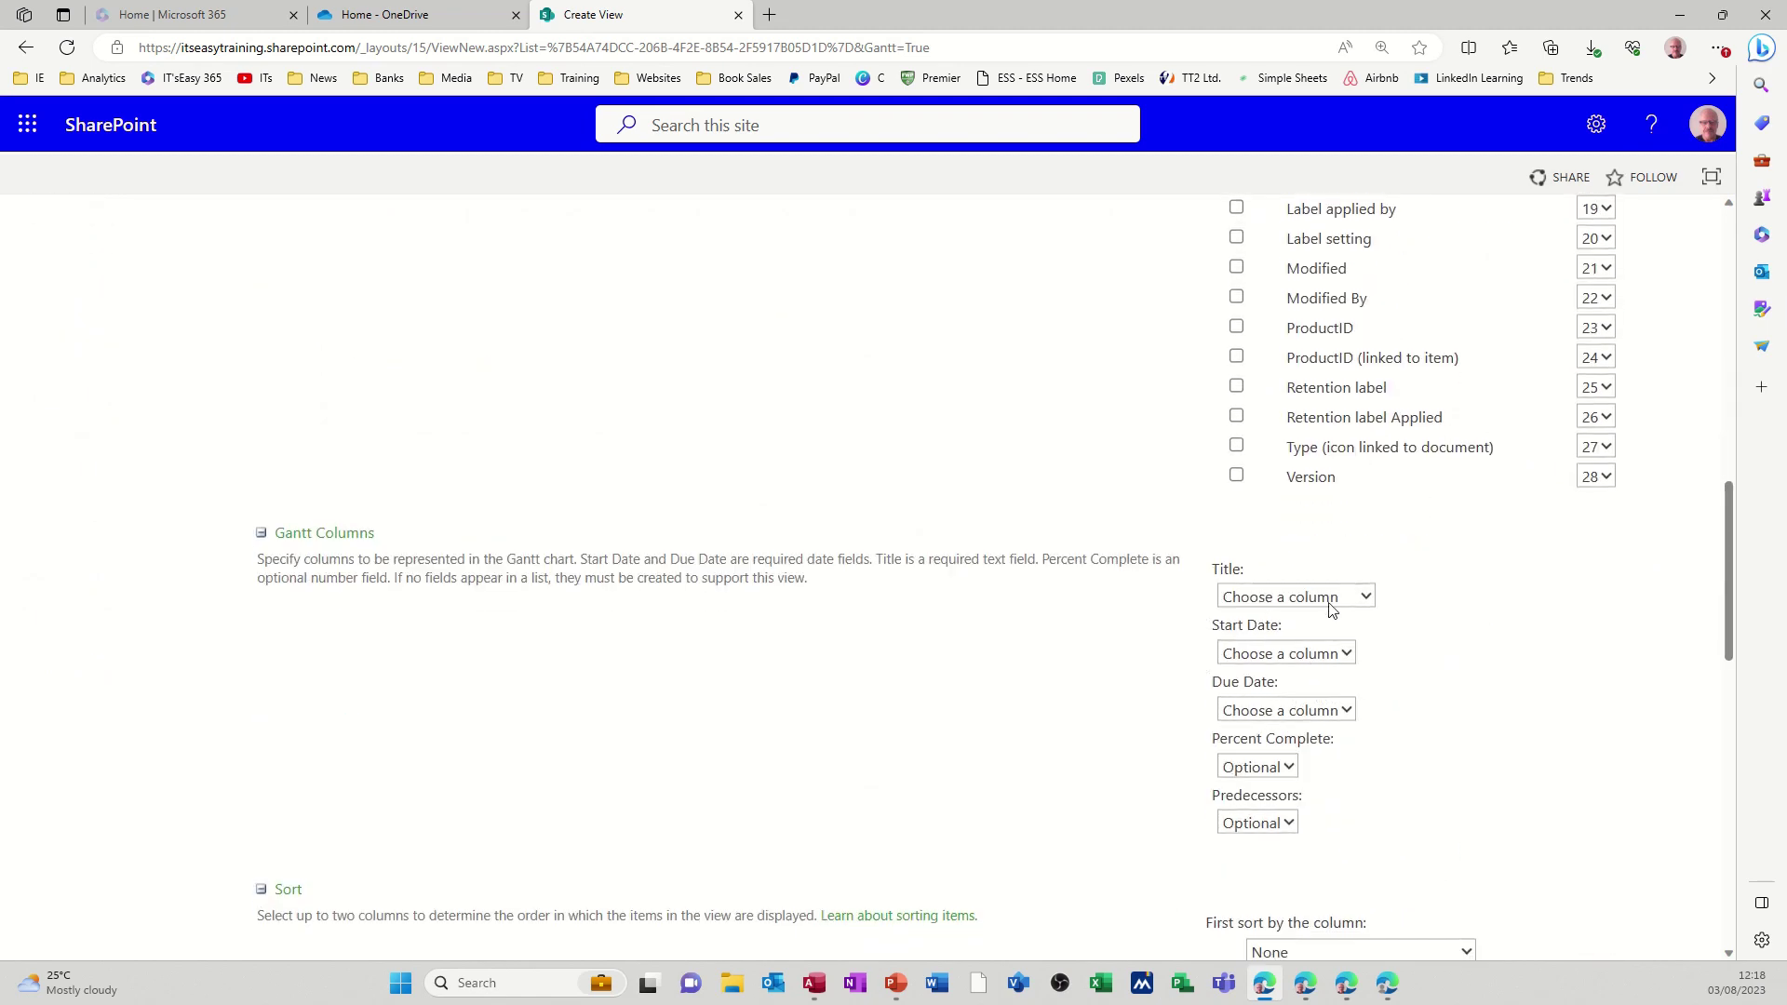
# Map the Gantt columns: ProductID as title, DateReceived as start date, DateSold as due date.
pyautogui.click(1362, 597)
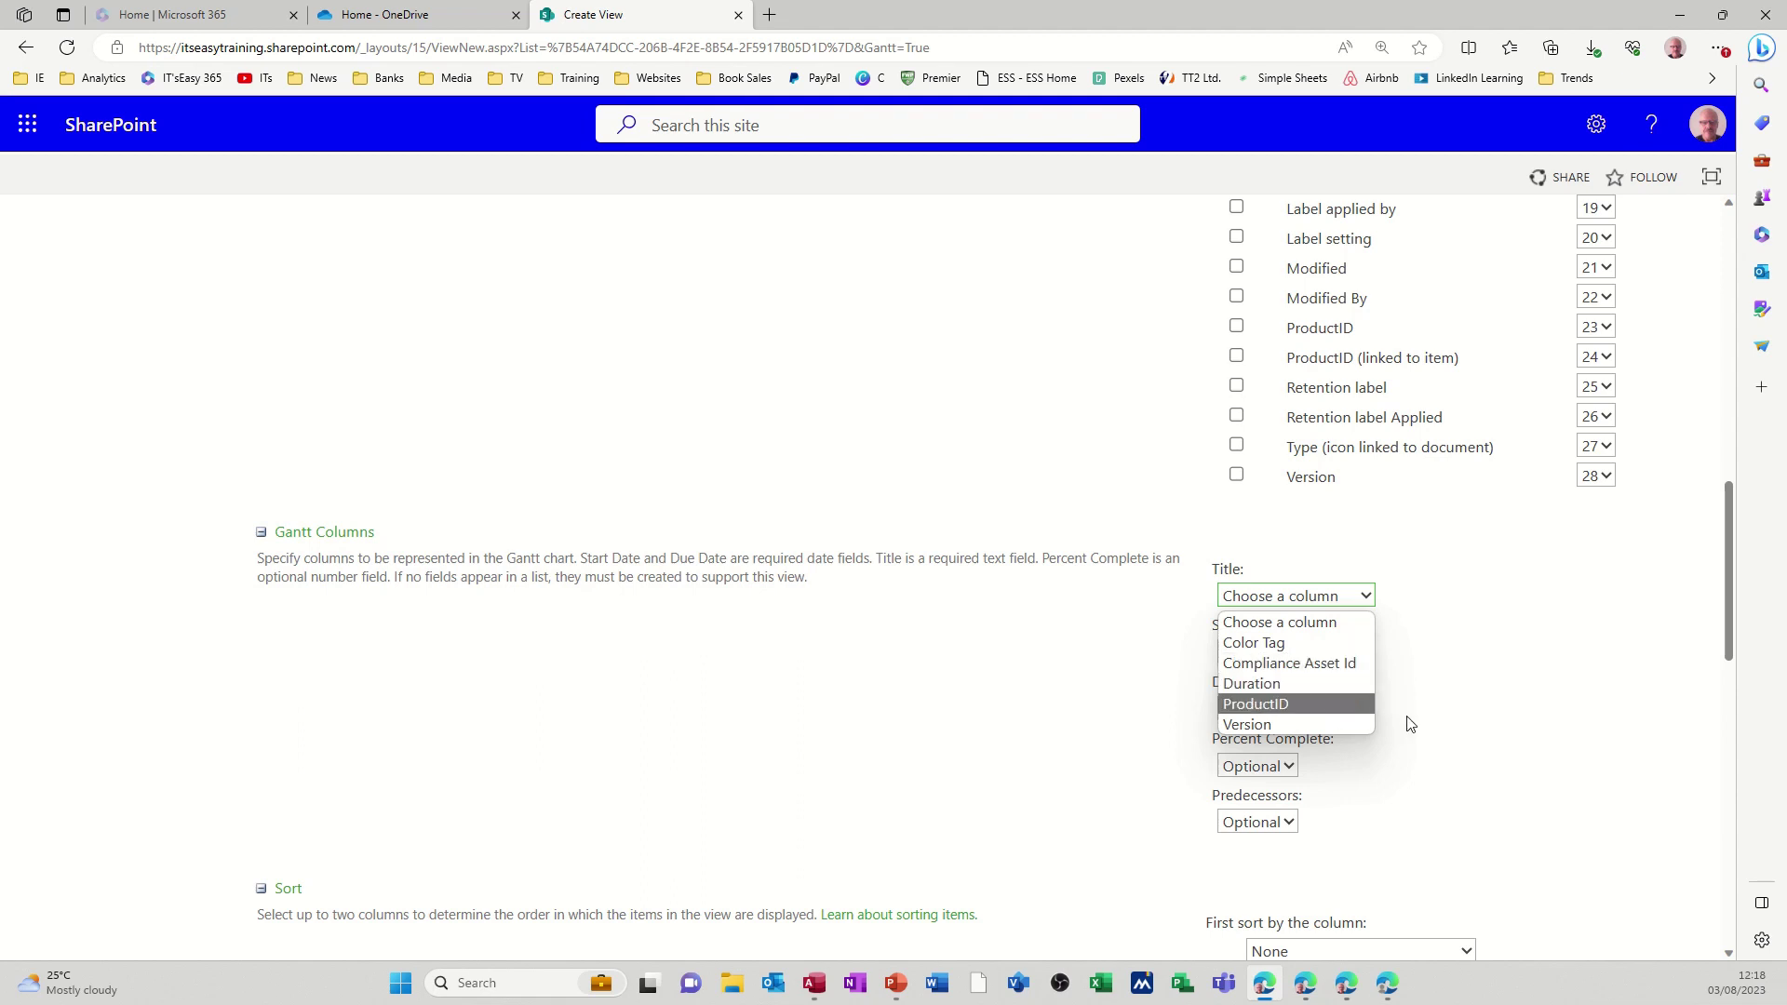
pyautogui.click(1292, 704)
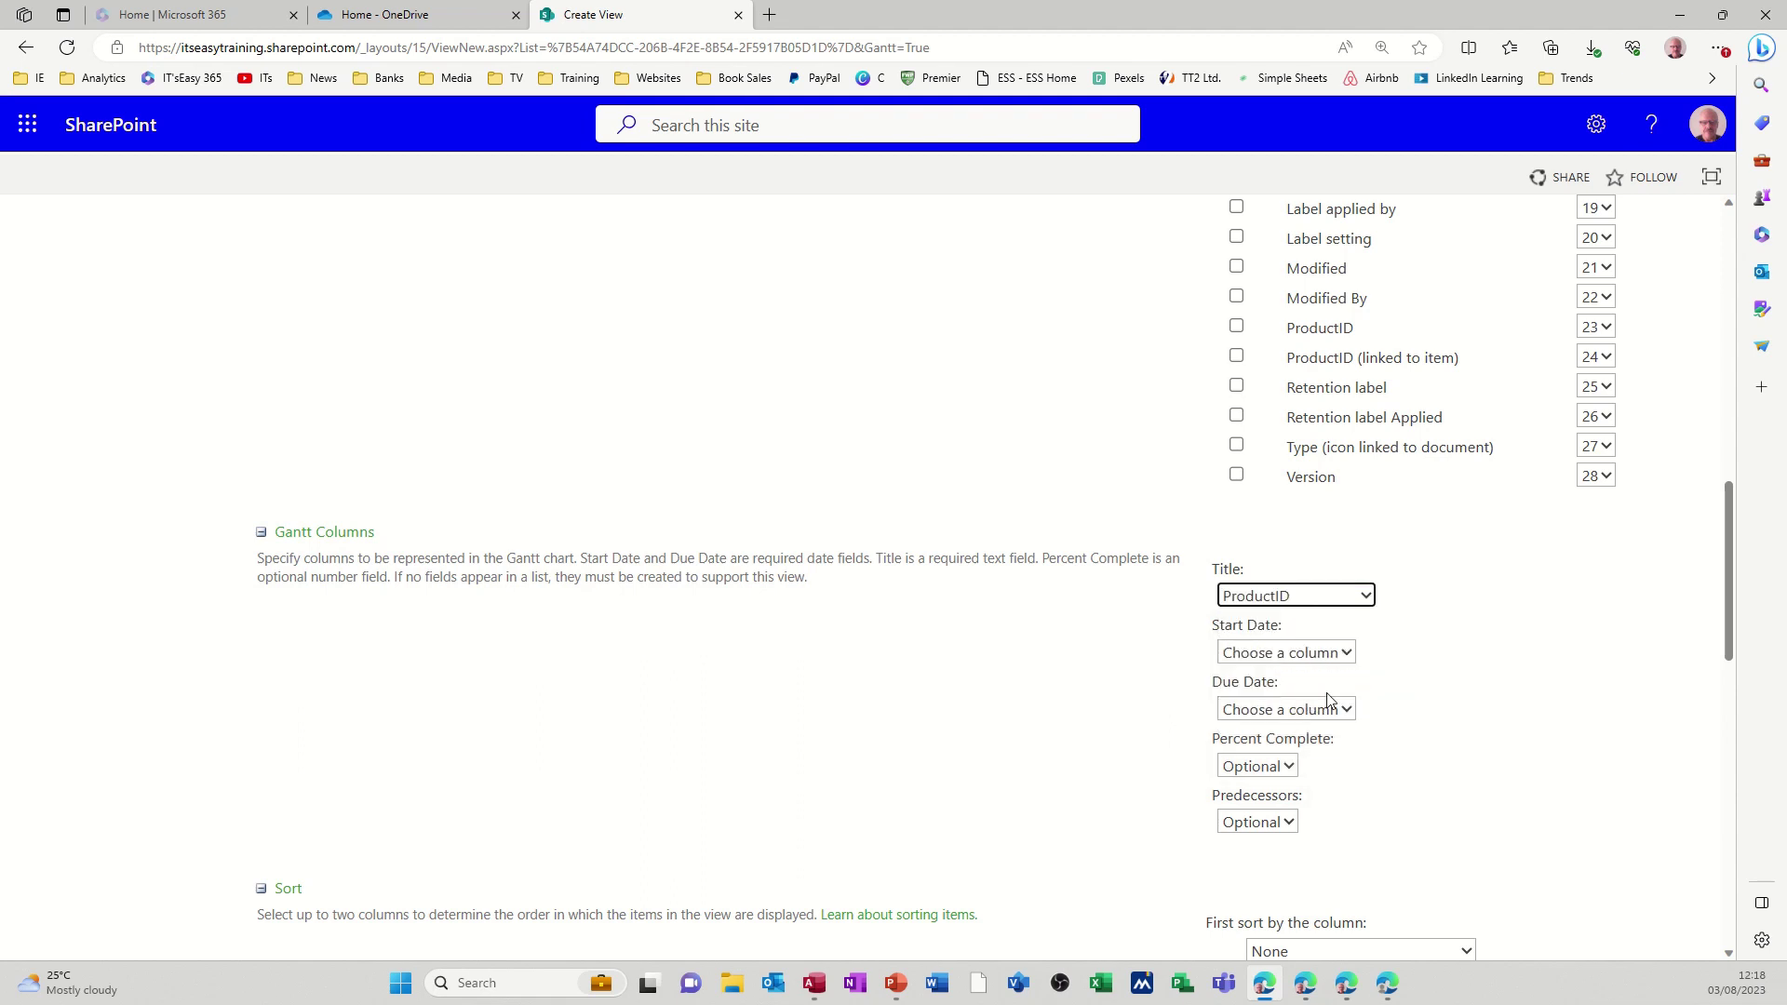
pyautogui.click(1347, 655)
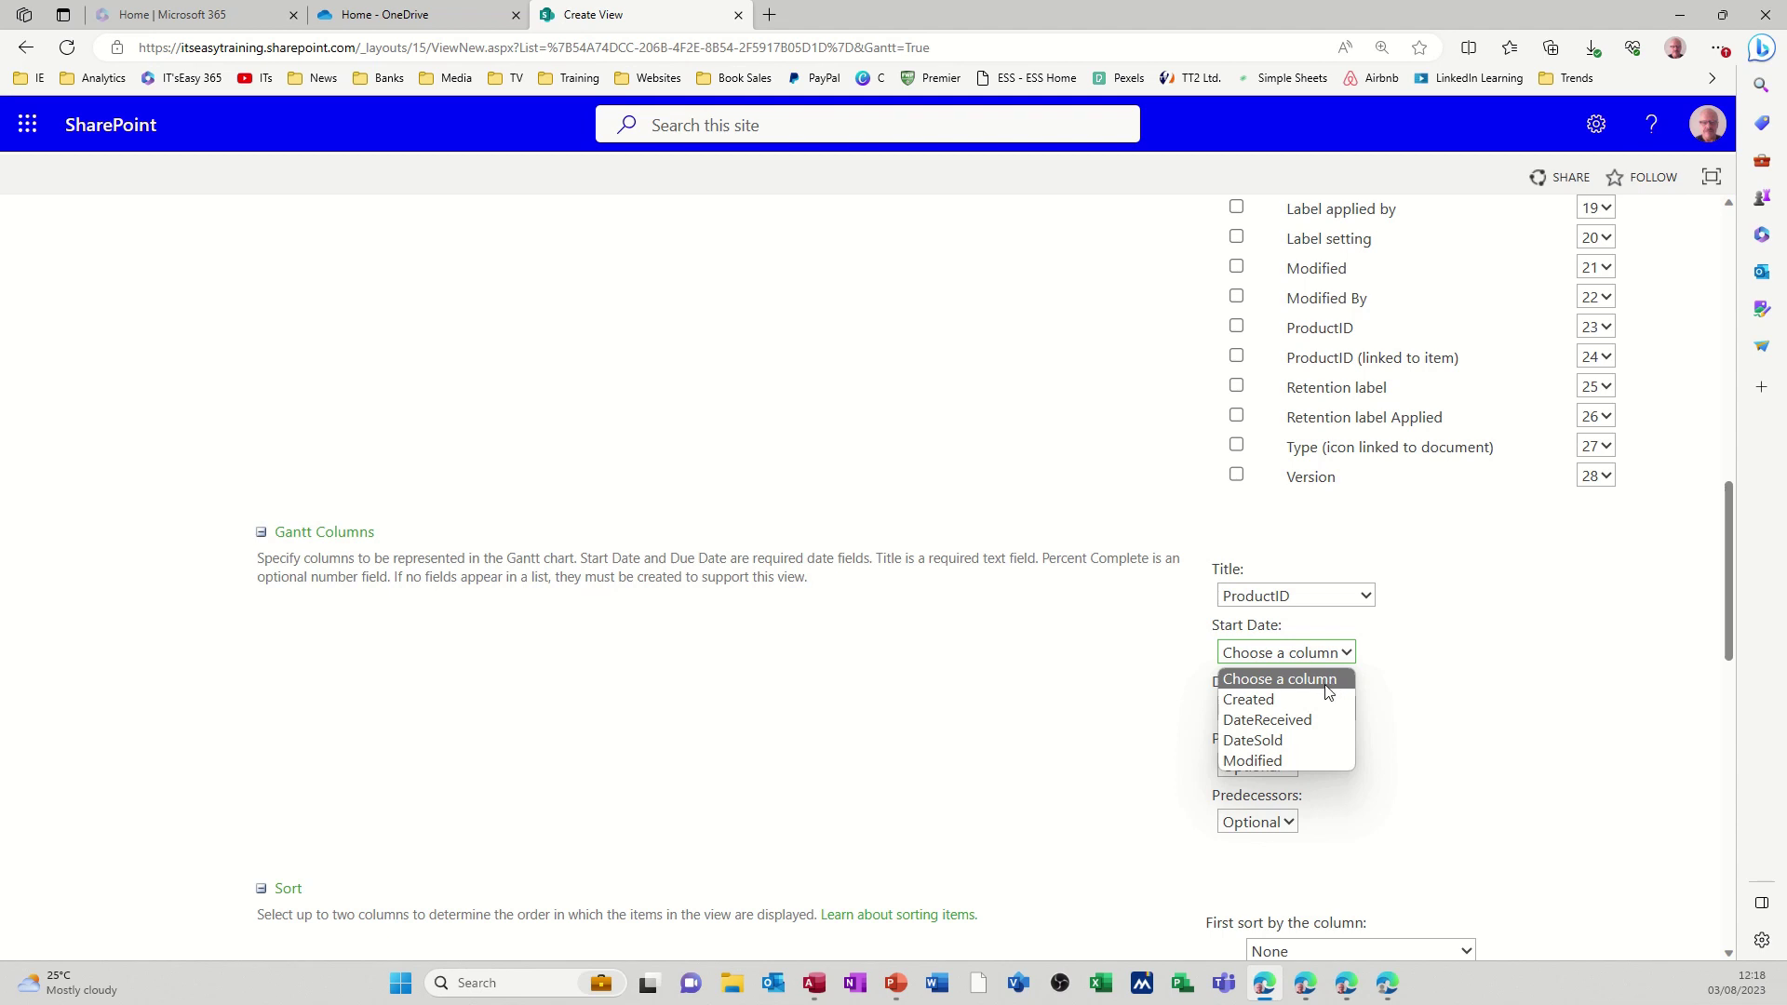
pyautogui.click(1255, 723)
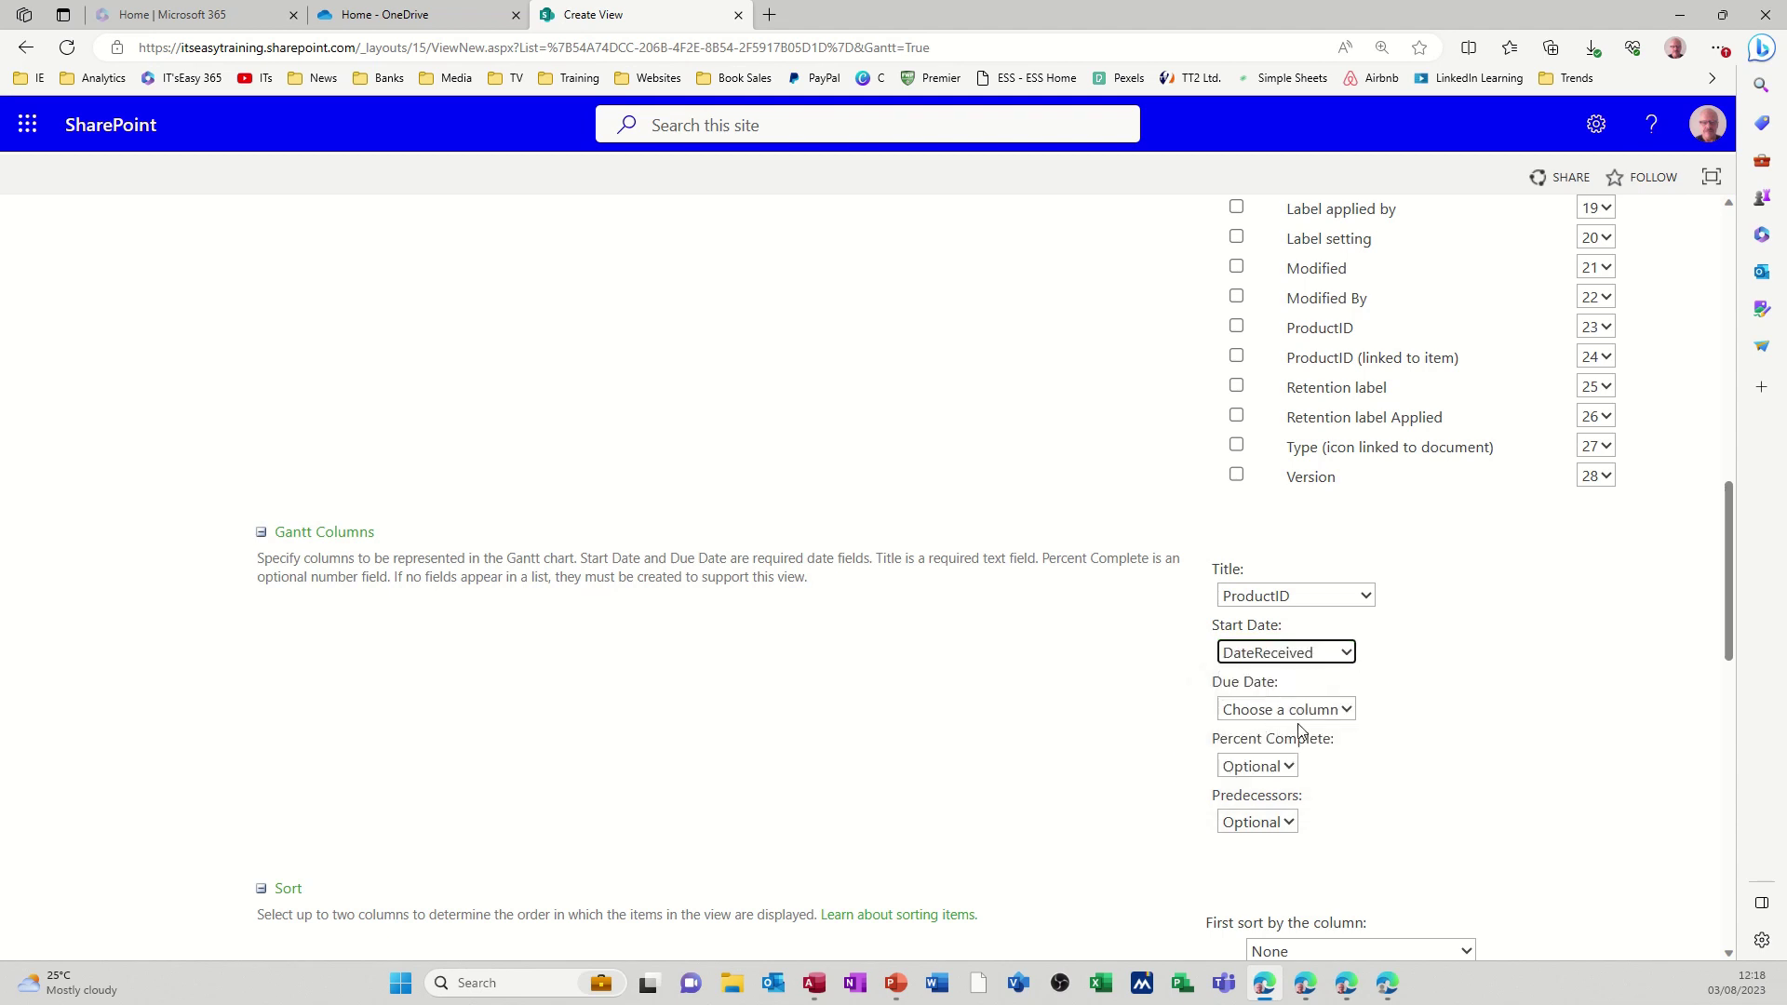
pyautogui.click(1348, 713)
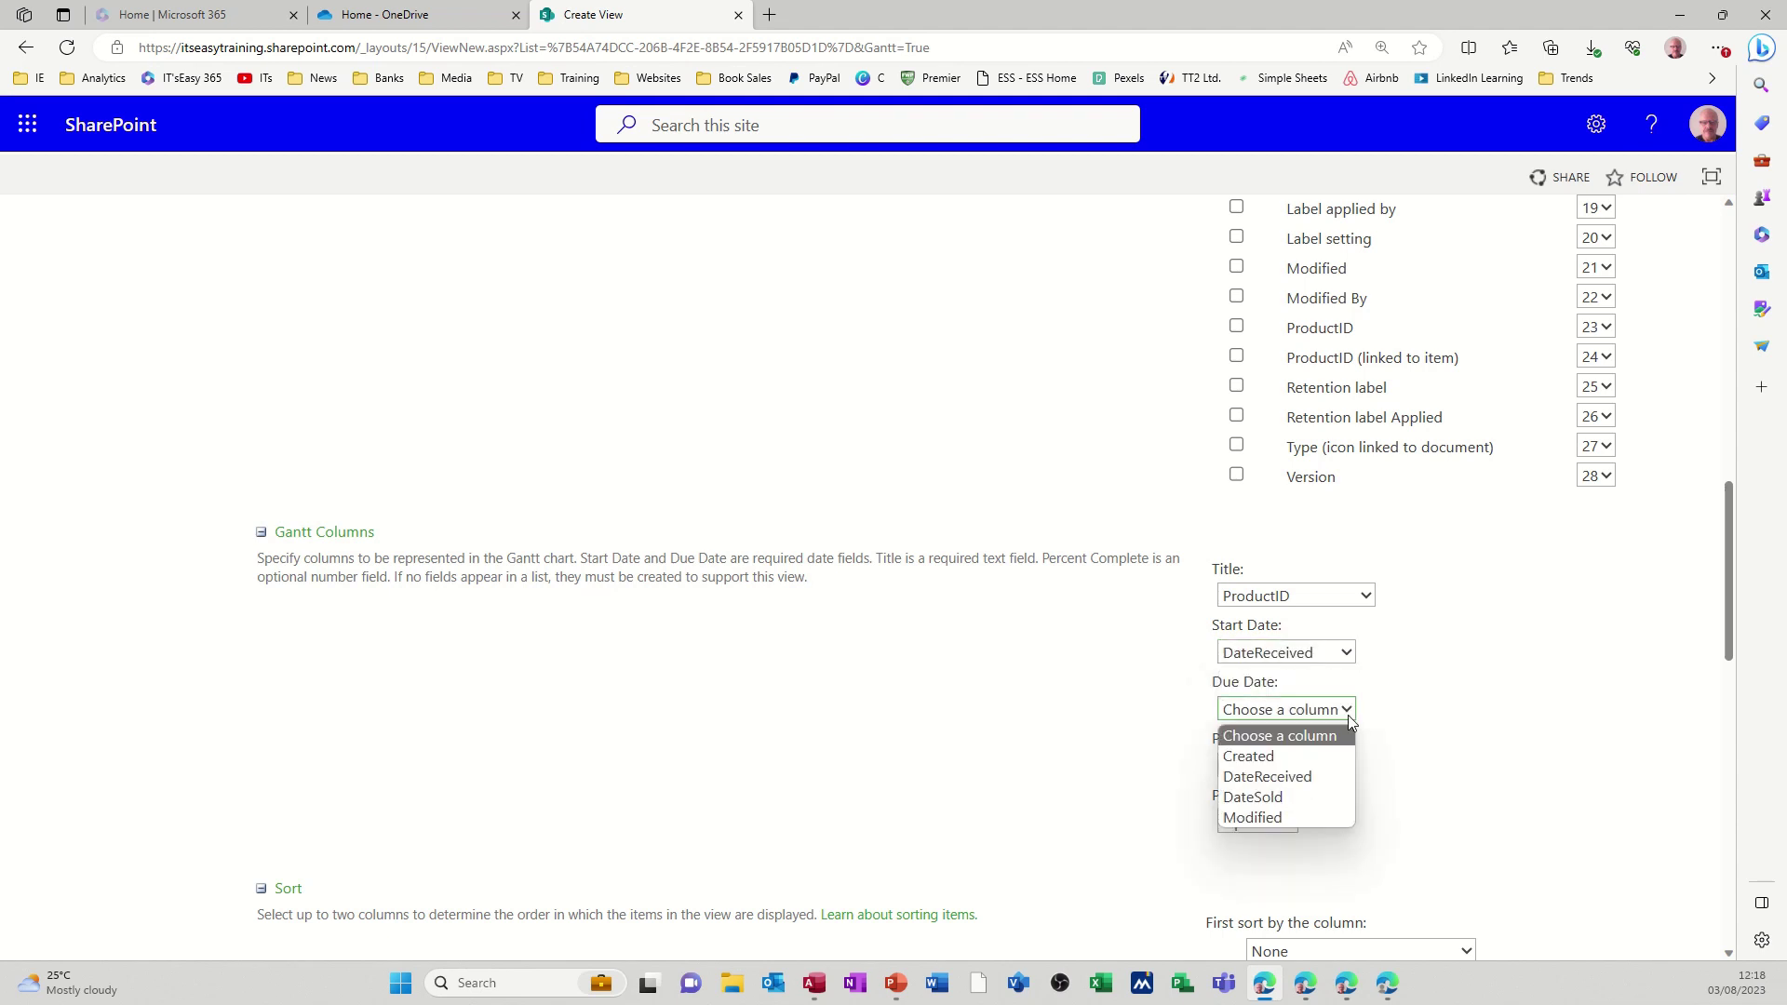
pyautogui.click(1286, 793)
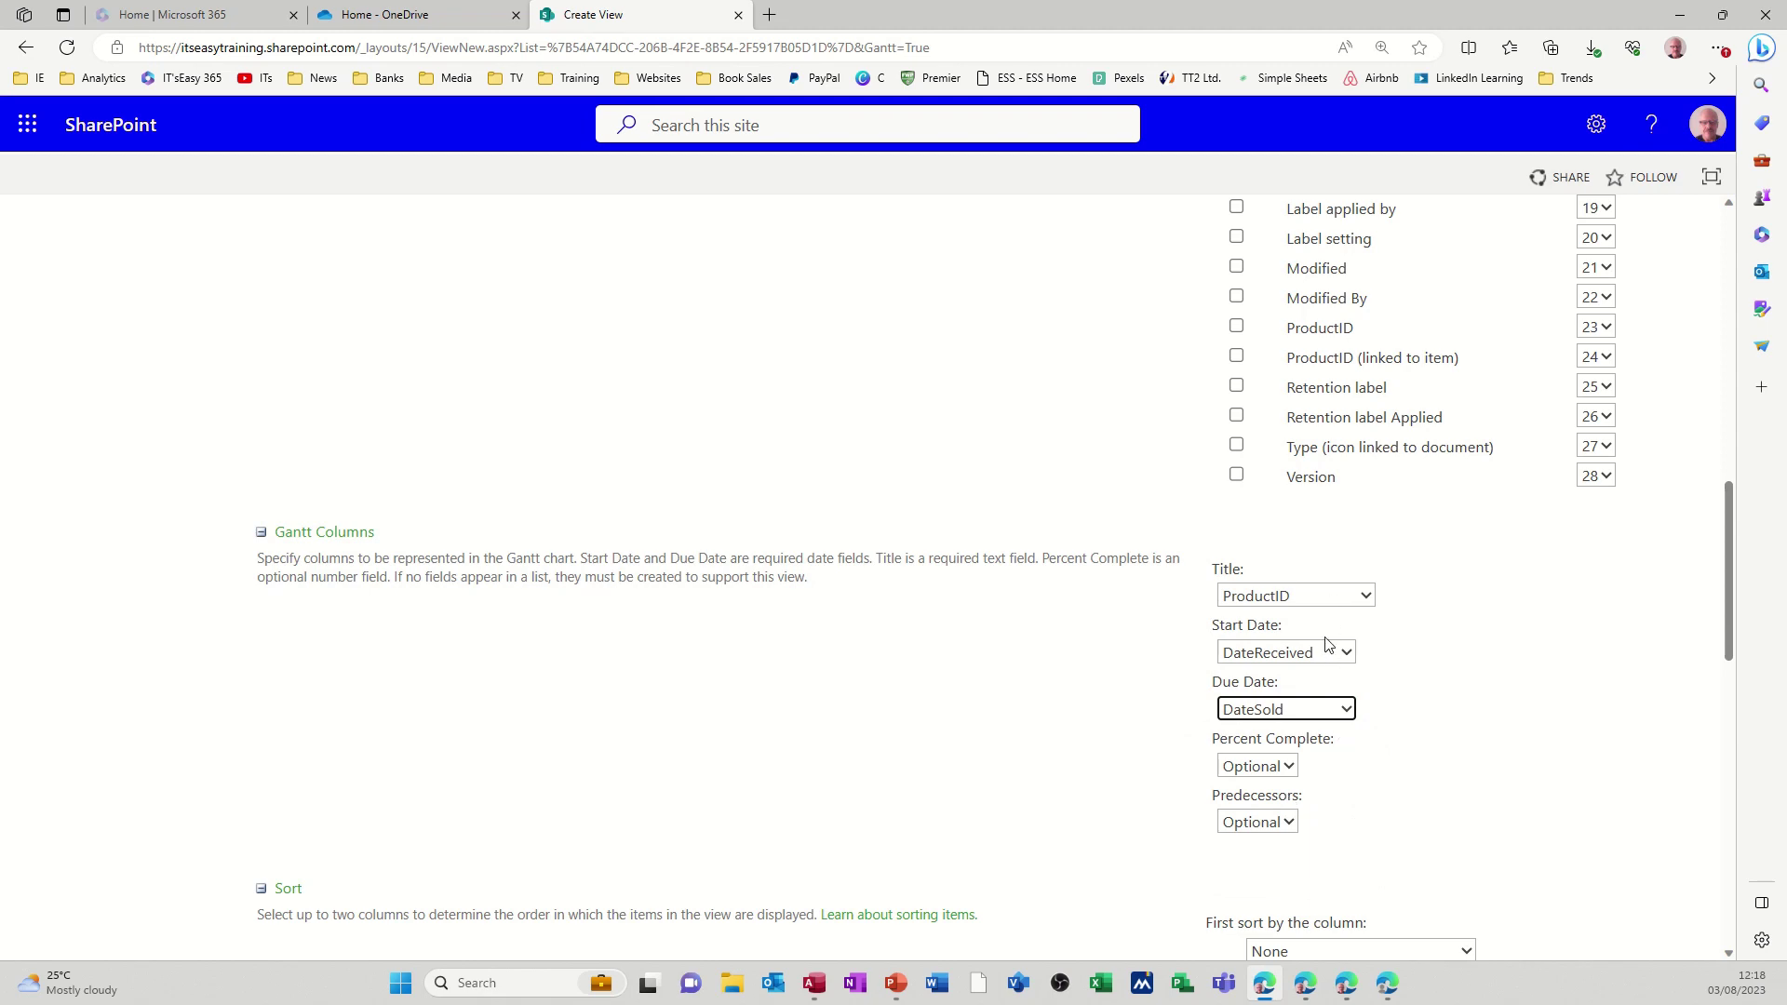
# Save the Timeline1 Gantt view with OK.
pyautogui.scroll(7, 1442, 643)
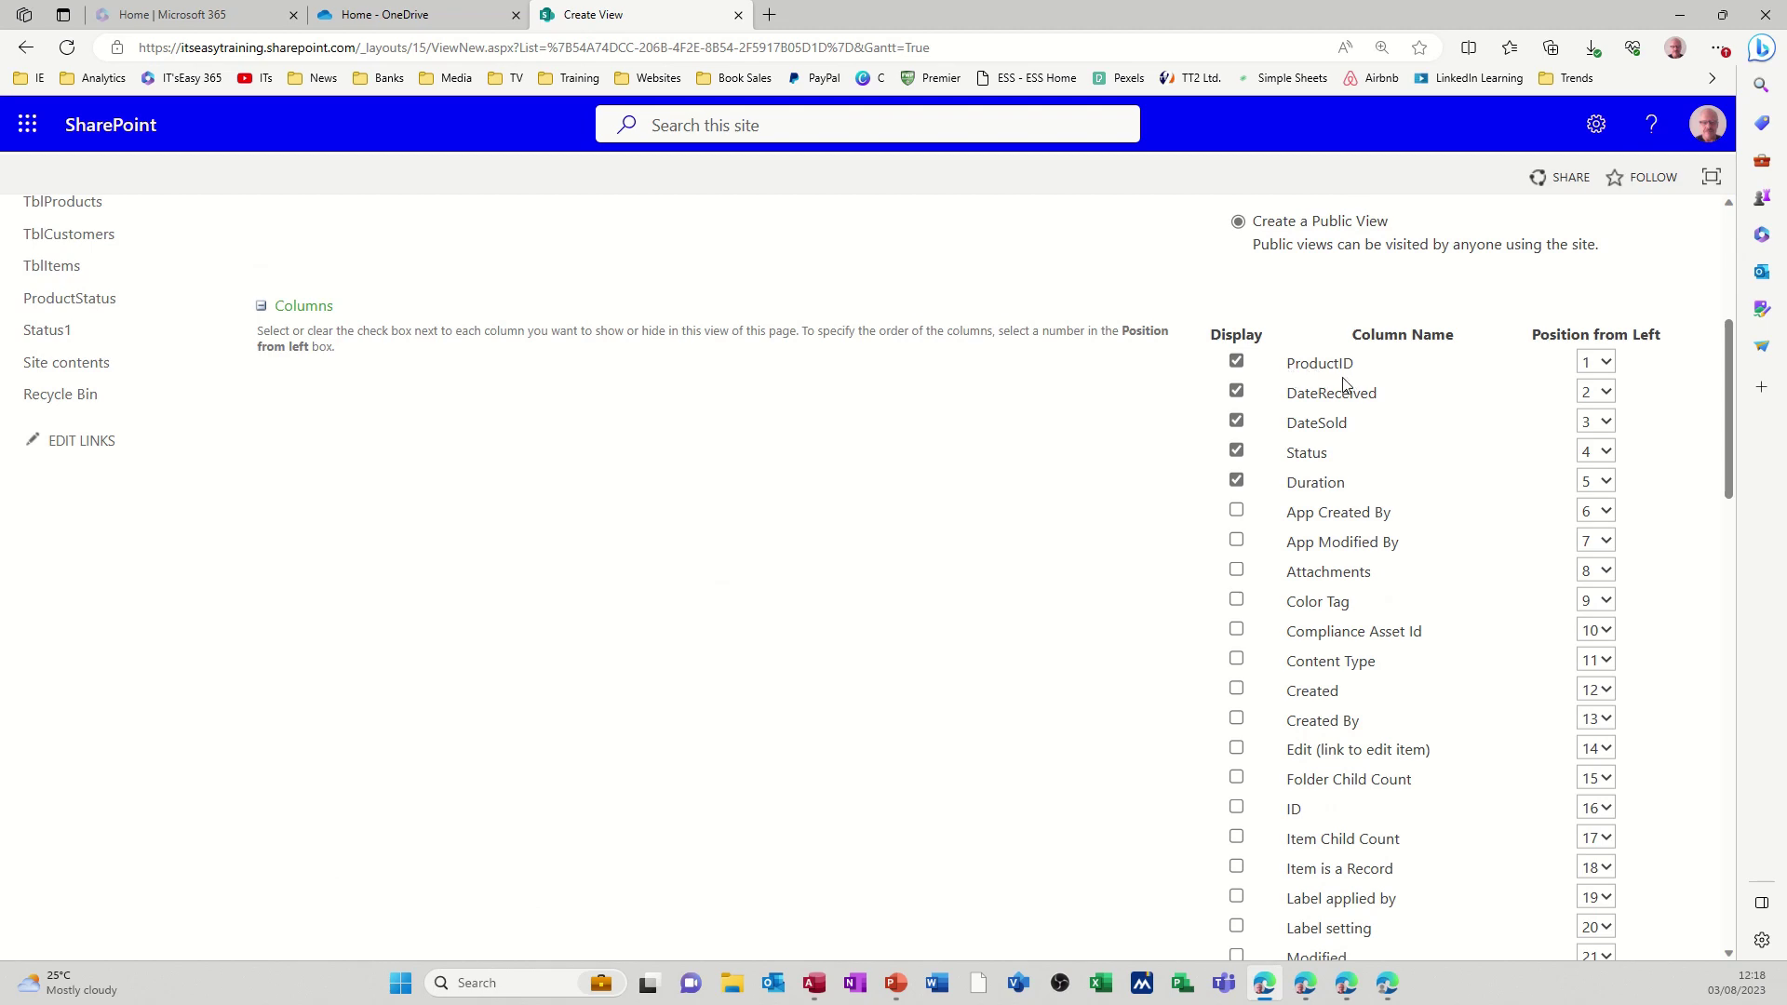
pyautogui.scroll(-10, 1396, 679)
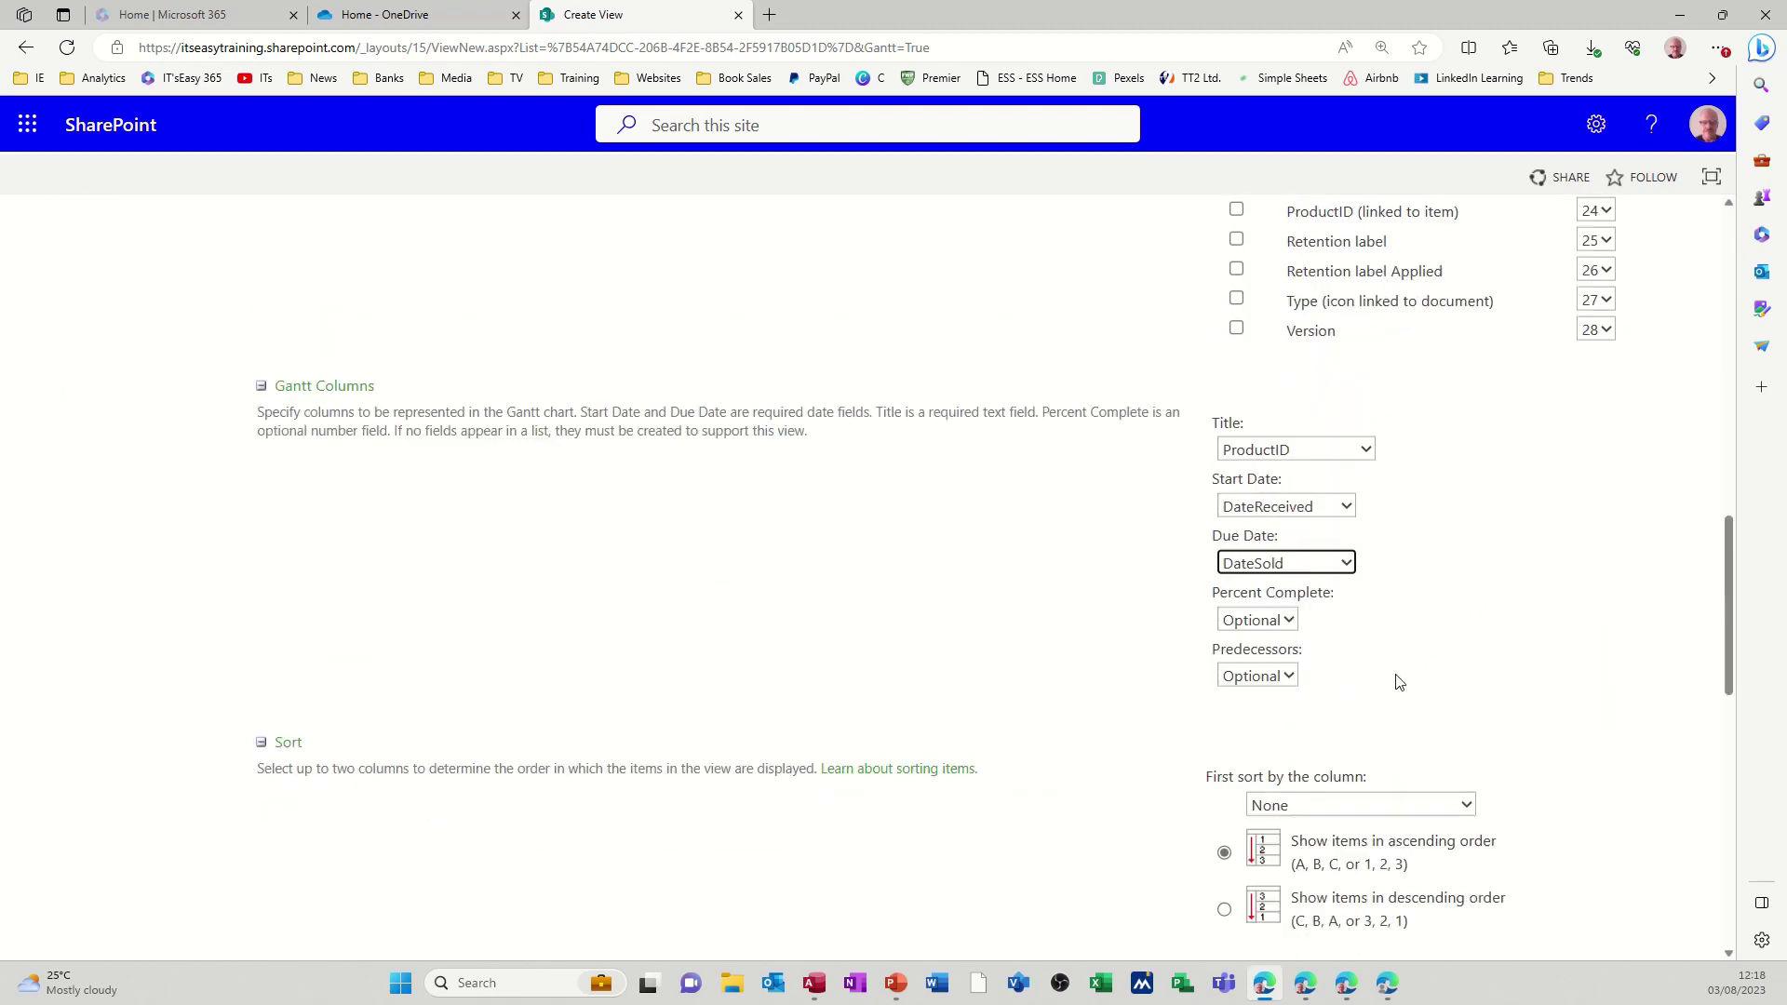
pyautogui.scroll(-2, 1373, 679)
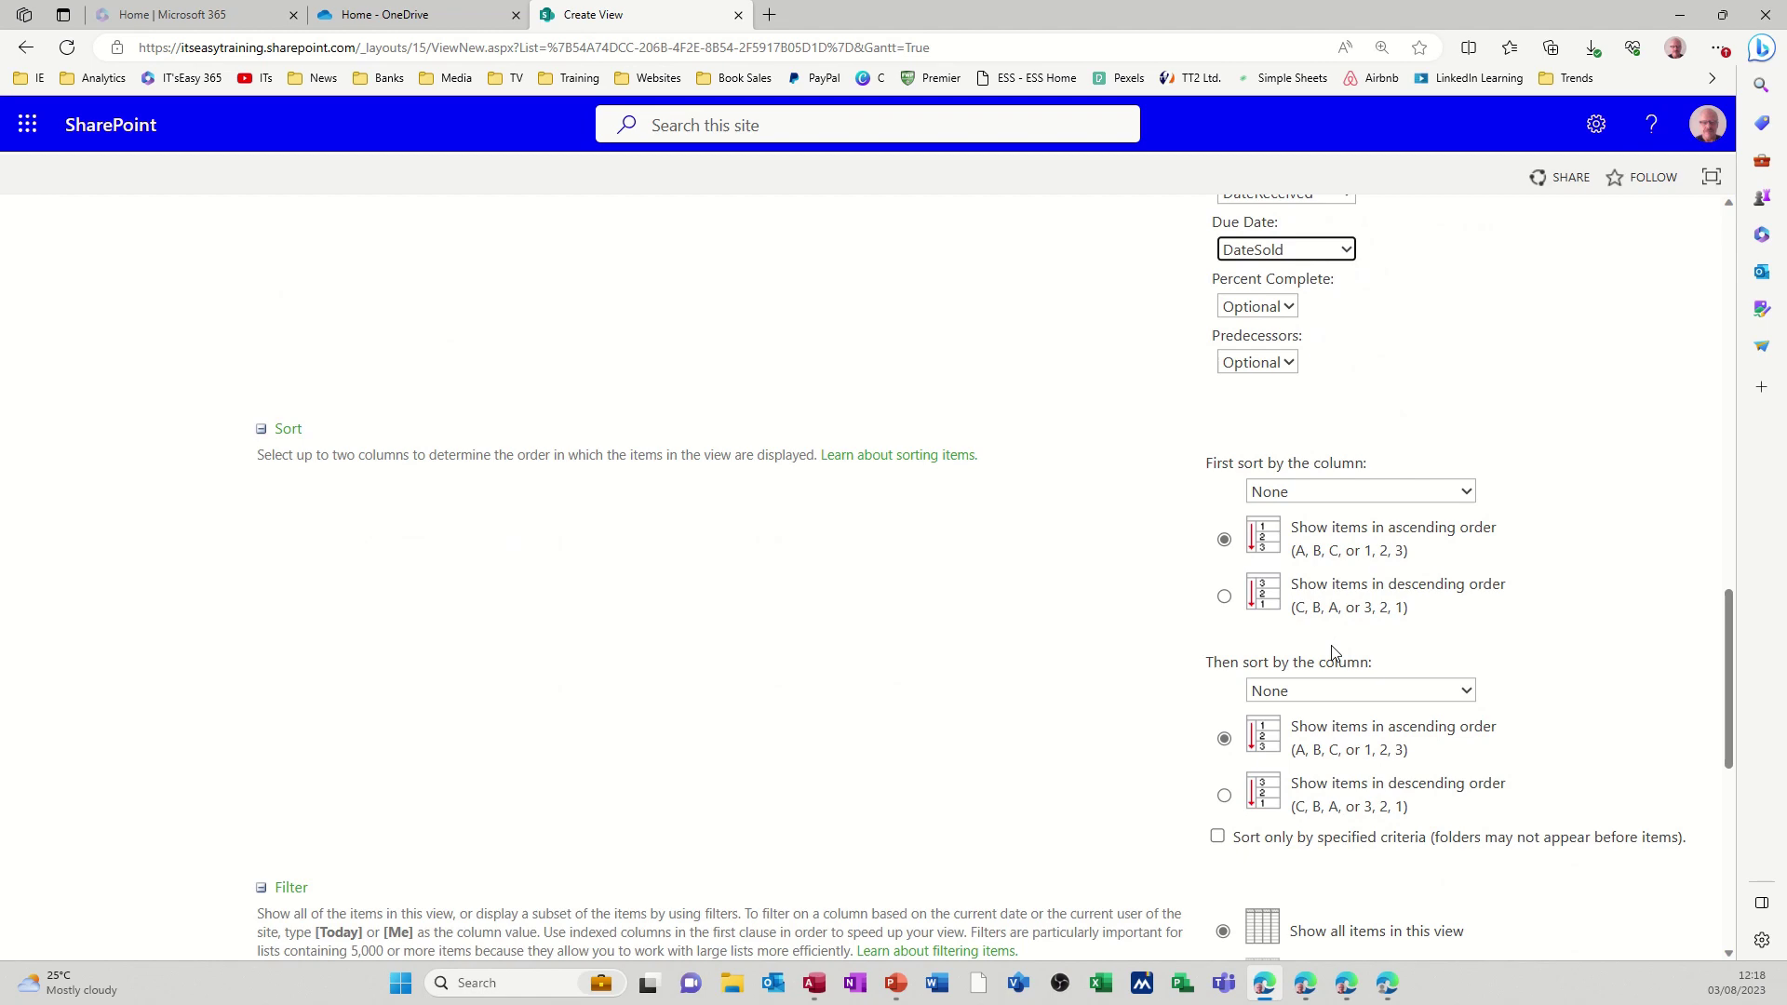
pyautogui.scroll(-3, 1333, 657)
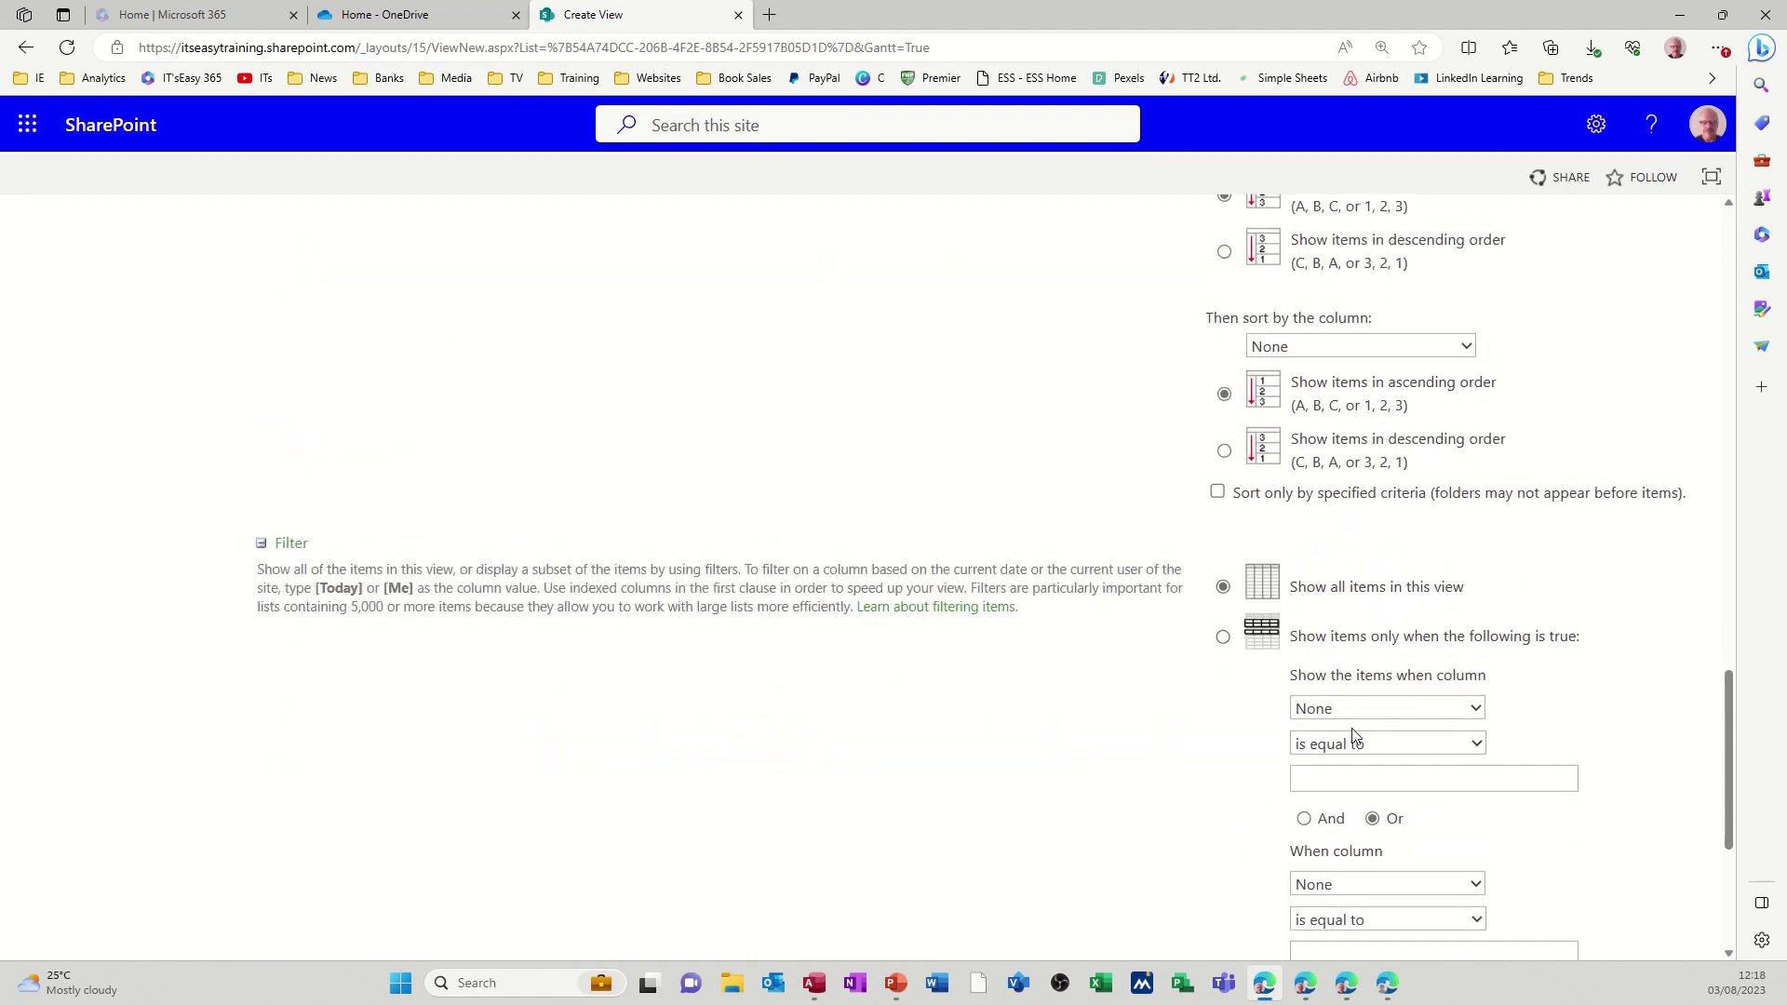
pyautogui.scroll(-4, 1369, 733)
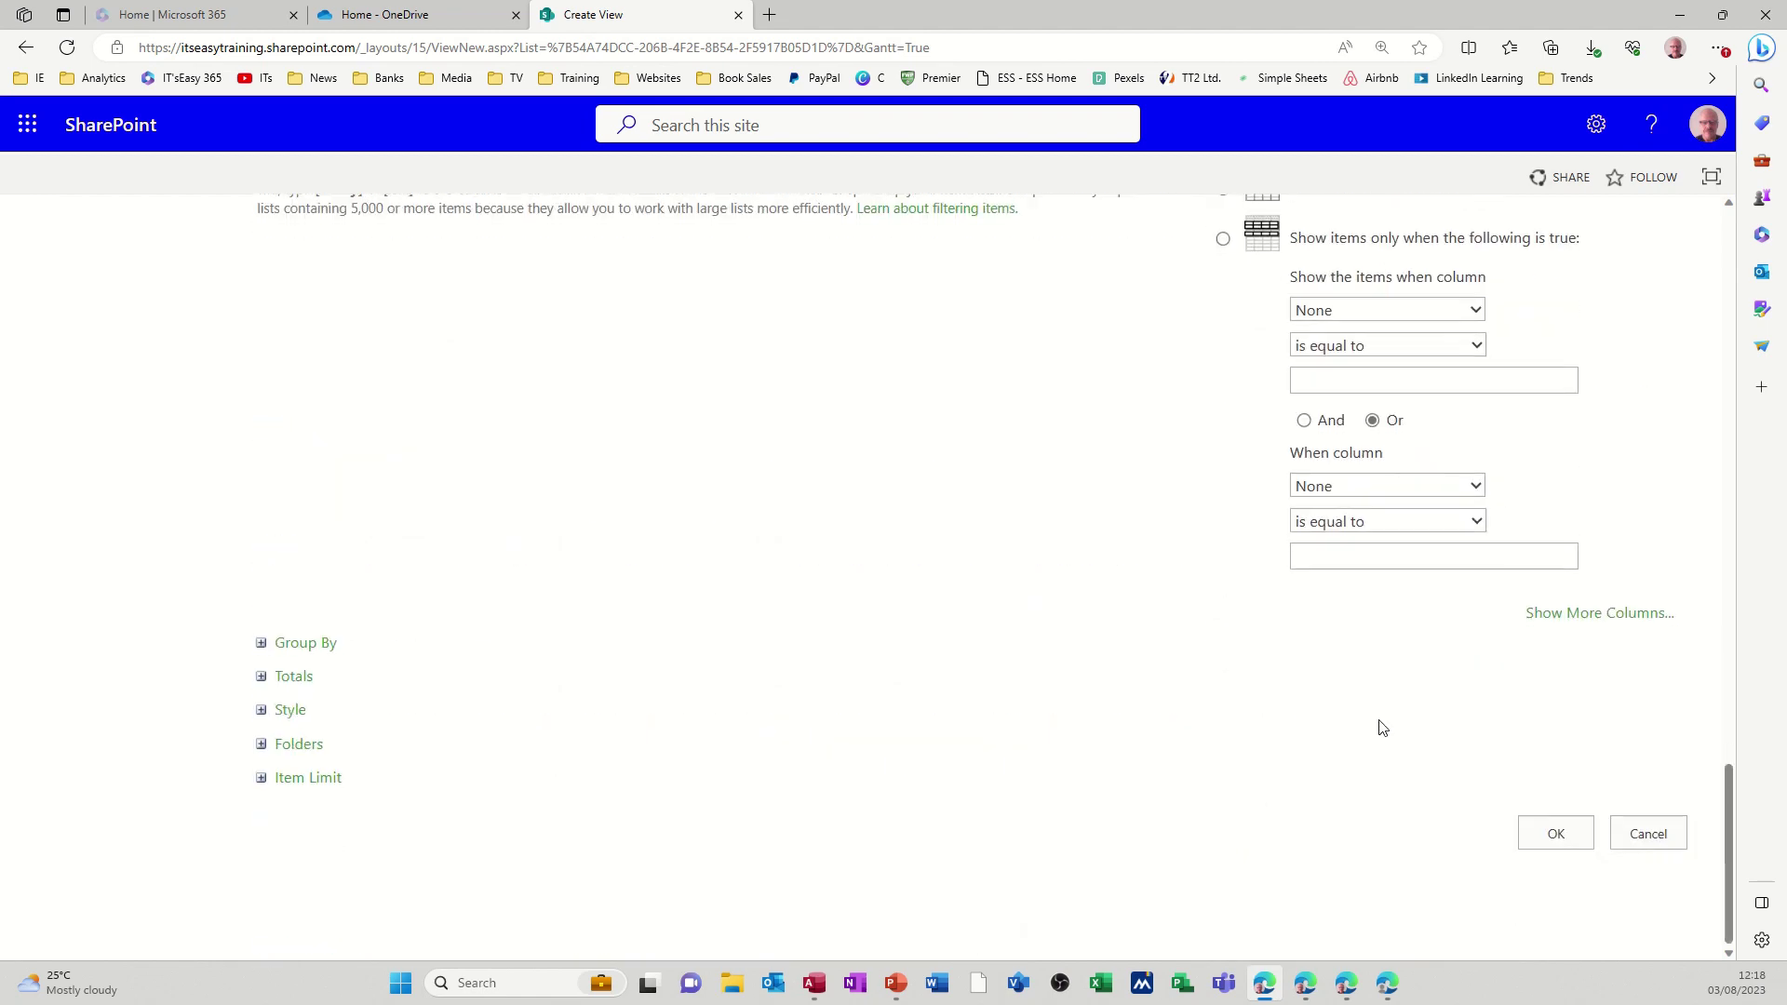
pyautogui.click(1551, 835)
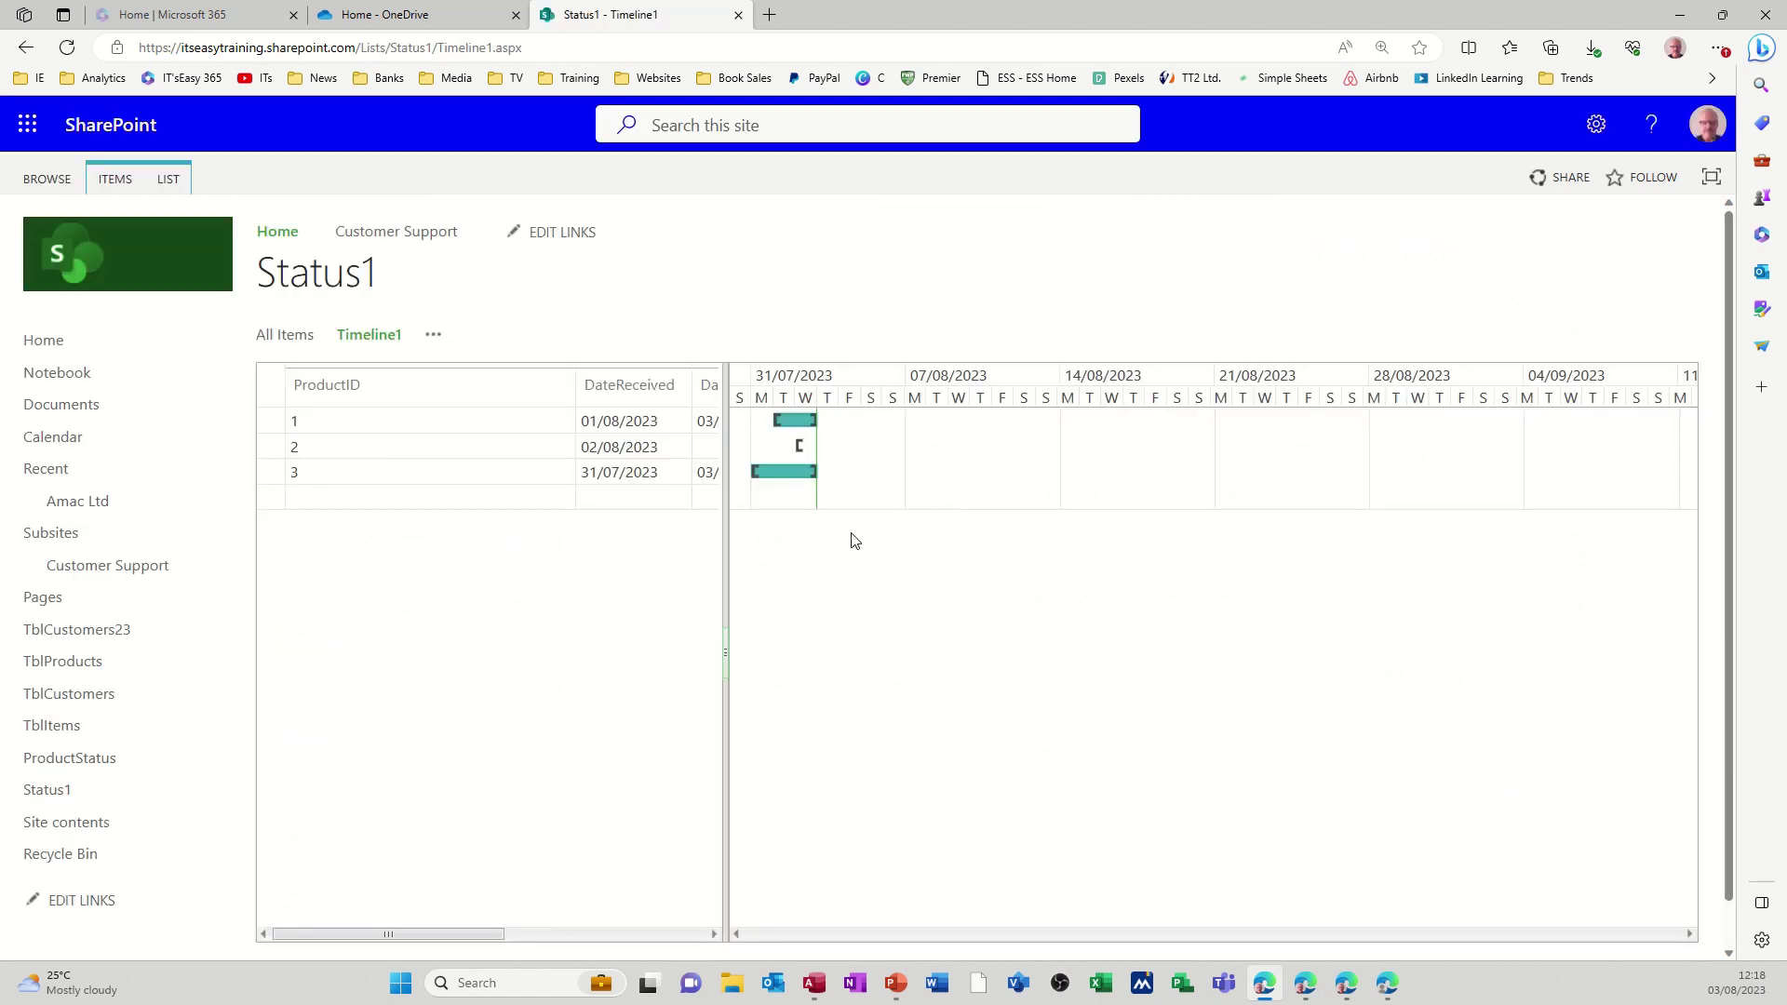
# Widen the Timeline1 grid to show DateSold, Status and Duration, then return to Status1.
pyautogui.moveTo(726, 546); pyautogui.dragTo(1019, 563)
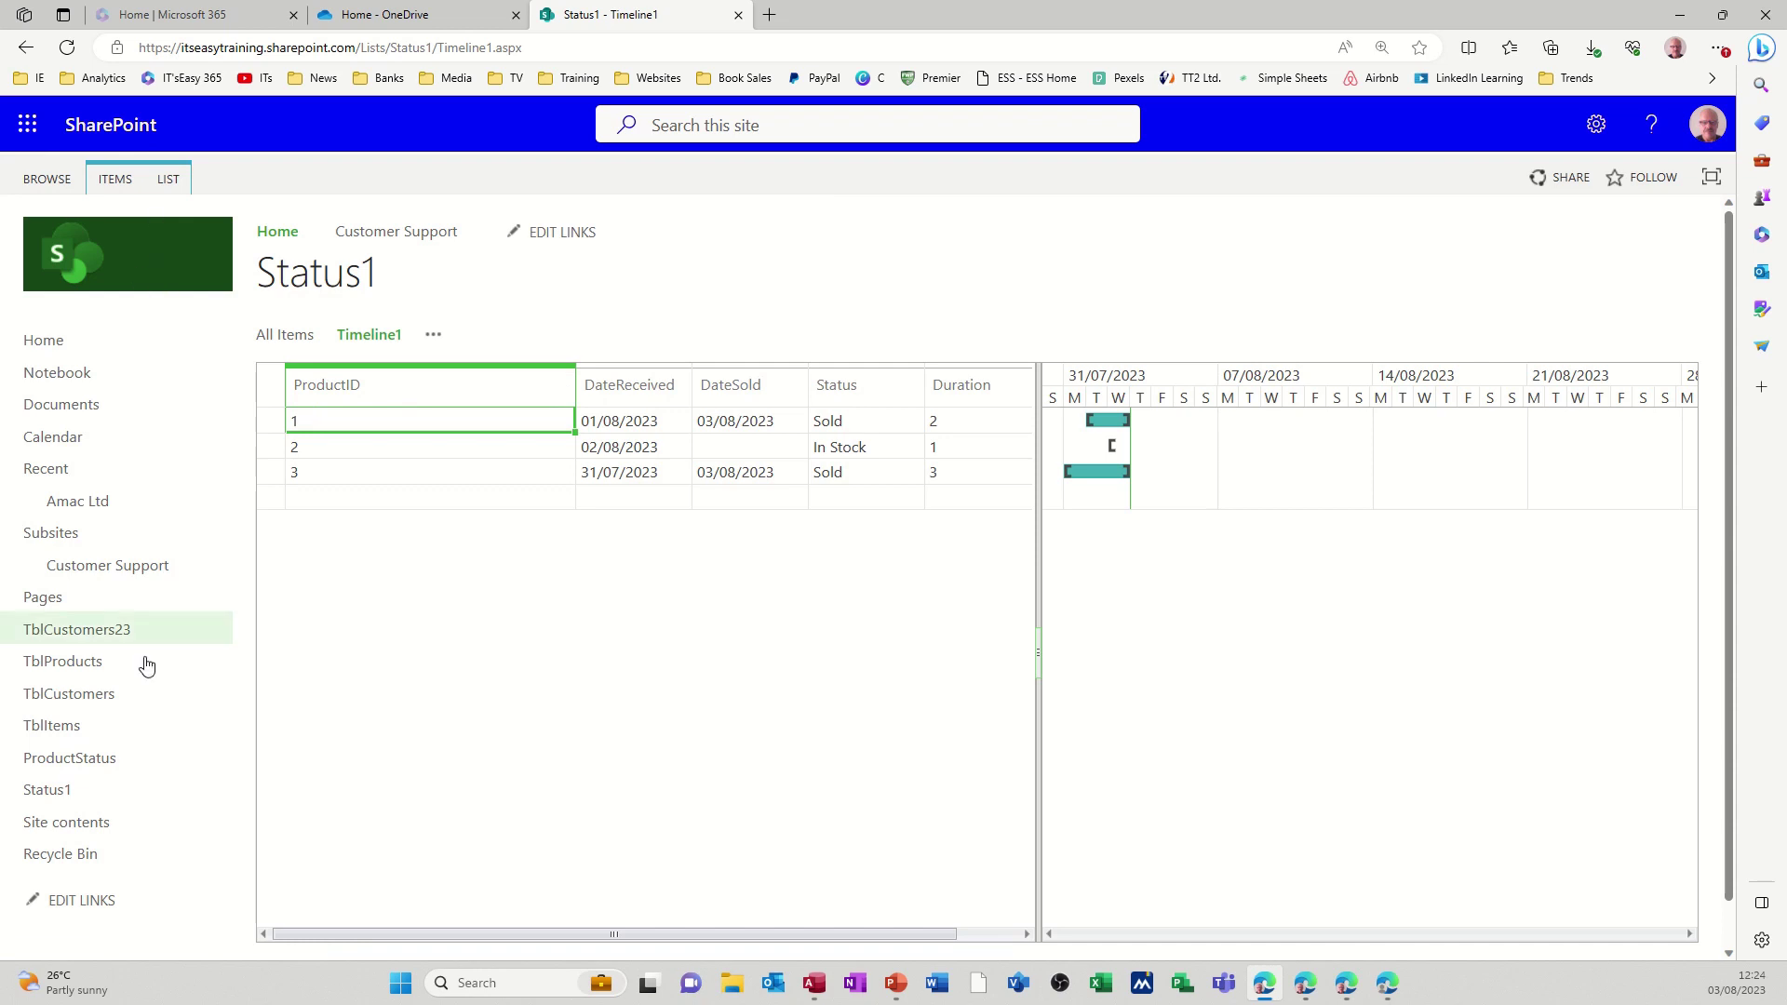
pyautogui.click(79, 793)
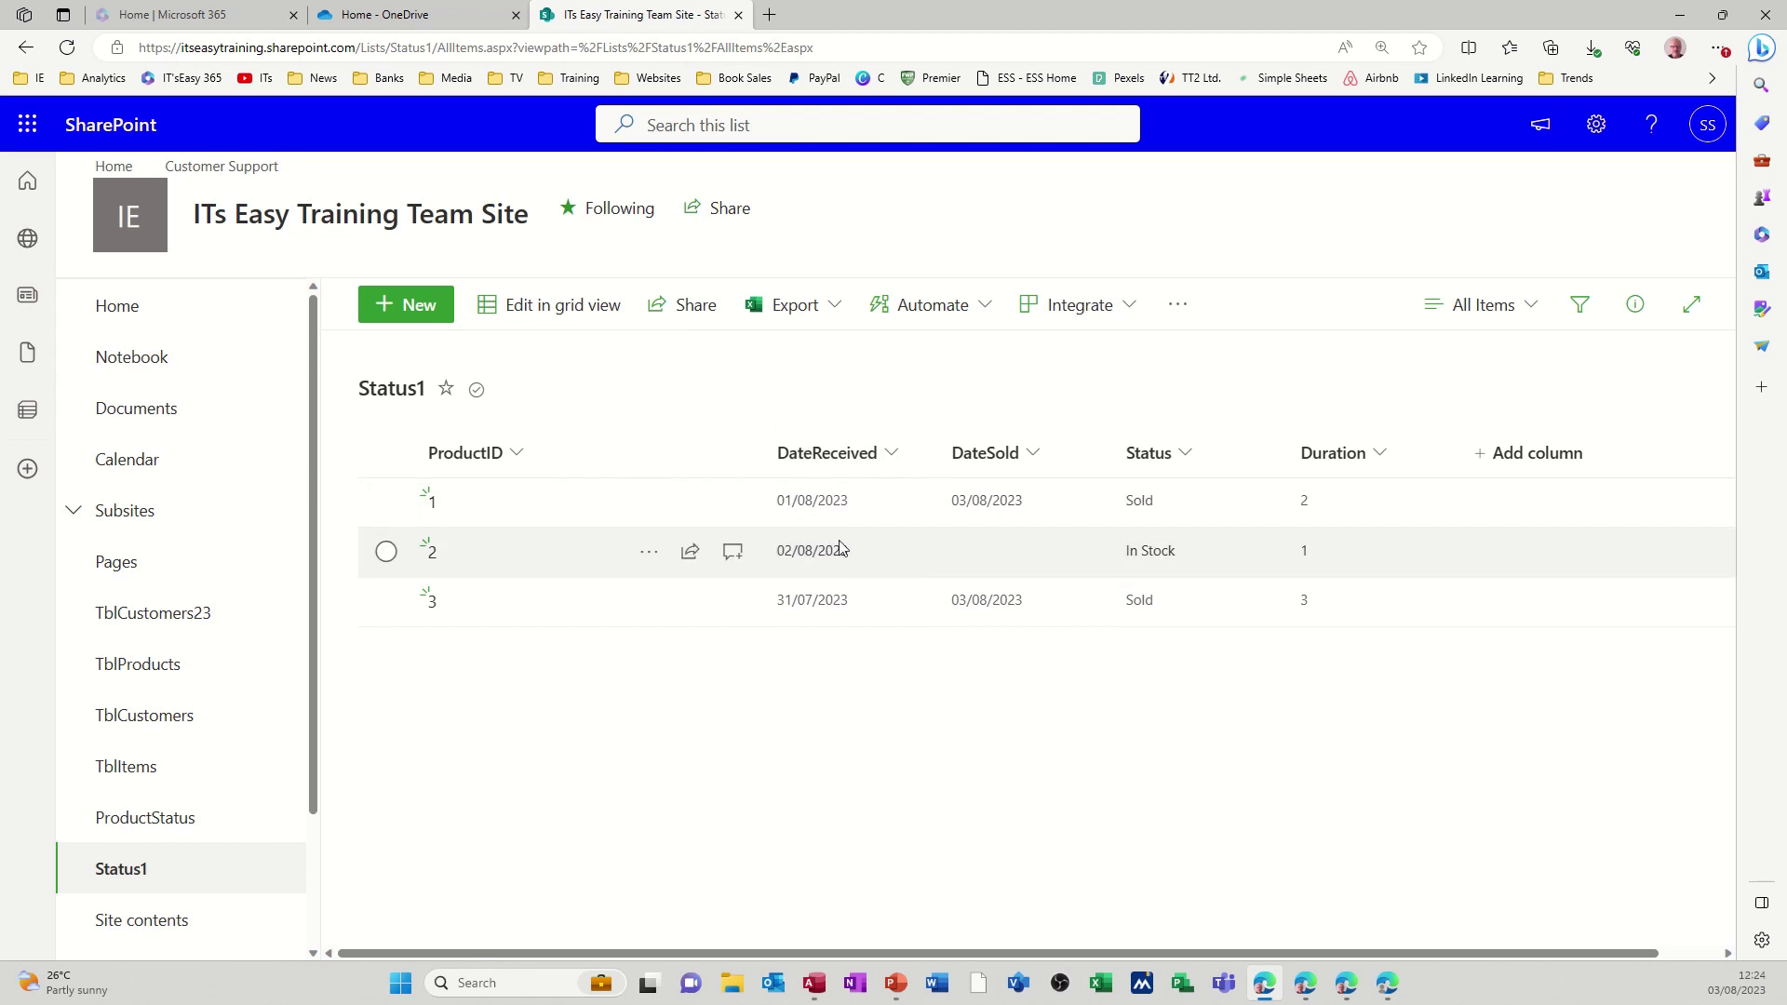
# Show Status1 as Compact List, then Gallery, then switch to the Timeline1 view.
pyautogui.click(1531, 317)
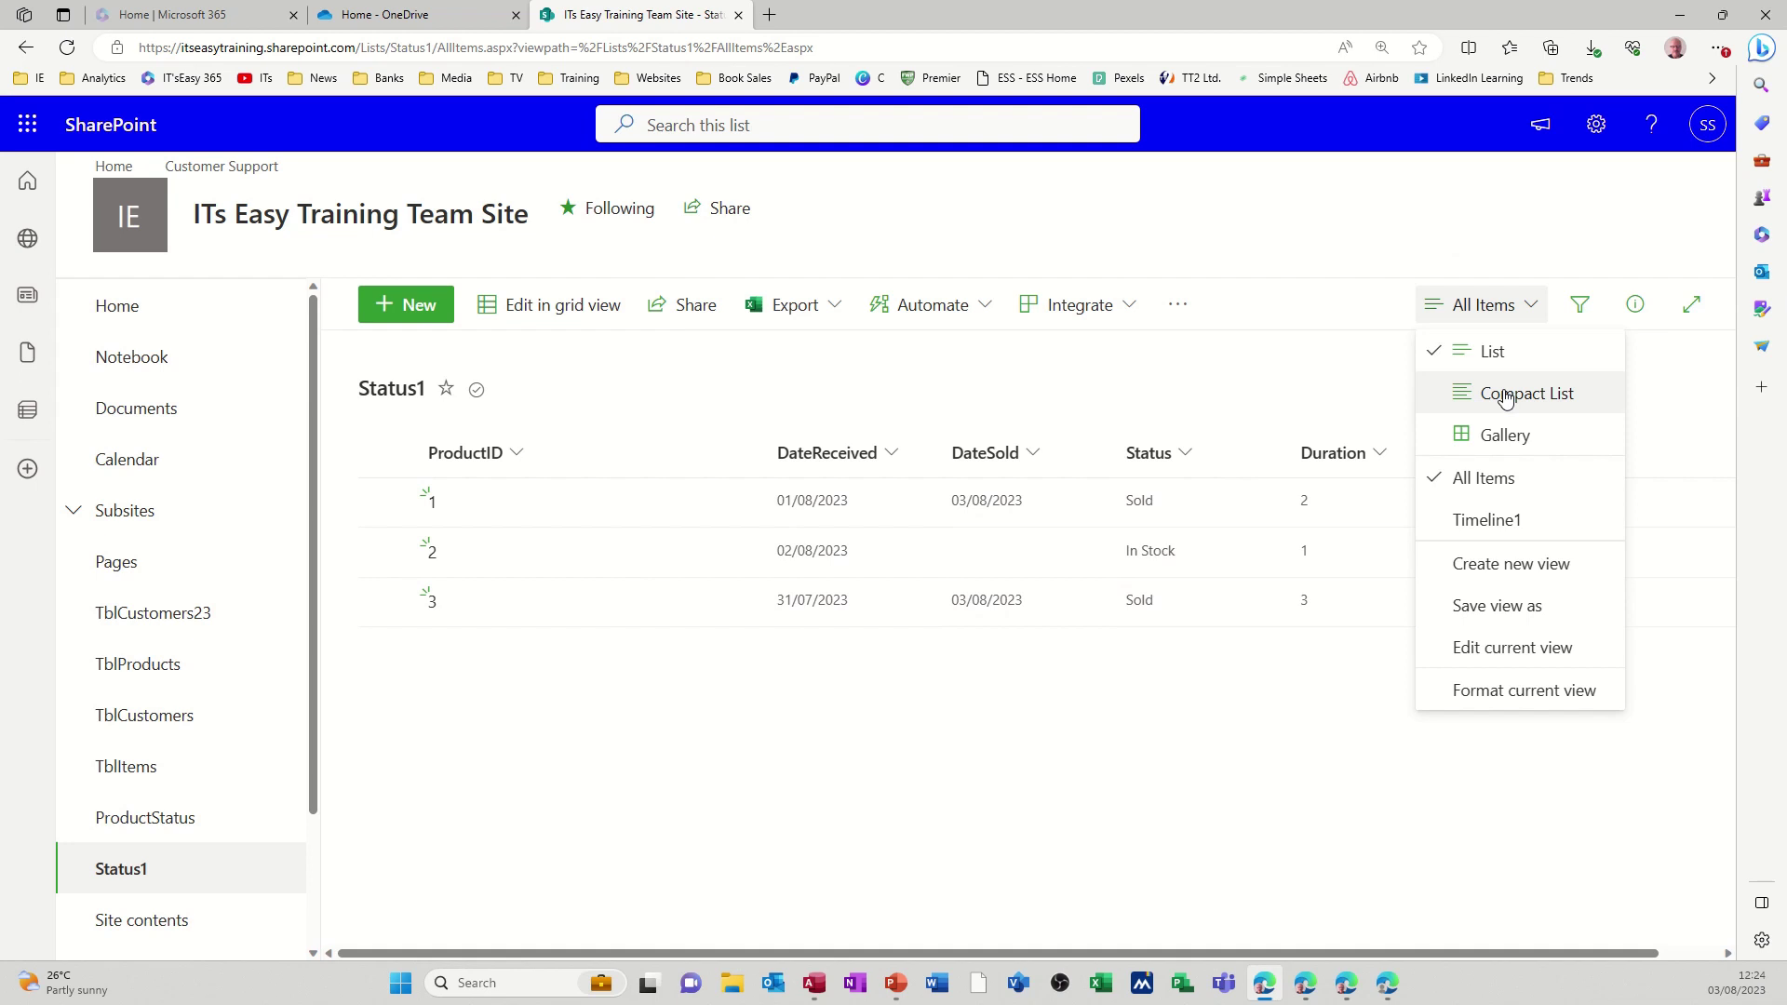
pyautogui.click(1507, 396)
pyautogui.click(1523, 319)
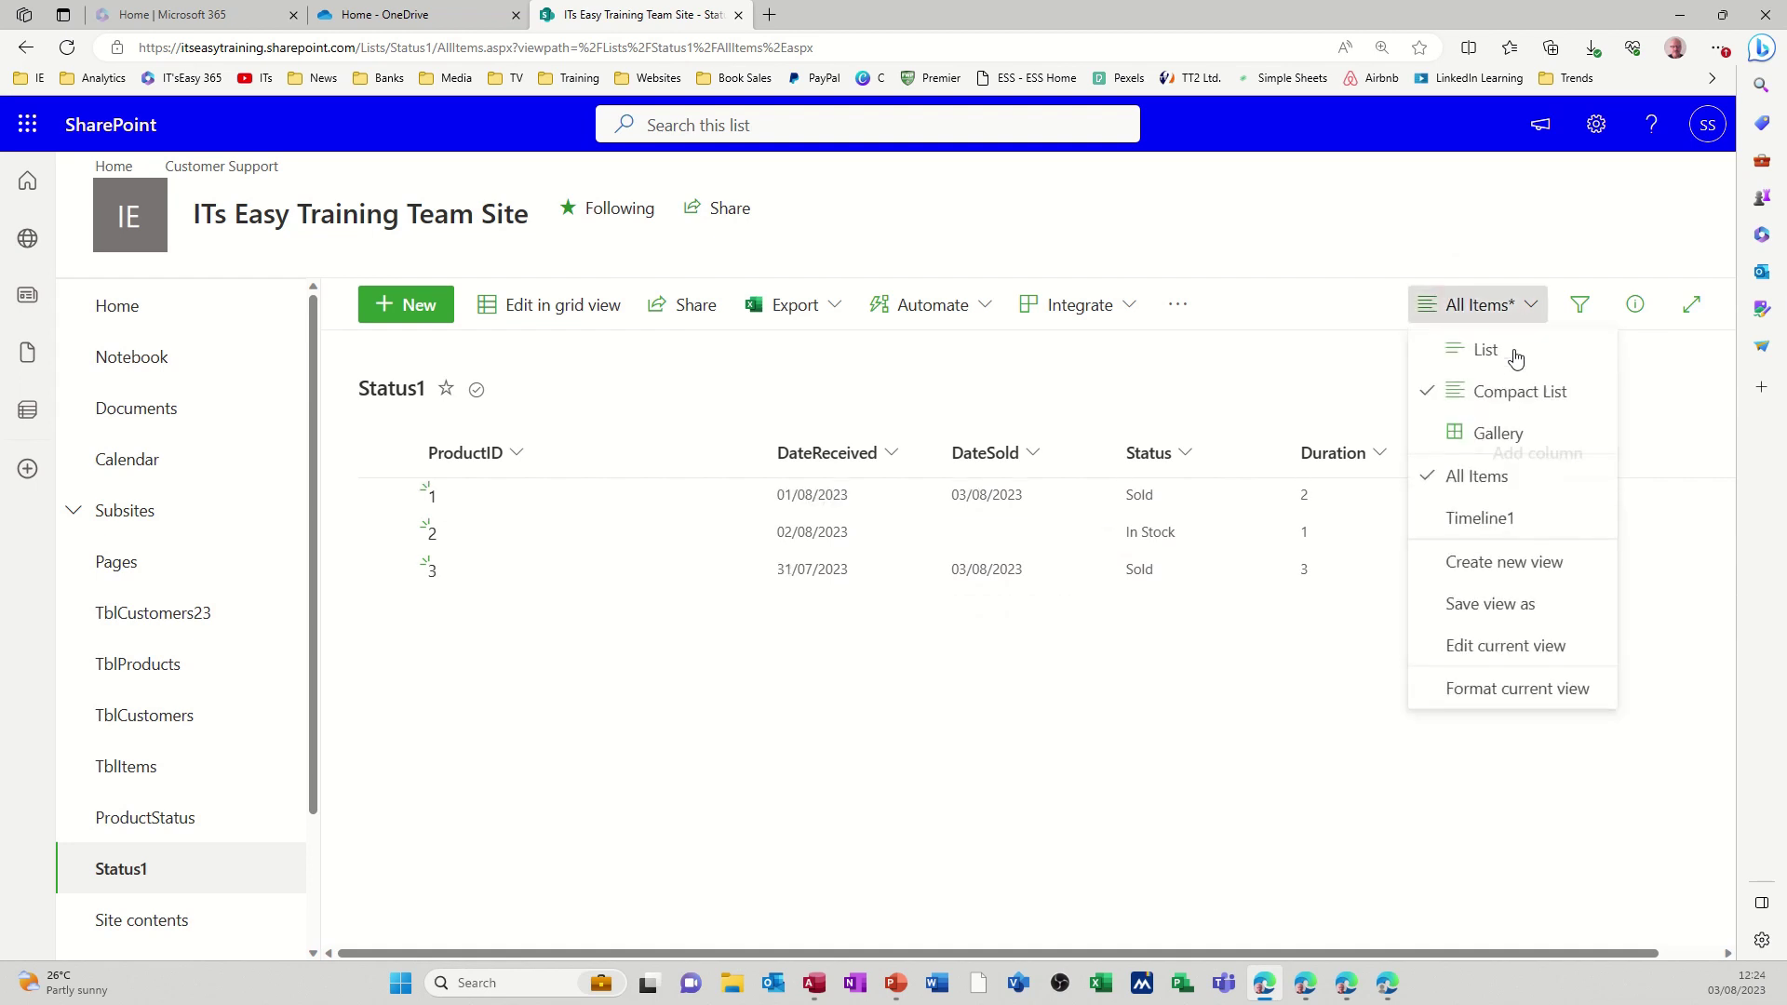
pyautogui.click(1493, 441)
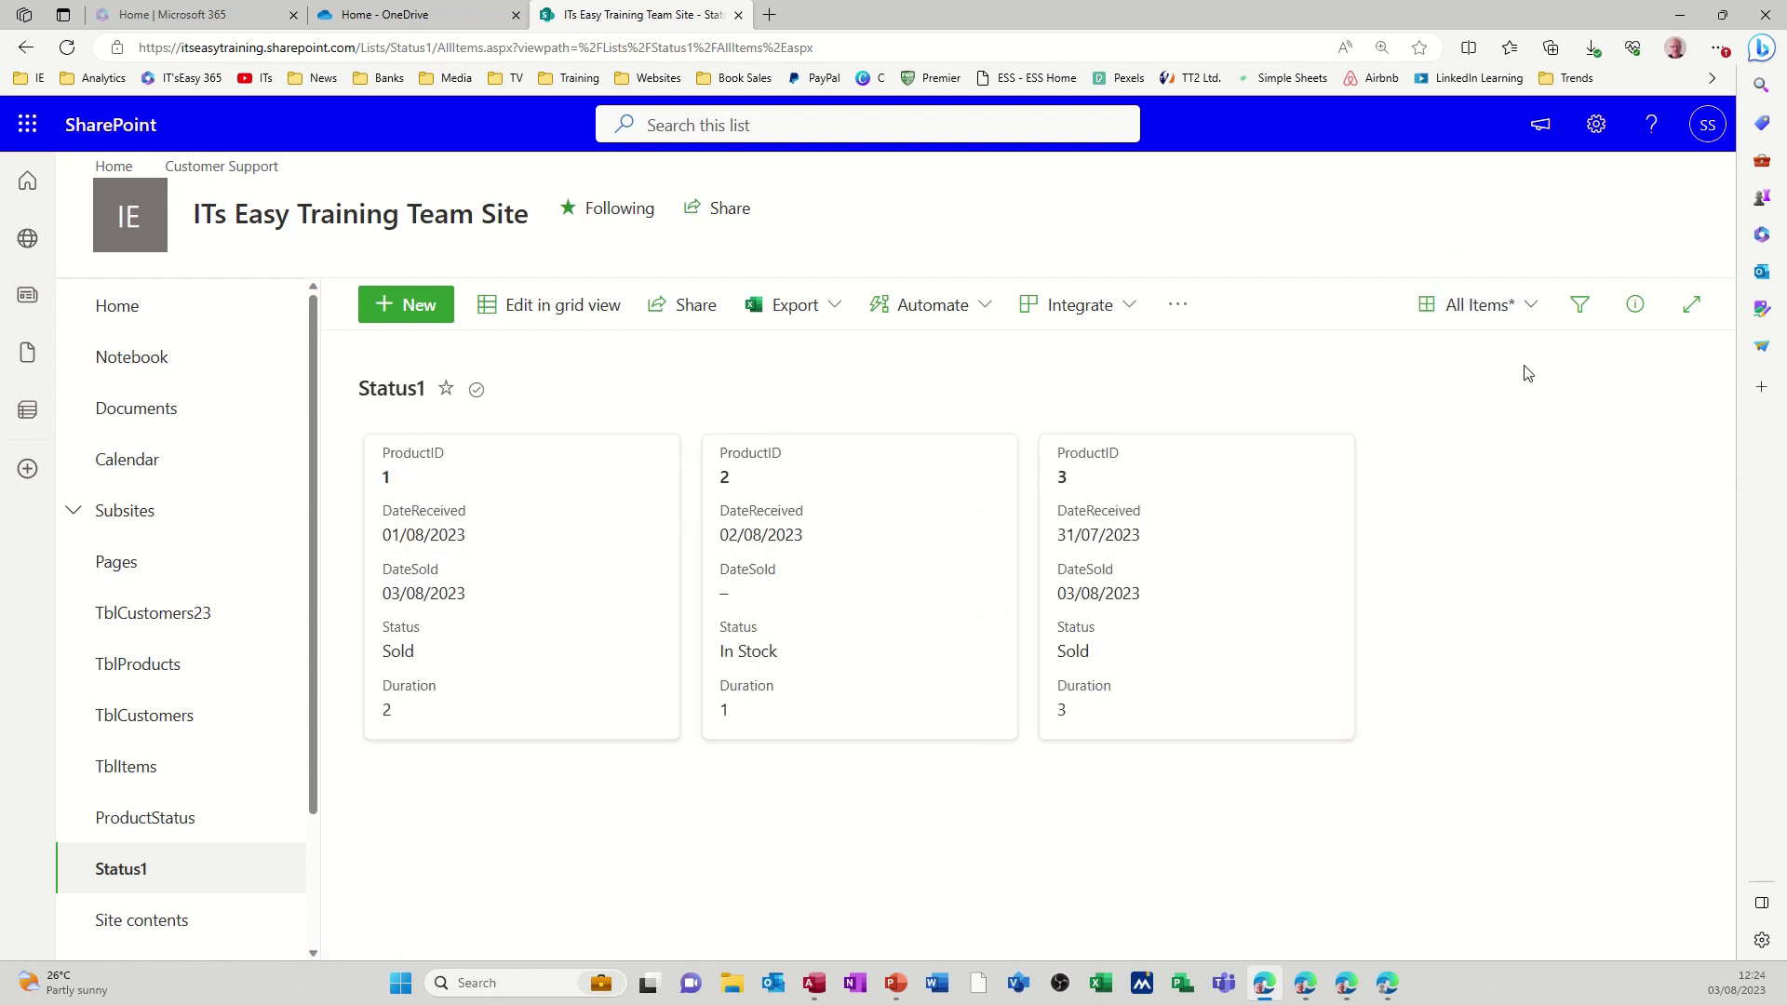
pyautogui.click(1532, 316)
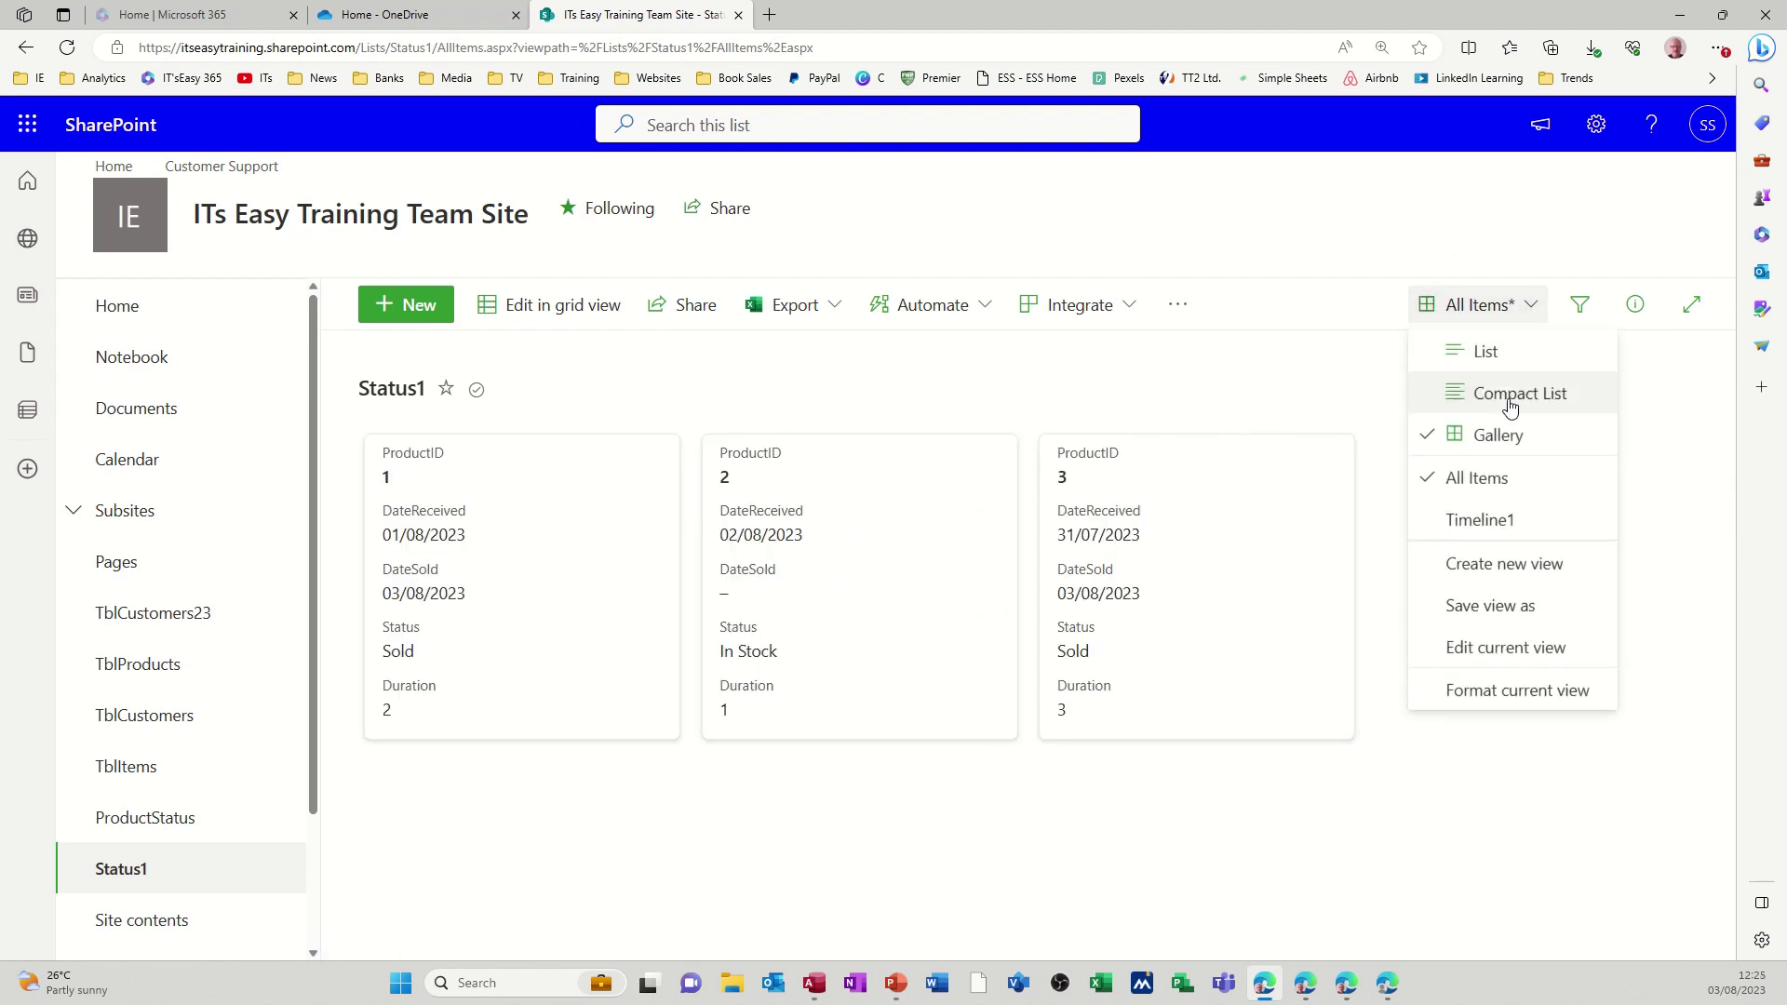
pyautogui.click(1469, 523)
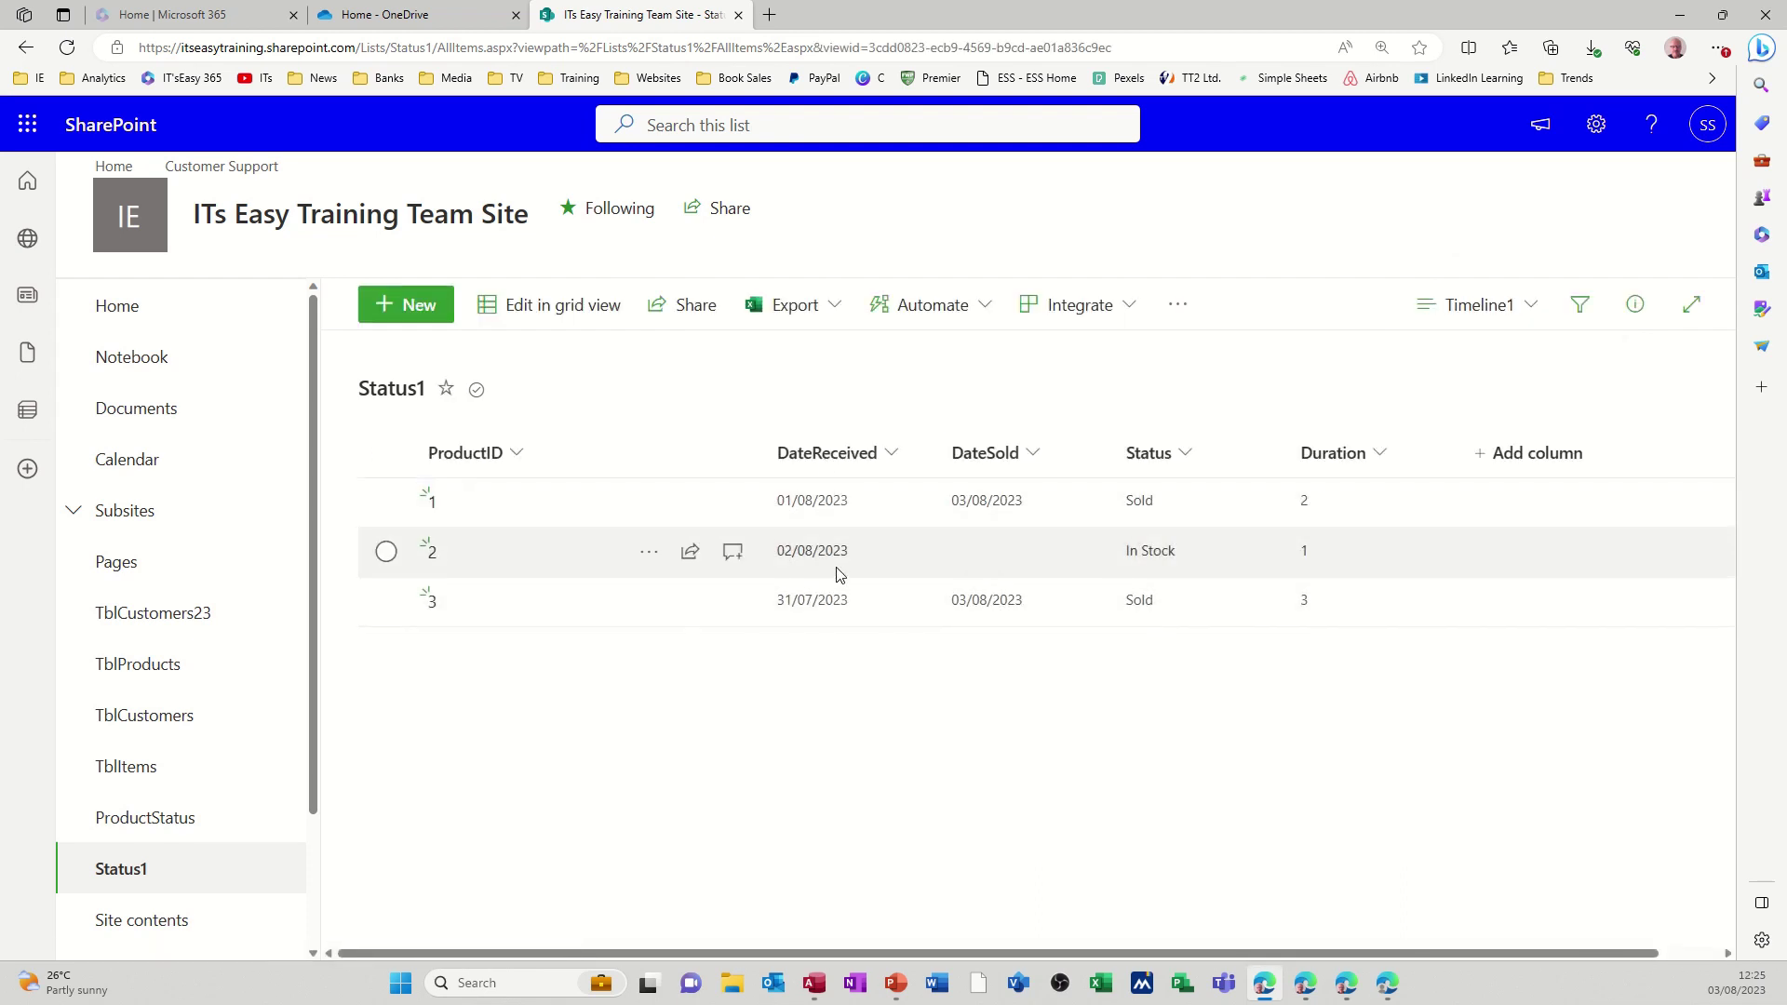
pyautogui.click(1597, 130)
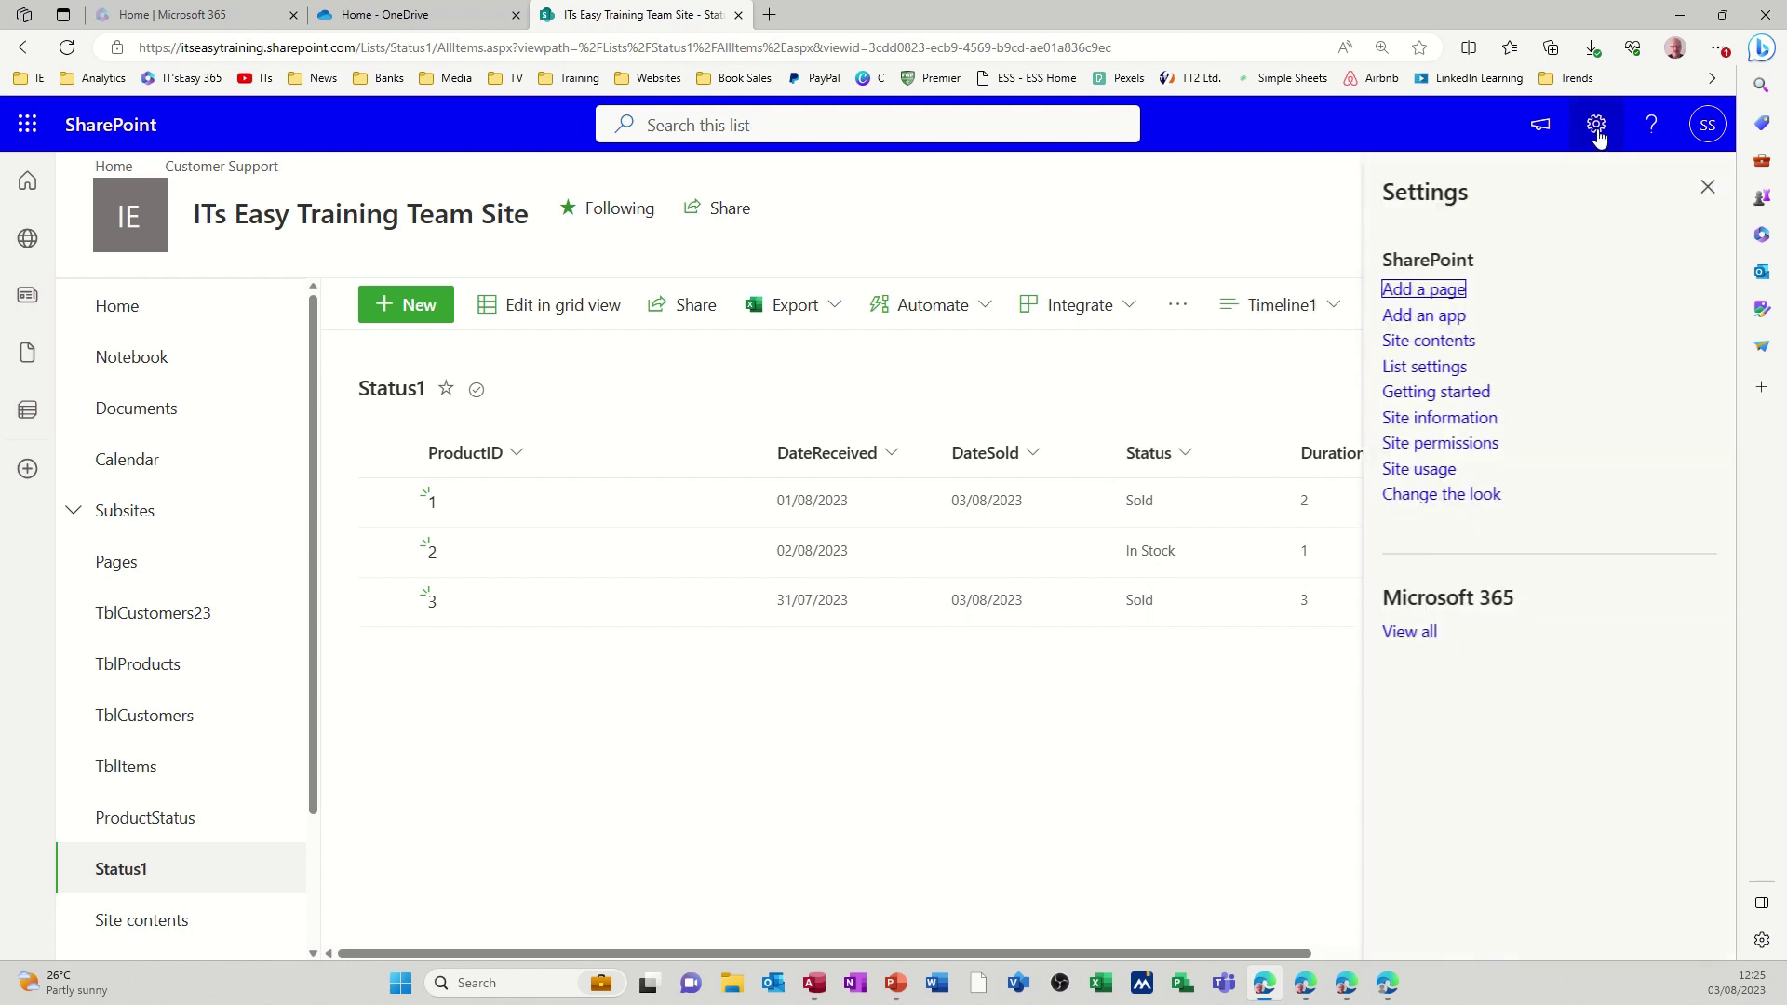
# Open Timeline1 from the Status1 list settings and widen its grid to show DateSold and Status.
pyautogui.click(1438, 374)
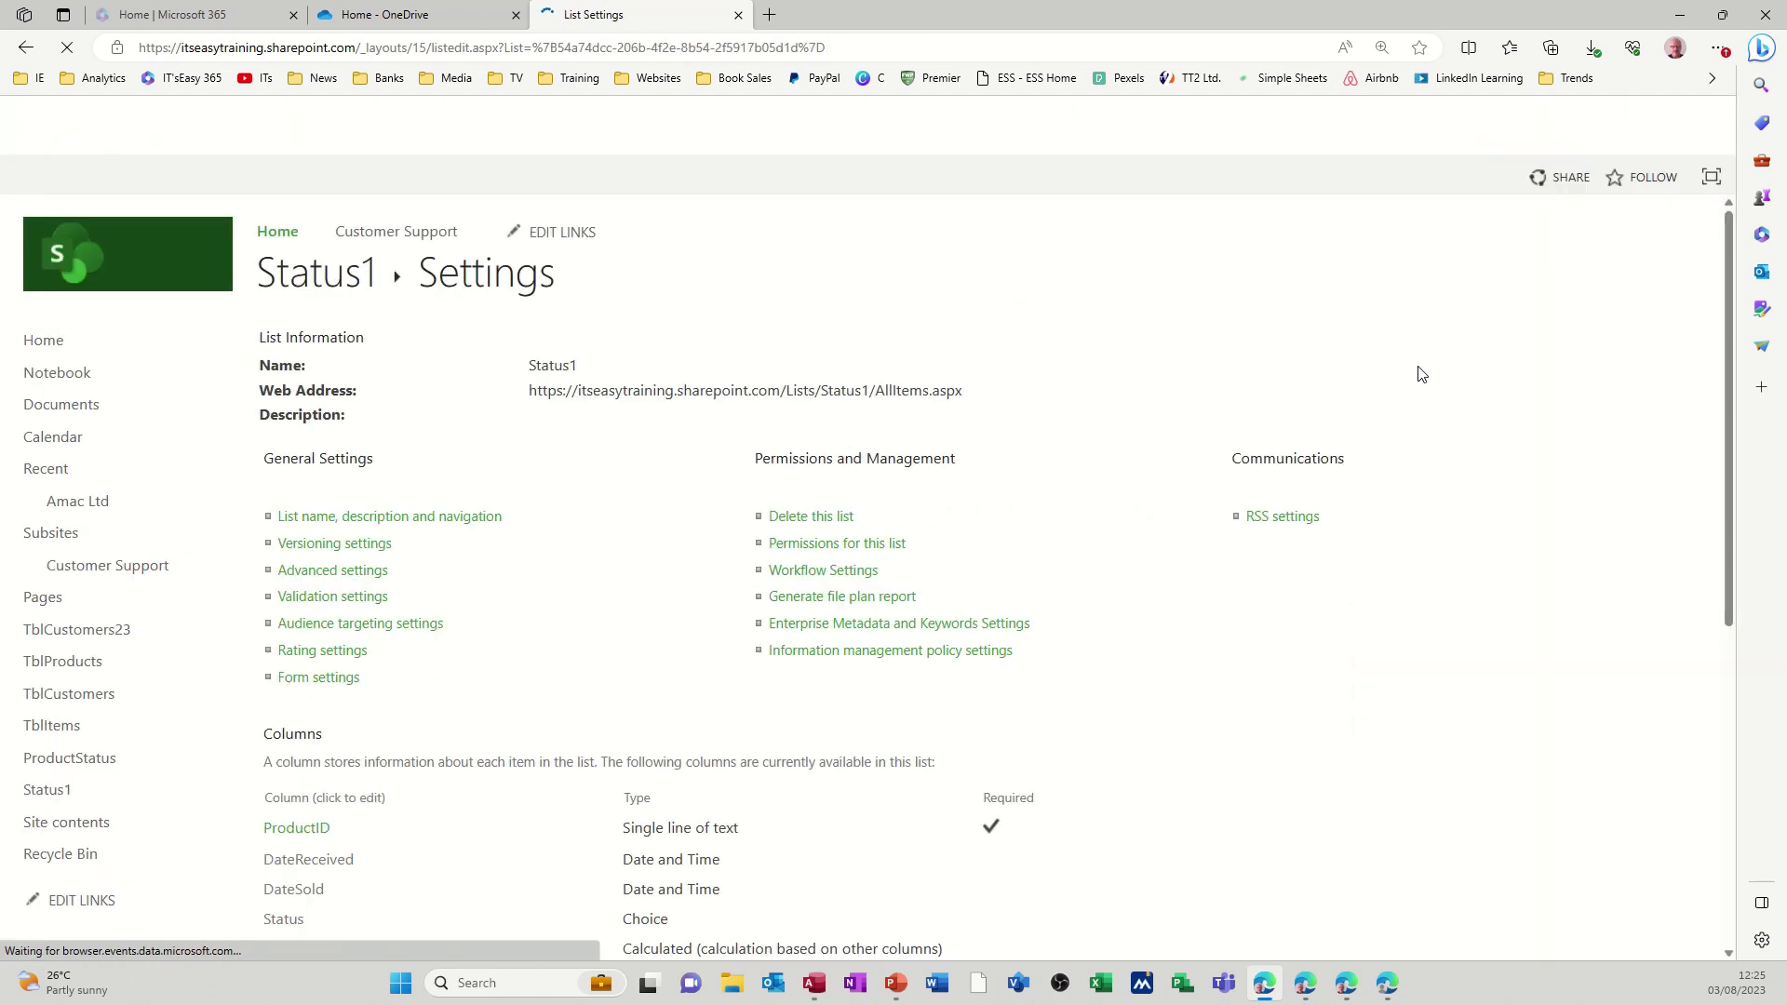
pyautogui.scroll(-6, 1185, 471)
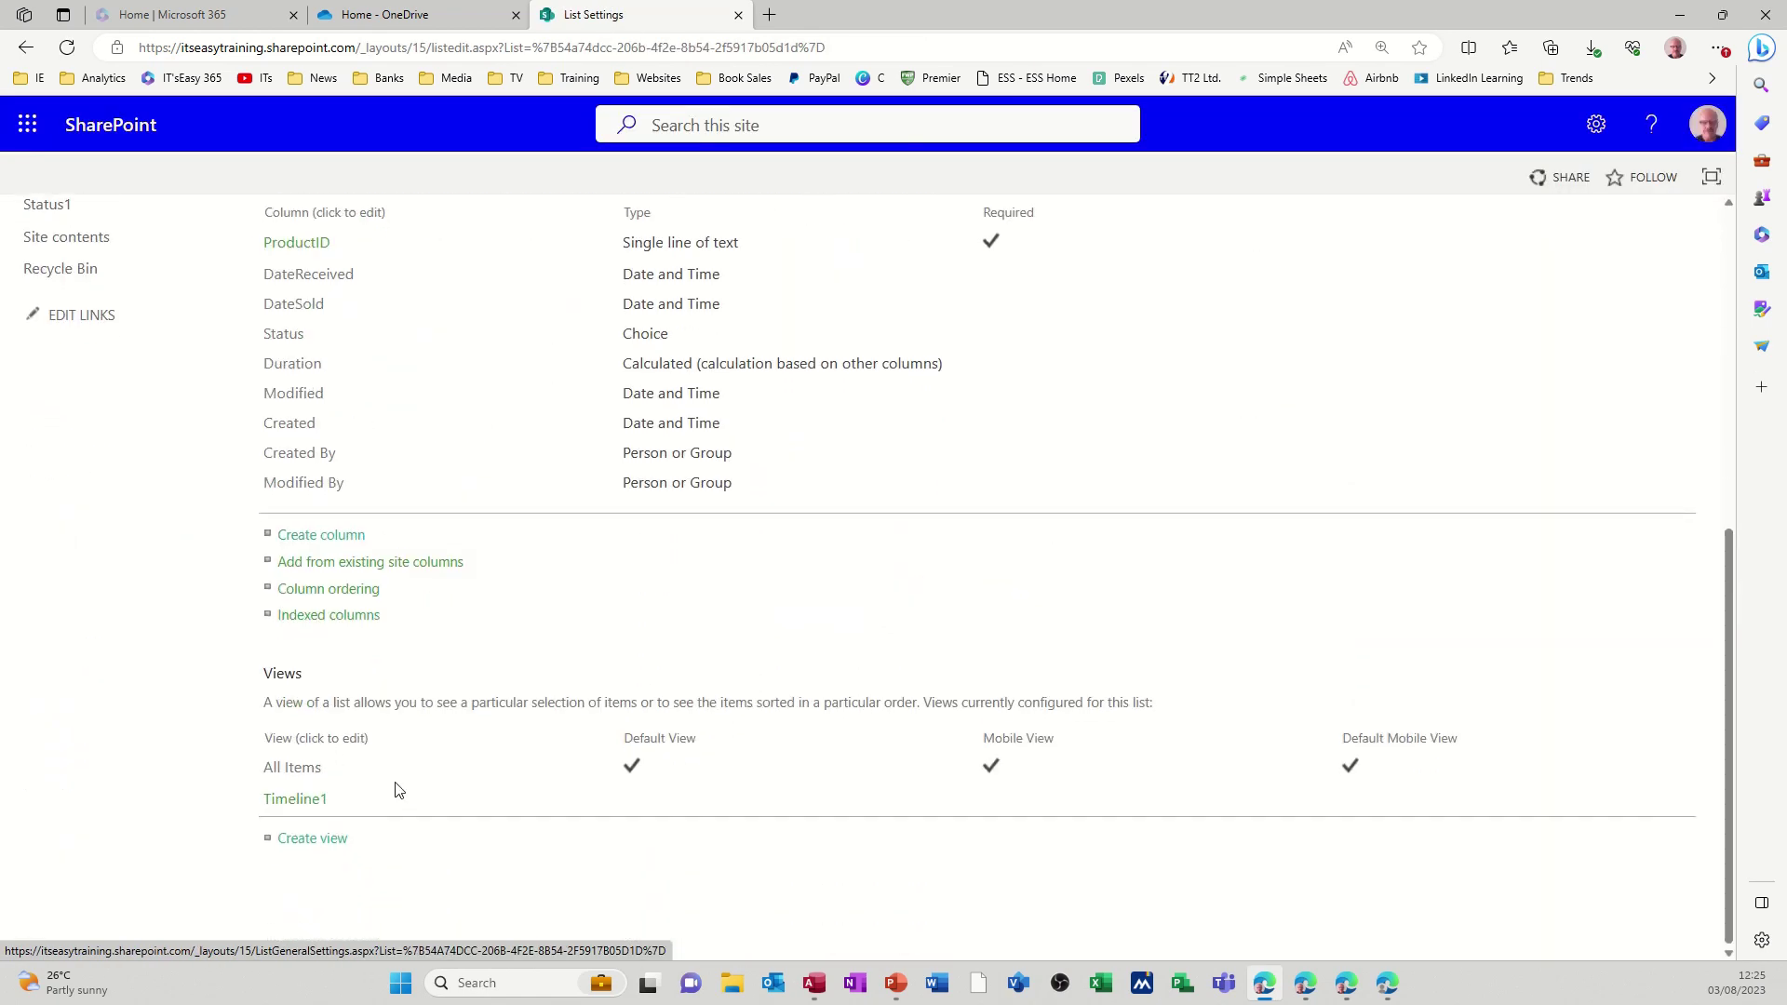
pyautogui.click(299, 803)
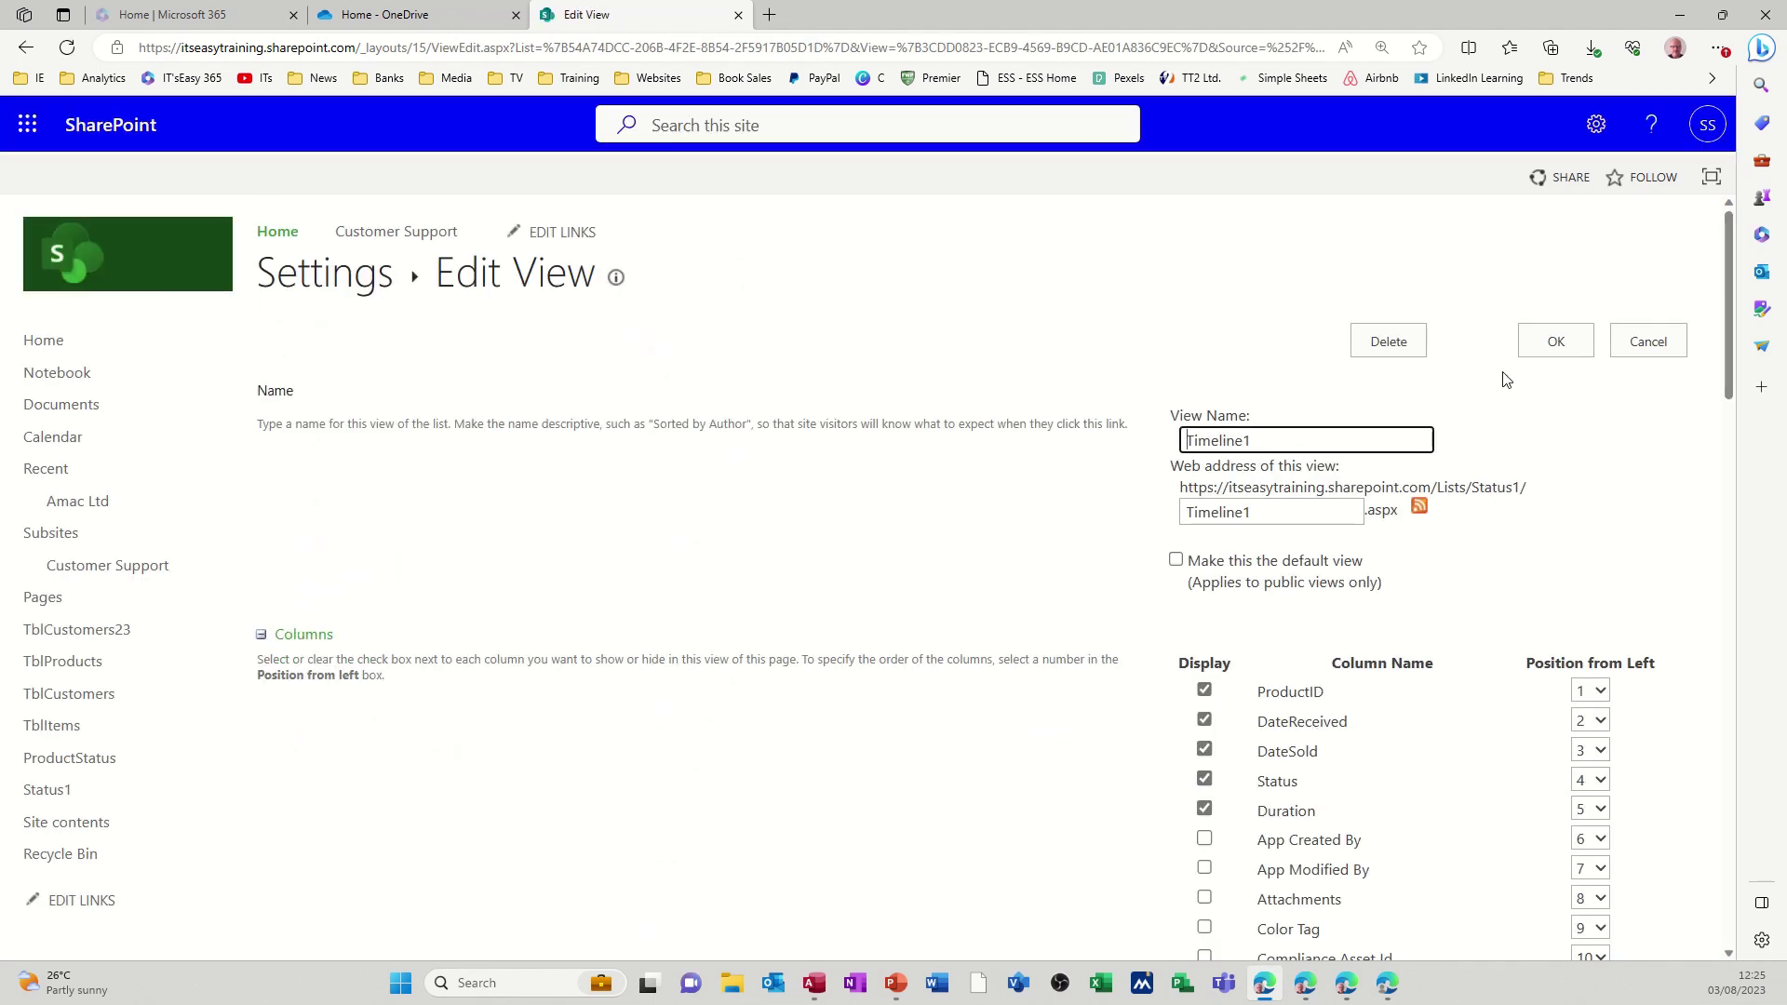
pyautogui.click(1554, 340)
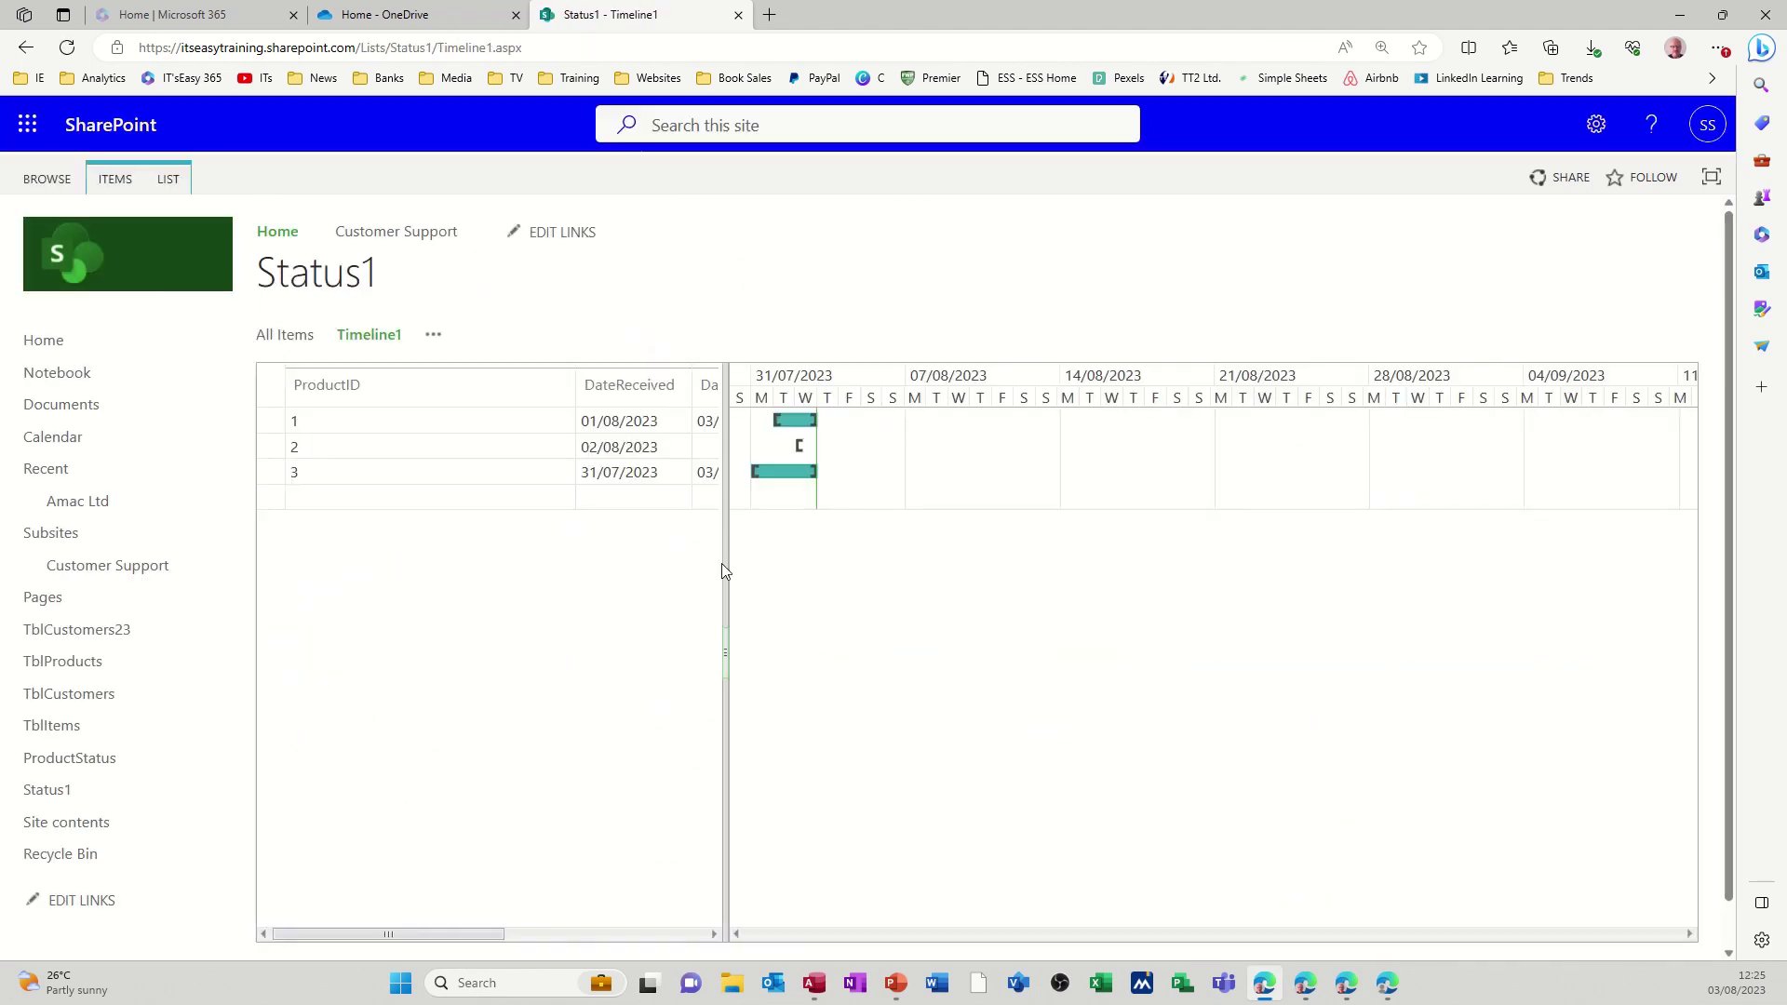
pyautogui.moveTo(723, 556); pyautogui.dragTo(894, 539)
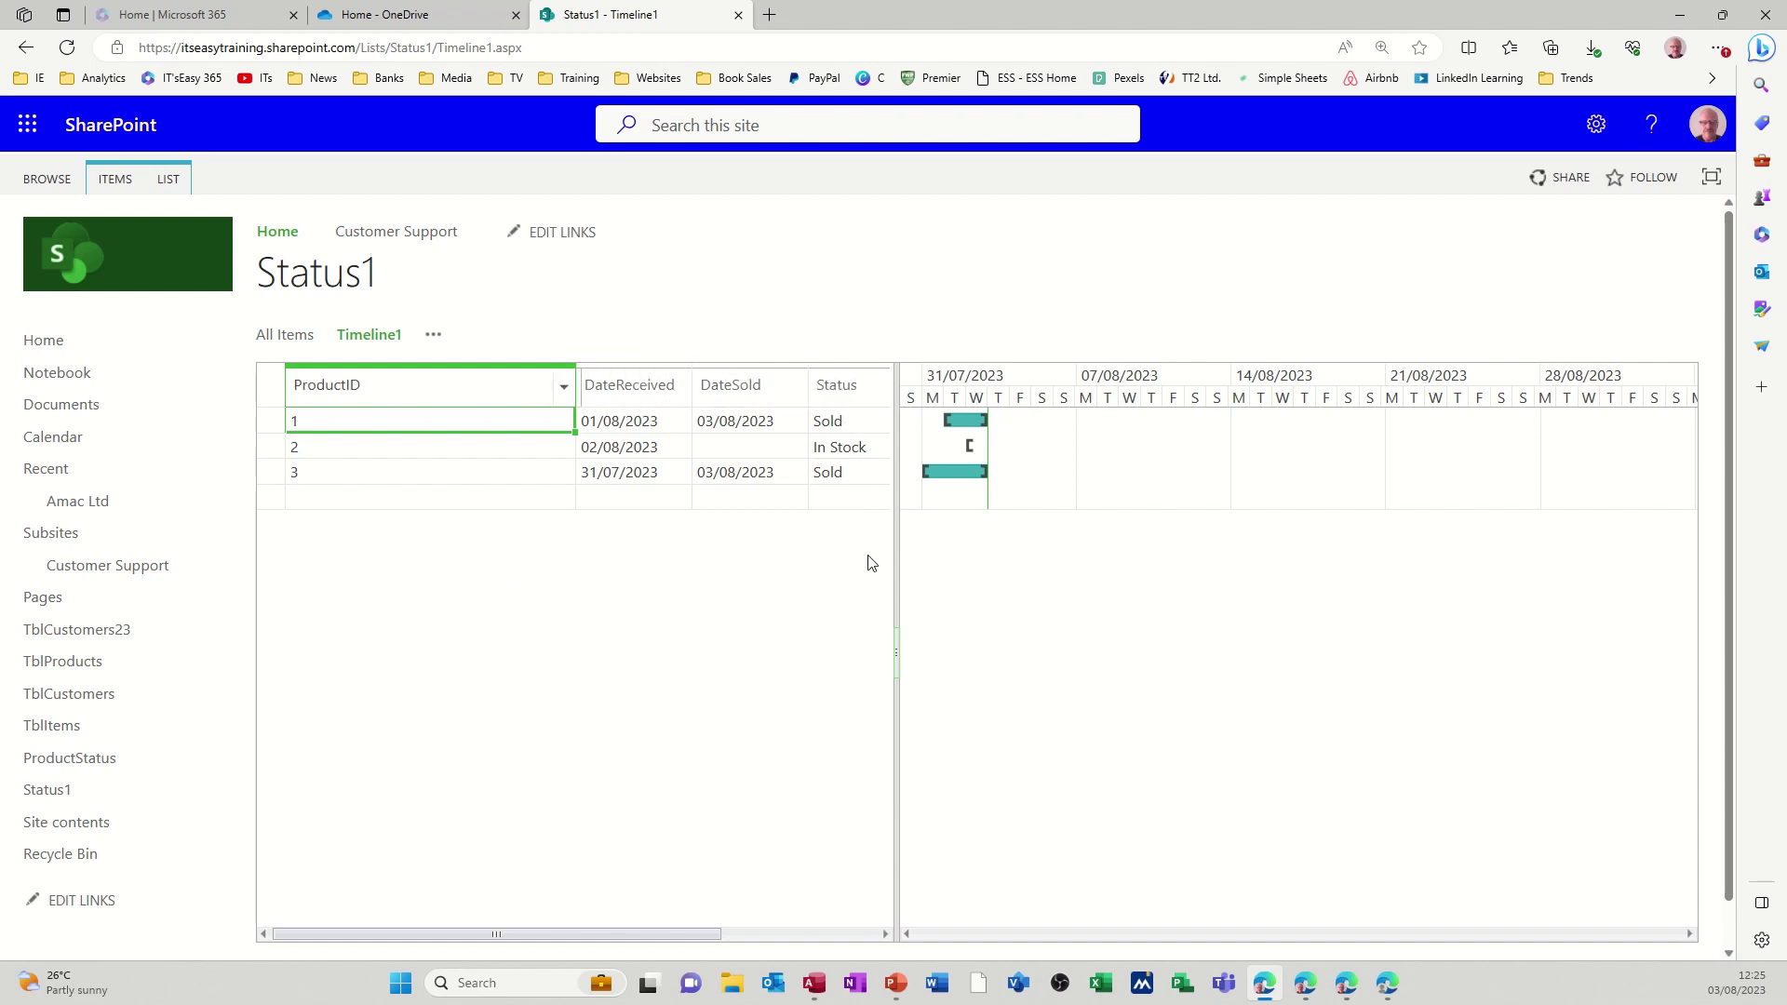
pyautogui.moveTo(892, 479); pyautogui.dragTo(918, 481)
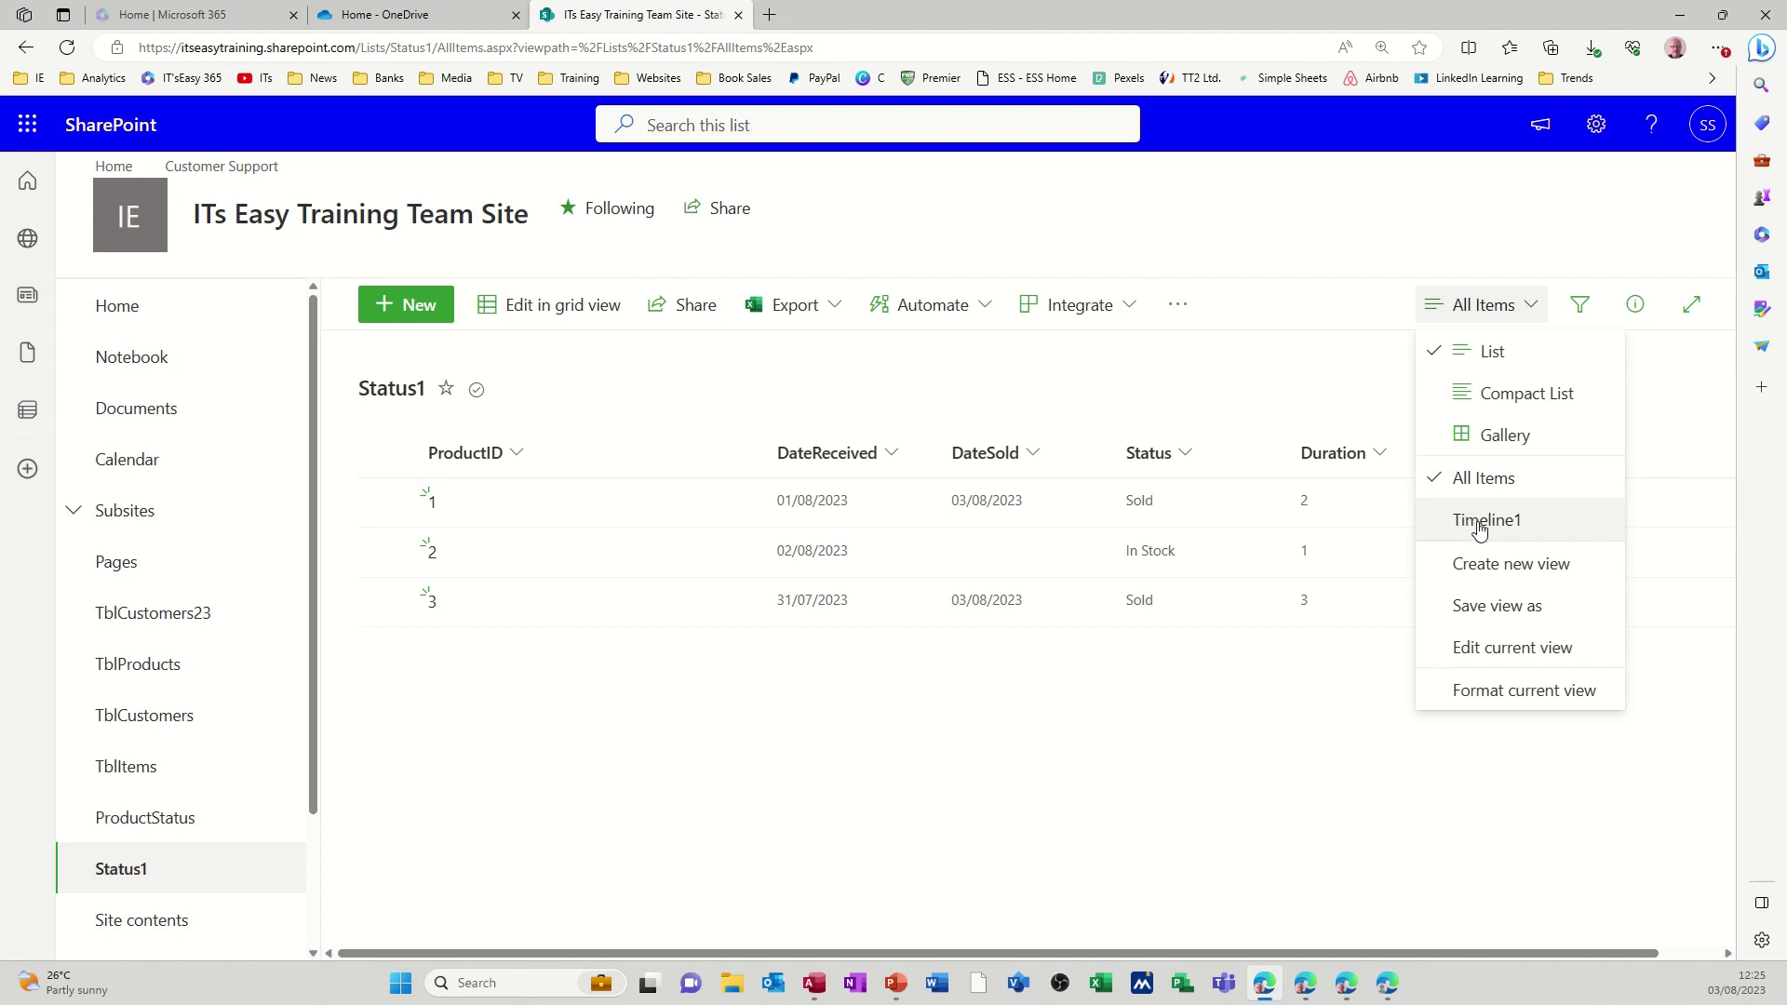
# Display Status1 in the Timeline1 view and open the Settings gear menu.
pyautogui.click(1480, 527)
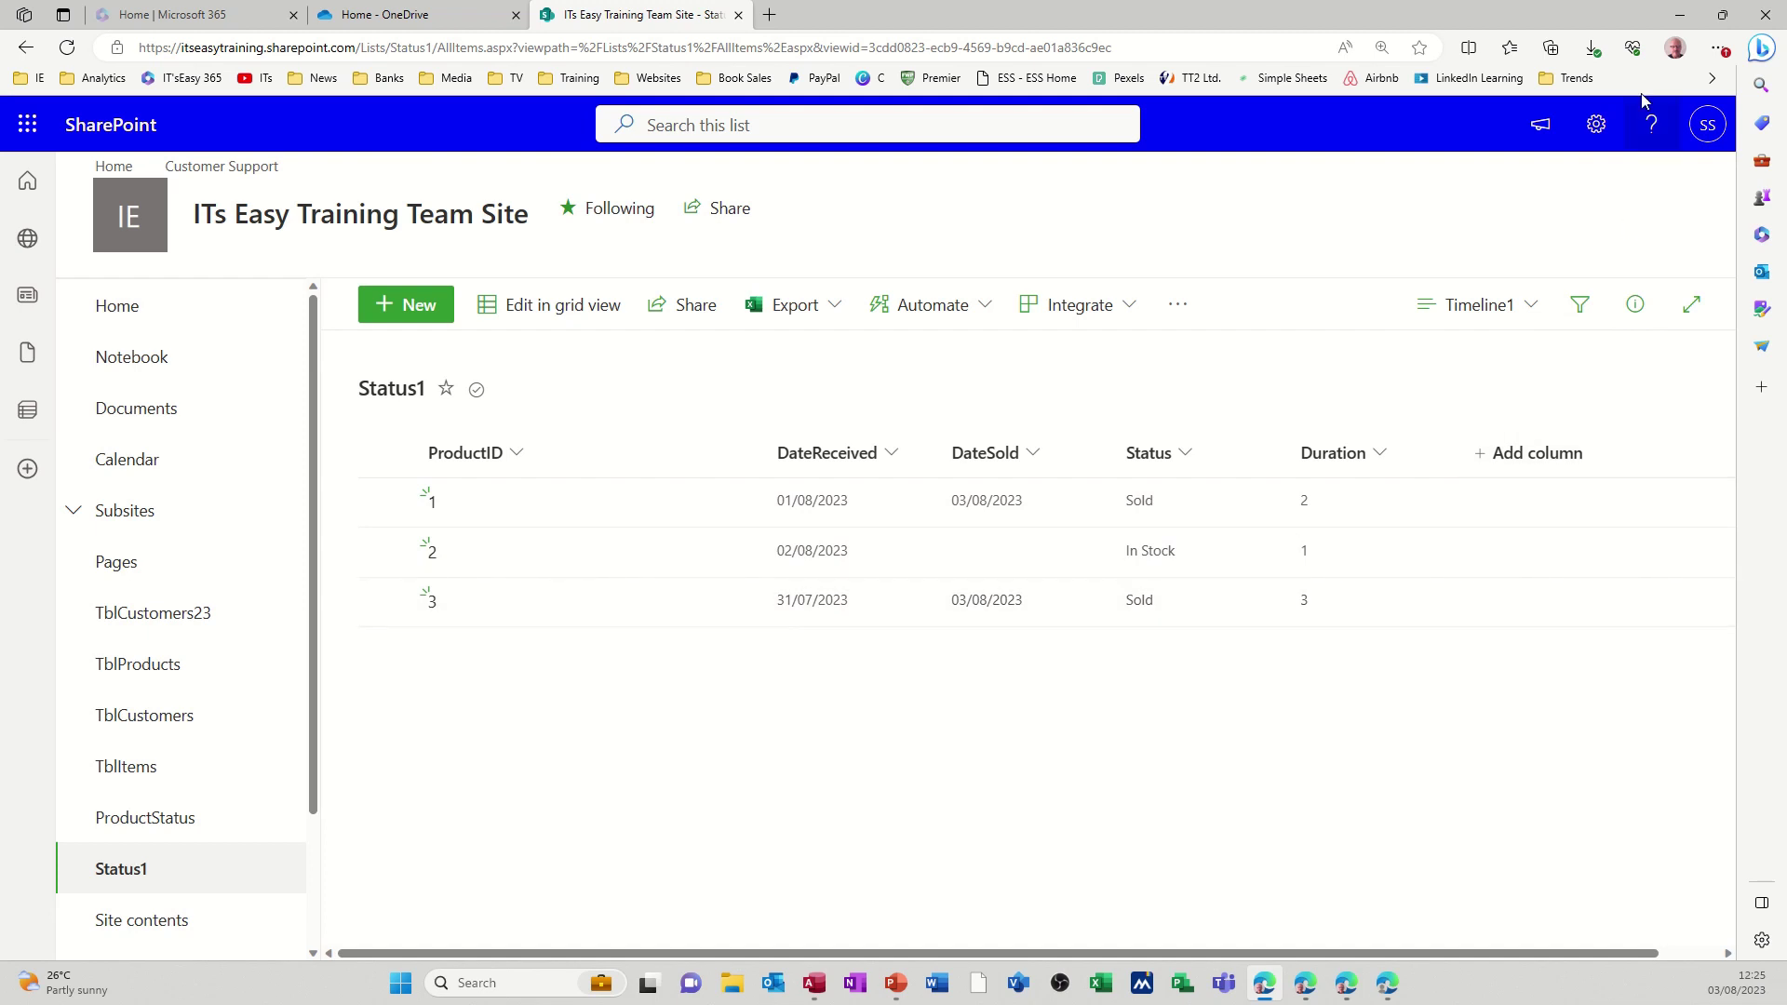
pyautogui.click(1595, 127)
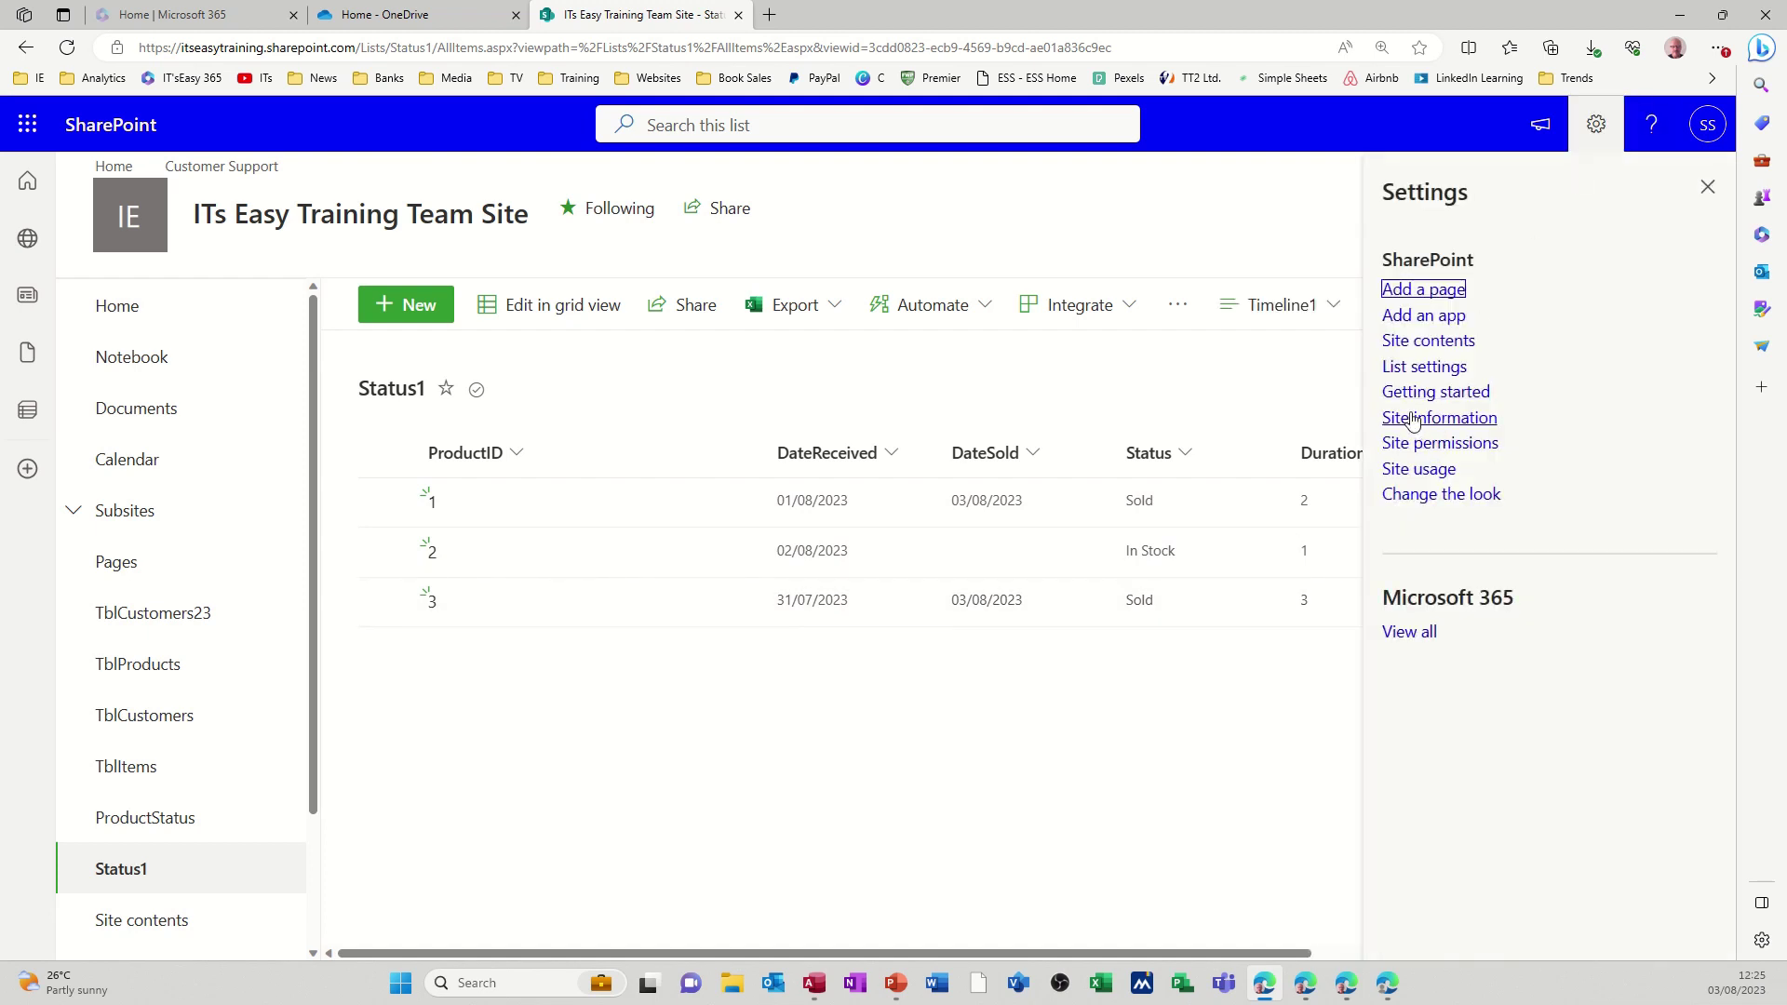
# Open Timeline1's Edit View page from the Status1 list settings and leave it unchanged.
pyautogui.click(1411, 372)
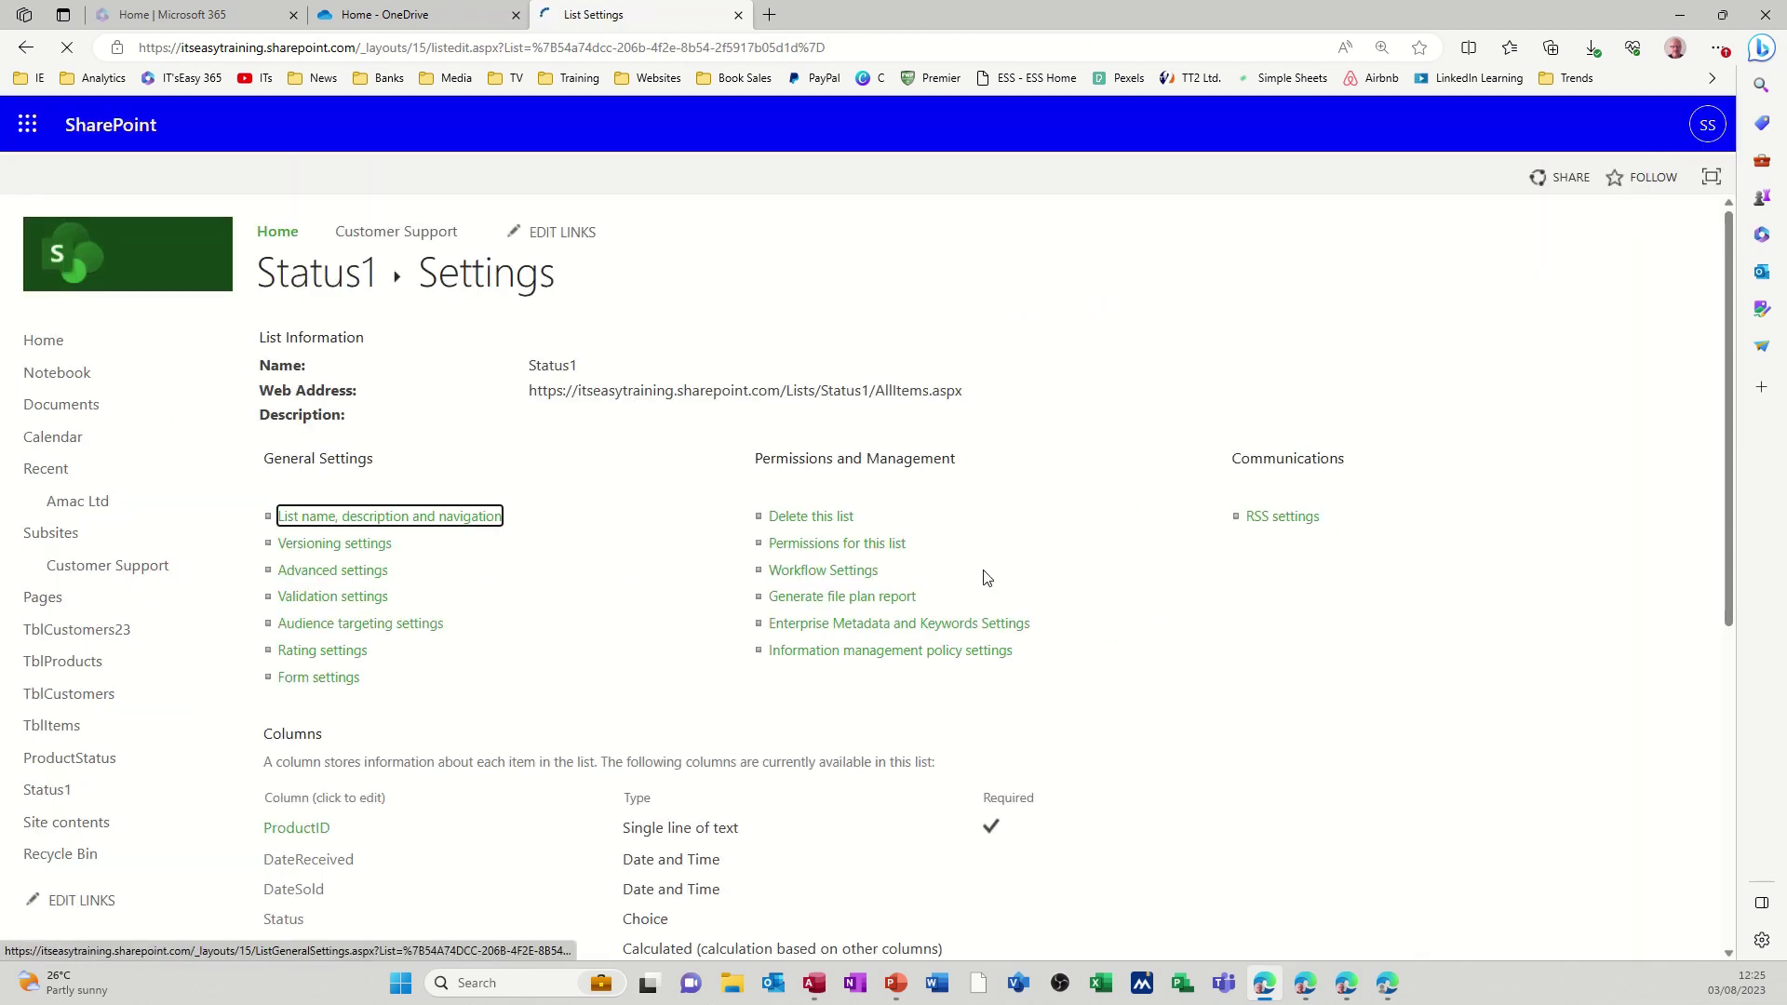
pyautogui.scroll(-5, 735, 772)
pyautogui.scroll(-1, 735, 773)
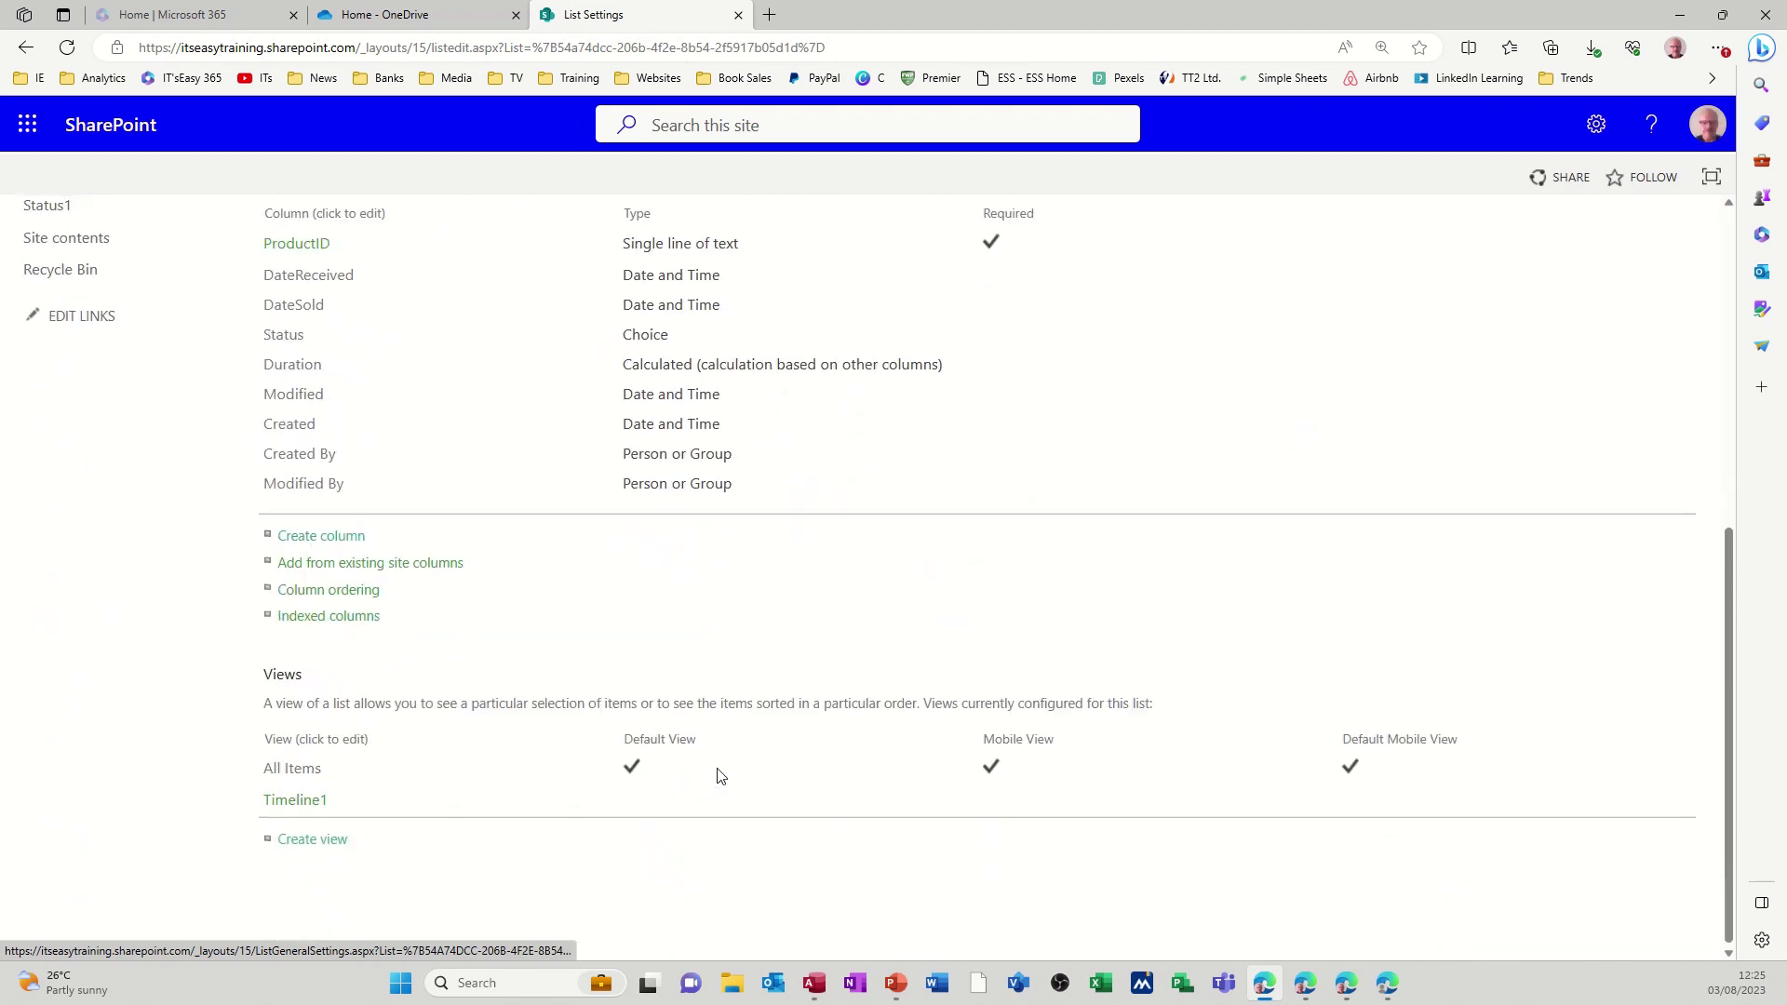
pyautogui.click(296, 799)
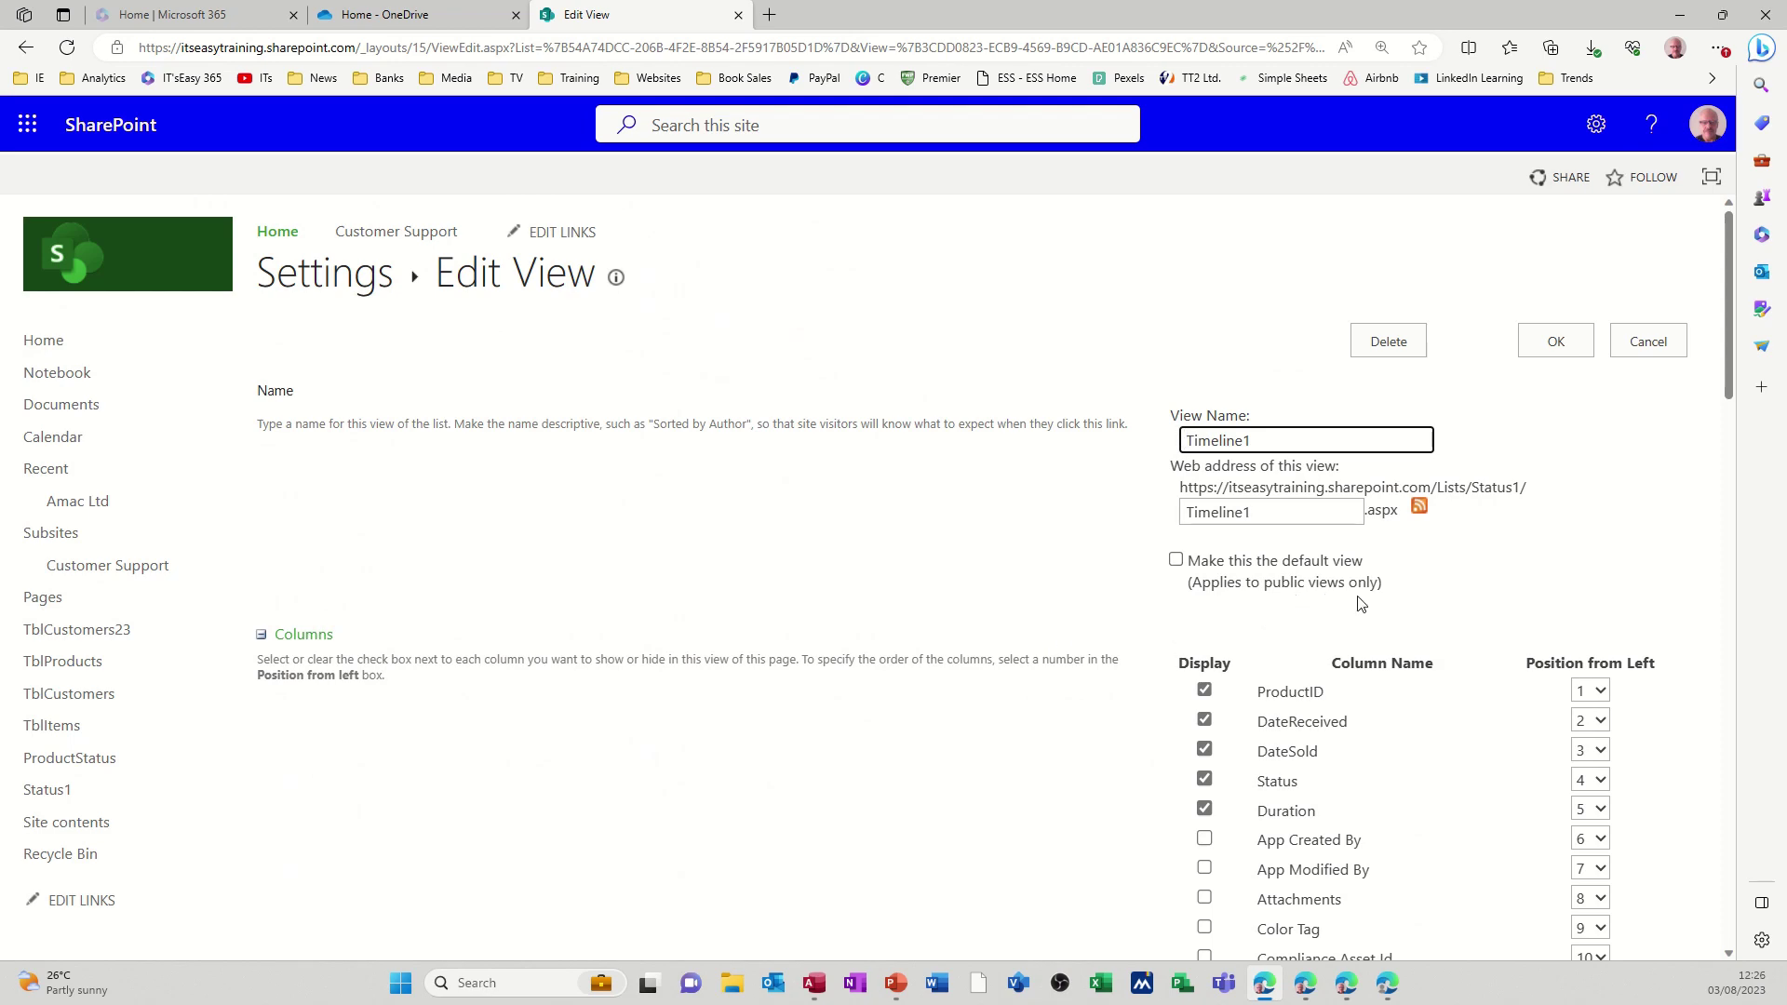
pyautogui.scroll(-4, 981, 618)
pyautogui.scroll(4, 1058, 431)
pyautogui.click(1647, 340)
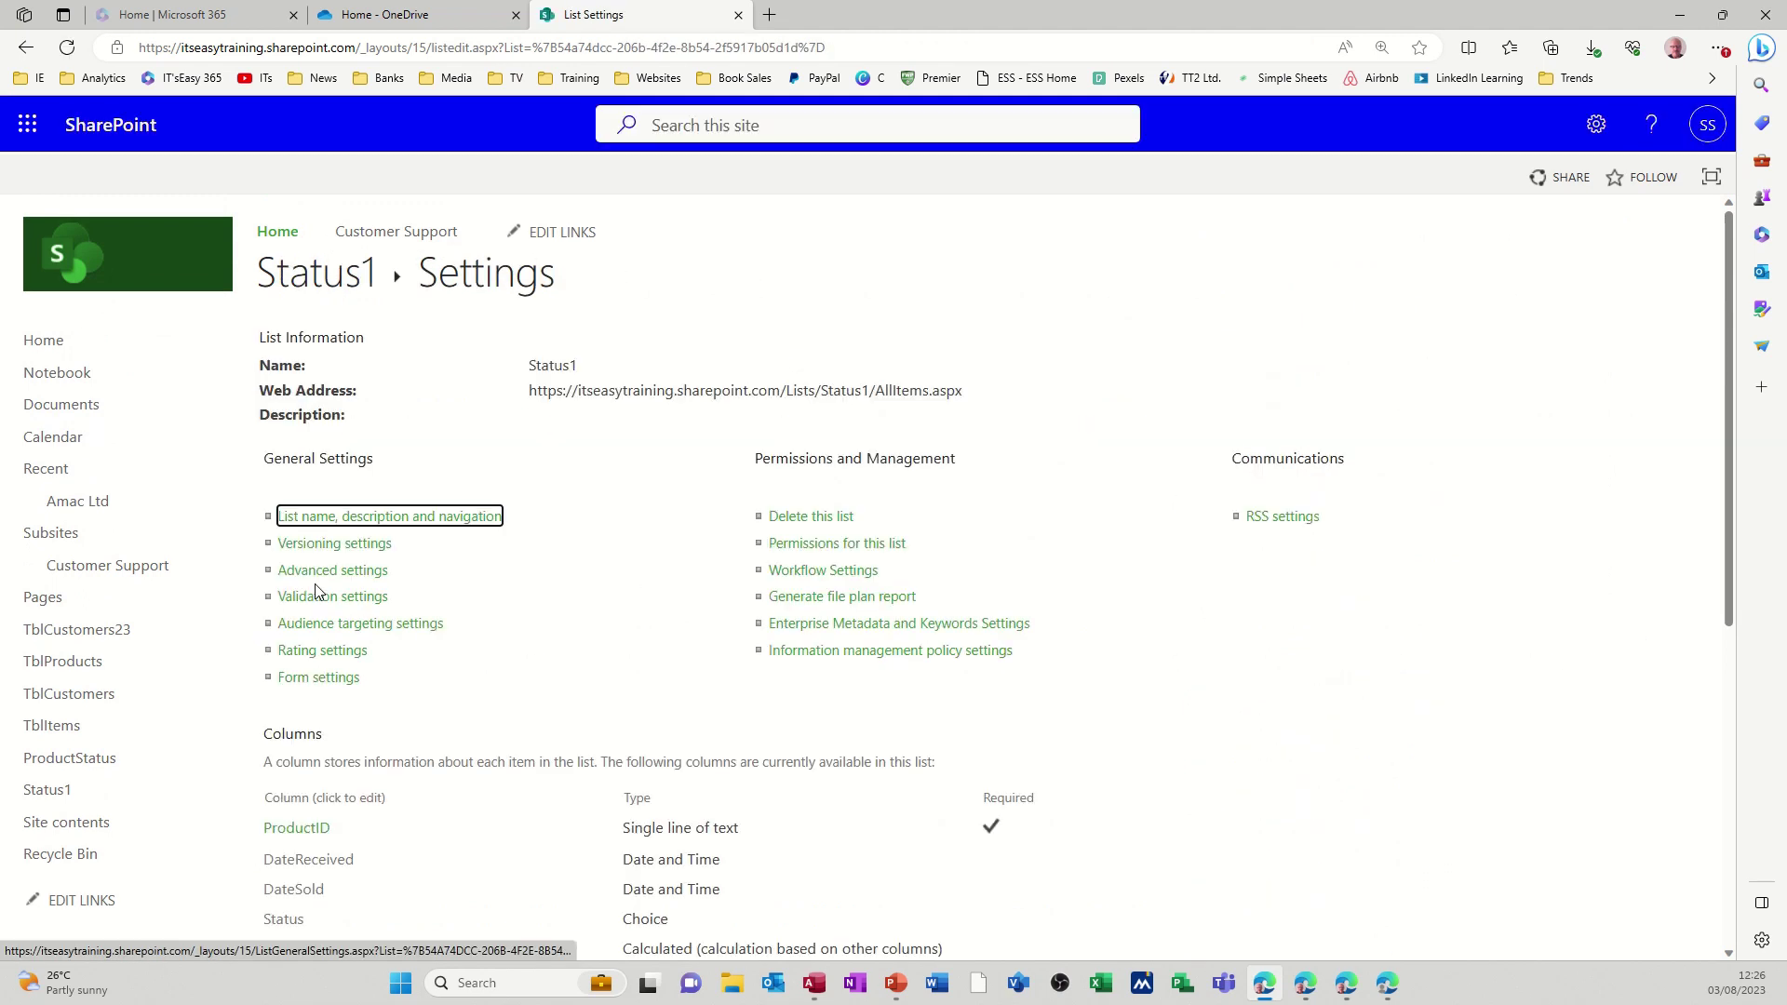